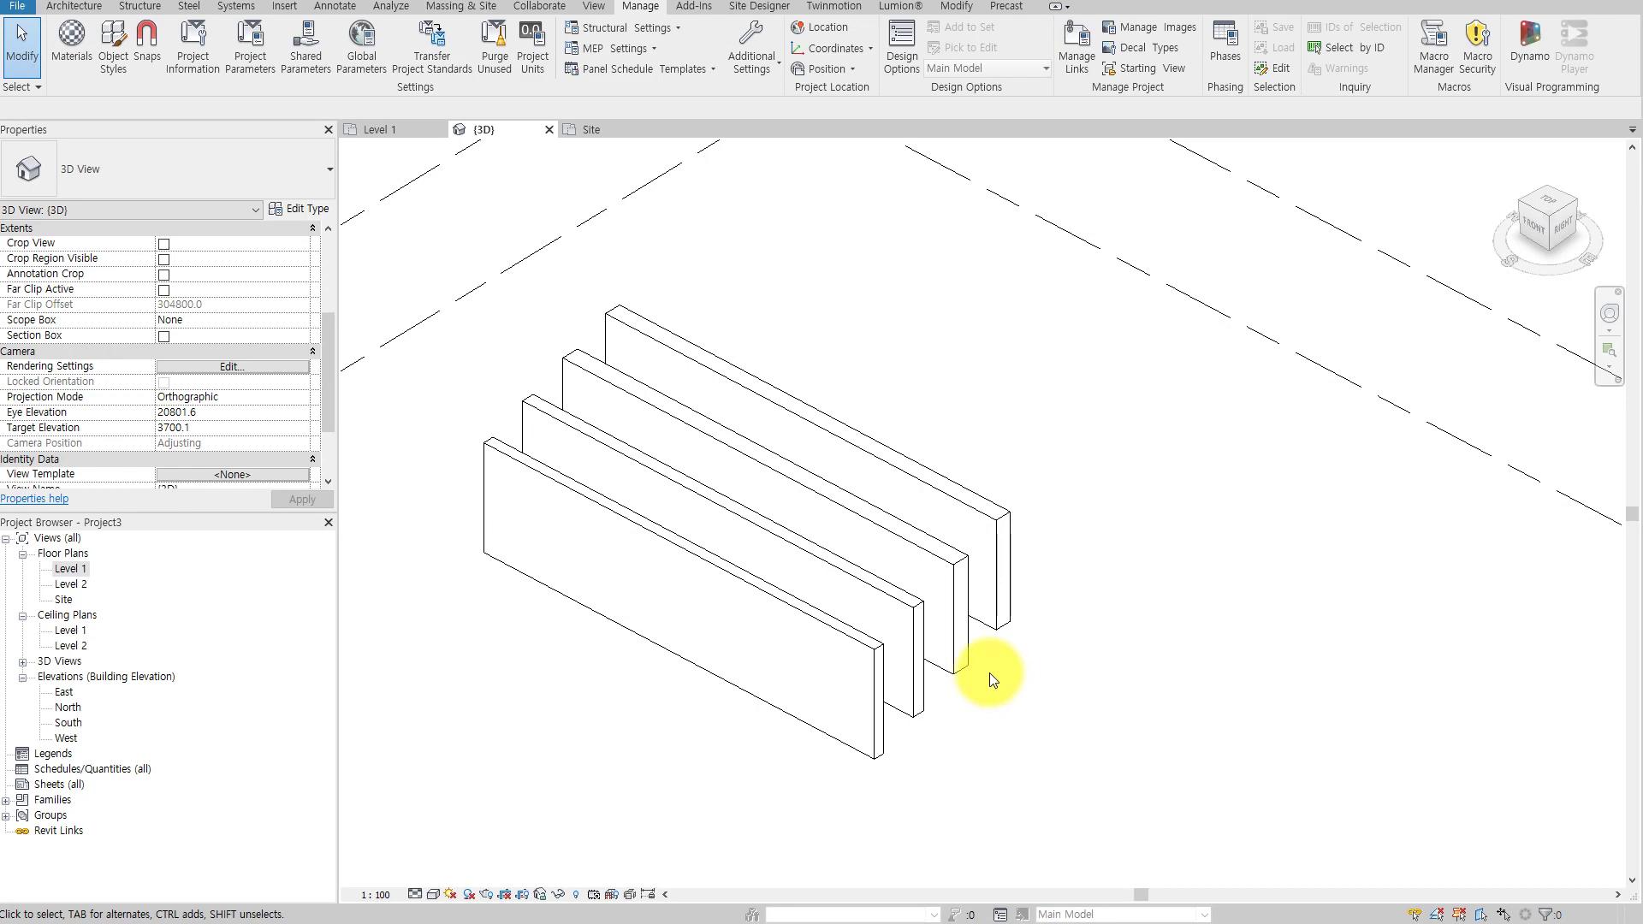
Open the Level 1 plan and inspect the top, second and Brick on Mtl. Stud walls
mouse_move(989, 675)
shift+middle_down()
mouse_move(1194, 590)
mouse_move(1240, 660)
shift+middle_up()
double_click(83, 571)
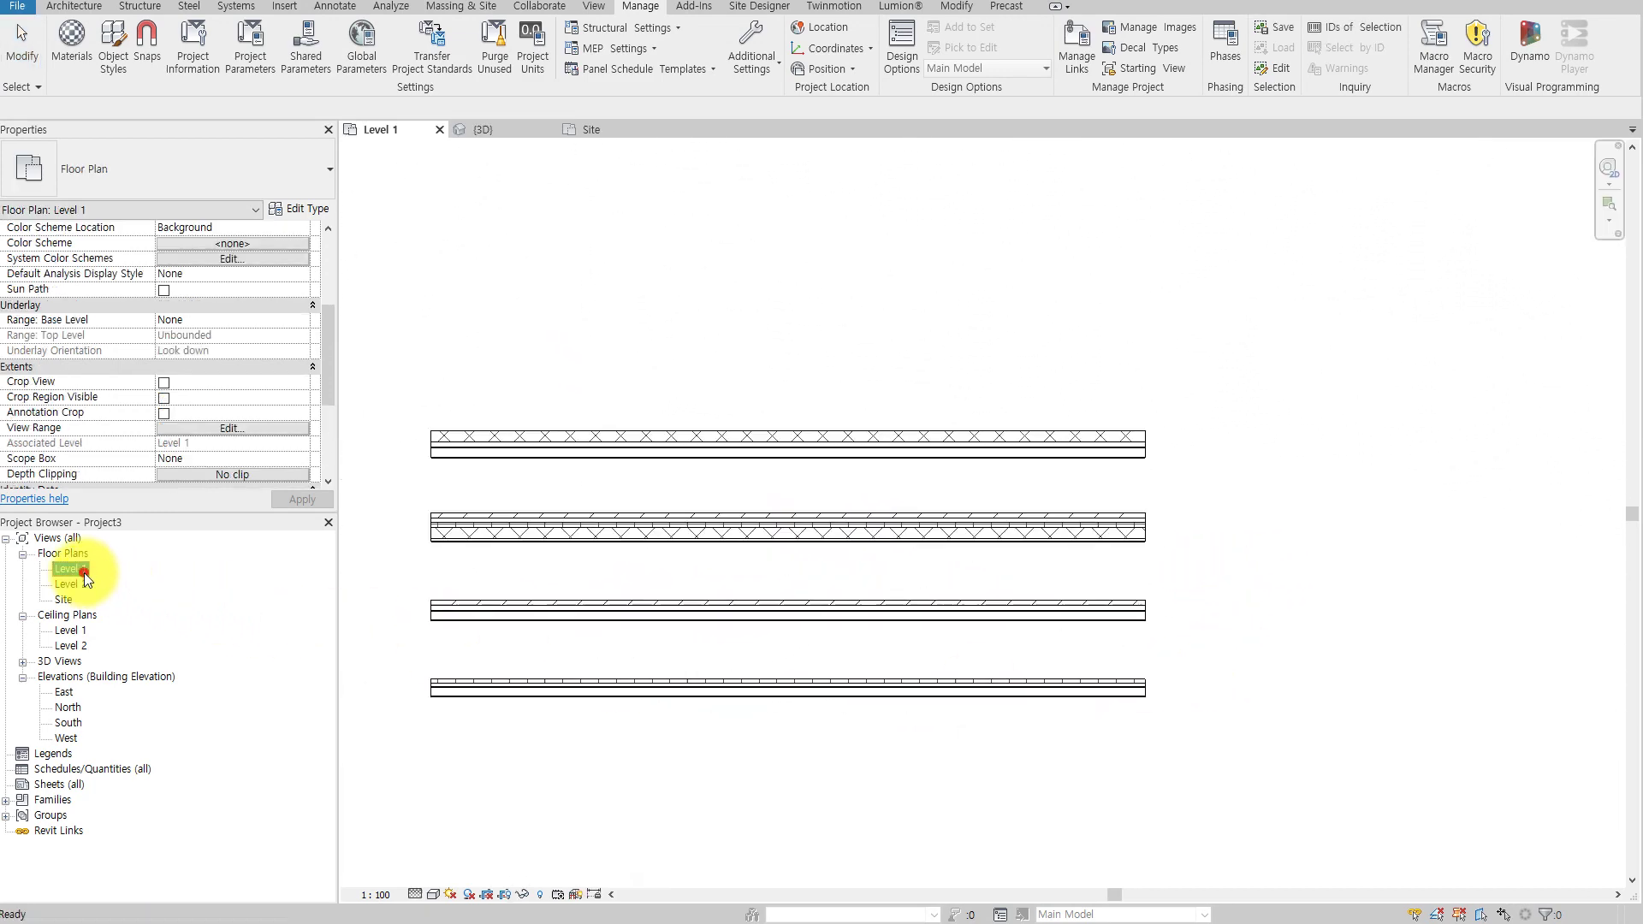
scroll(576, 587, up, 2)
scroll(840, 582, up, 2)
click(783, 371)
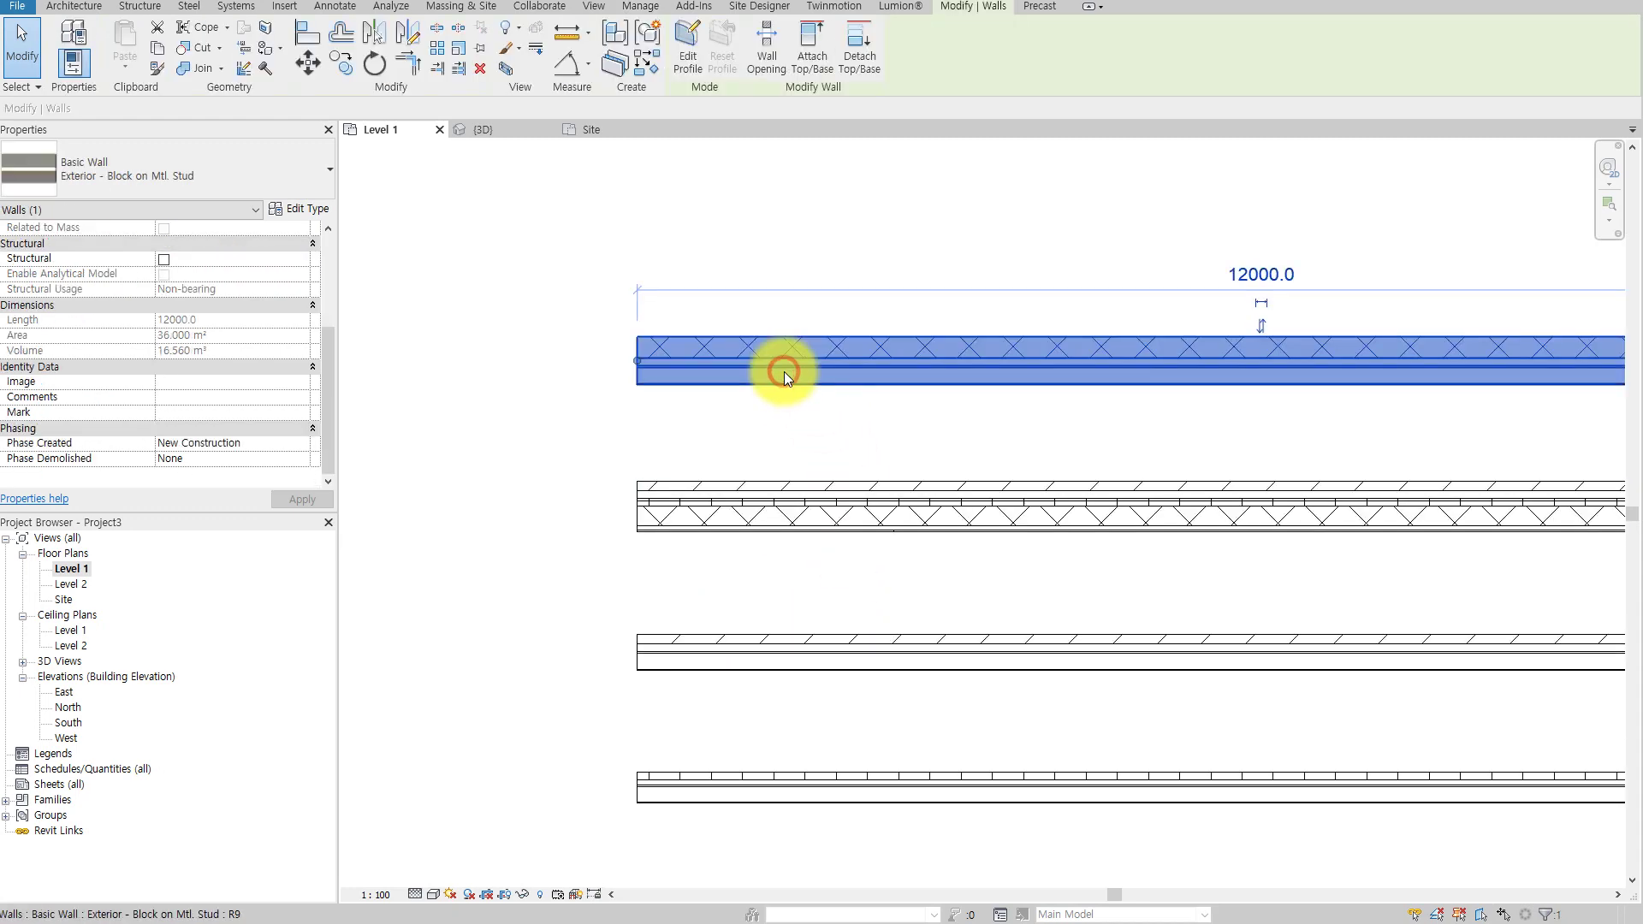
click(784, 513)
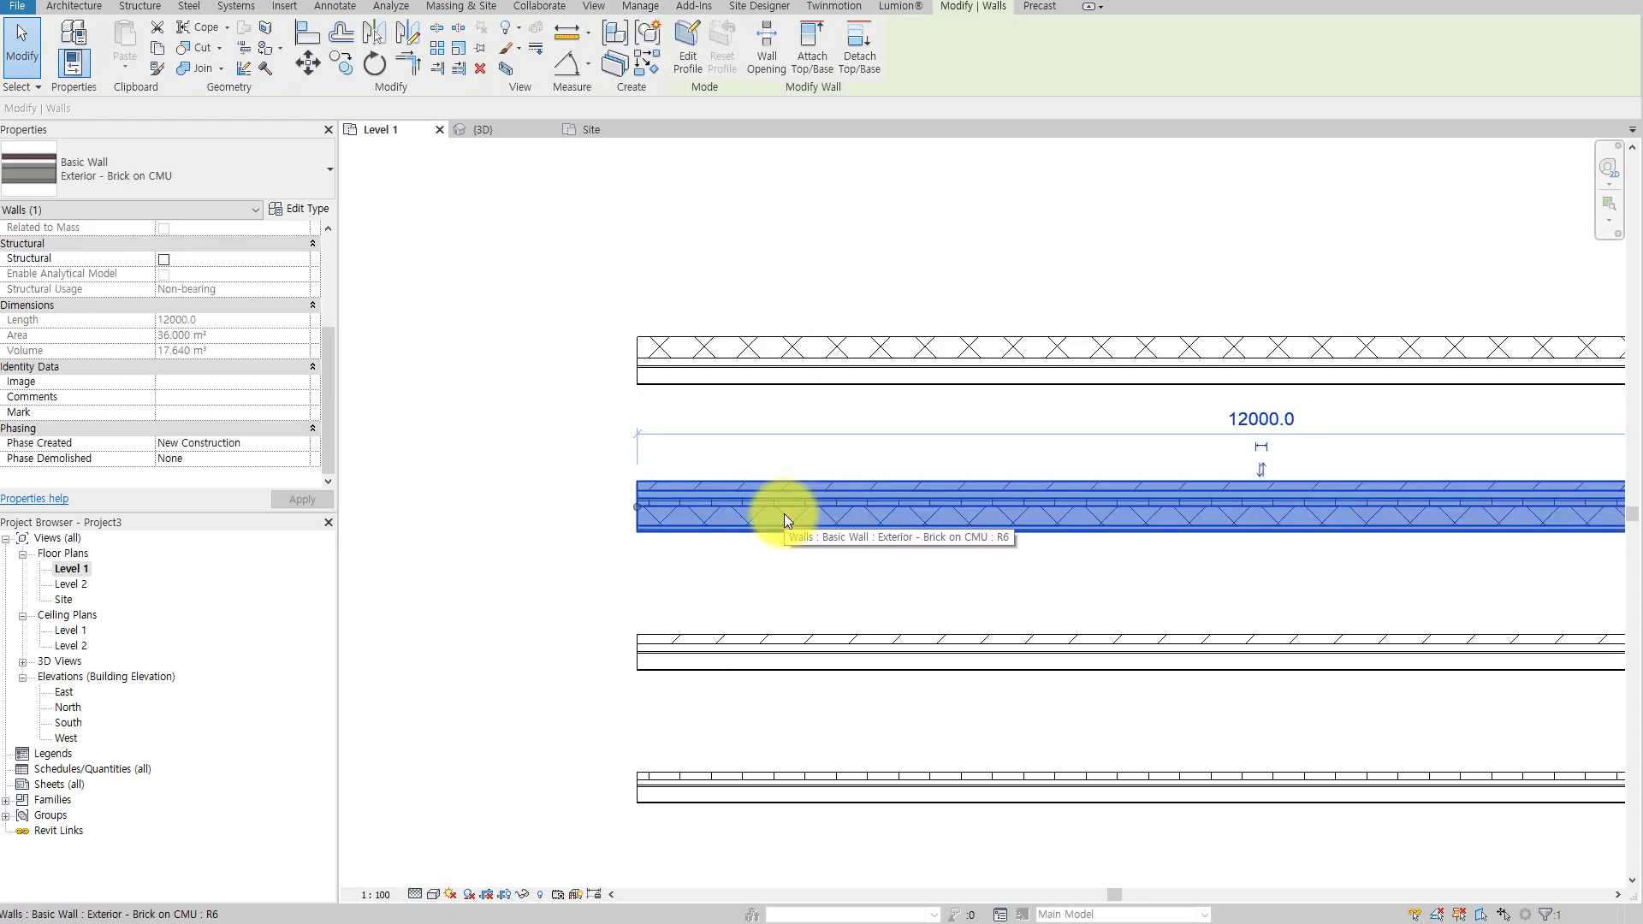
click(794, 652)
middle_drag(807, 664, 787, 597)
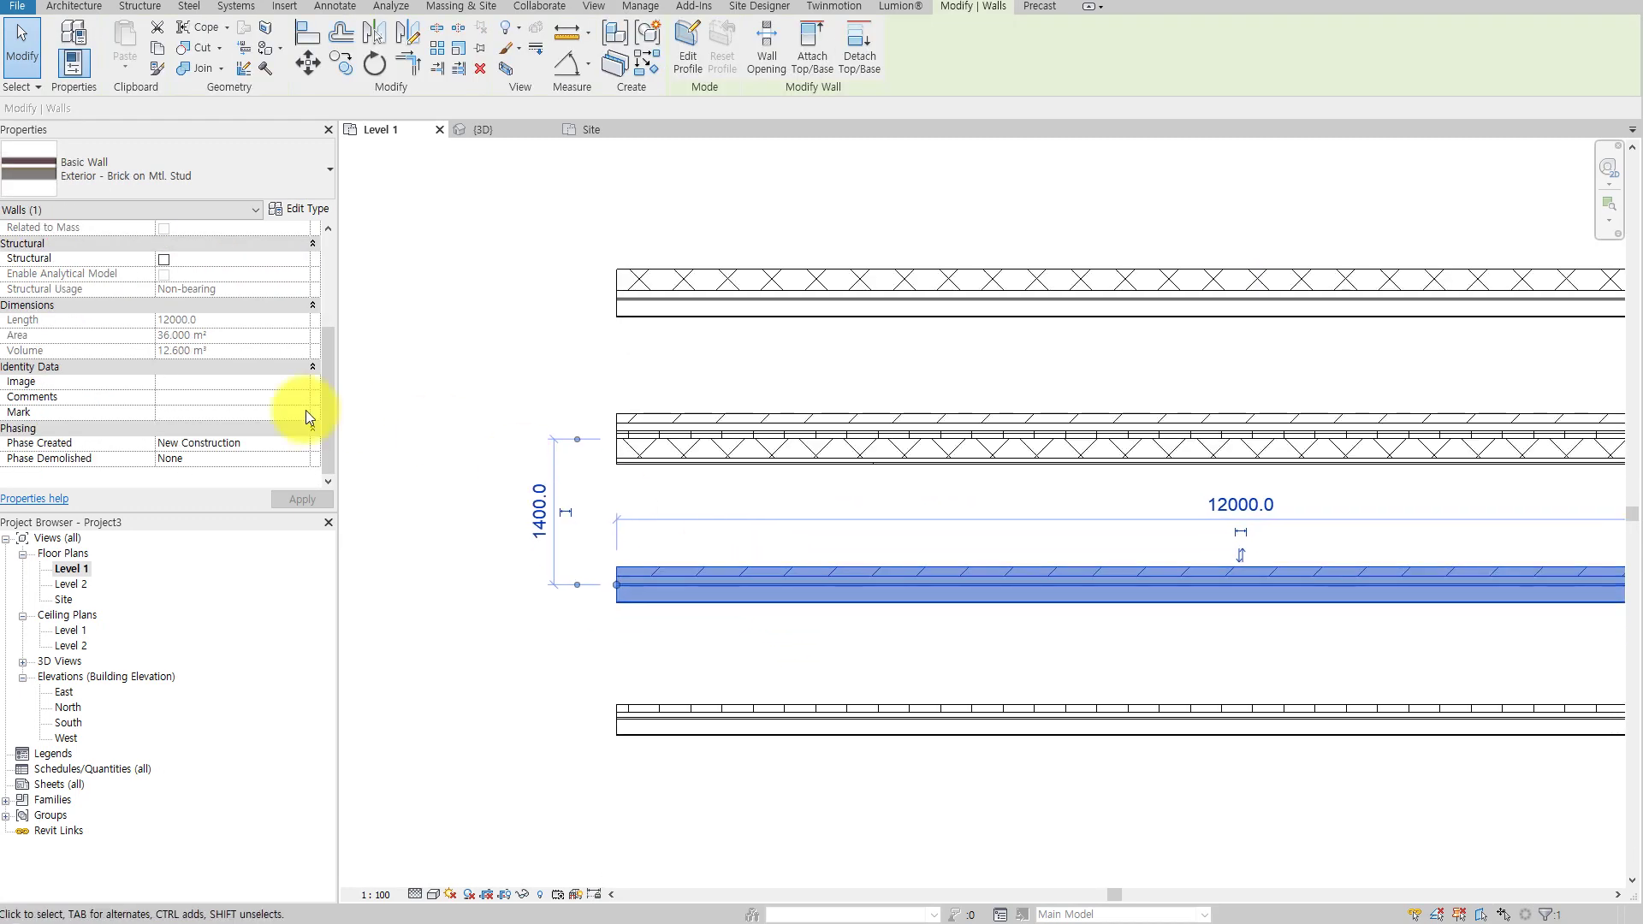
scroll(292, 407, up, 5)
Compare the walls' base offsets and select the bottom EIFS wall
click(684, 312)
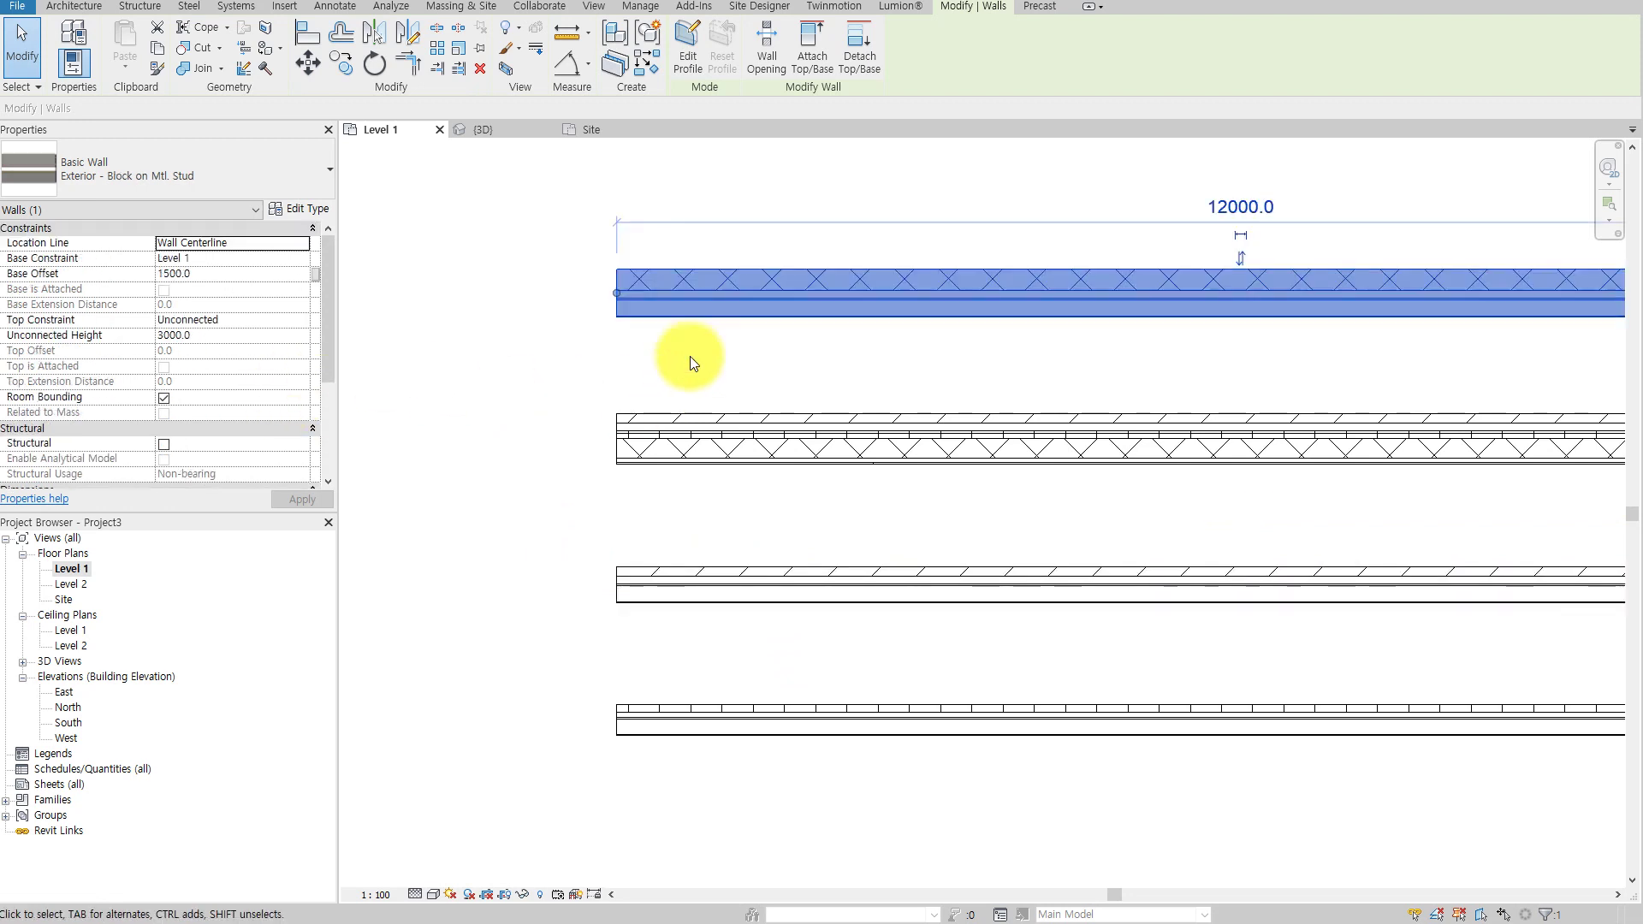
click(705, 440)
click(698, 588)
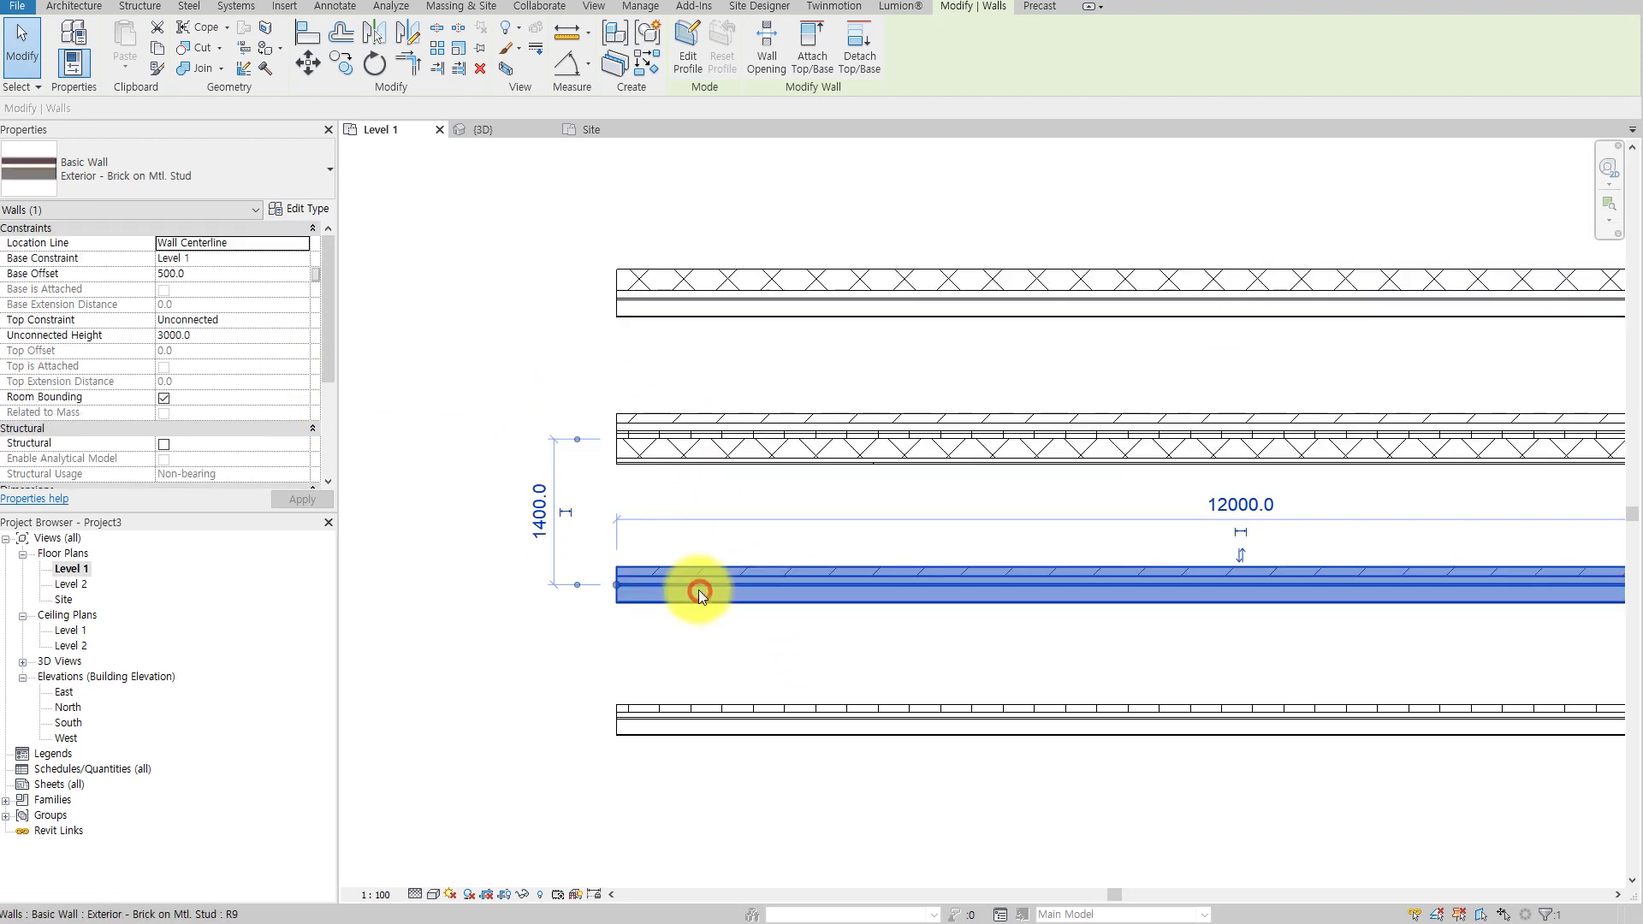
click(709, 710)
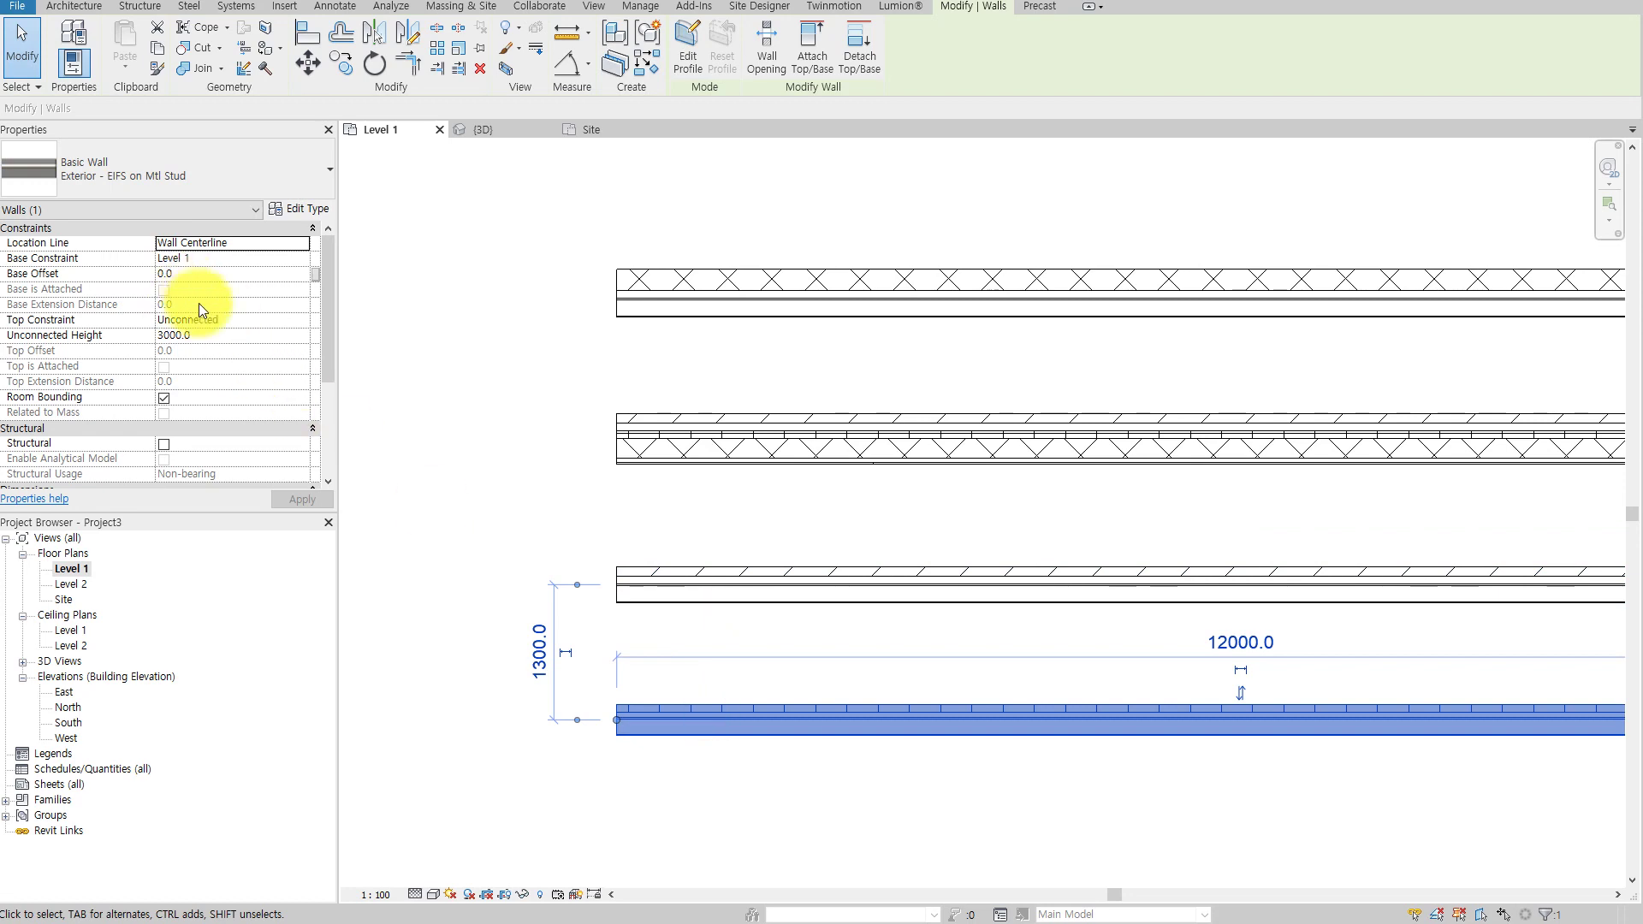
click(689, 538)
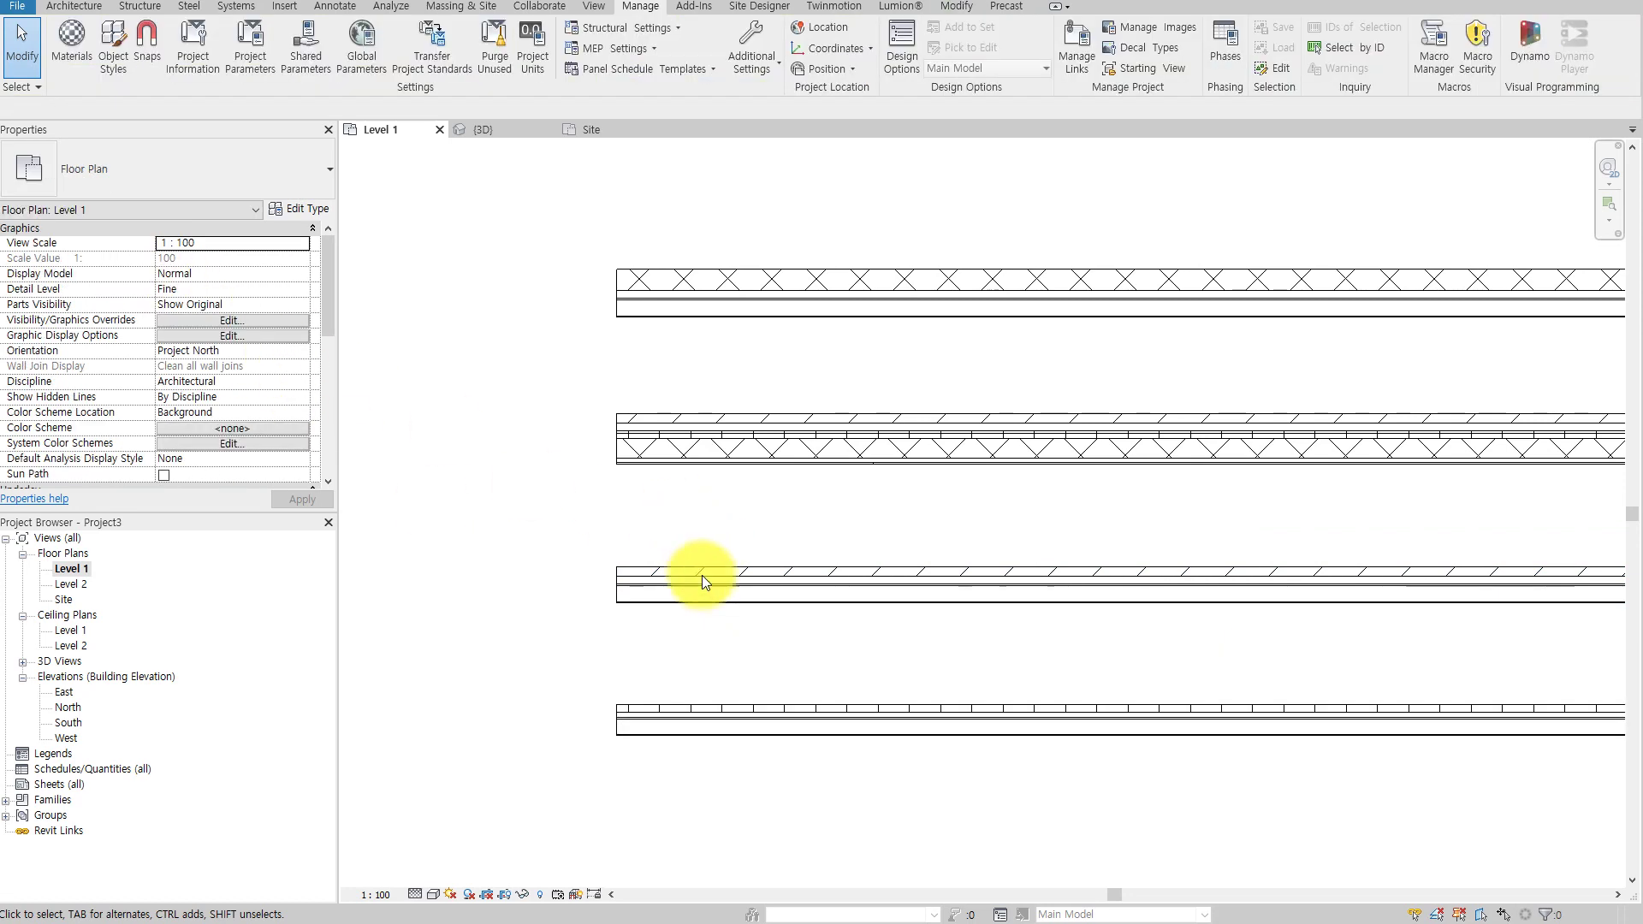
click(719, 708)
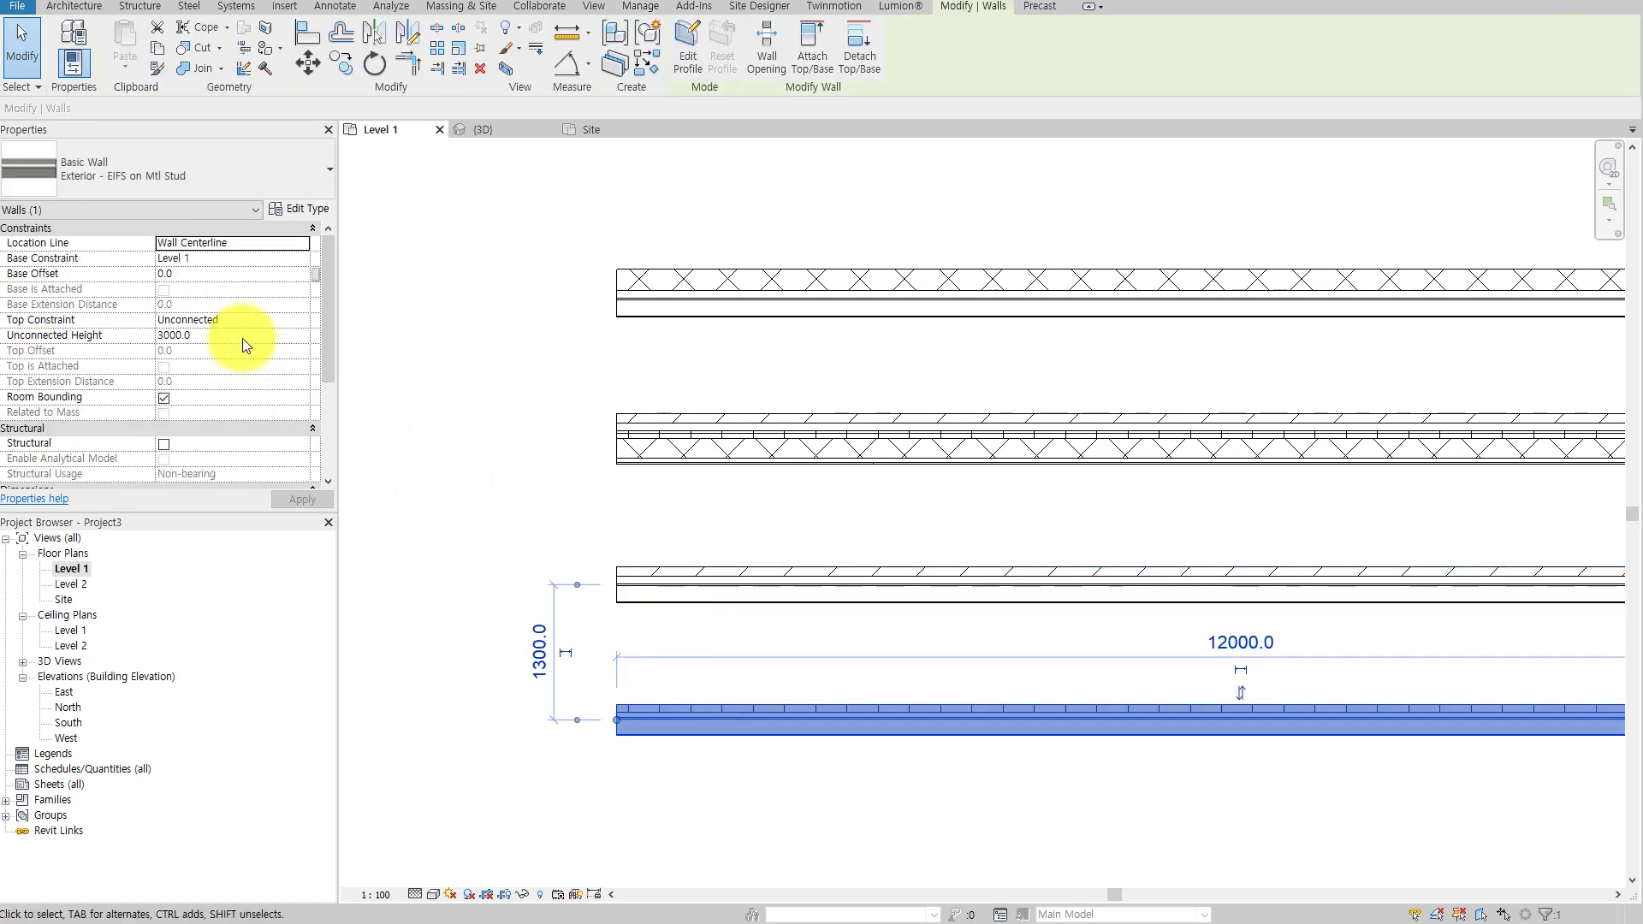
Set the EIFS wall's Unconnected Height to 5000 and Top Constraint to Up to level: Level 2
click(243, 336)
text(5000)
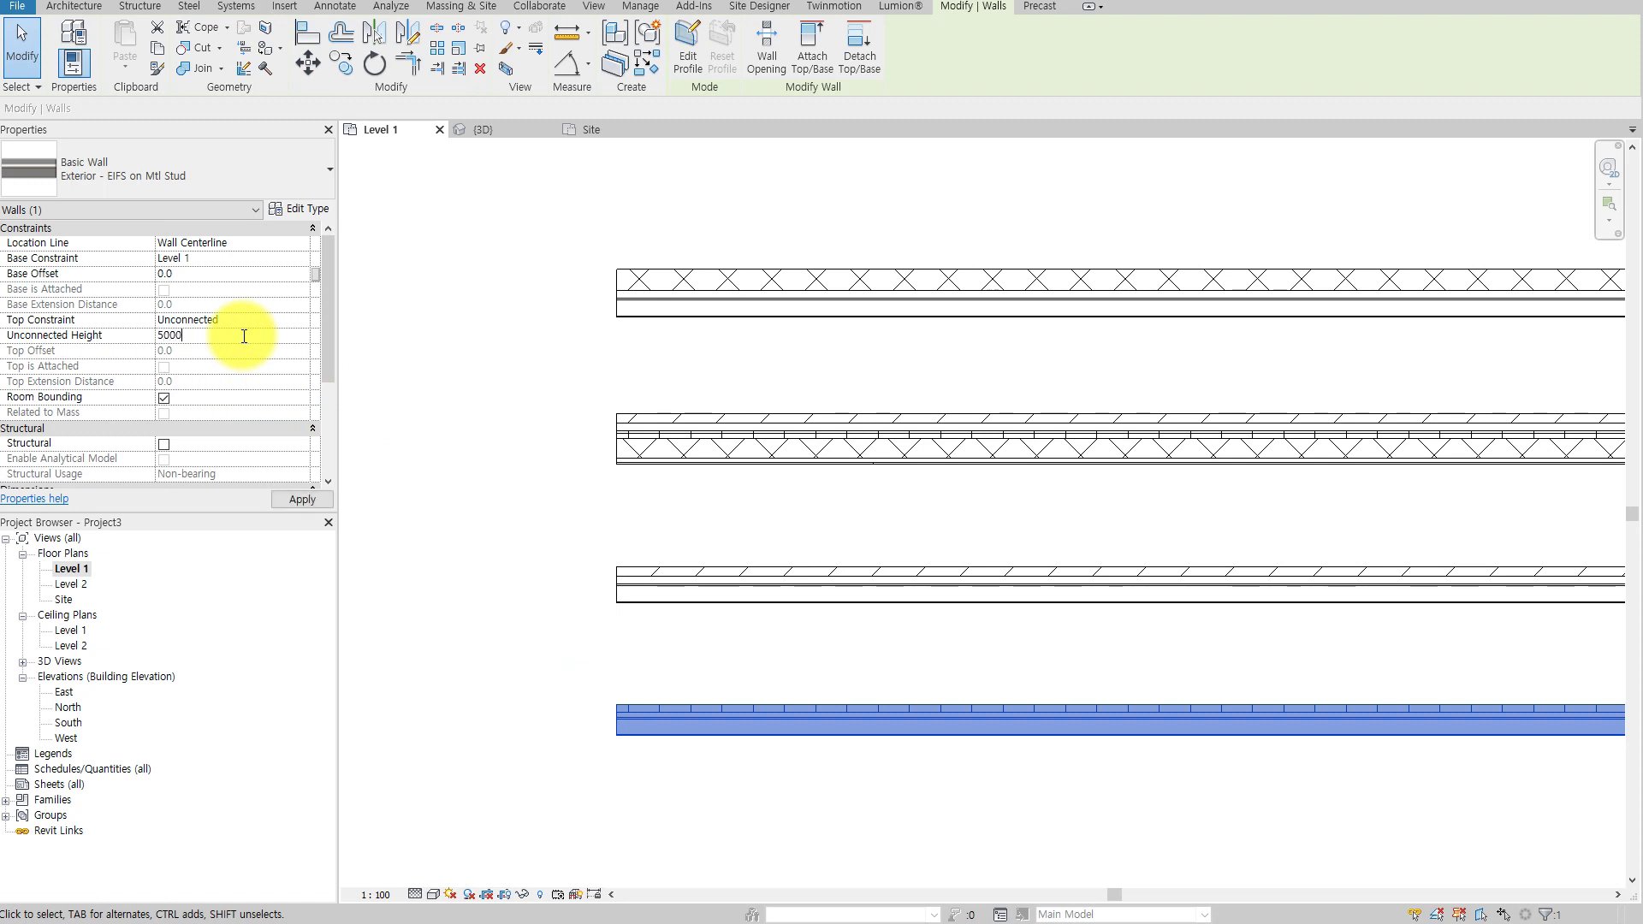
key(Return)
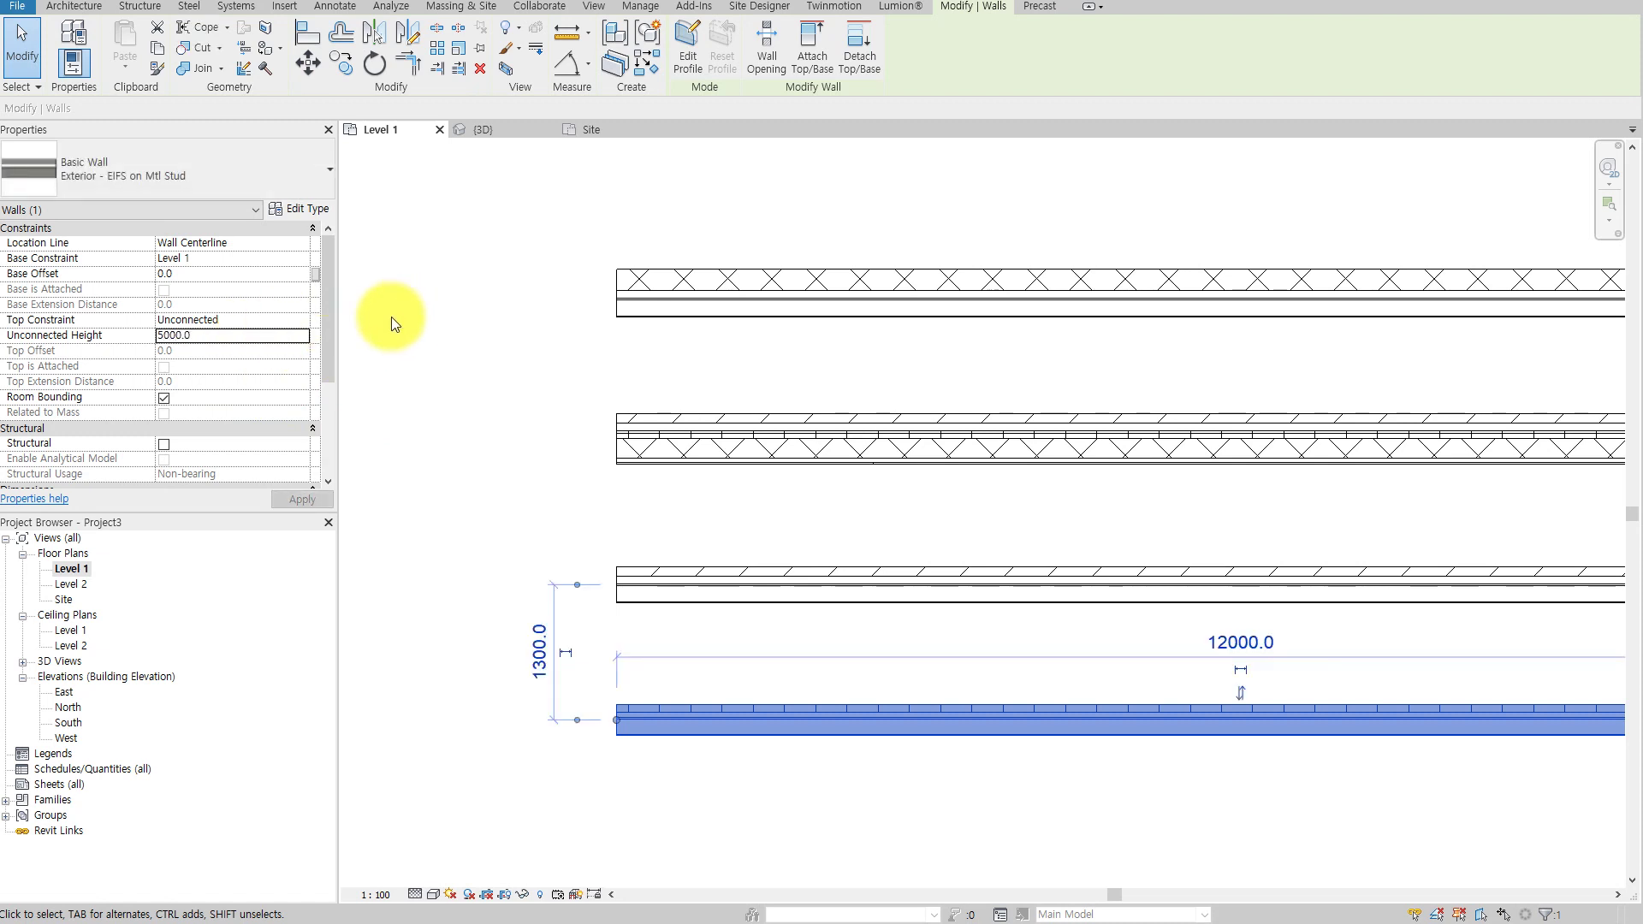
click(303, 320)
click(248, 360)
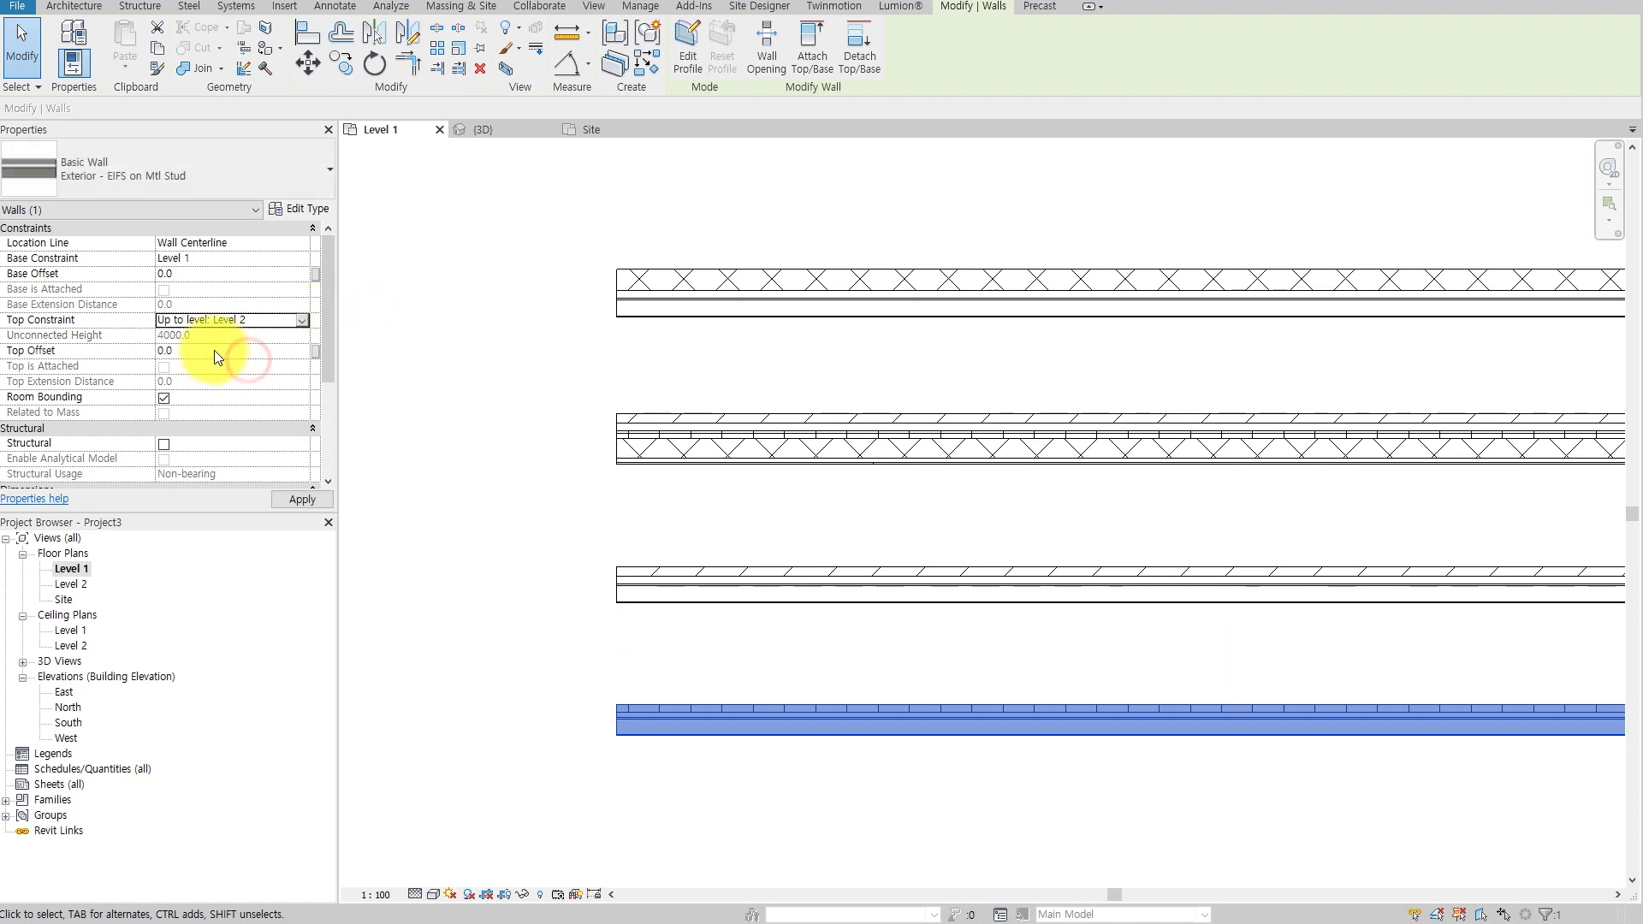
click(219, 353)
click(399, 351)
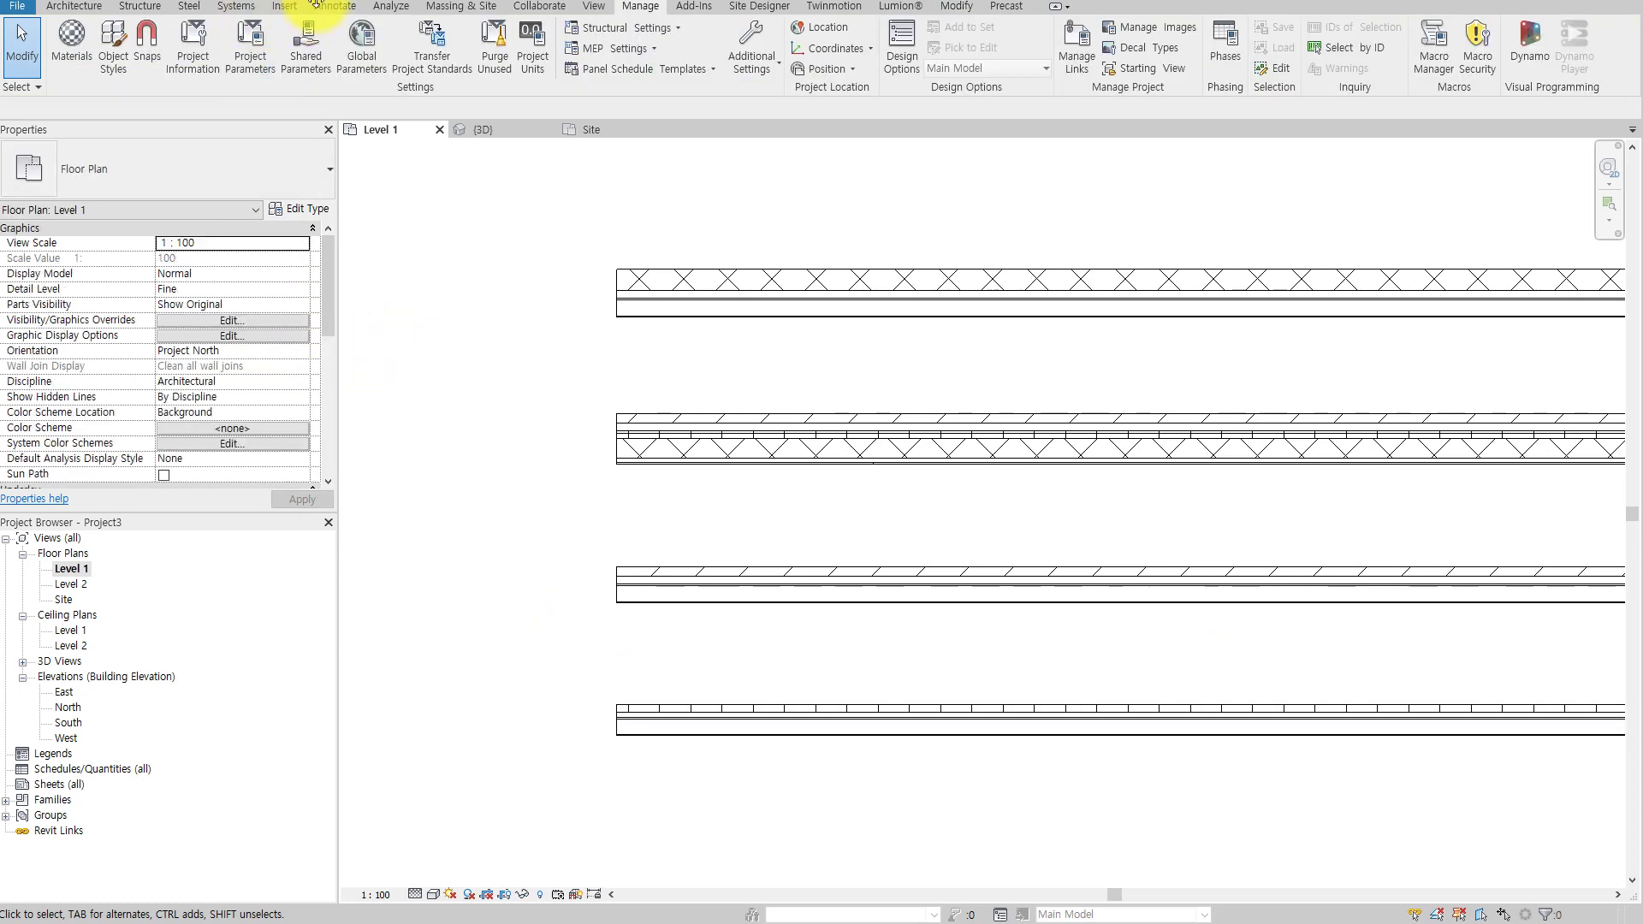
Compare the wall heights in the 3D view, then return to the Level 1 plan
click(484, 130)
mouse_move(914, 563)
shift+middle_down()
mouse_move(597, 377)
mouse_move(762, 348)
mouse_move(990, 579)
mouse_move(1173, 672)
mouse_move(1292, 655)
mouse_move(1236, 673)
shift+middle_up()
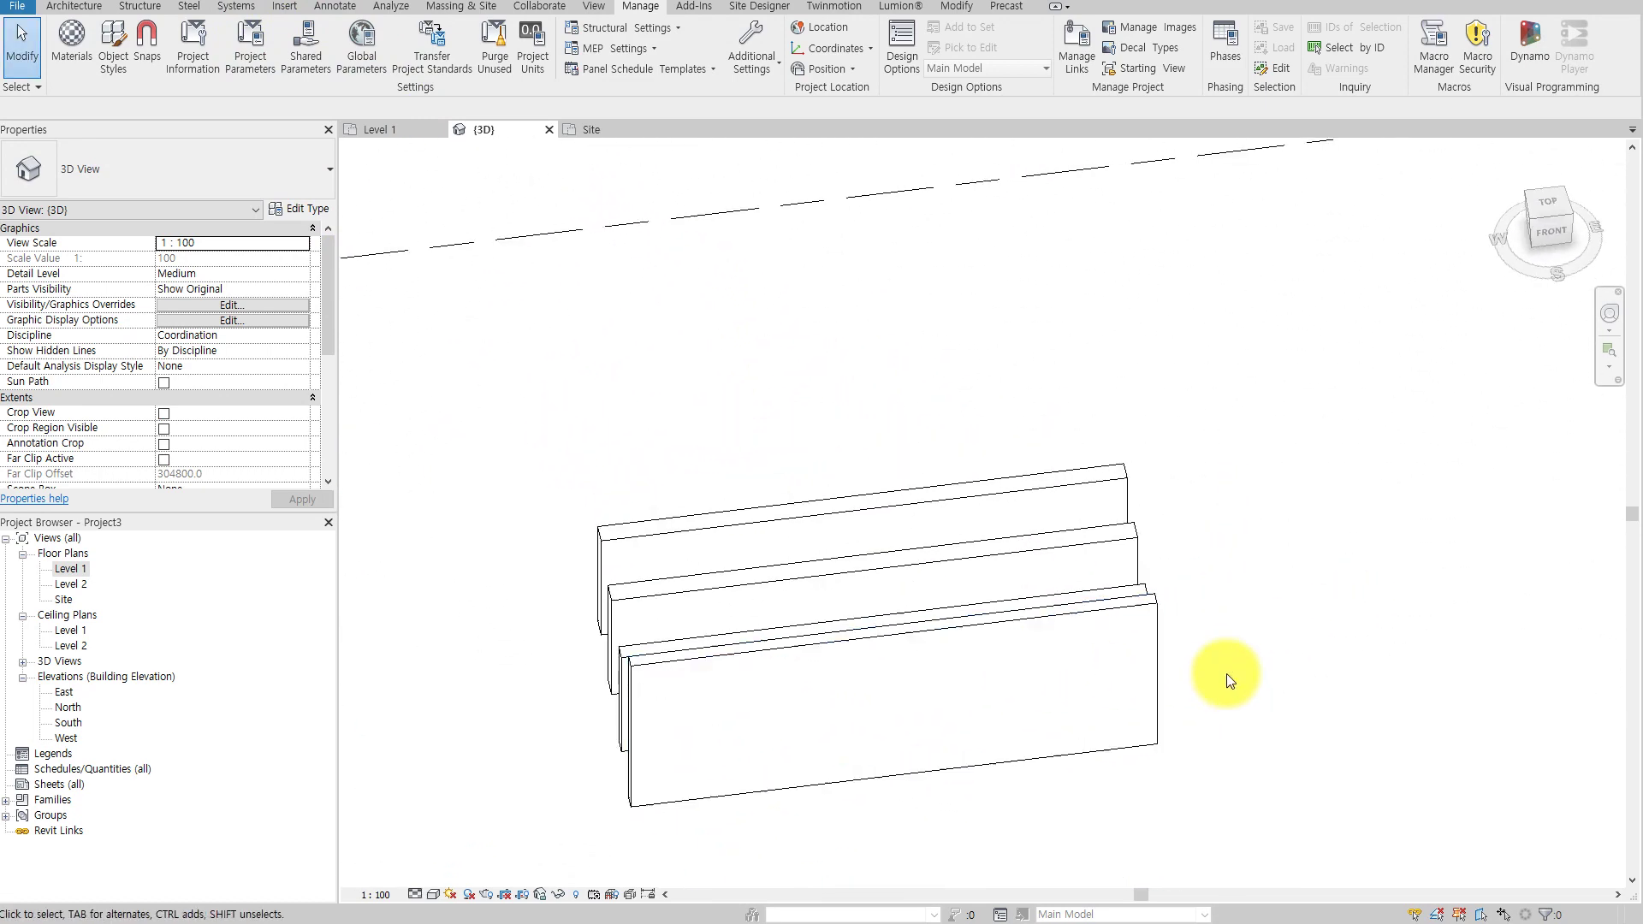
double_click(81, 572)
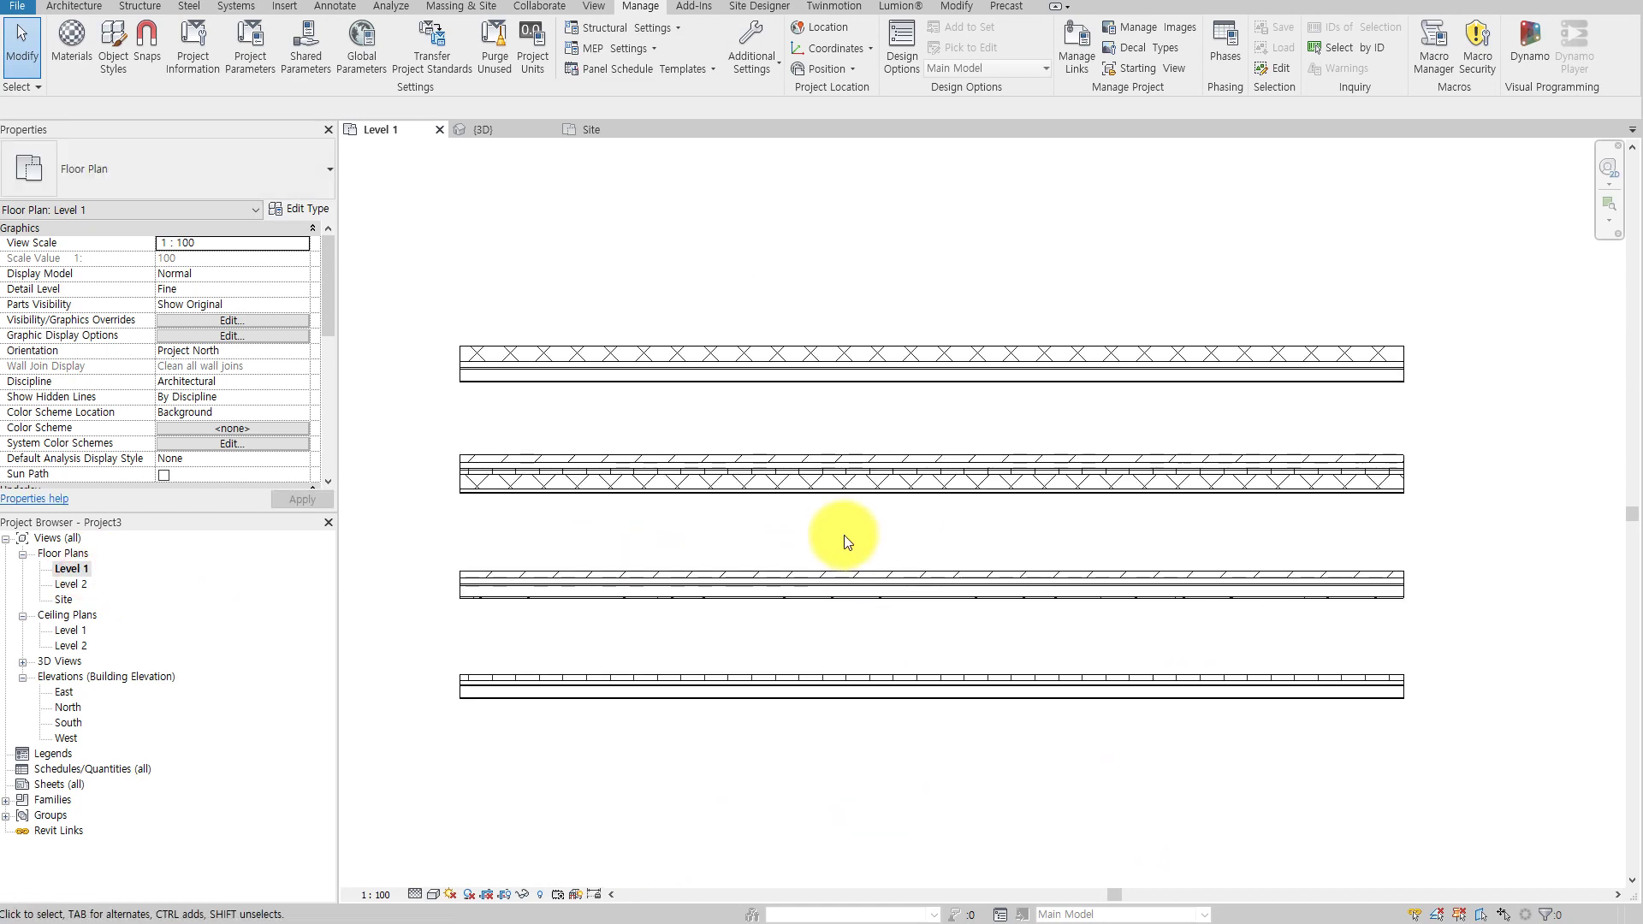
Split the walls with SL at 5800 from their left ends
key(s)
key(l)
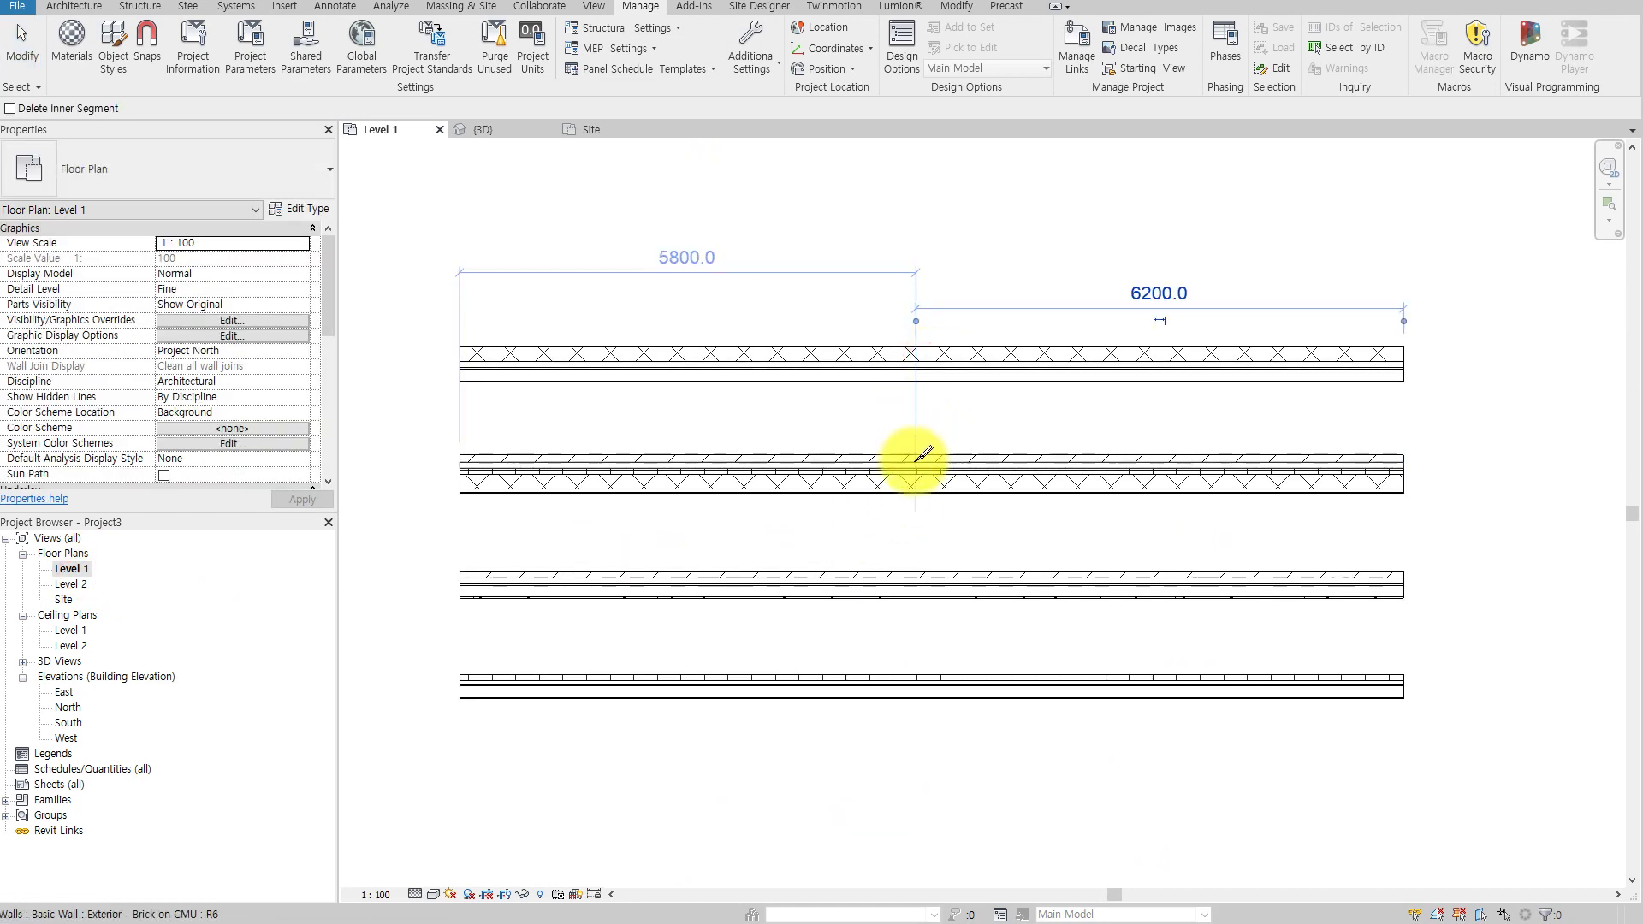
click(918, 466)
click(915, 582)
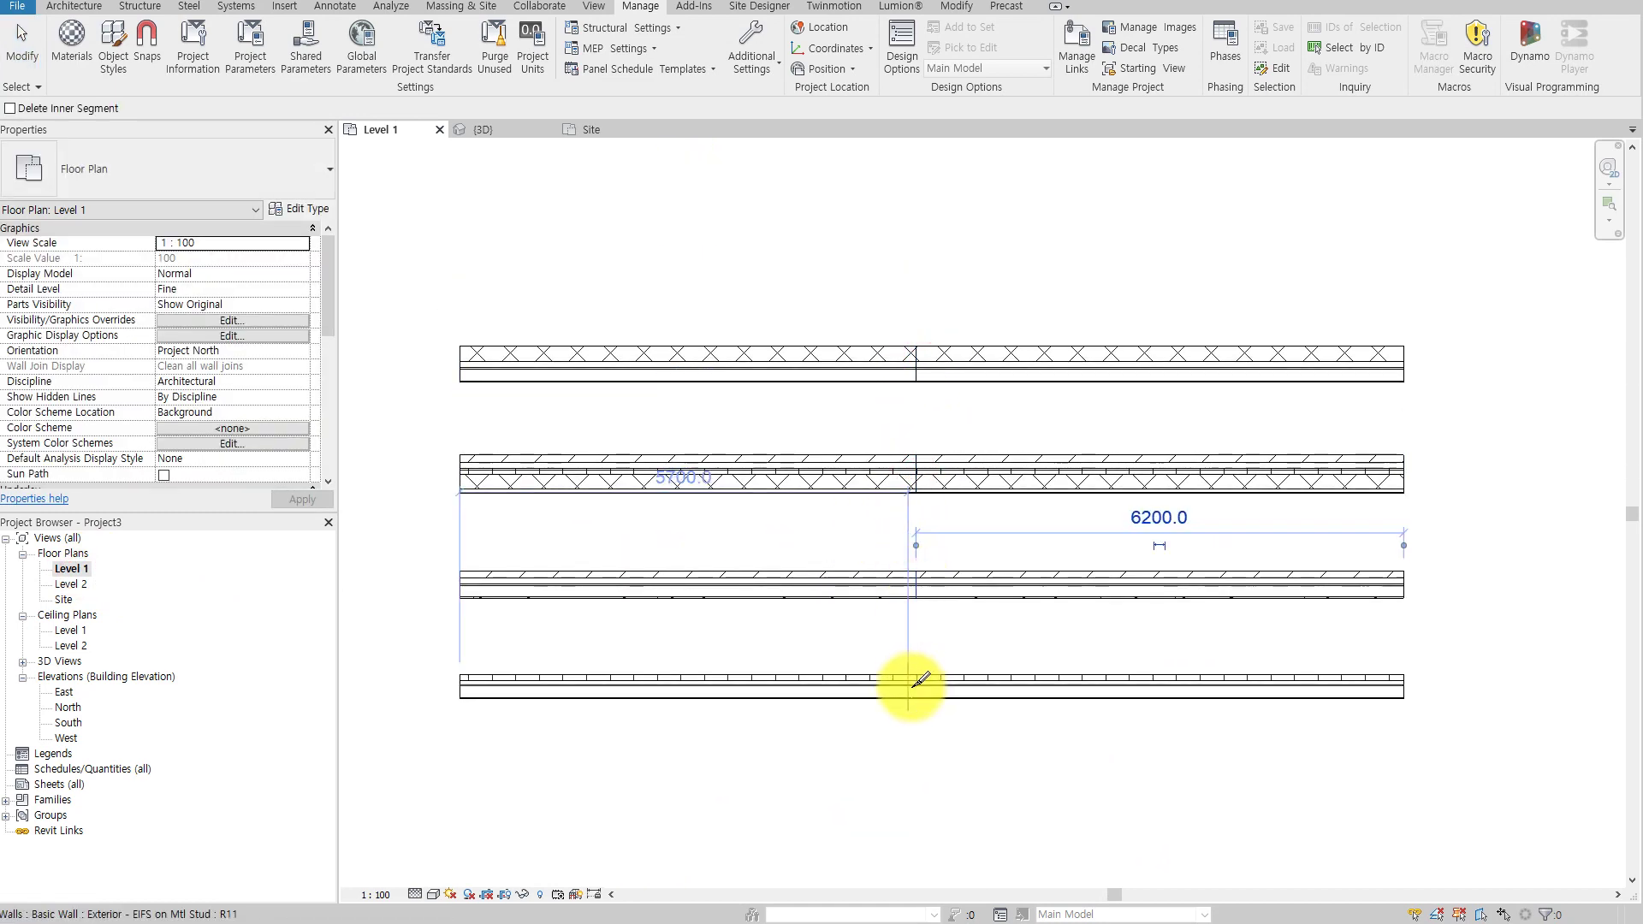
click(915, 685)
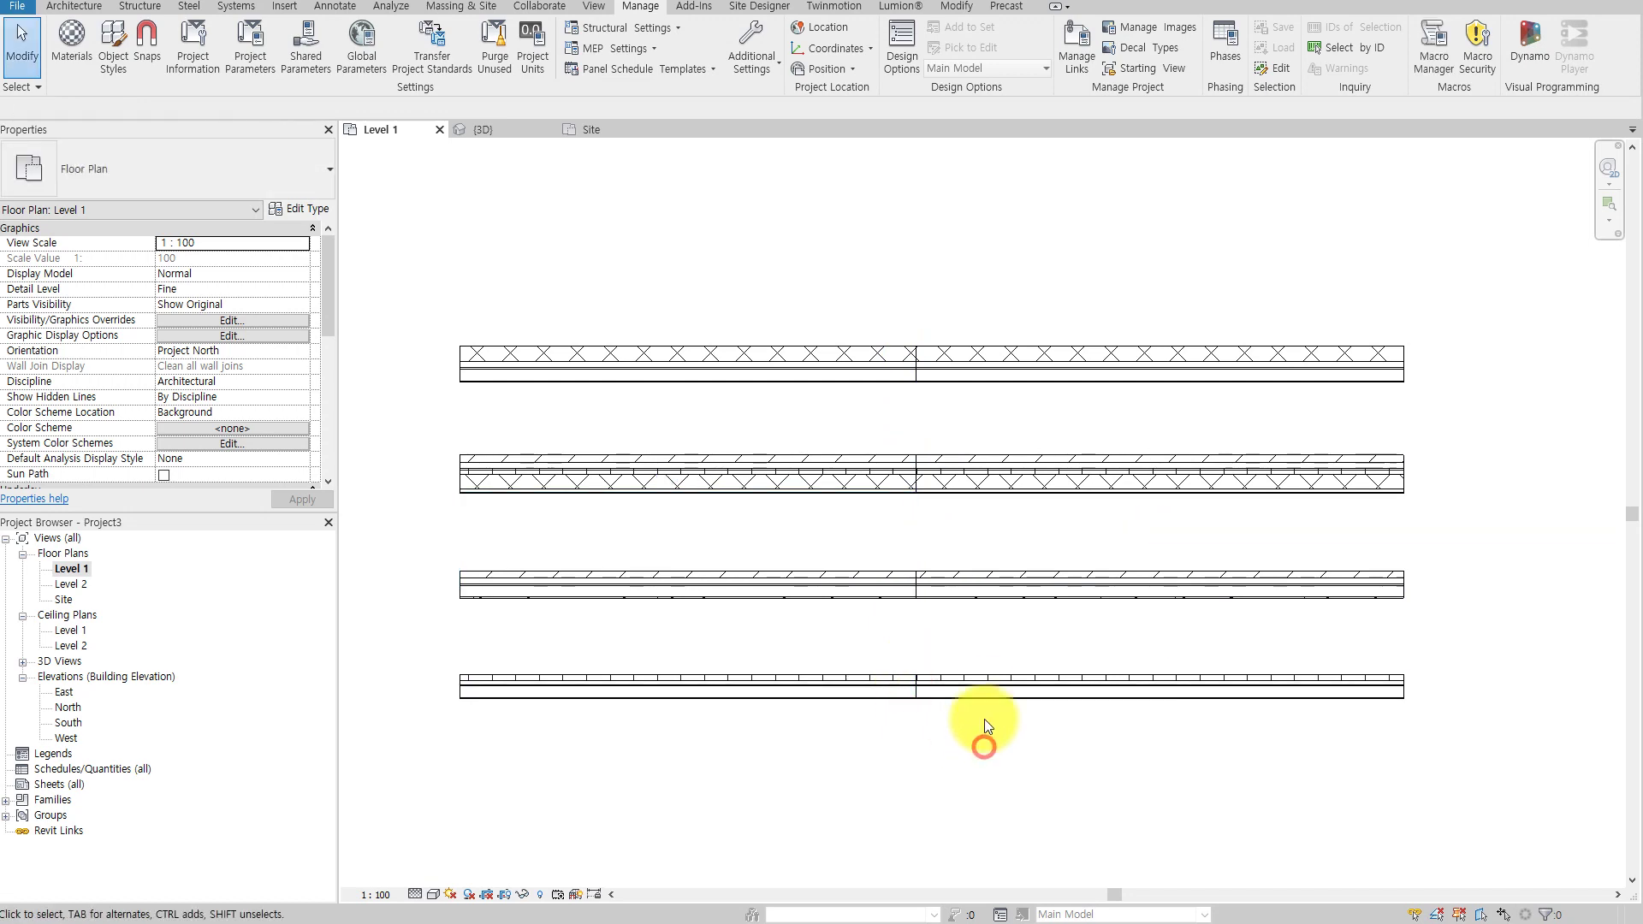
Select both halves of each of the four walls to confirm the splits
click(985, 684)
click(857, 684)
click(991, 581)
click(834, 581)
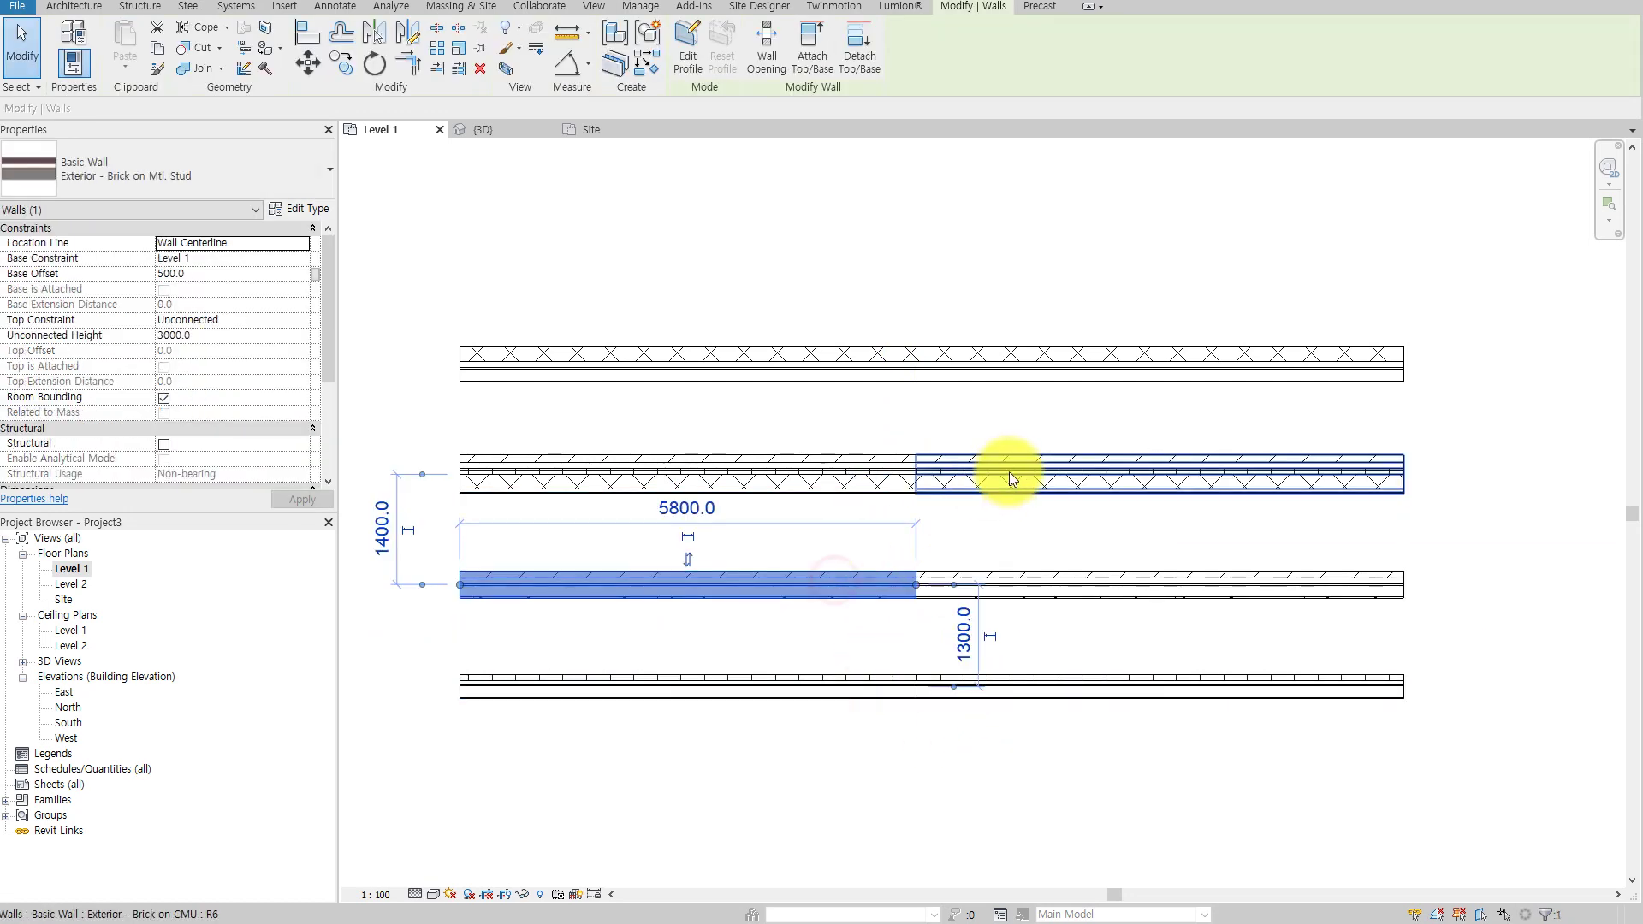
click(1009, 476)
click(856, 471)
click(937, 359)
click(856, 362)
Show the walls in the 3D view with the Shaded visual style
click(962, 257)
middle_drag(967, 258, 975, 297)
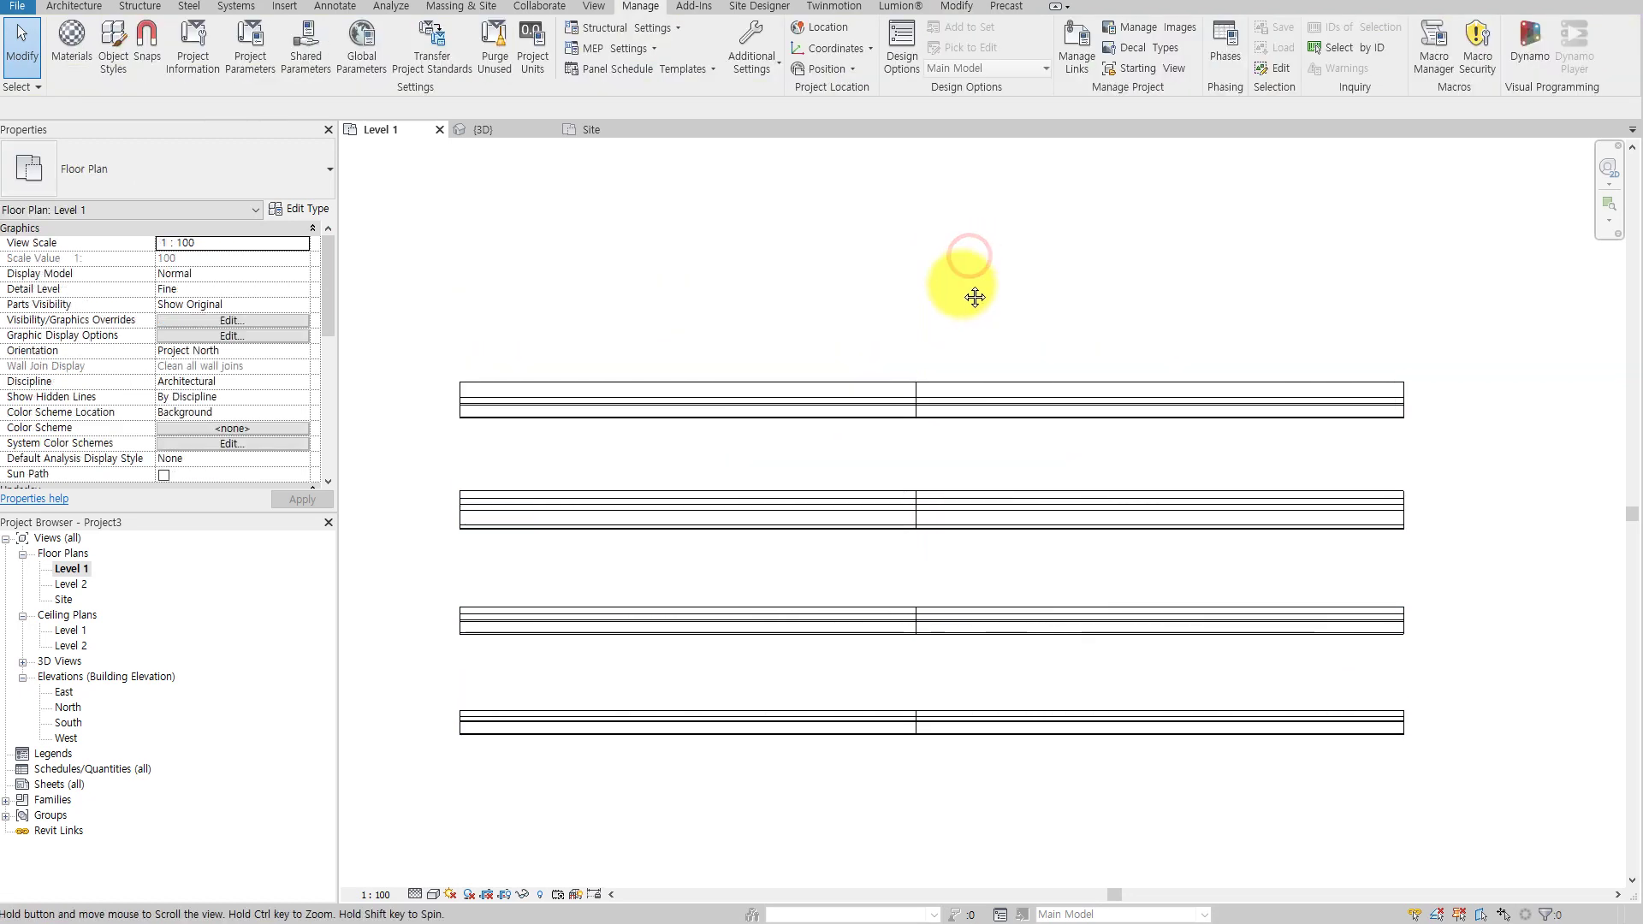
click(351, 4)
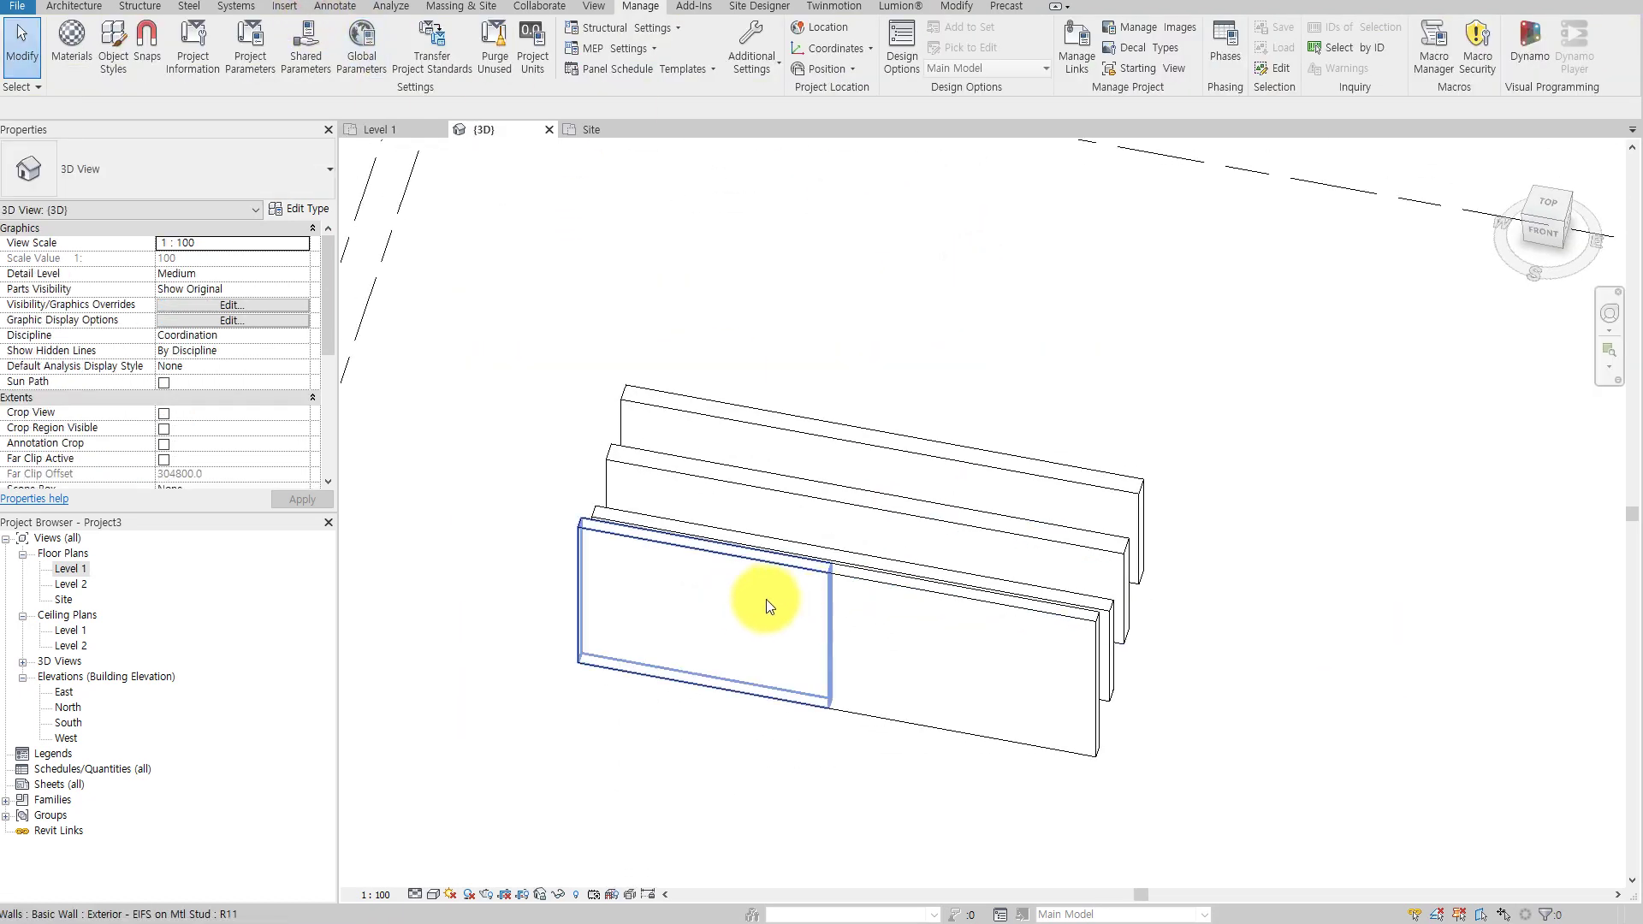
mouse_move(852, 558)
shift+middle_down()
mouse_move(543, 580)
mouse_move(971, 433)
mouse_move(610, 840)
shift+middle_up()
click(436, 894)
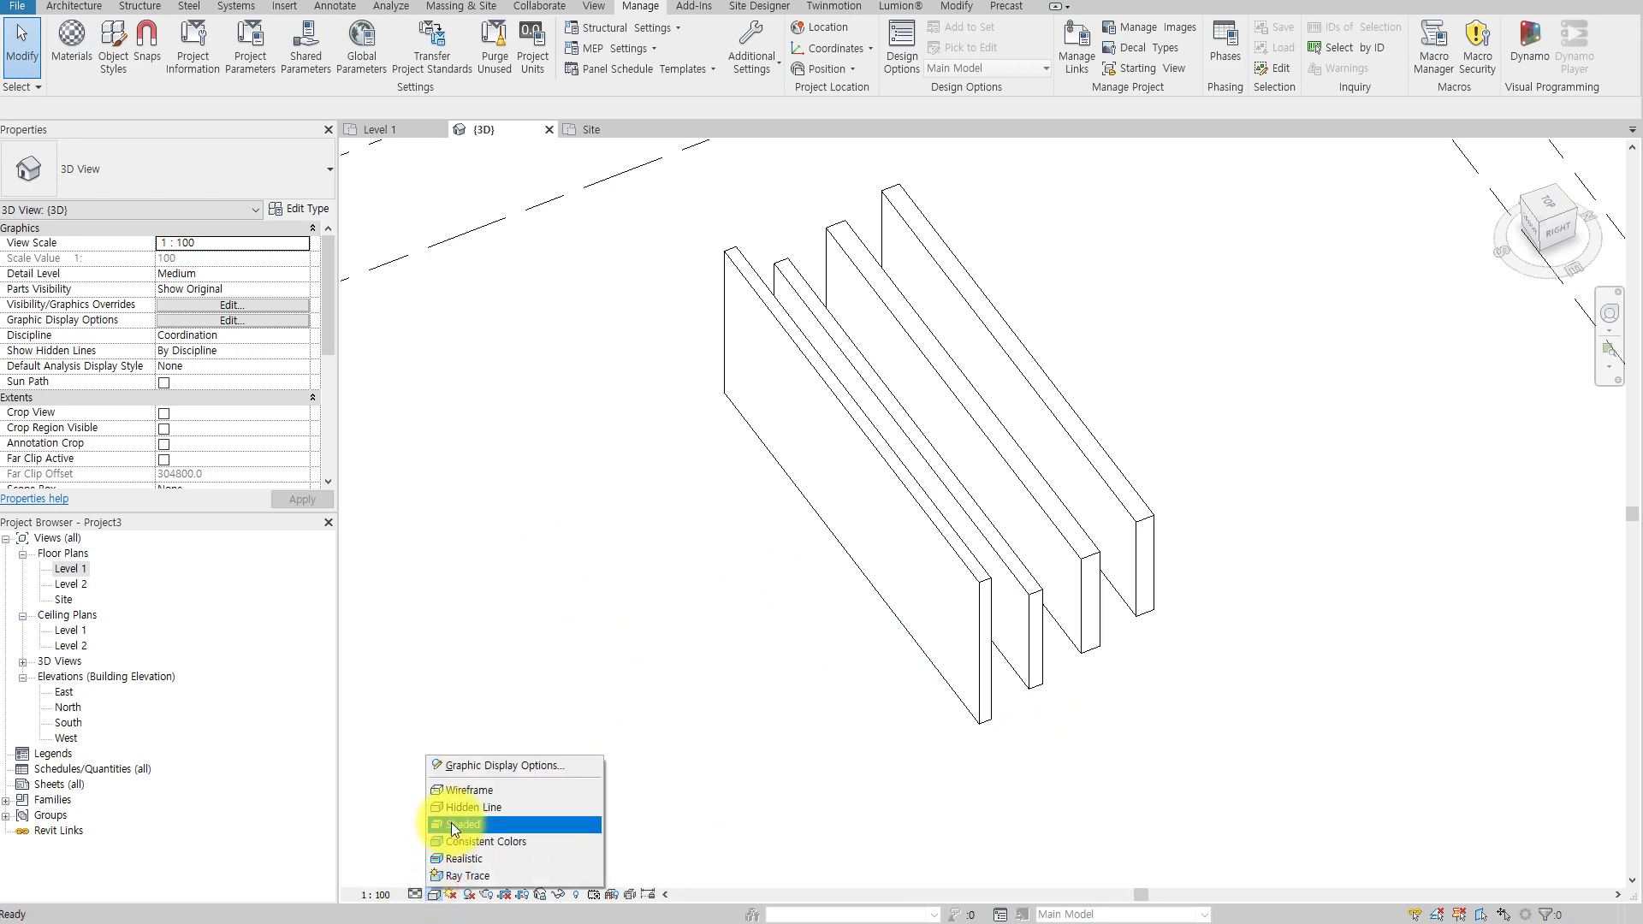
click(450, 823)
Orbit the shaded walls, reopen the Level 1 plan and place the Dynamo Player window over it
mouse_move(768, 736)
shift+middle_down()
mouse_move(578, 638)
mouse_move(1065, 629)
mouse_move(1415, 653)
shift+middle_up()
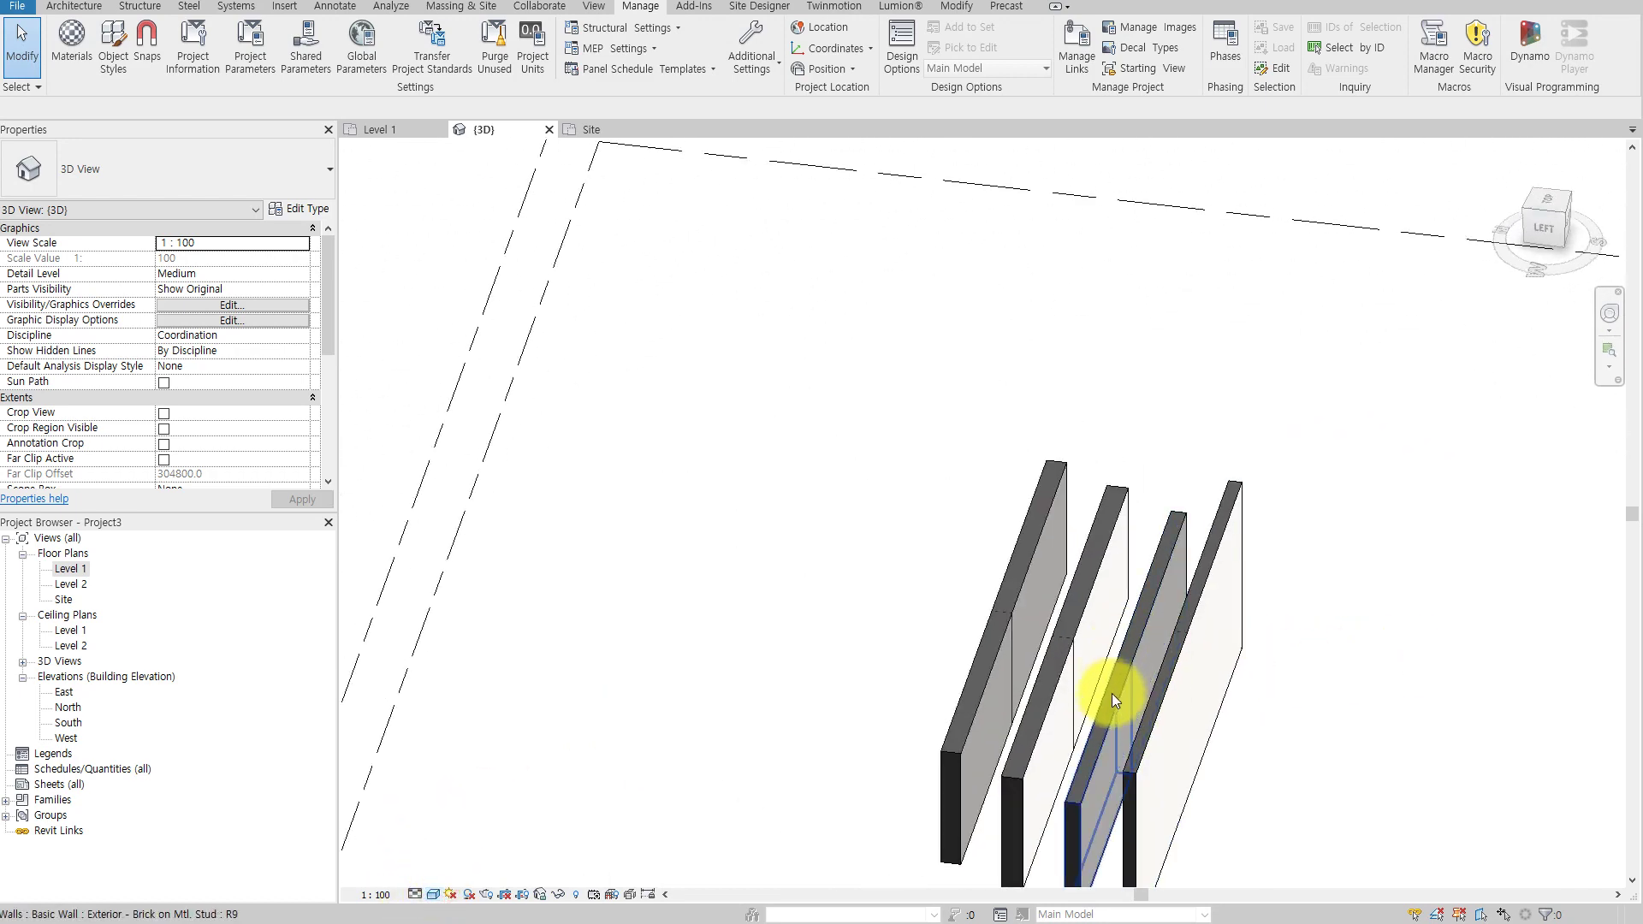
shift+middle_drag(990, 657, 201, 633)
double_click(75, 570)
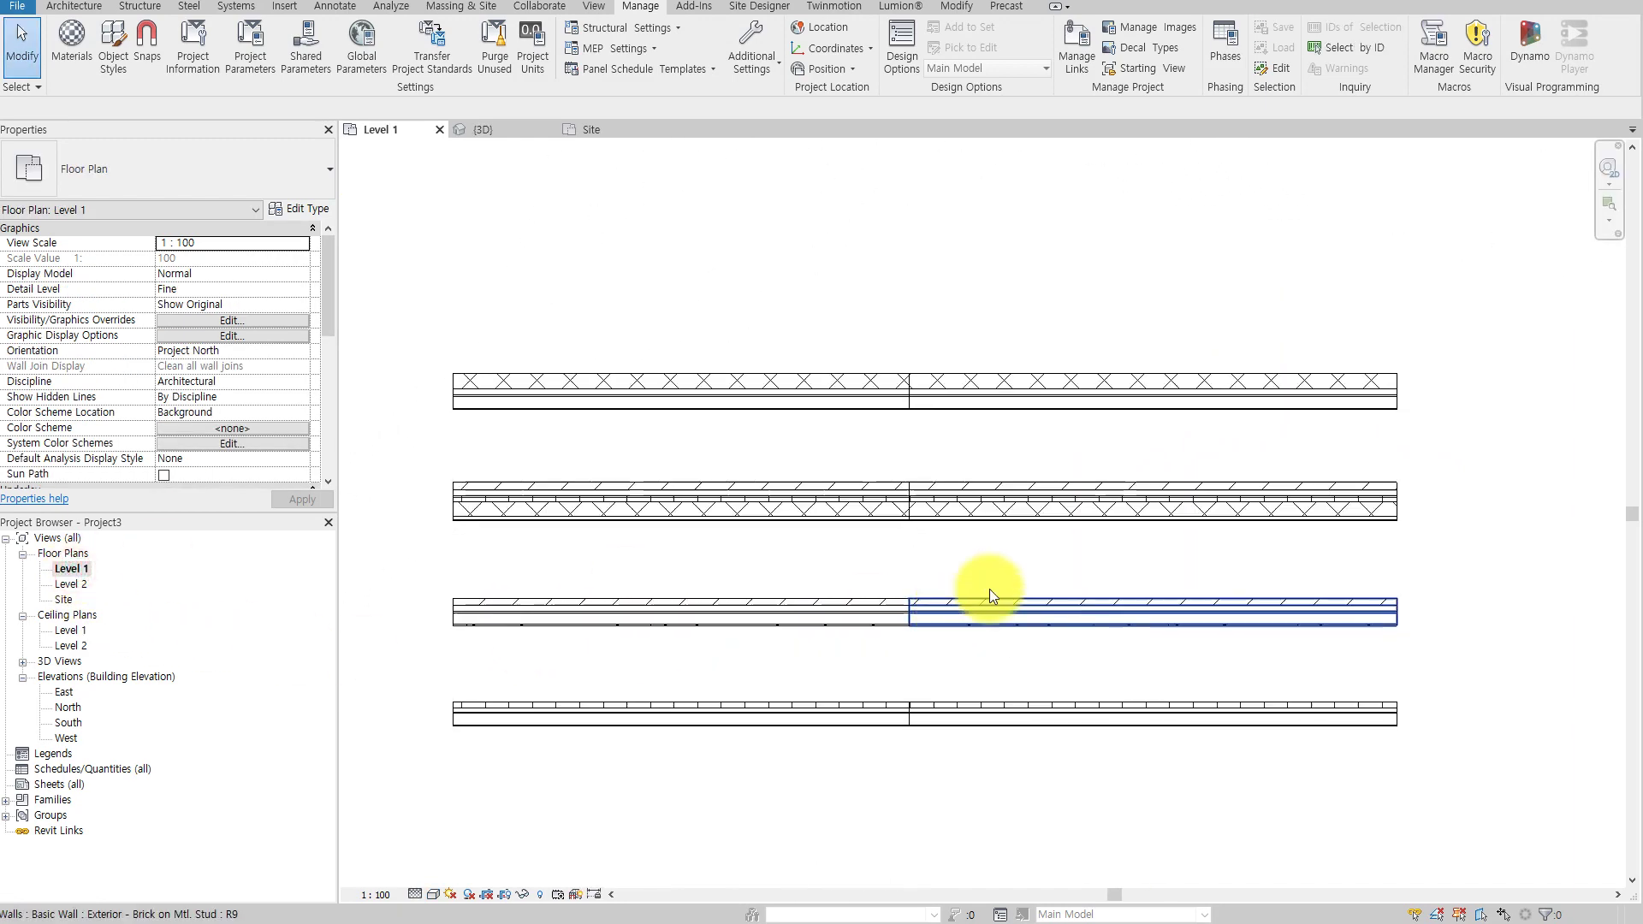
drag(1642, 221, 1141, 210)
Pick the top wall as input and run the Wall_Layer_Separator script
scroll(921, 340, up, 1)
scroll(920, 340, up, 2)
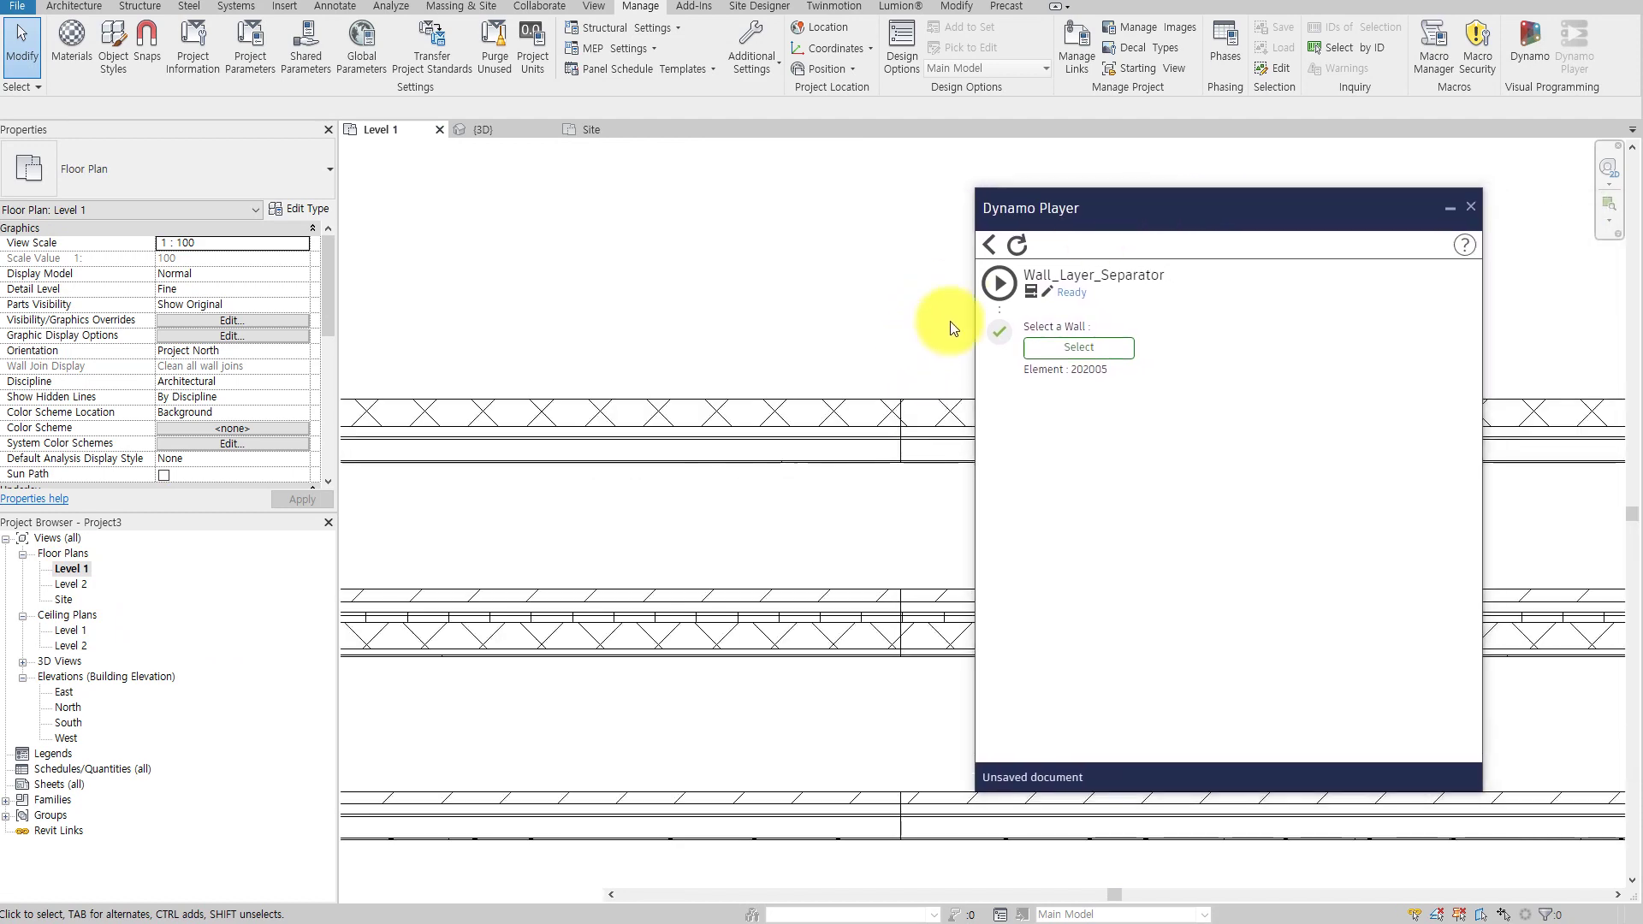
click(1094, 351)
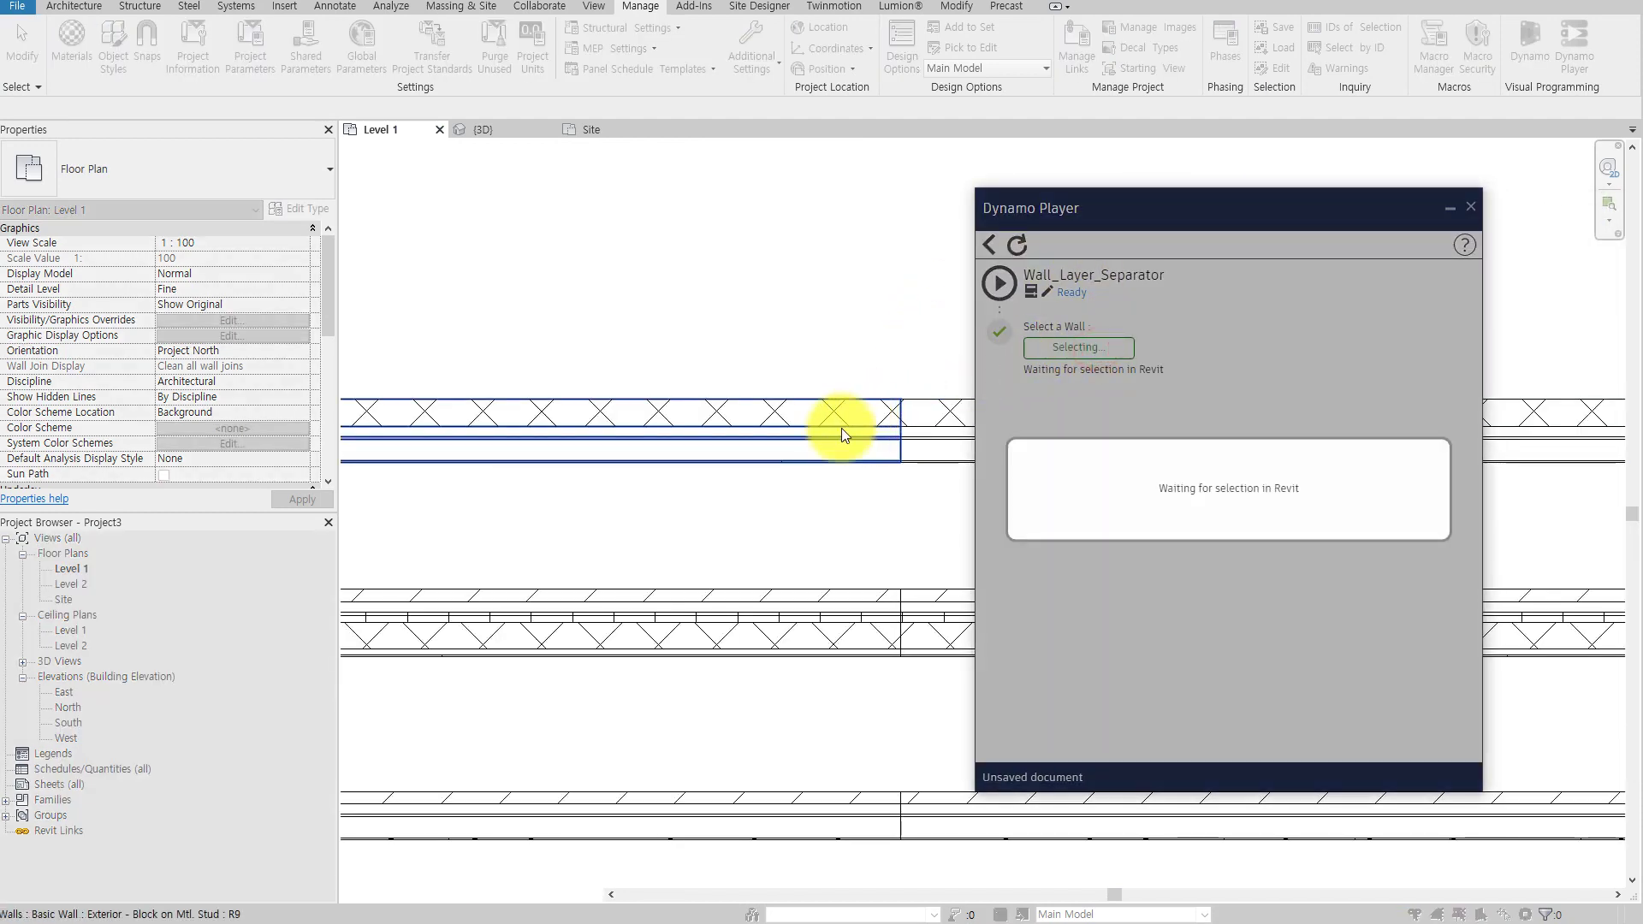
click(840, 435)
click(998, 284)
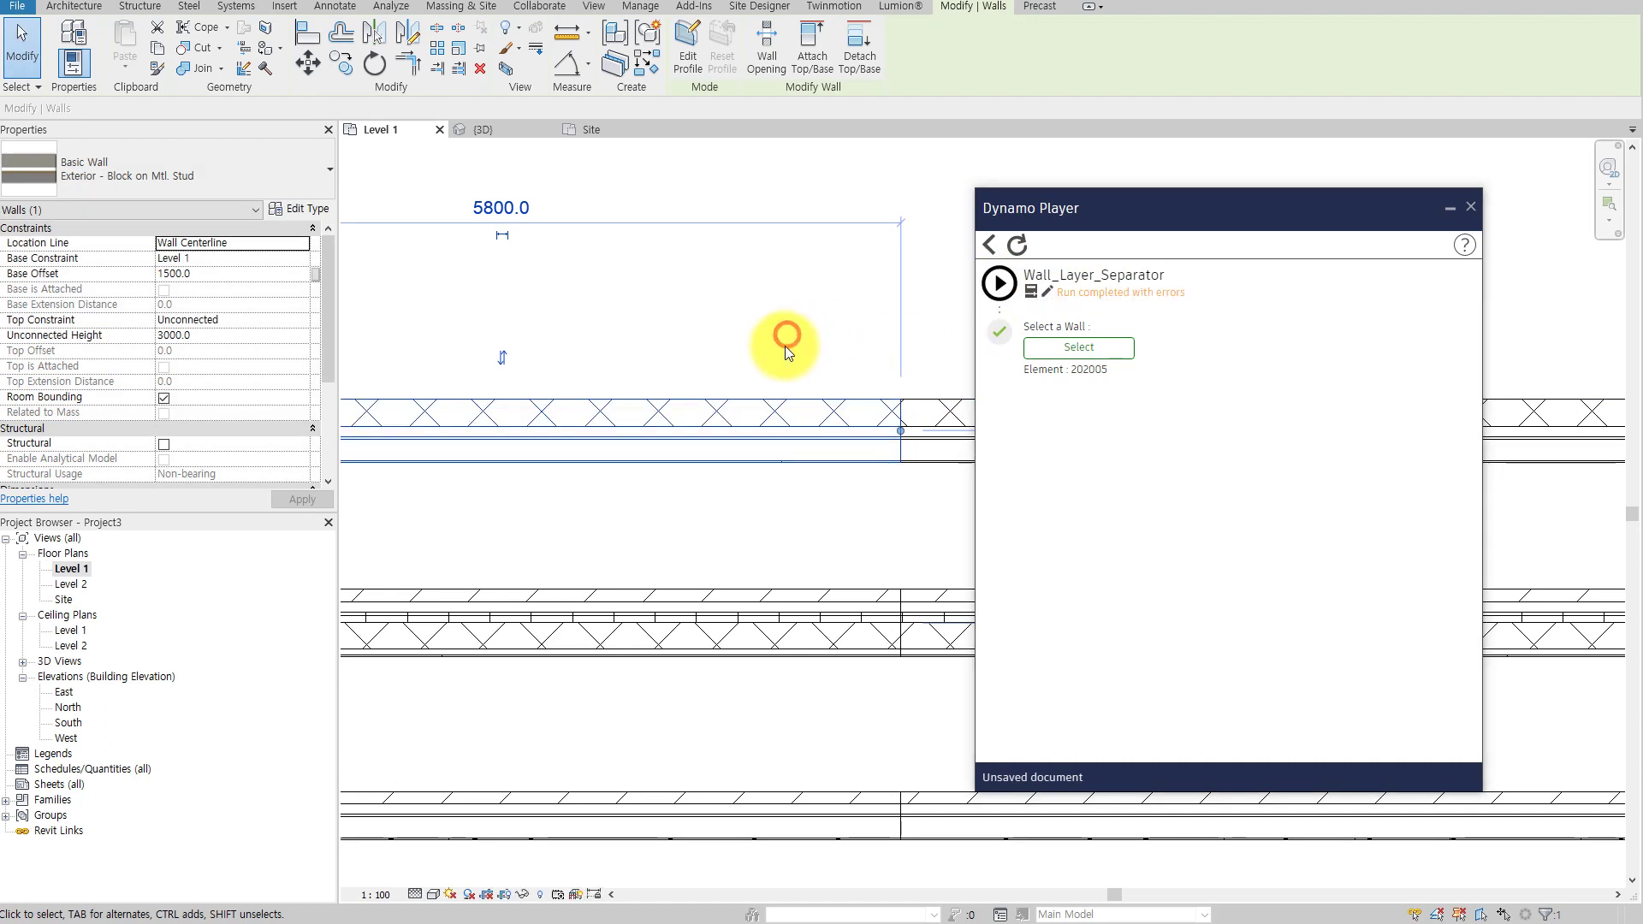
Inspect the original Block on Mtl. Stud wall and its lower, hatched and finish layer walls
scroll(721, 412, up, 2)
click(825, 539)
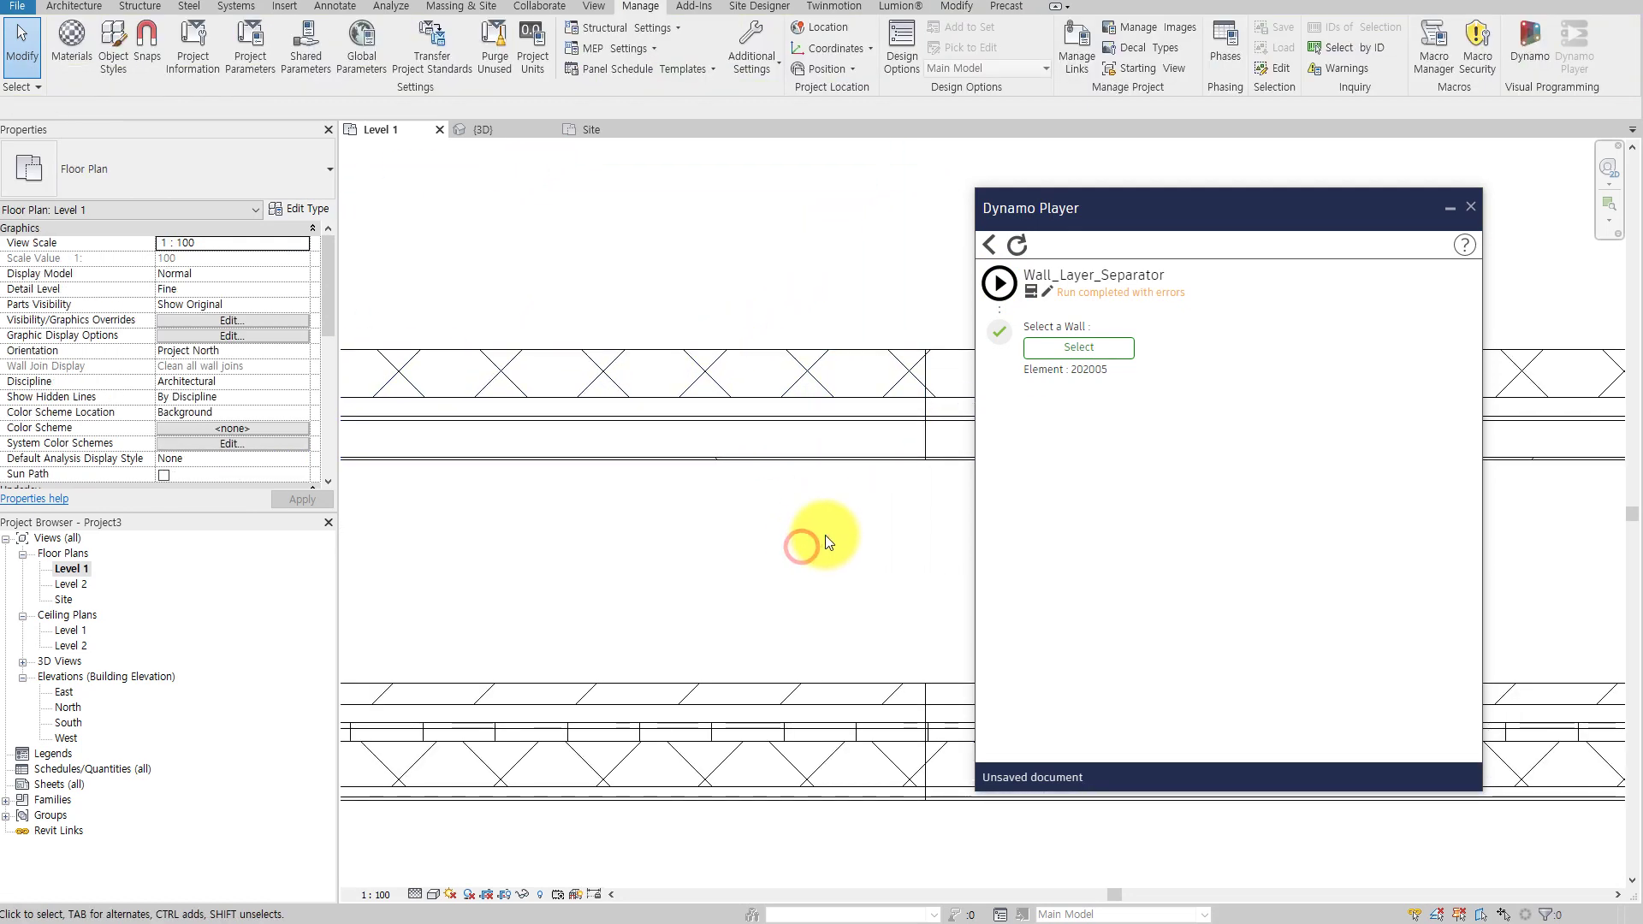
scroll(800, 435, up, 1)
scroll(799, 451, up, 1)
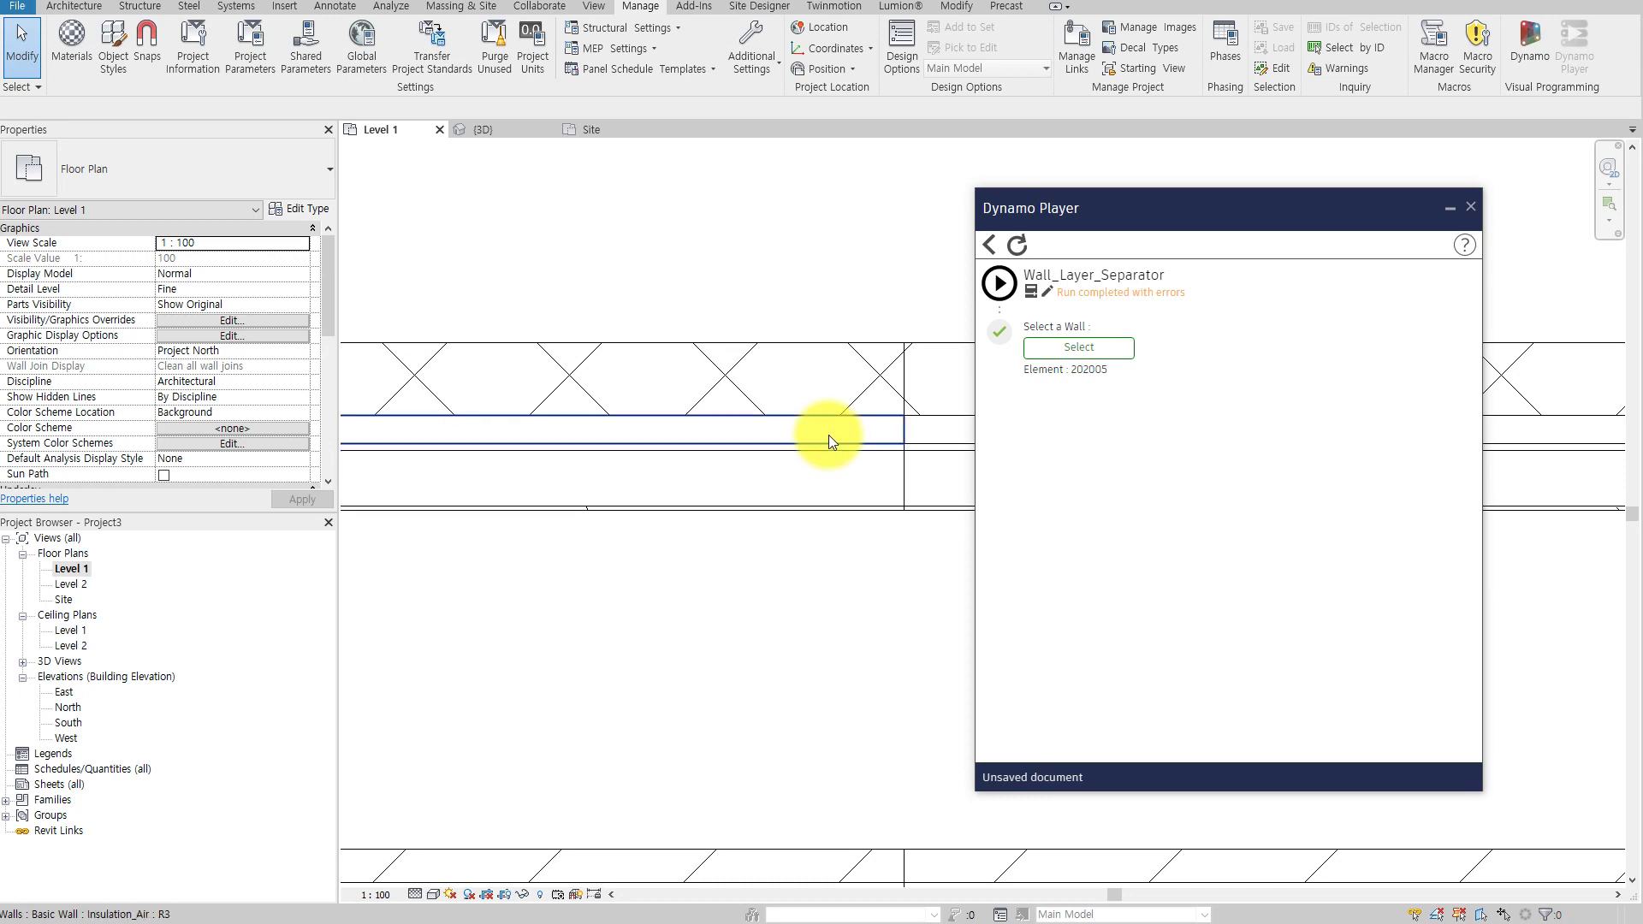
click(831, 373)
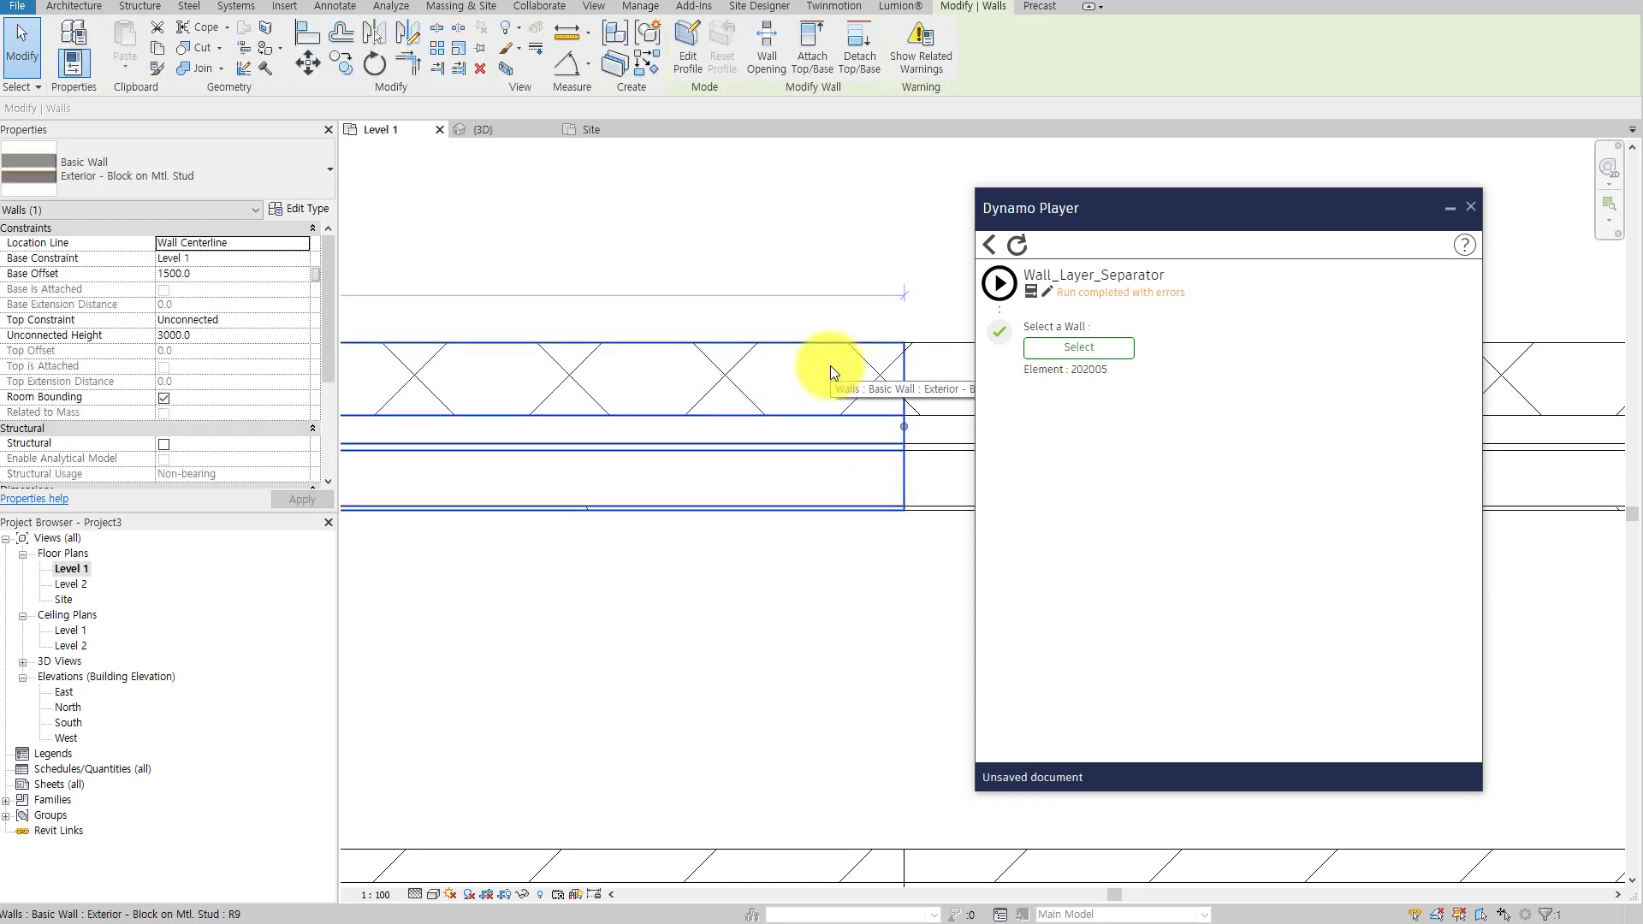
key(Escape)
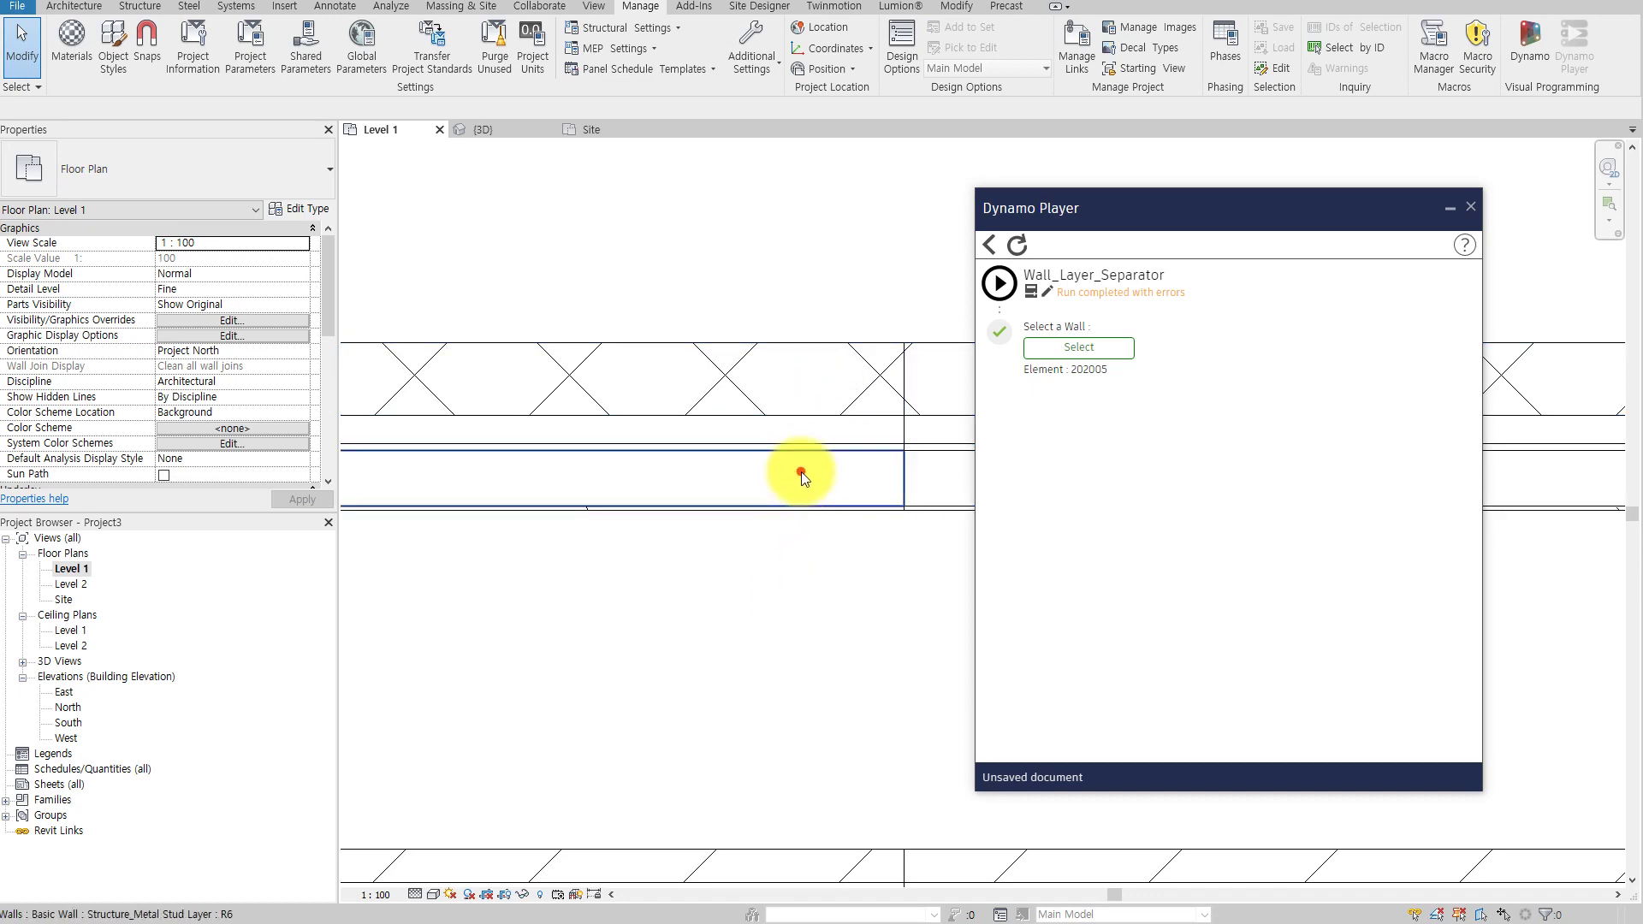
click(801, 471)
click(803, 418)
click(792, 504)
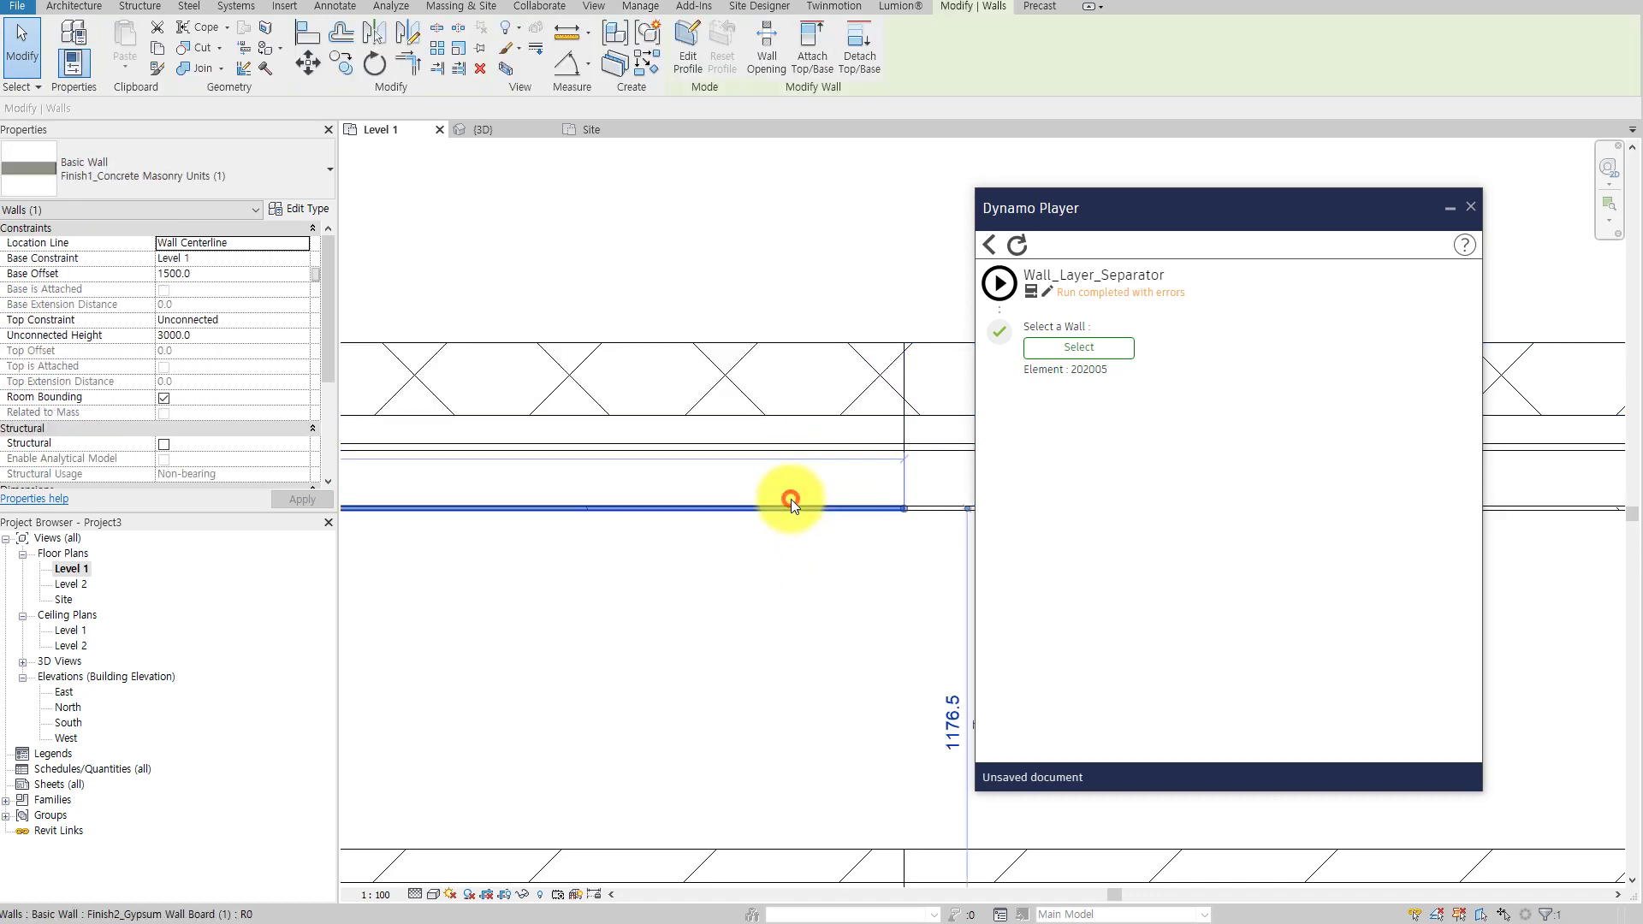
click(789, 569)
In 3D, lower the concrete masonry layer wall's height to 2475.1
key(ctrl+Tab)
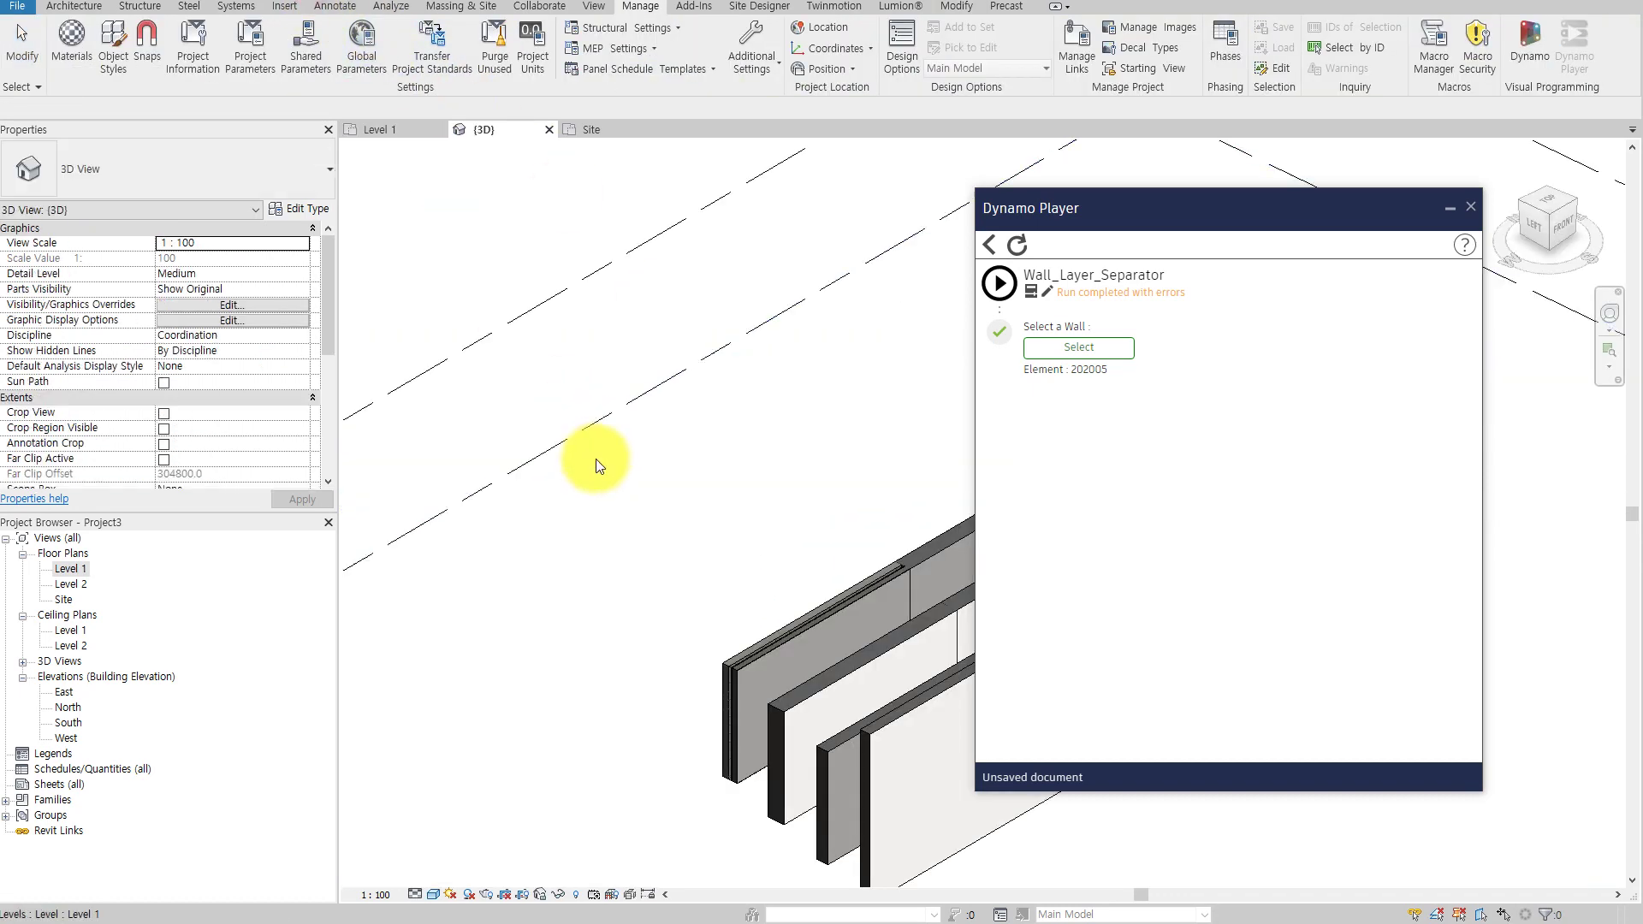
scroll(586, 459, up, 3)
shift+middle_drag(753, 558, 476, 429)
scroll(667, 518, up, 5)
mouse_move(665, 518)
shift+middle_down()
mouse_move(853, 539)
mouse_move(543, 441)
mouse_move(708, 451)
shift+middle_up()
click(500, 209)
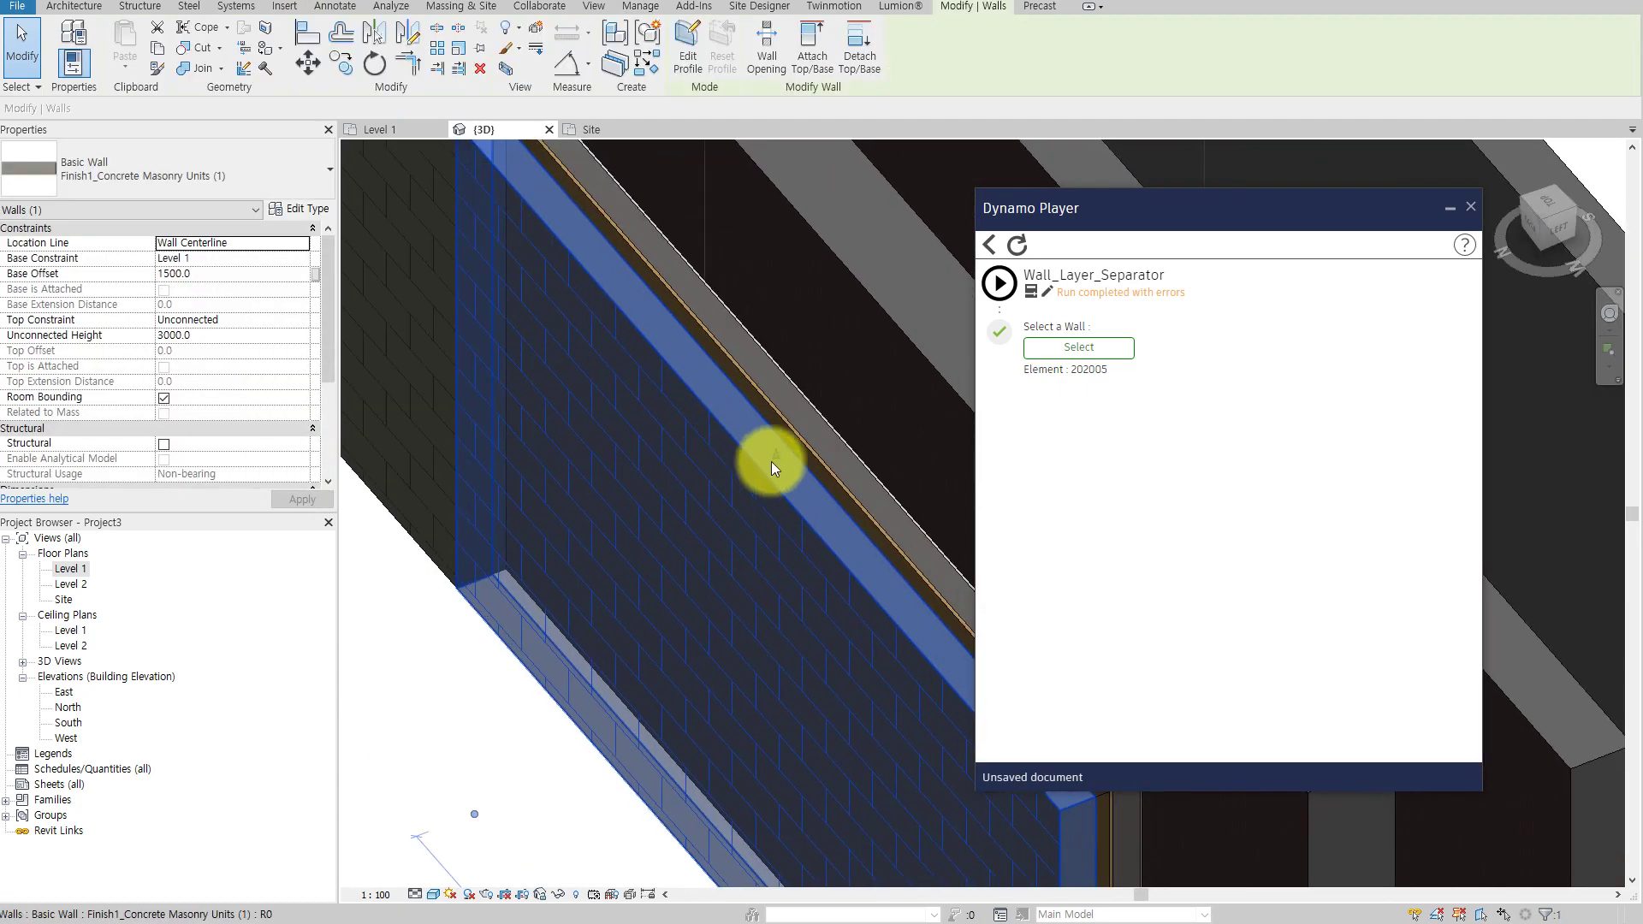
click(763, 532)
shift+middle_drag(763, 531, 757, 550)
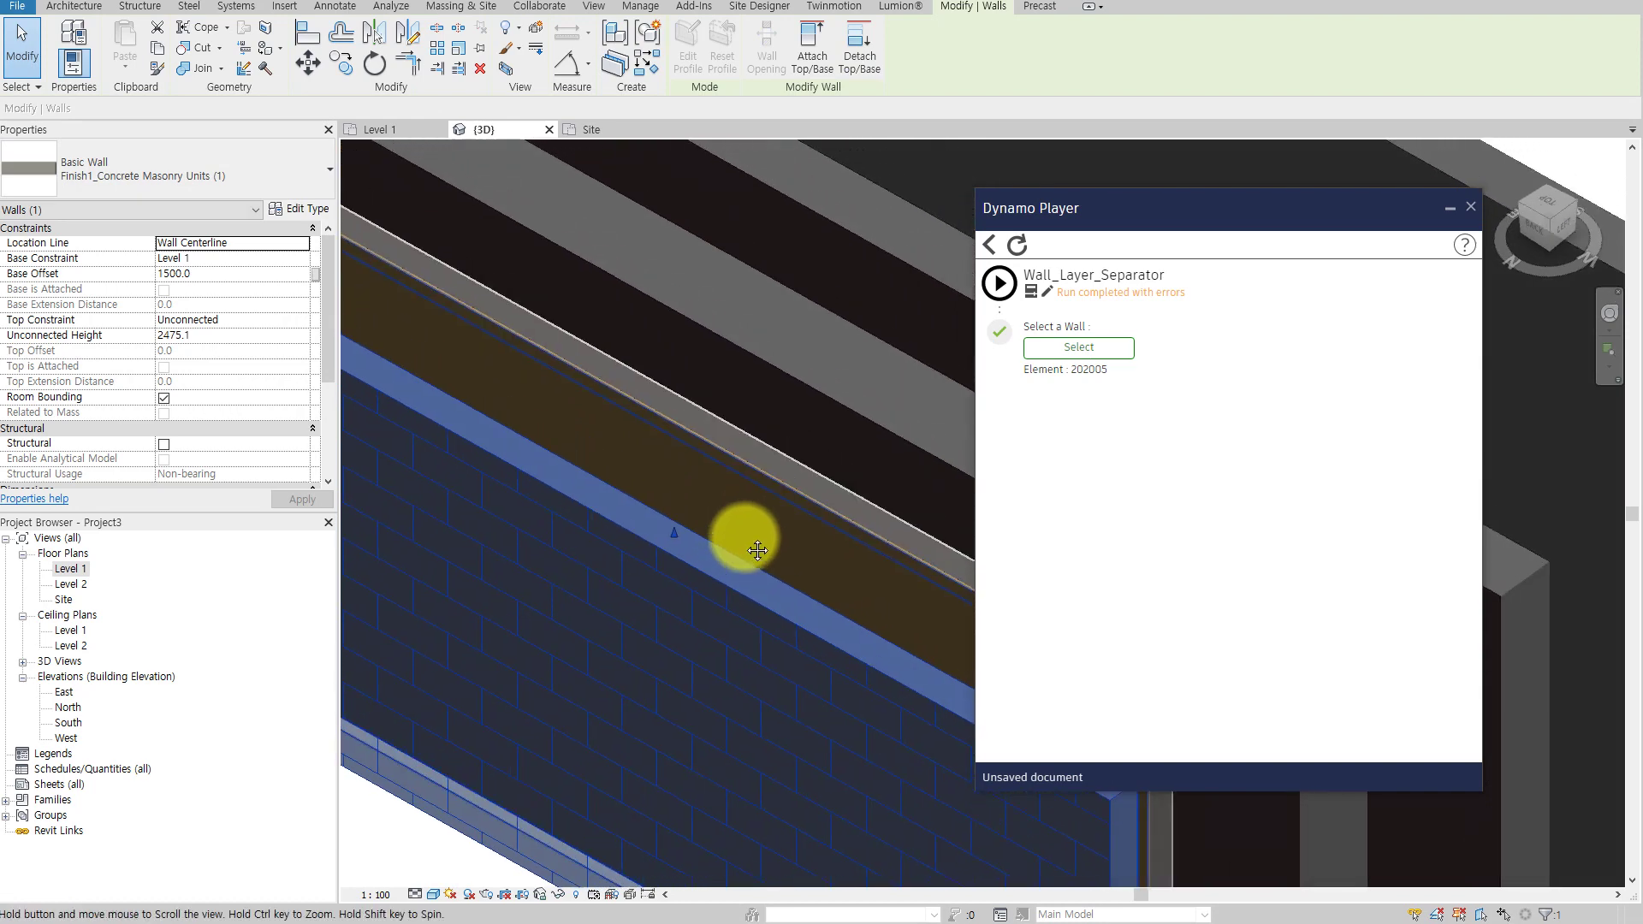
Inspect the Insulation_Air, Substrate_Plywood Sheathing and Structure_Metal Stud layer walls
click(733, 504)
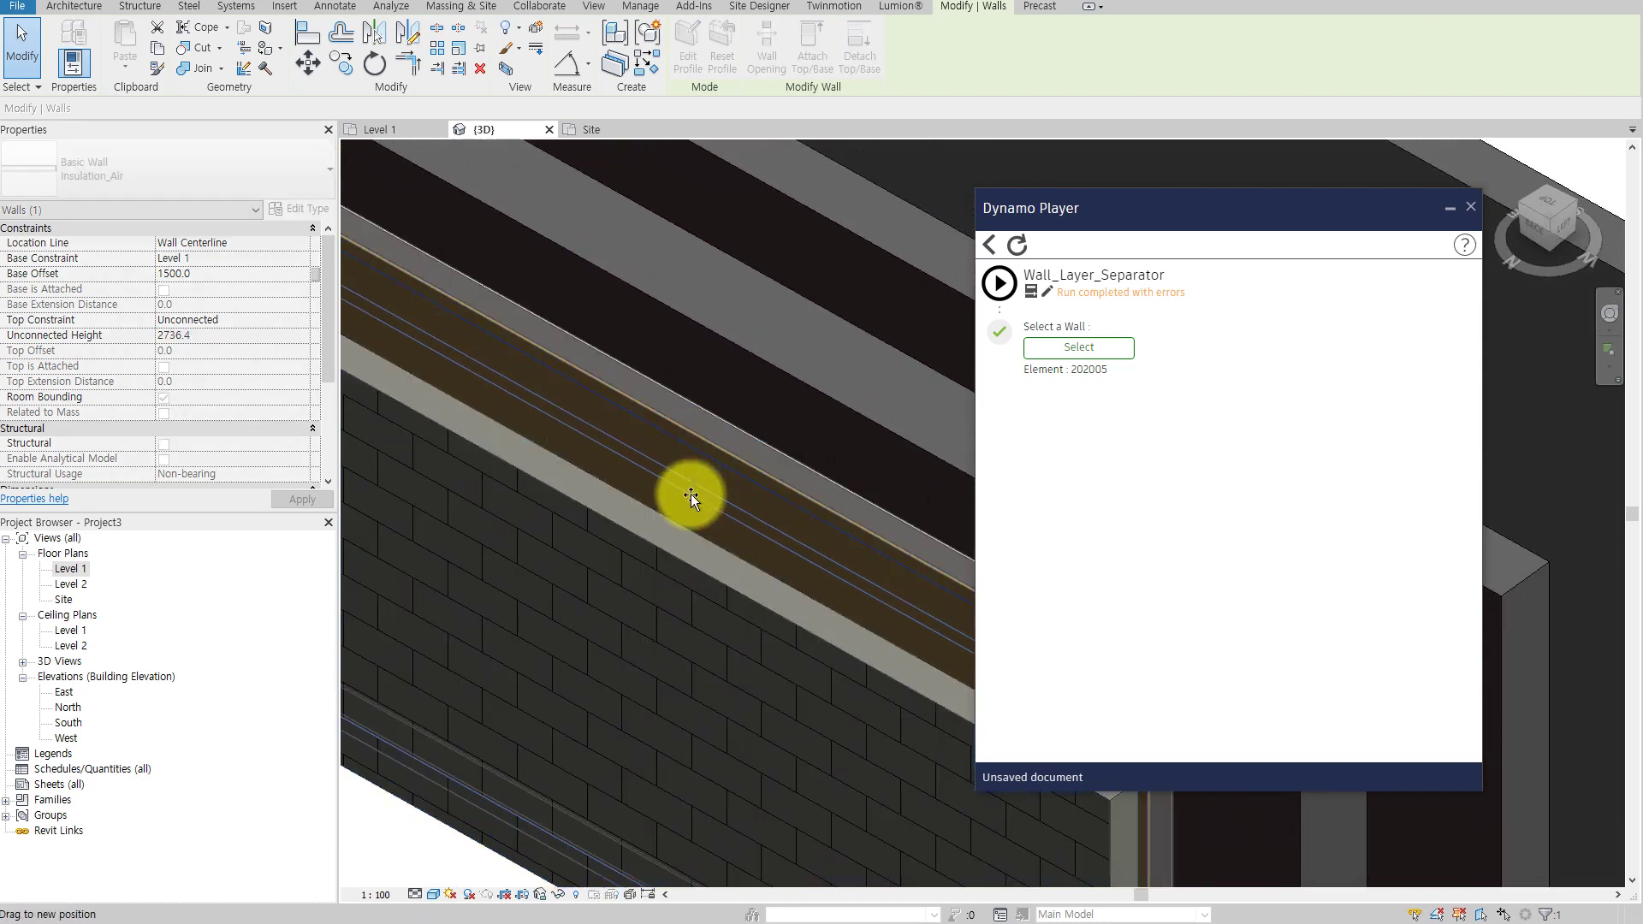
click(700, 461)
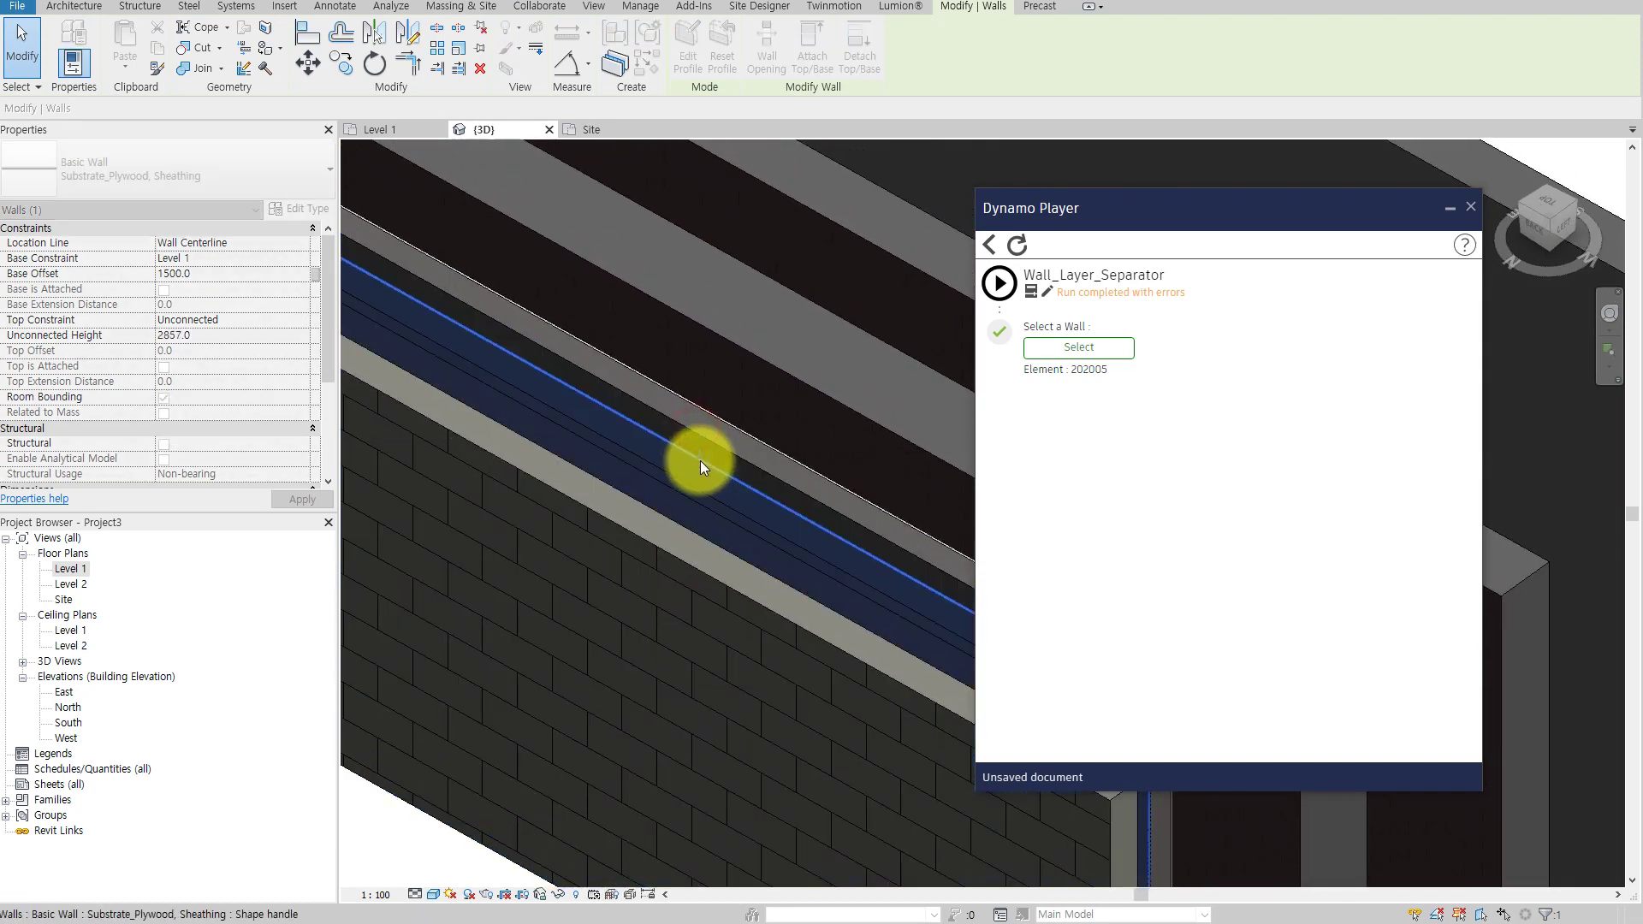
click(714, 430)
mouse_move(707, 420)
shift+middle_down()
mouse_move(607, 438)
mouse_move(550, 488)
mouse_move(746, 630)
mouse_move(765, 725)
mouse_move(869, 648)
mouse_move(775, 716)
shift+middle_up()
Re-check the masonry layer wall, leaving the Room Separation tool, and view the separated layers
click(572, 505)
key(r)
key(s)
key(Escape)
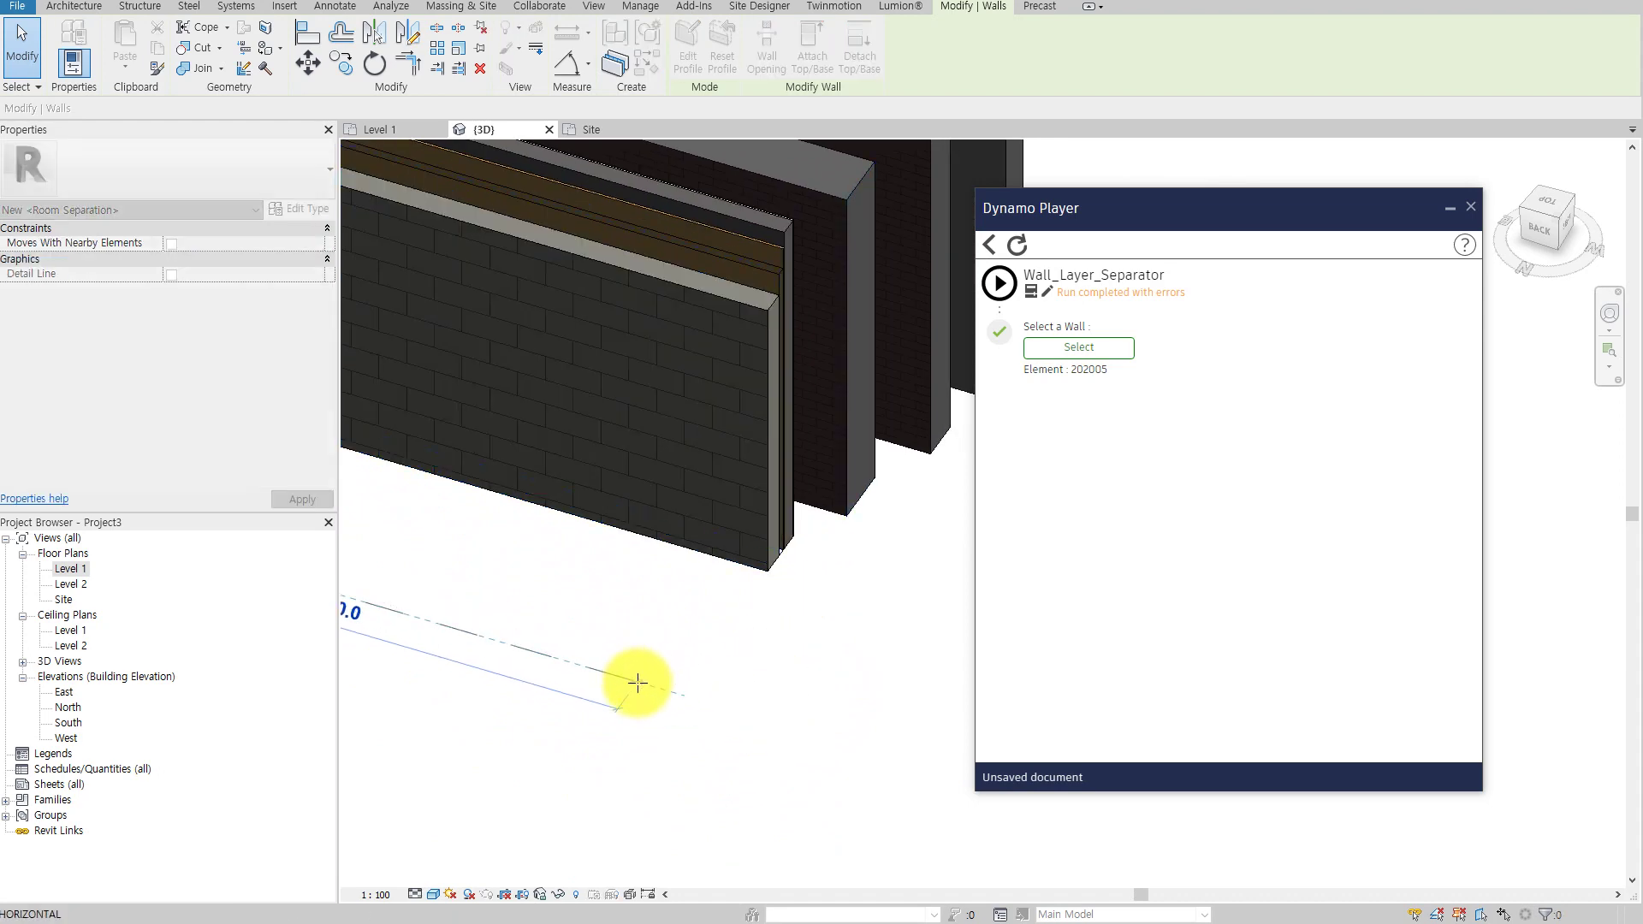
scroll(733, 643, up, 3)
click(639, 551)
mouse_move(640, 550)
shift+middle_down()
mouse_move(909, 576)
mouse_move(598, 497)
mouse_move(422, 560)
mouse_move(550, 551)
mouse_move(558, 569)
mouse_move(741, 381)
mouse_move(732, 366)
mouse_move(709, 495)
mouse_move(463, 576)
mouse_move(440, 605)
mouse_move(477, 433)
mouse_move(656, 558)
mouse_move(133, 595)
shift+middle_up()
click(737, 343)
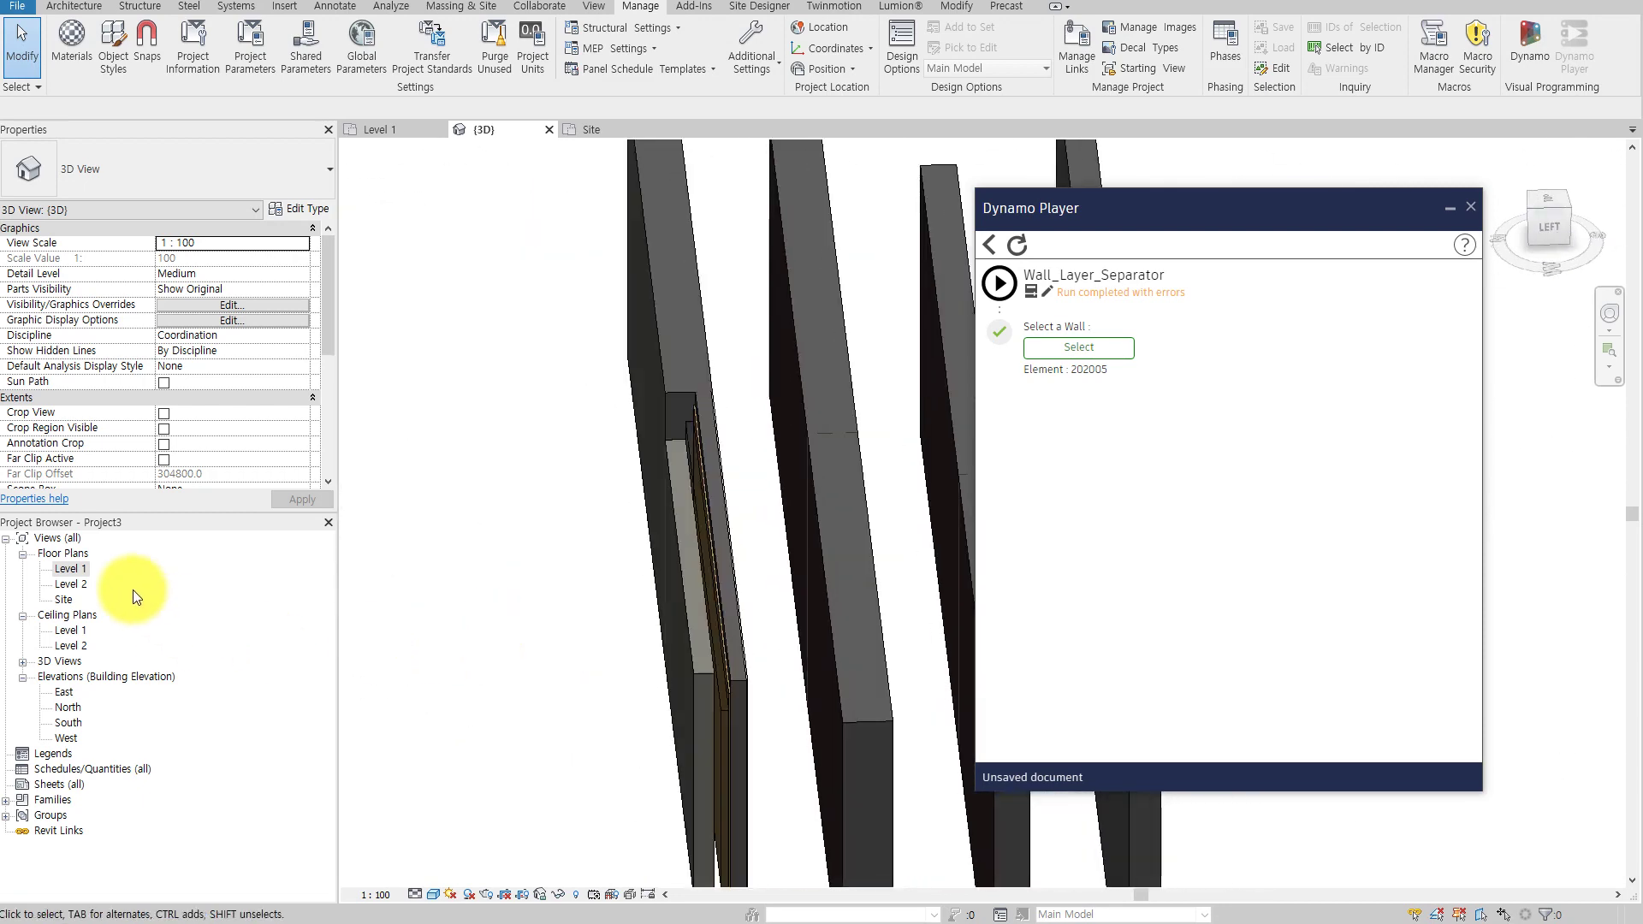
In Level 1, pick the Exterior - Brick on CMU wall and run Wall_Layer_Separator
double_click(65, 574)
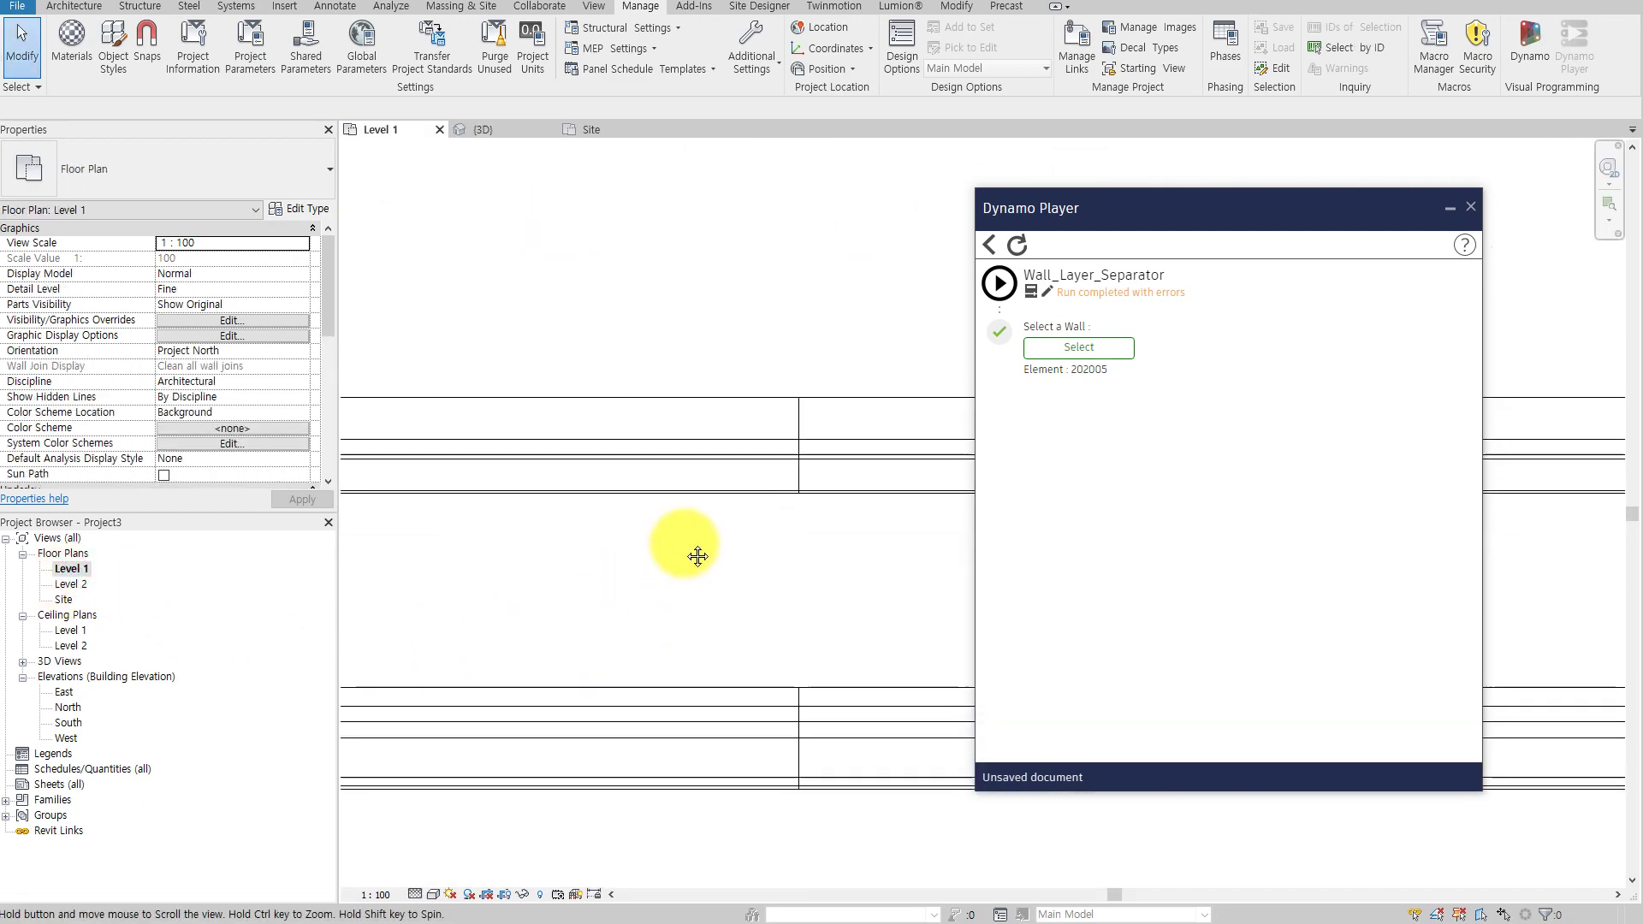
click(1050, 347)
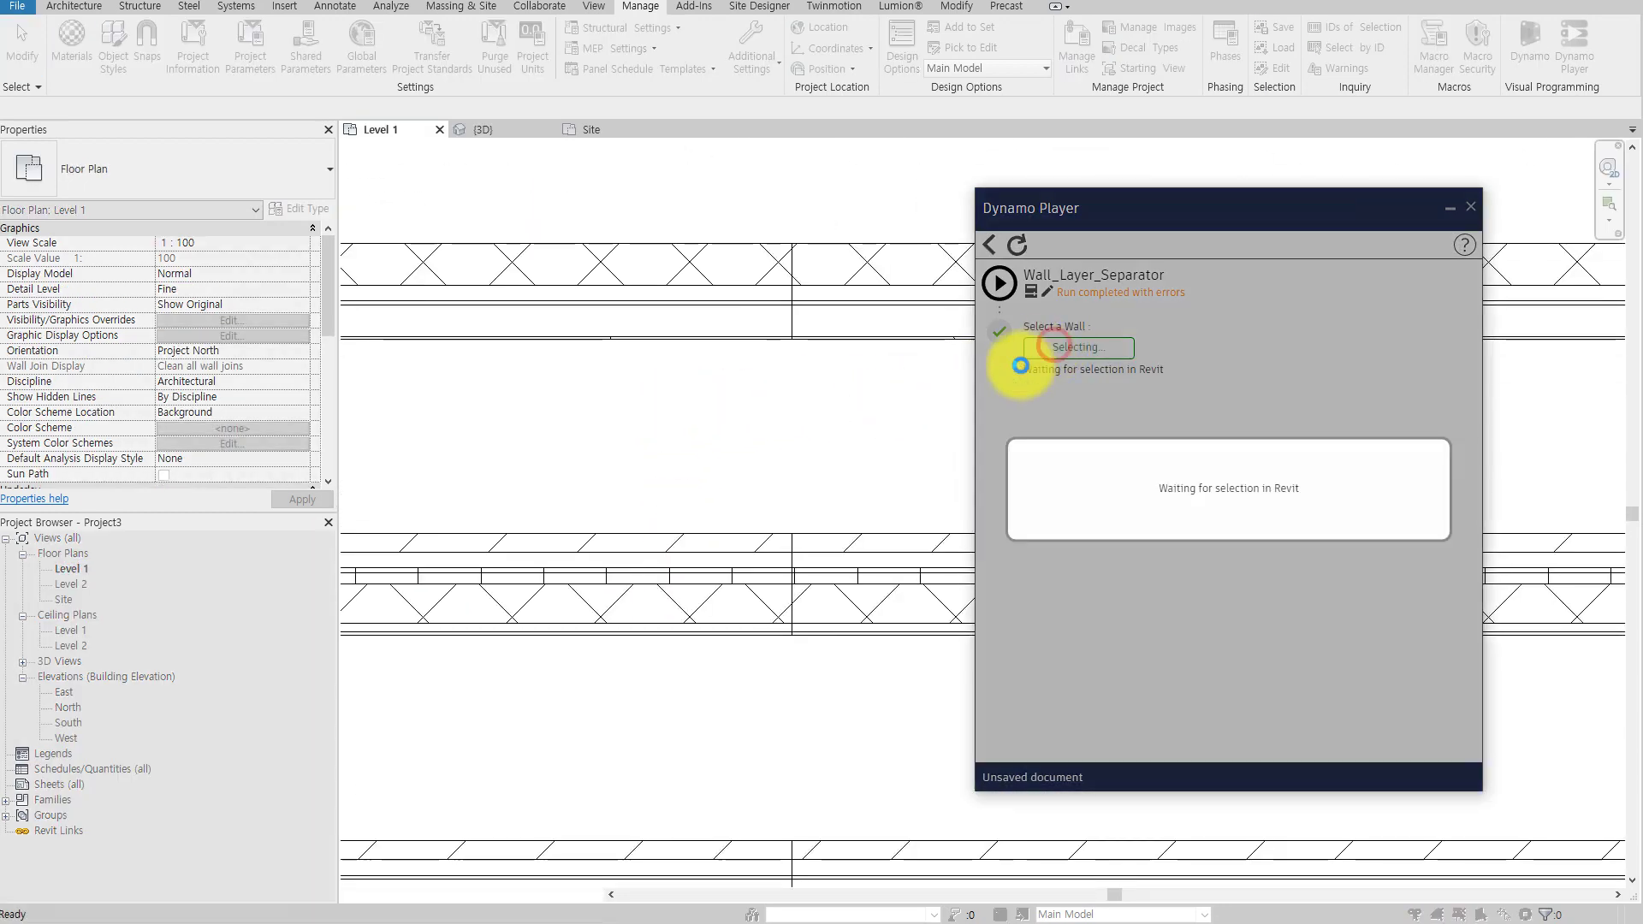
click(716, 579)
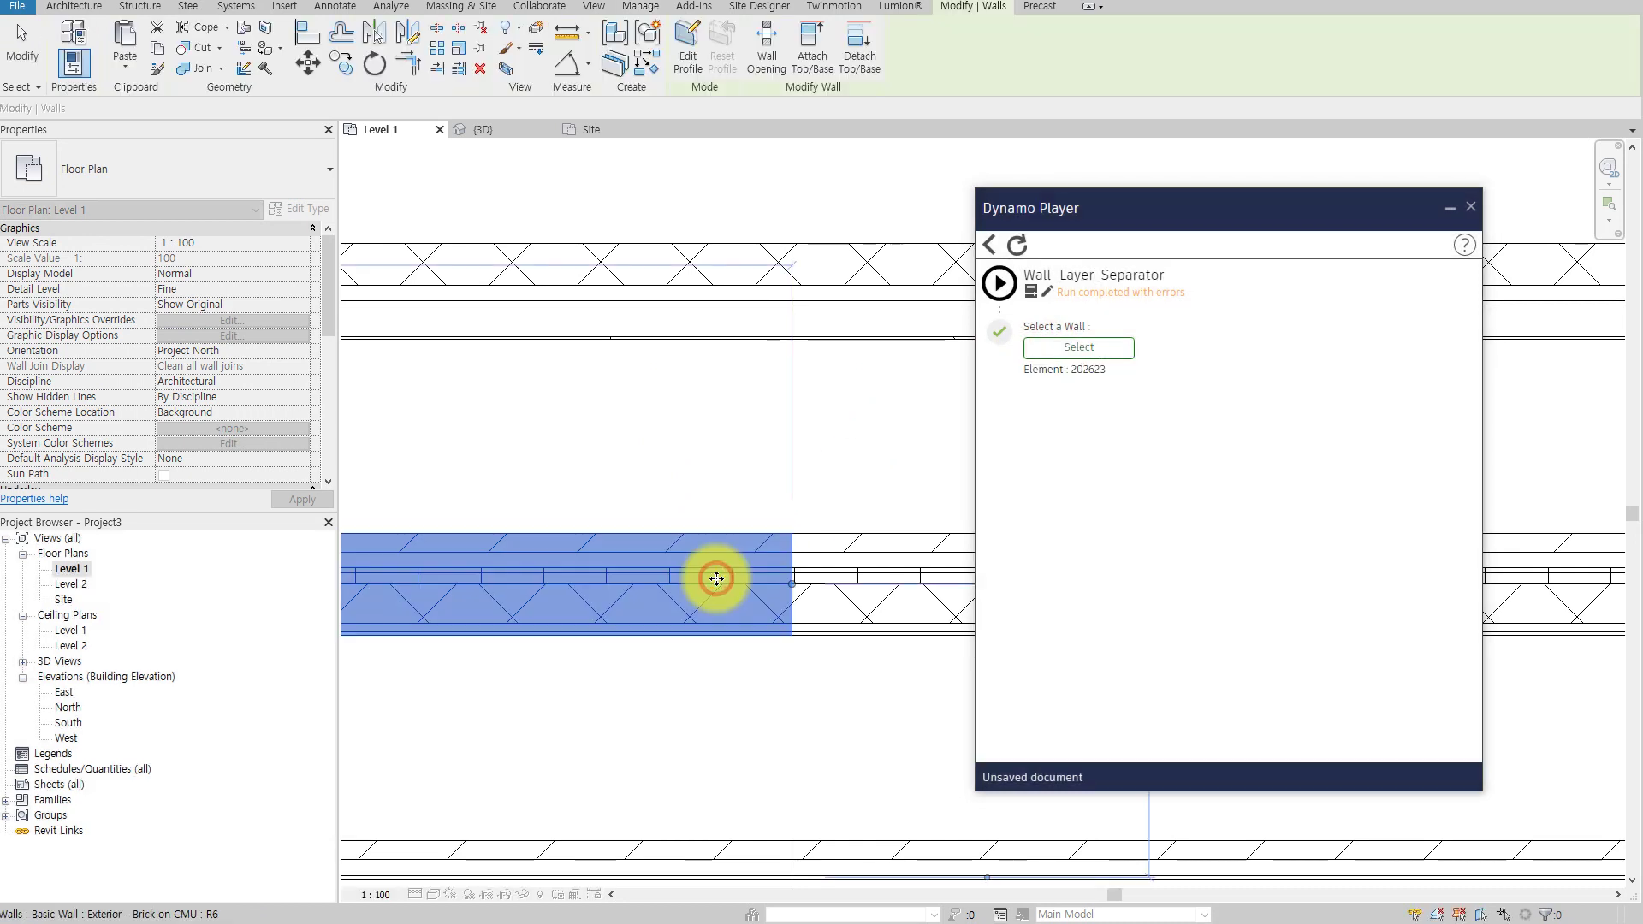
click(998, 282)
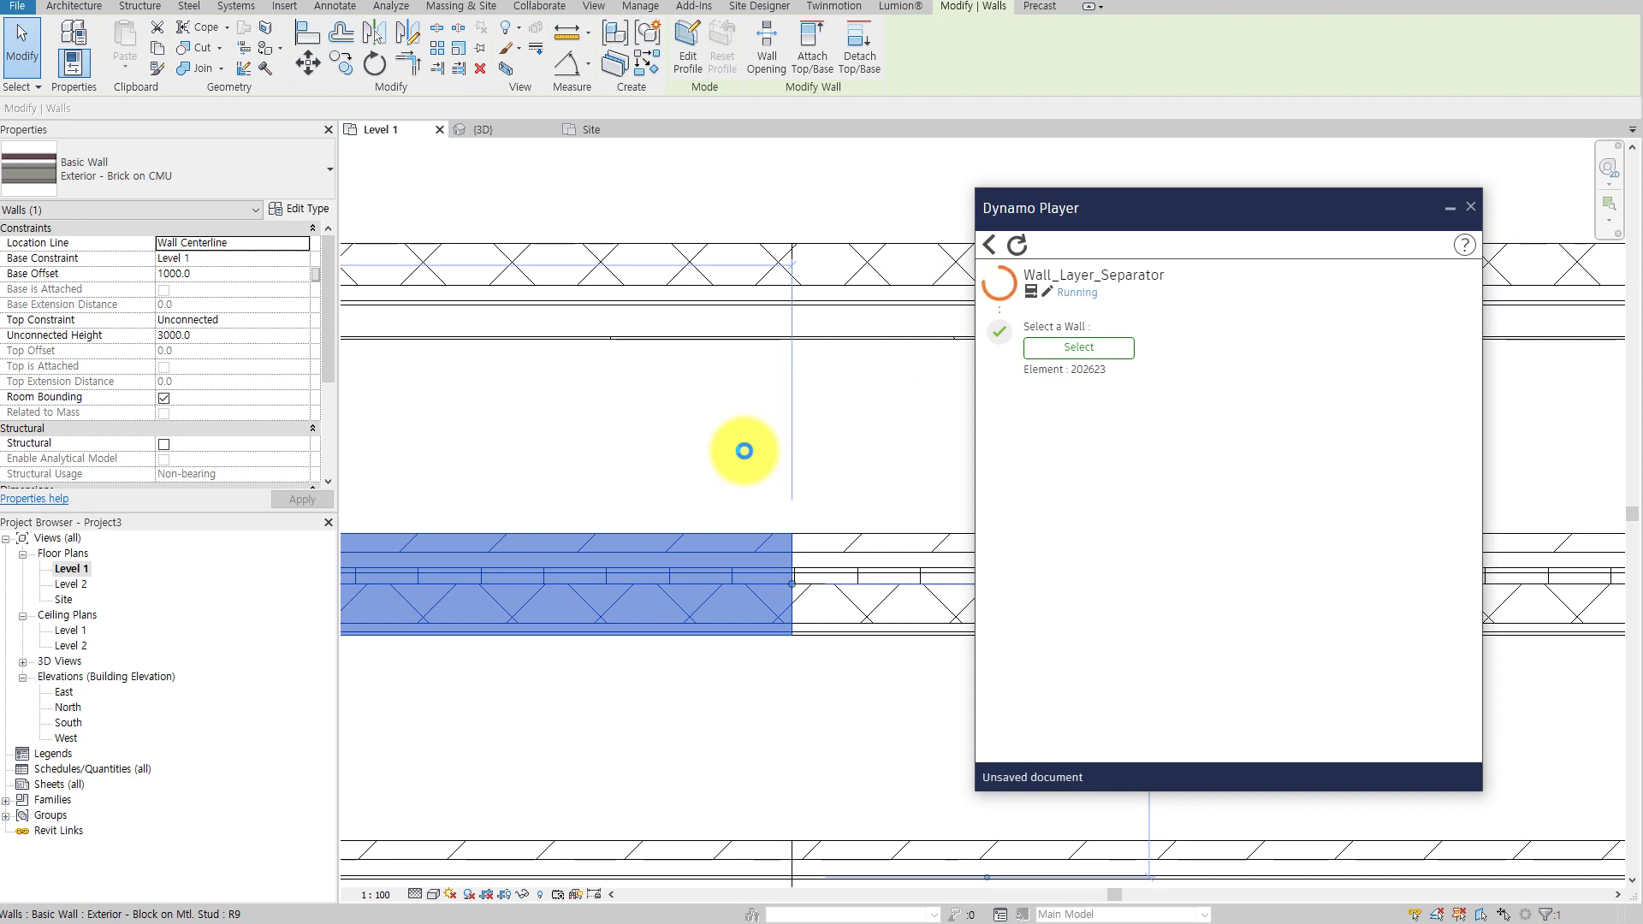
Move and narrow the Dynamo Player window, then reselect the Brick on CMU wall
drag(1180, 207, 1324, 215)
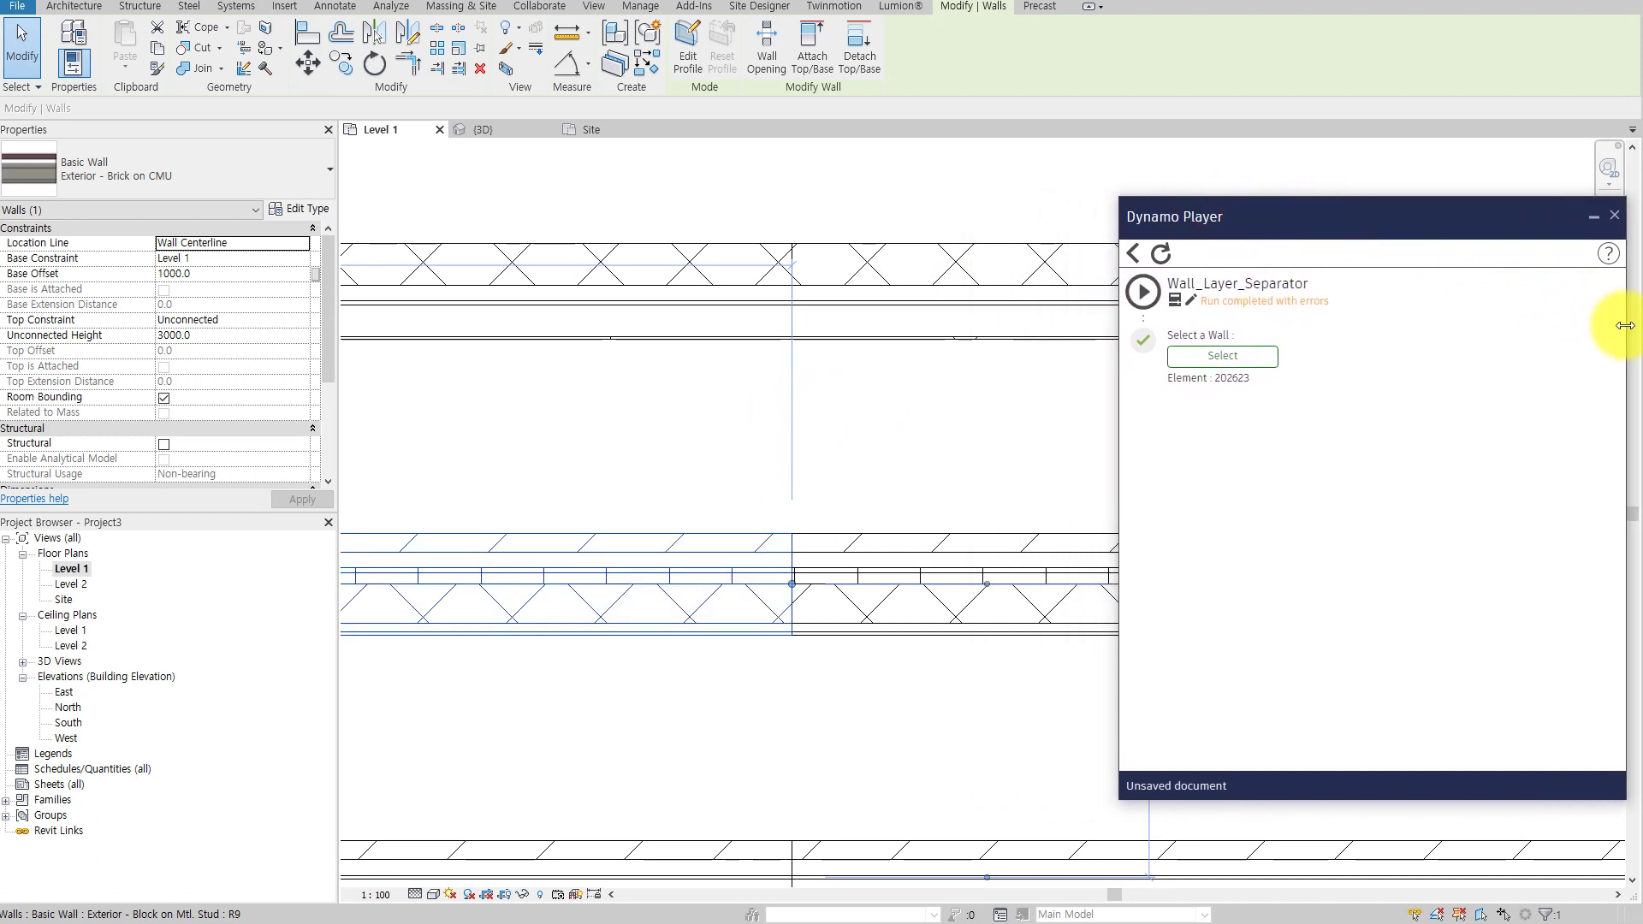
drag(1625, 324, 1395, 325)
drag(1229, 231, 1436, 244)
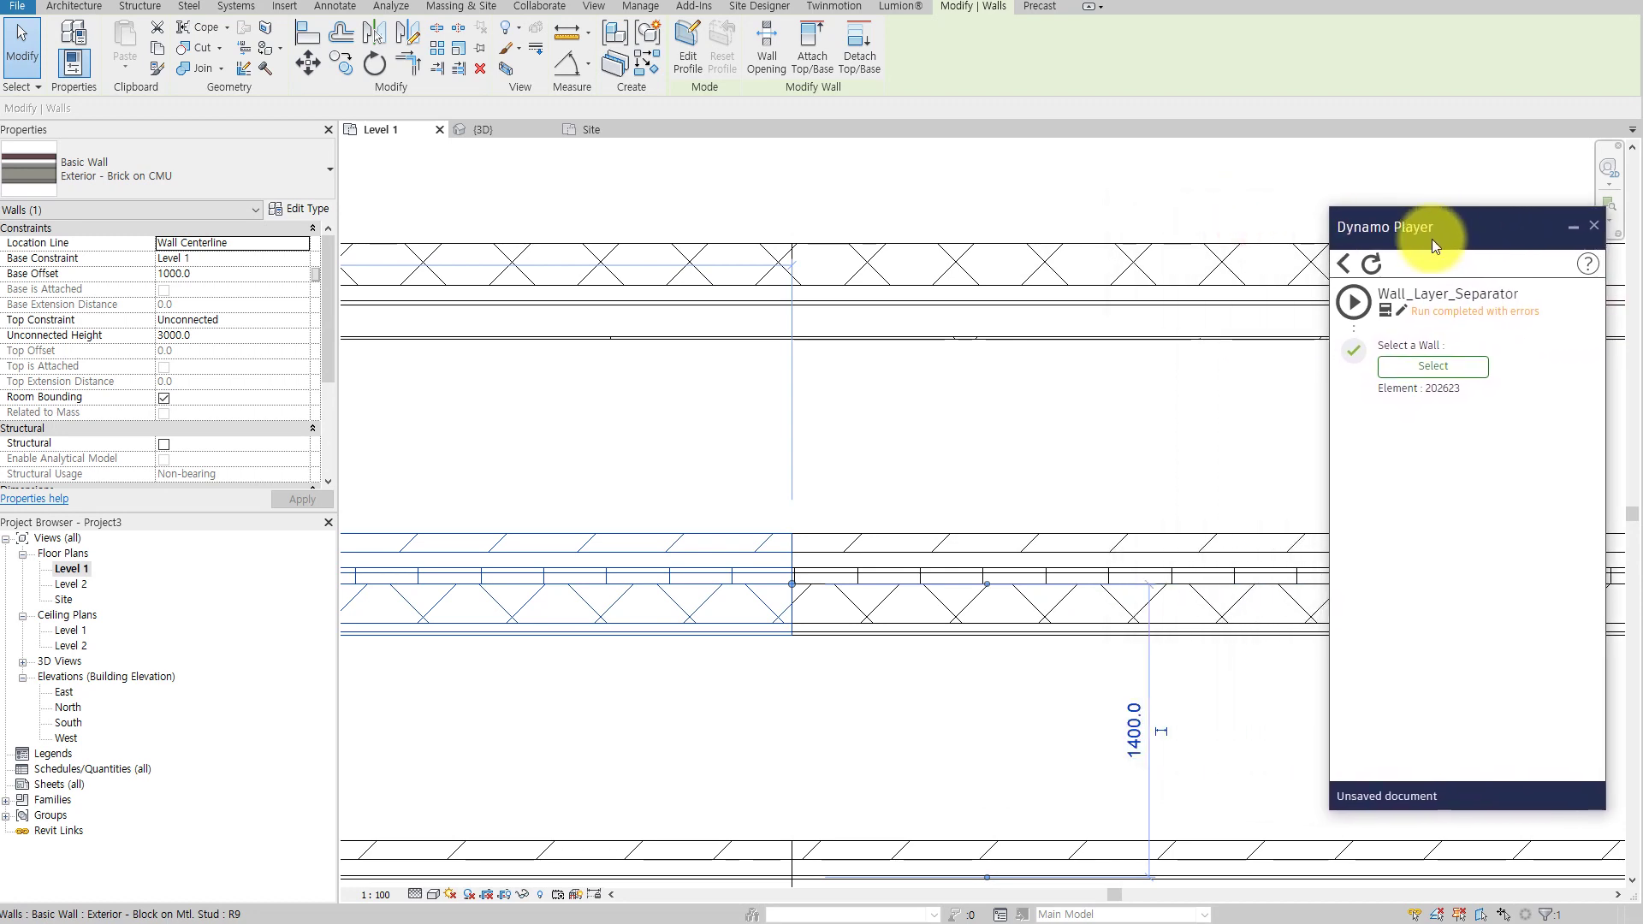
click(895, 433)
click(689, 498)
scroll(705, 591, up, 2)
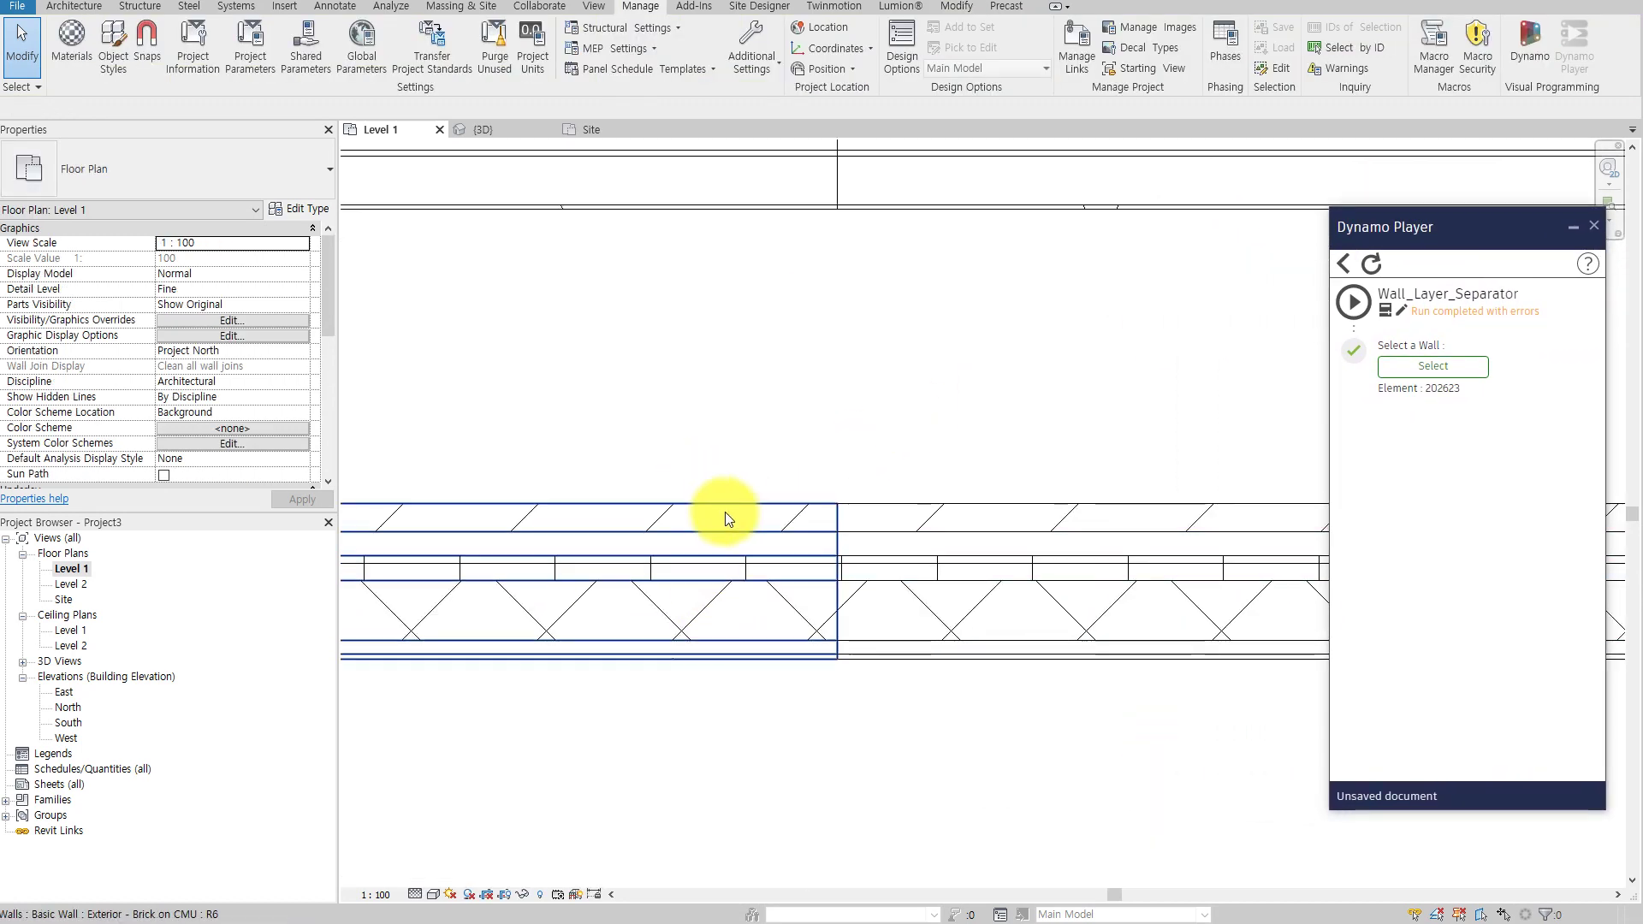
click(726, 512)
In the 3D view, lower the Finish1_Brick, Common layer wall to 2646.8
key(Escape)
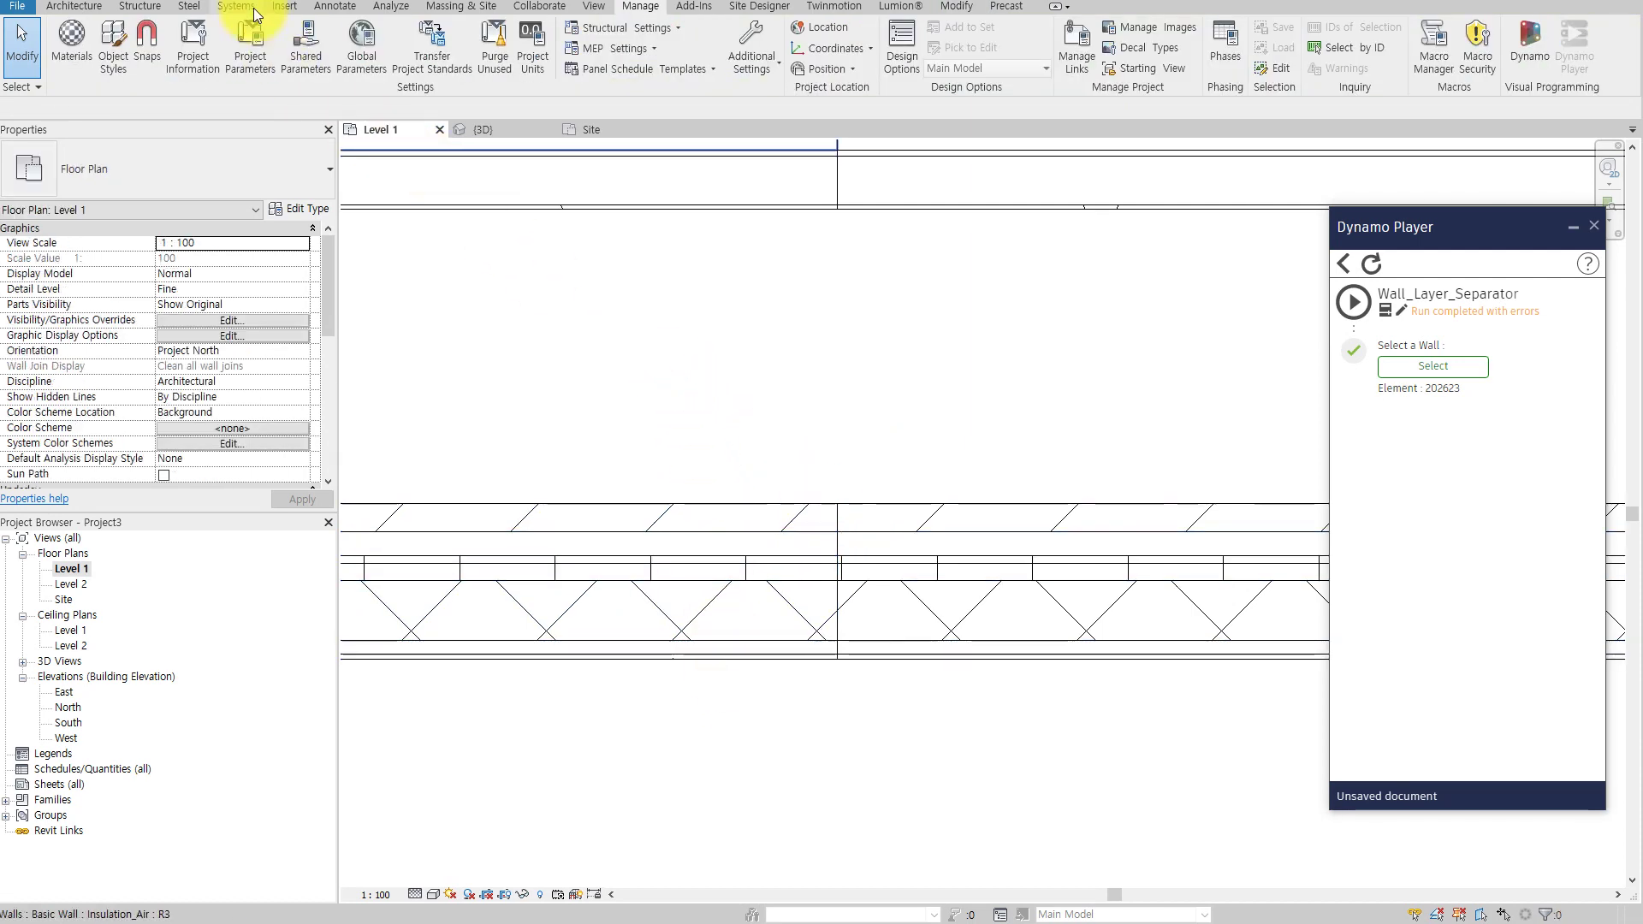
key(ctrl+Tab)
mouse_move(664, 579)
shift+middle_down()
mouse_move(907, 544)
mouse_move(700, 599)
mouse_move(787, 572)
shift+middle_up()
click(804, 548)
scroll(769, 357, up, 3)
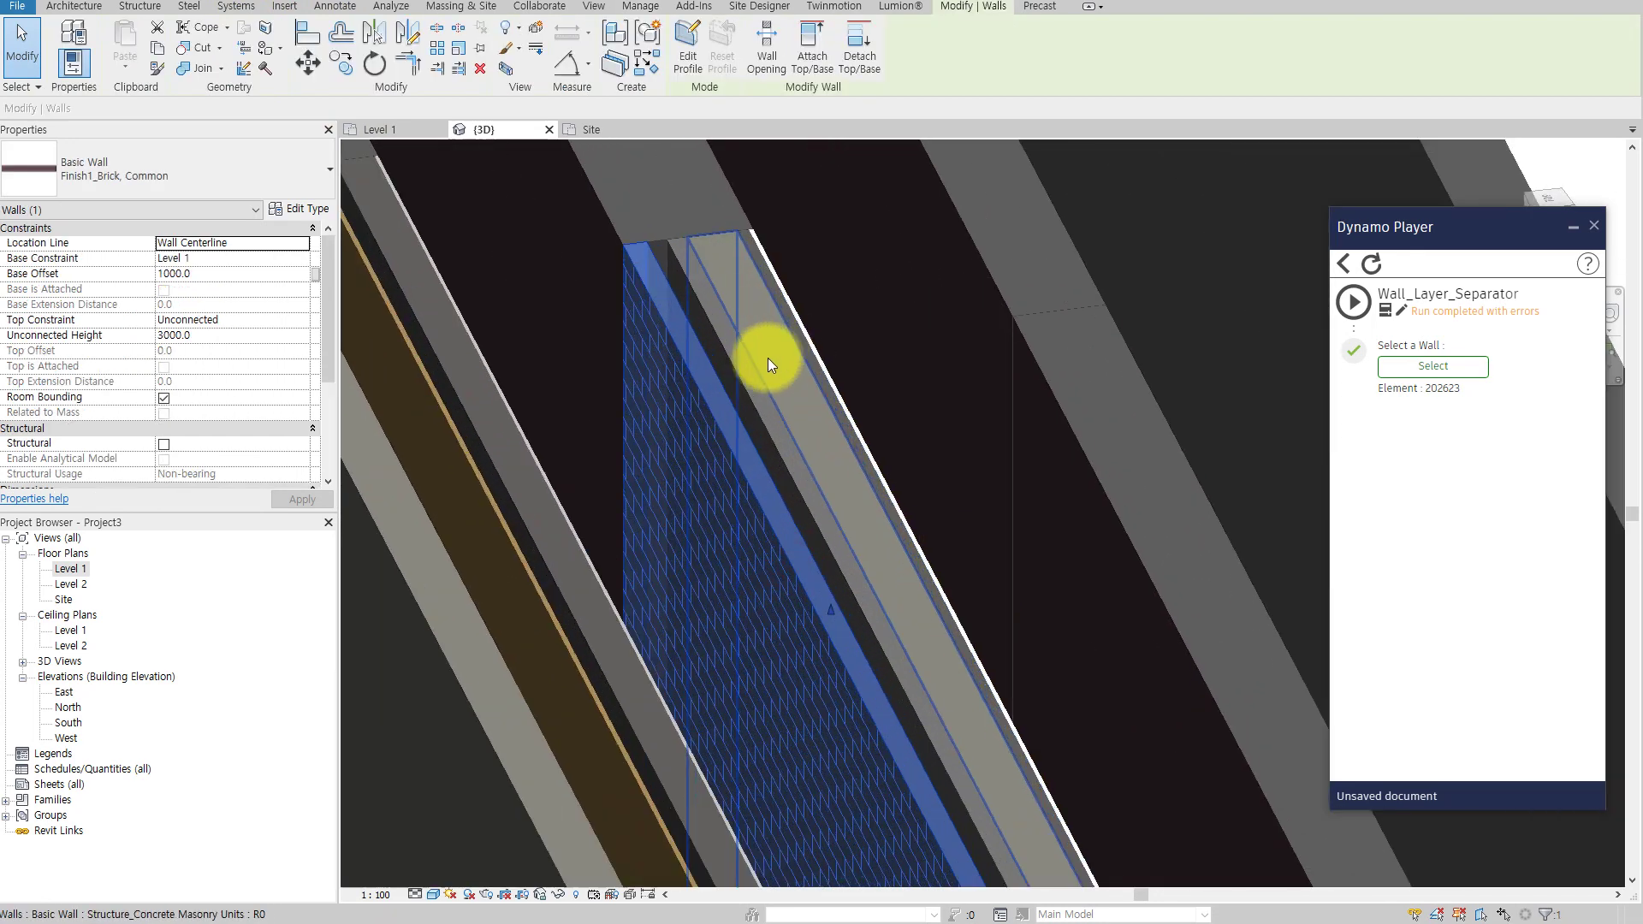
scroll(826, 650, up, 2)
drag(827, 651, 814, 754)
mouse_move(815, 754)
shift+middle_down()
mouse_move(734, 458)
mouse_move(787, 448)
mouse_move(823, 407)
shift+middle_up()
Check the Insulation_Air layer wall's Base Offset value
click(787, 448)
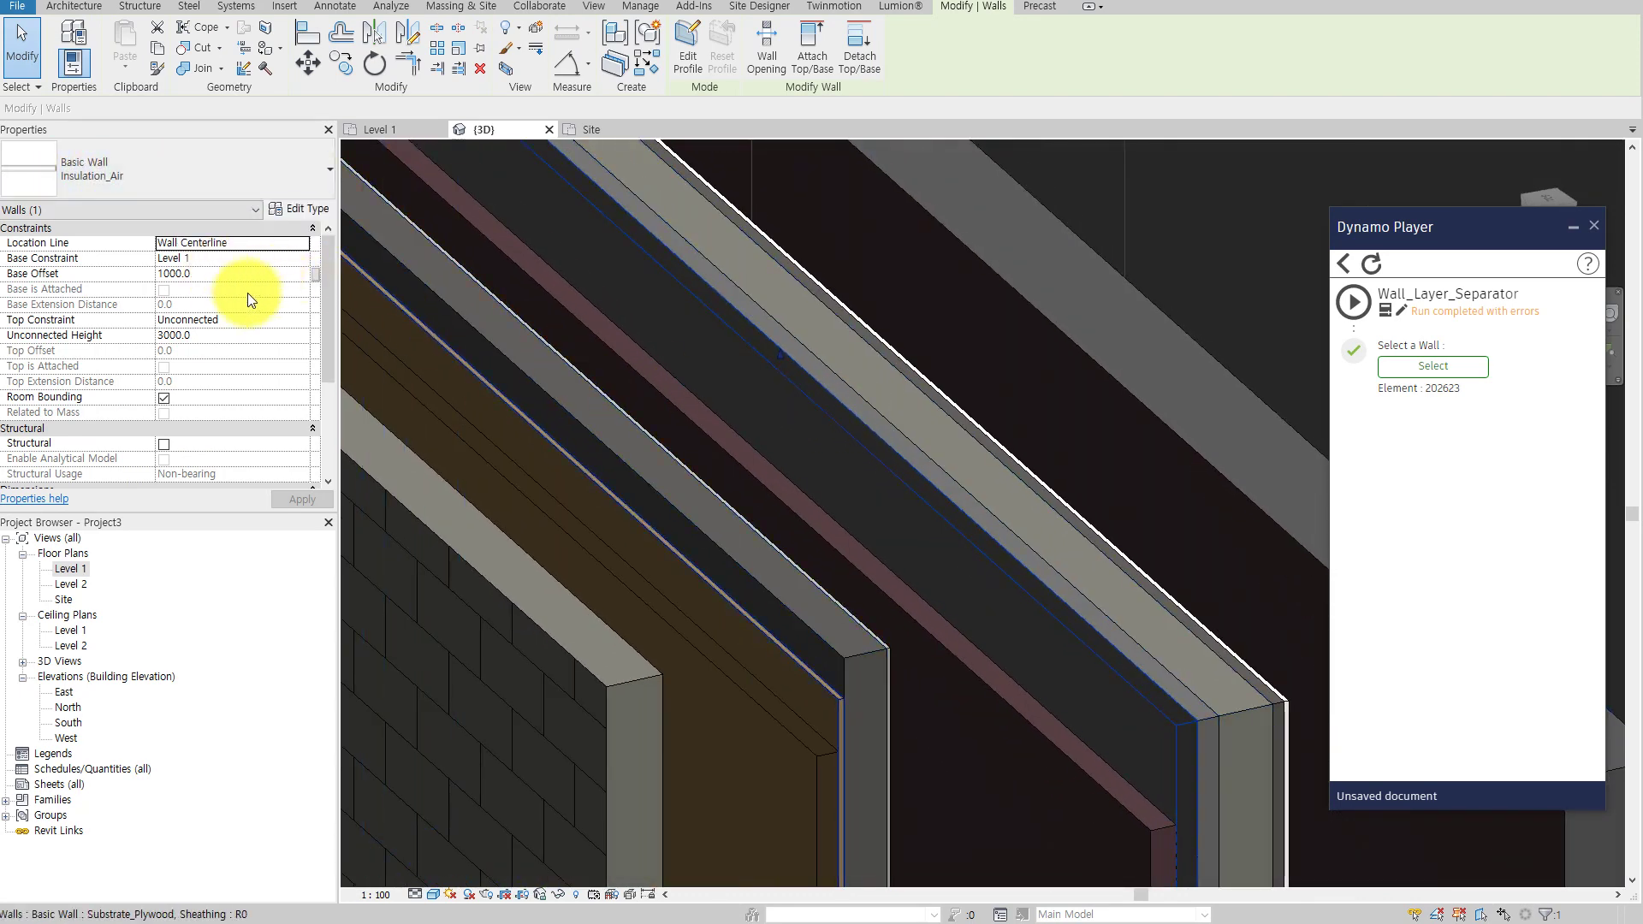
click(316, 276)
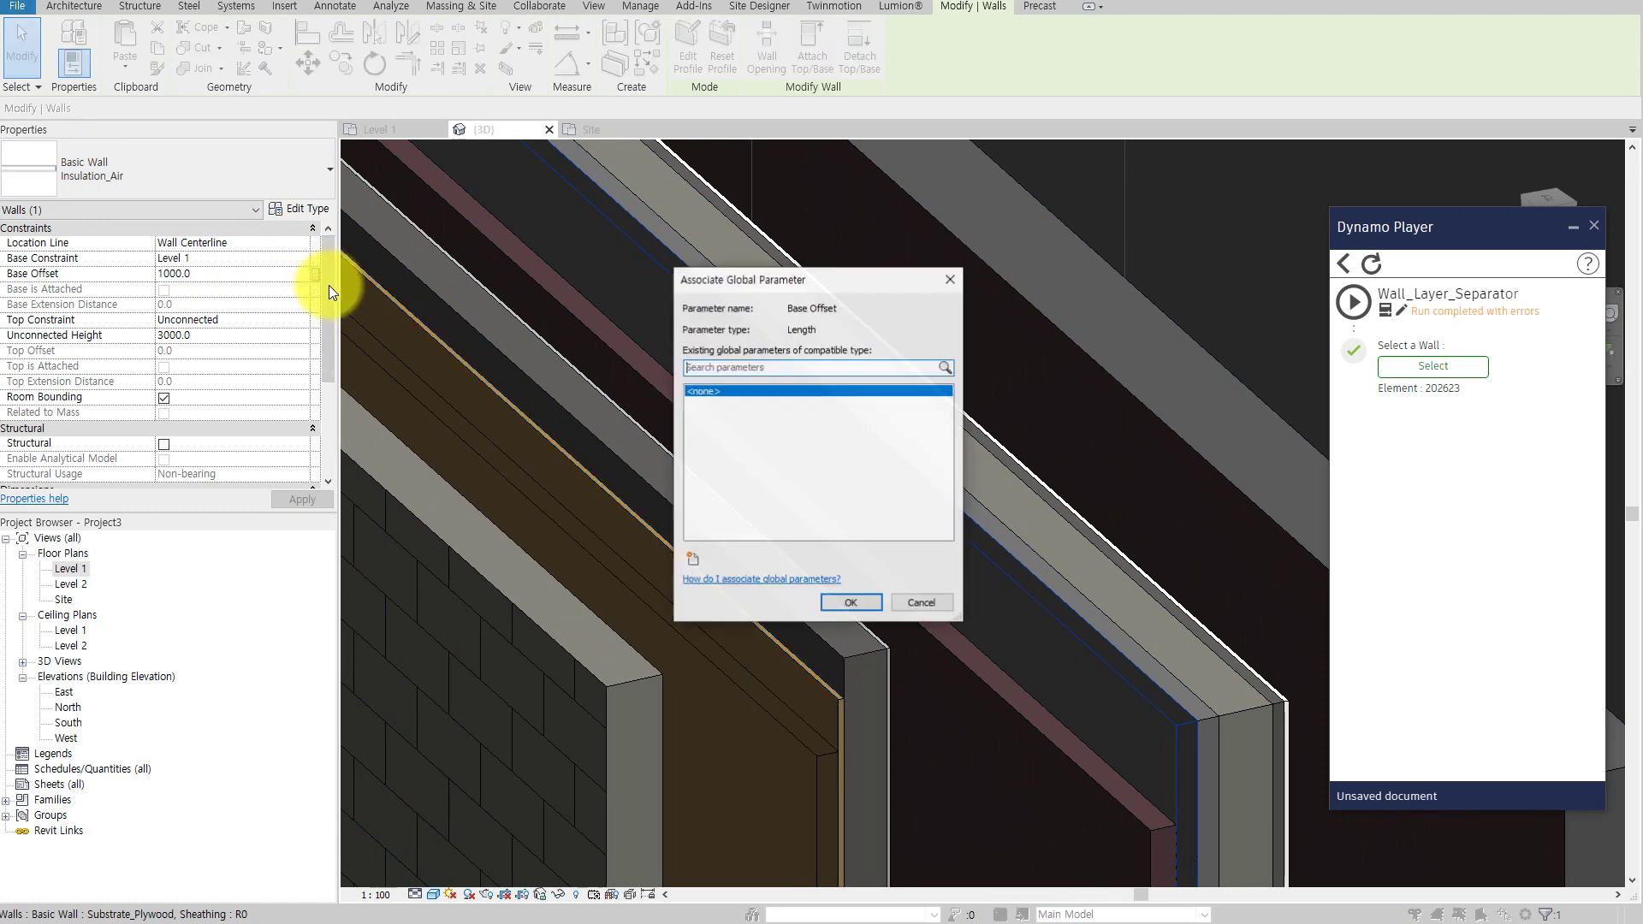
key(Escape)
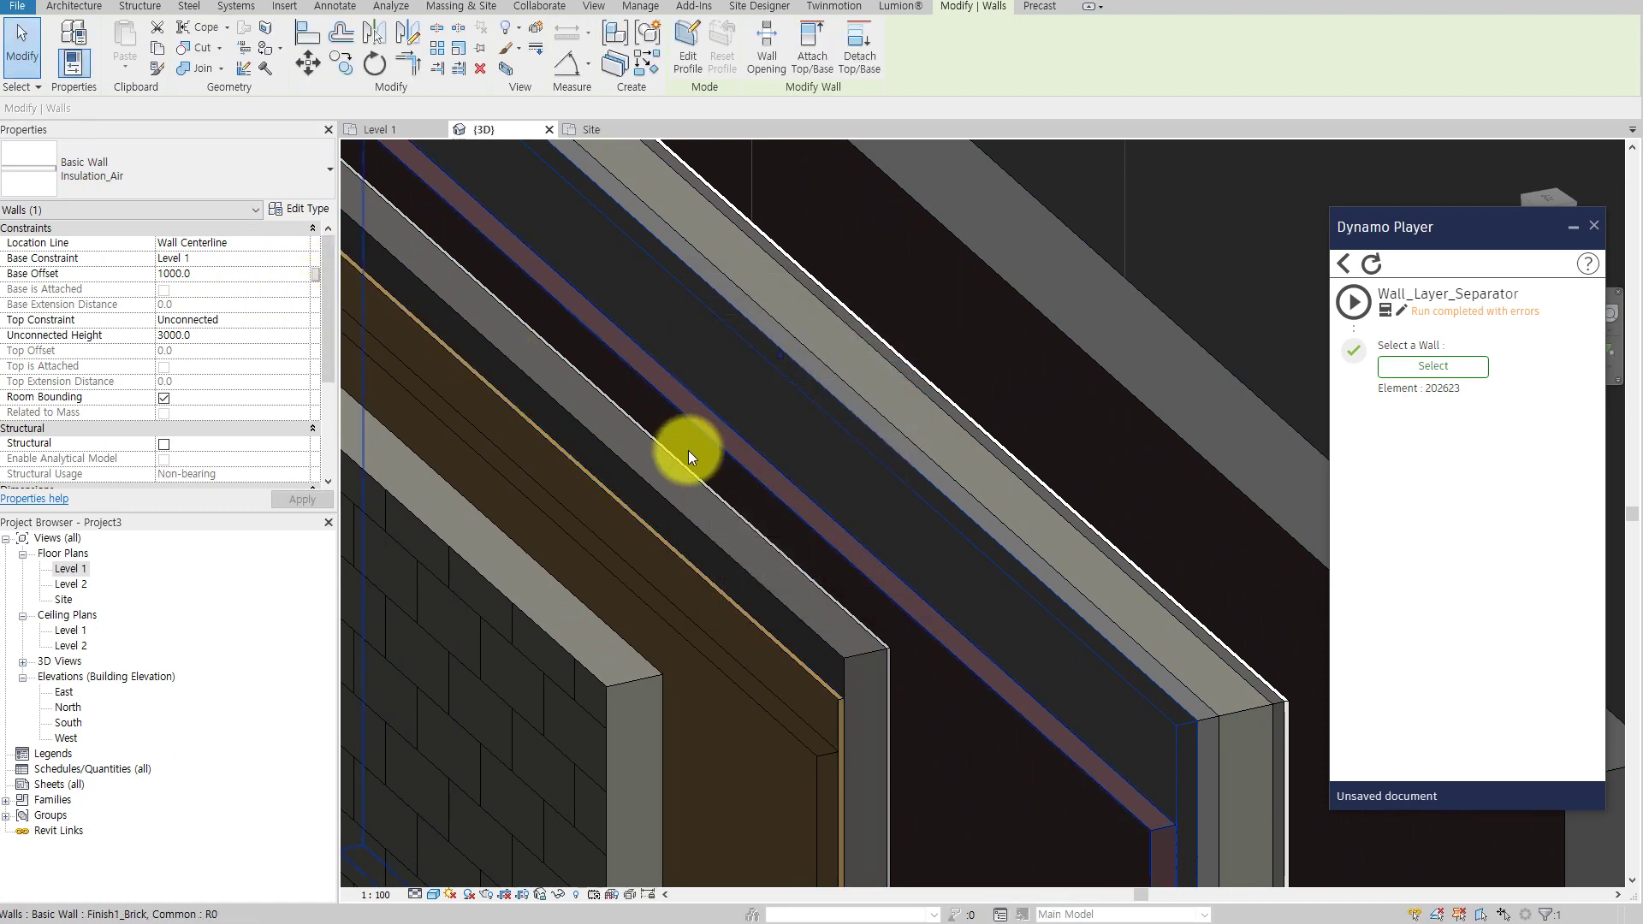
key(Escape)
Inspect the Metal Stud and Finish2_Gypsum Wall Board layer walls from several angles
click(649, 476)
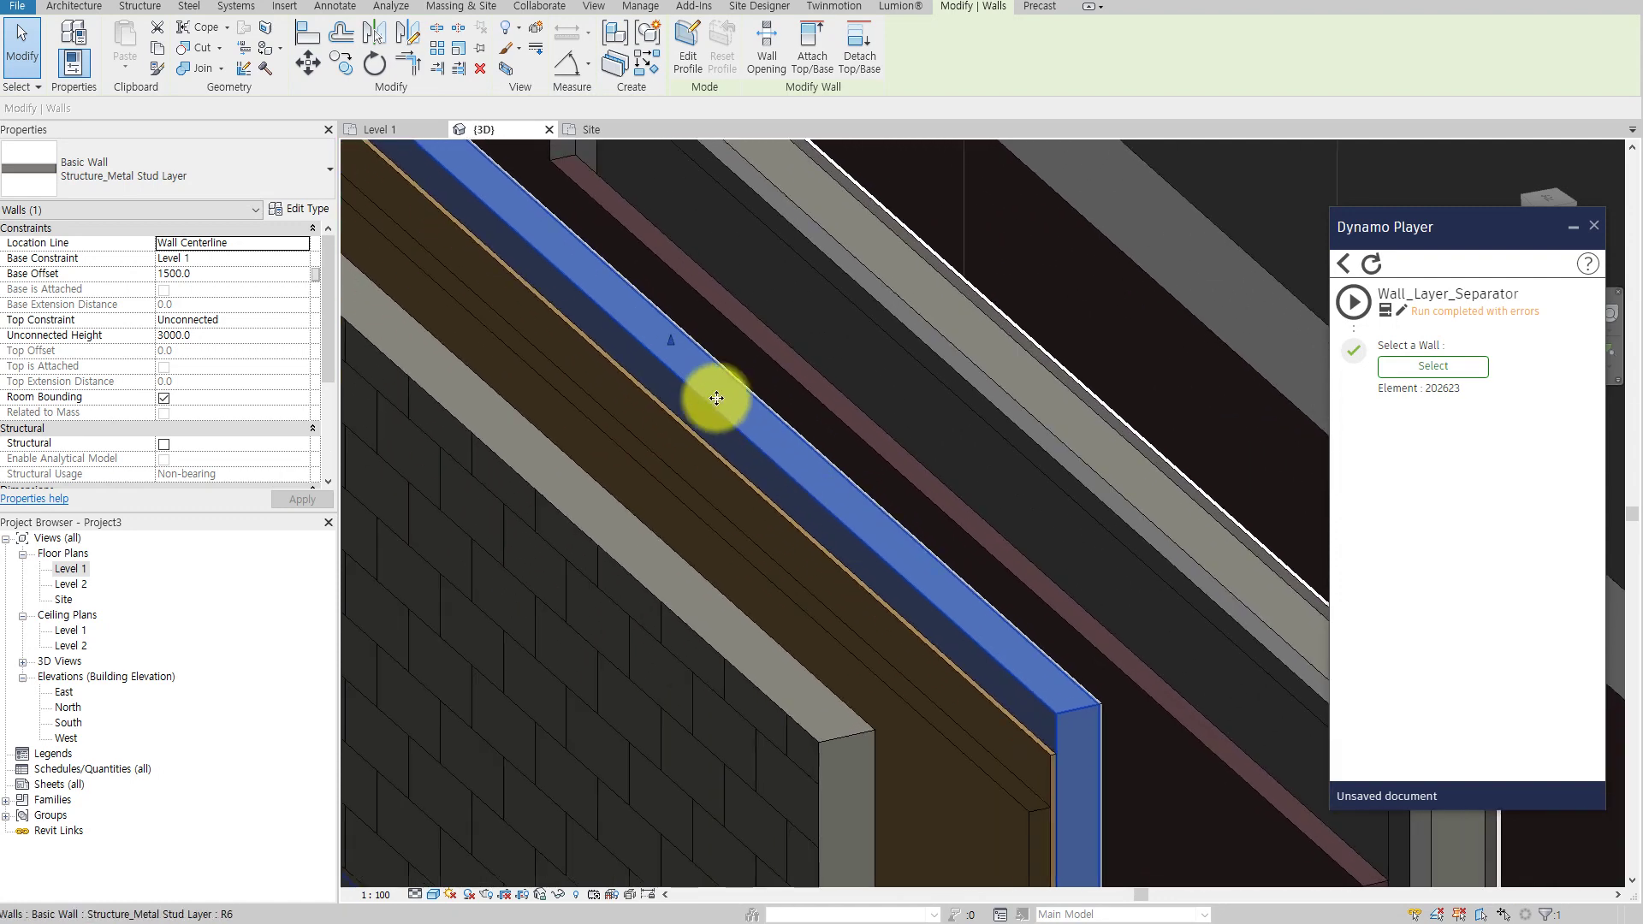
click(654, 421)
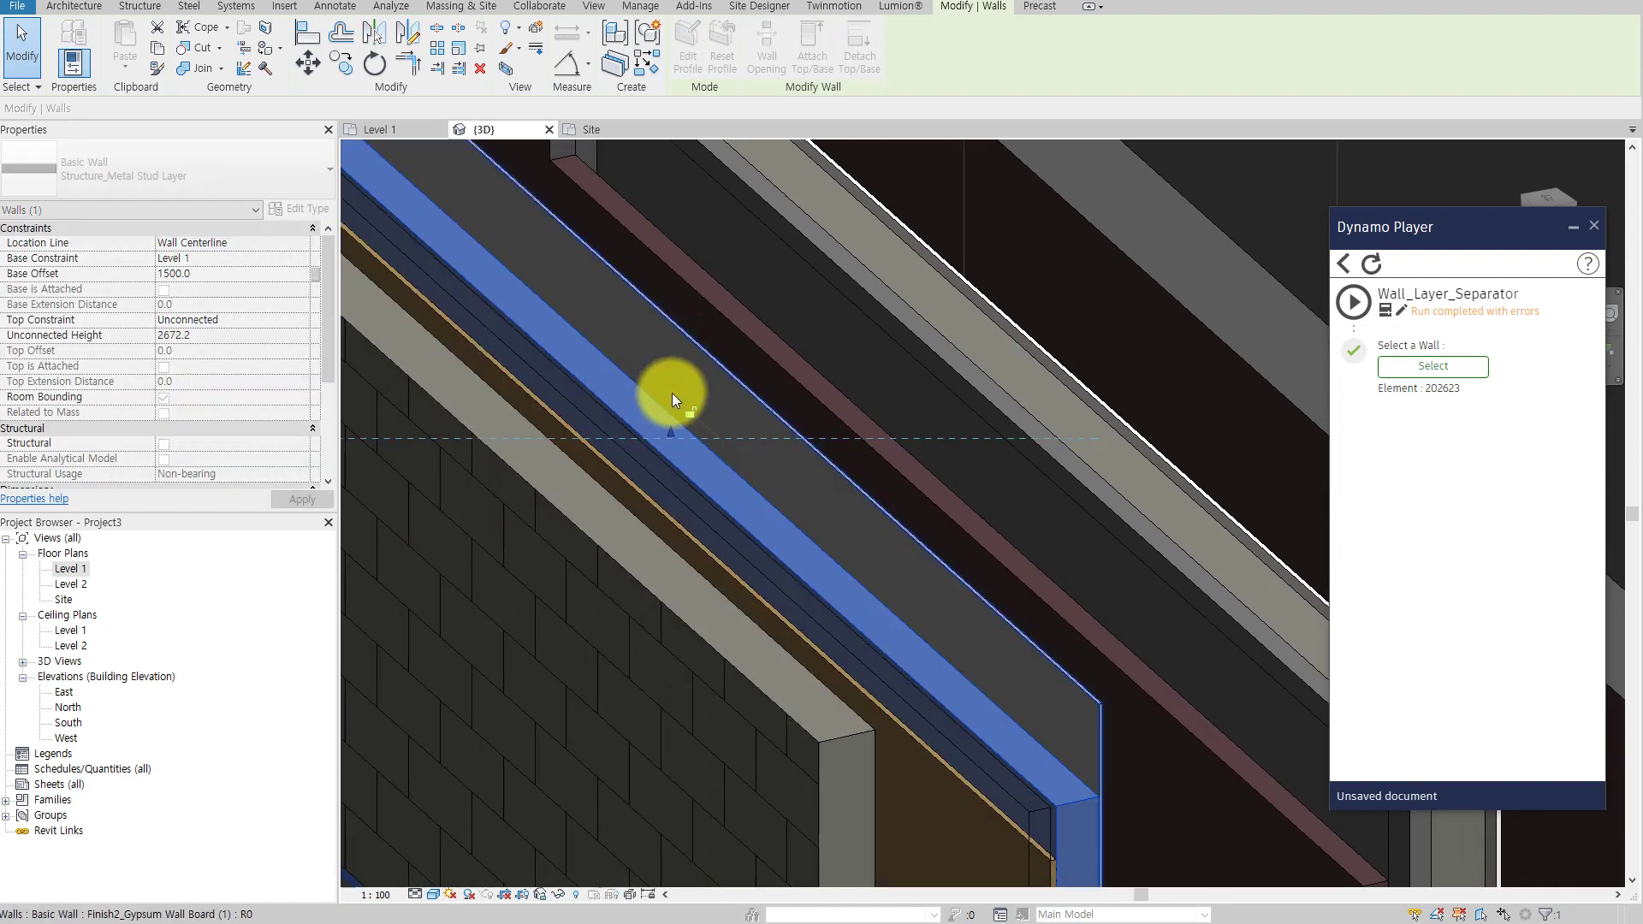
click(674, 387)
mouse_move(683, 386)
shift+middle_down()
mouse_move(583, 594)
mouse_move(852, 561)
mouse_move(525, 579)
mouse_move(454, 487)
mouse_move(414, 481)
mouse_move(513, 513)
mouse_move(631, 682)
shift+middle_up()
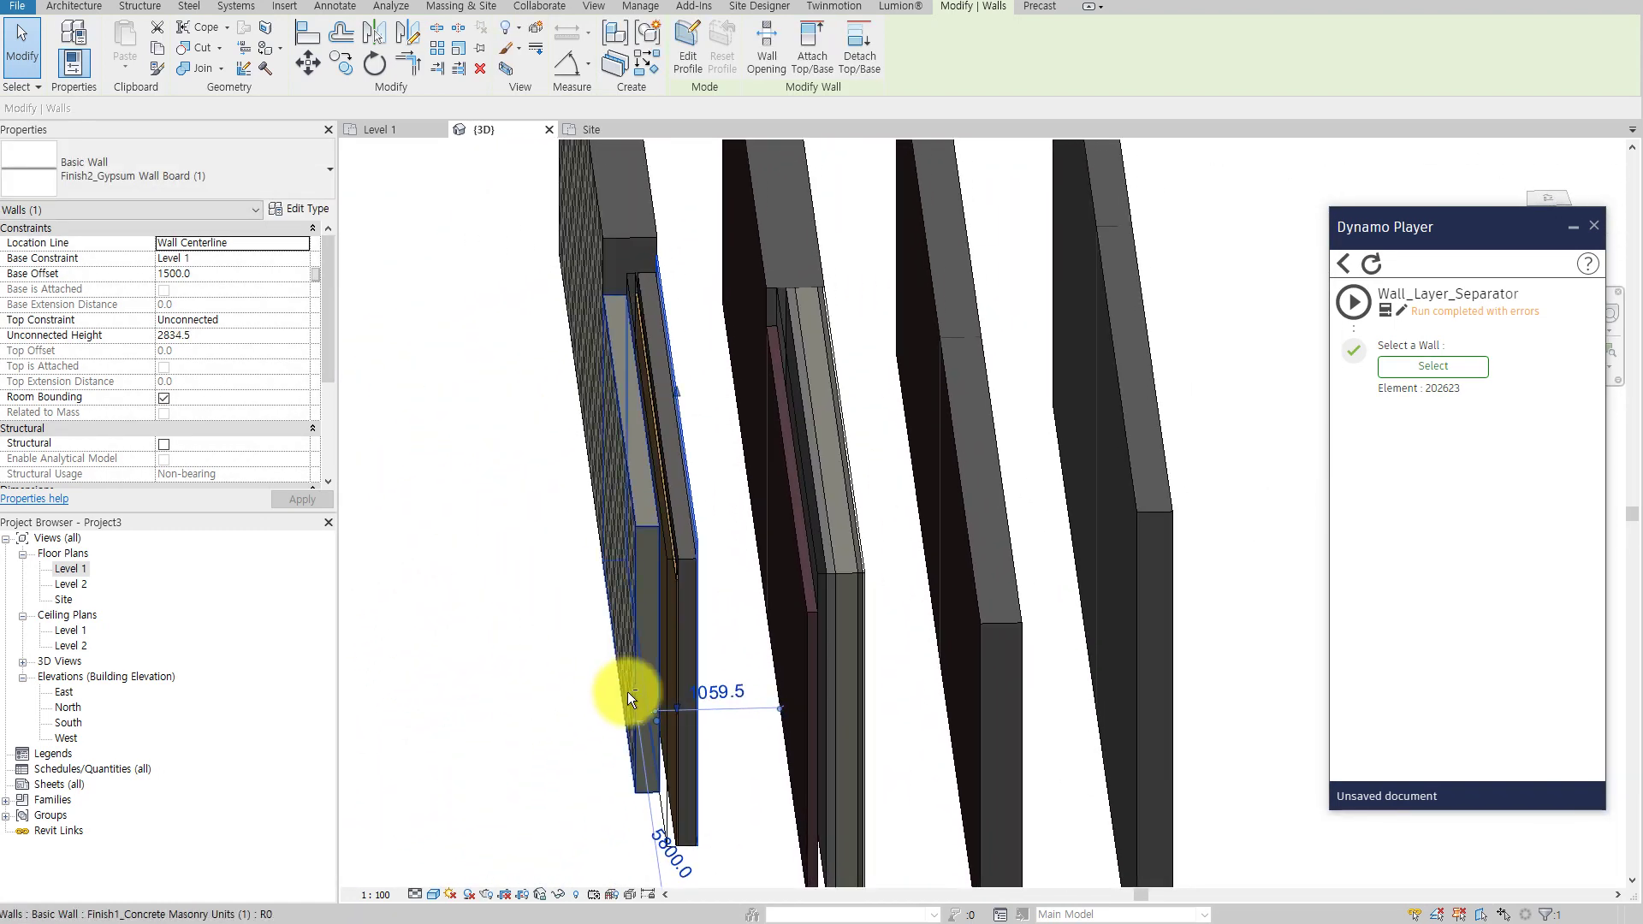
click(509, 722)
shift+middle_drag(637, 764, 645, 791)
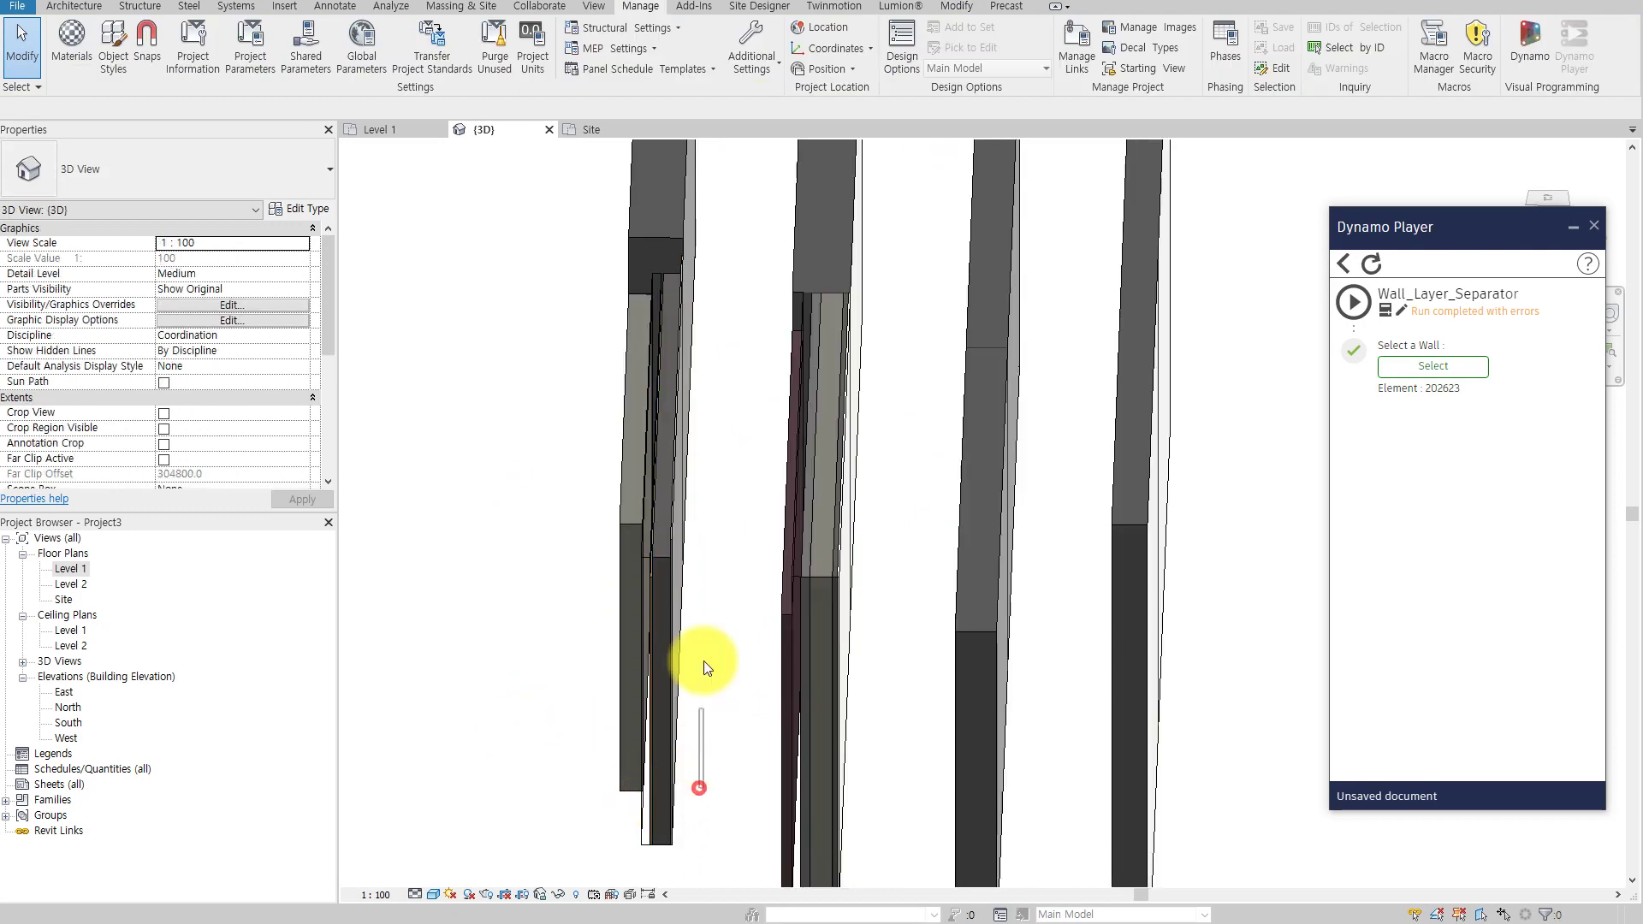
Inspect the brick, Insulation_Air, Rigid insulation and Concrete Masonry Units layer walls
click(588, 207)
mouse_move(532, 382)
shift+middle_down()
mouse_move(839, 418)
mouse_move(651, 439)
shift+middle_up()
click(708, 506)
shift+middle_drag(708, 507, 933, 455)
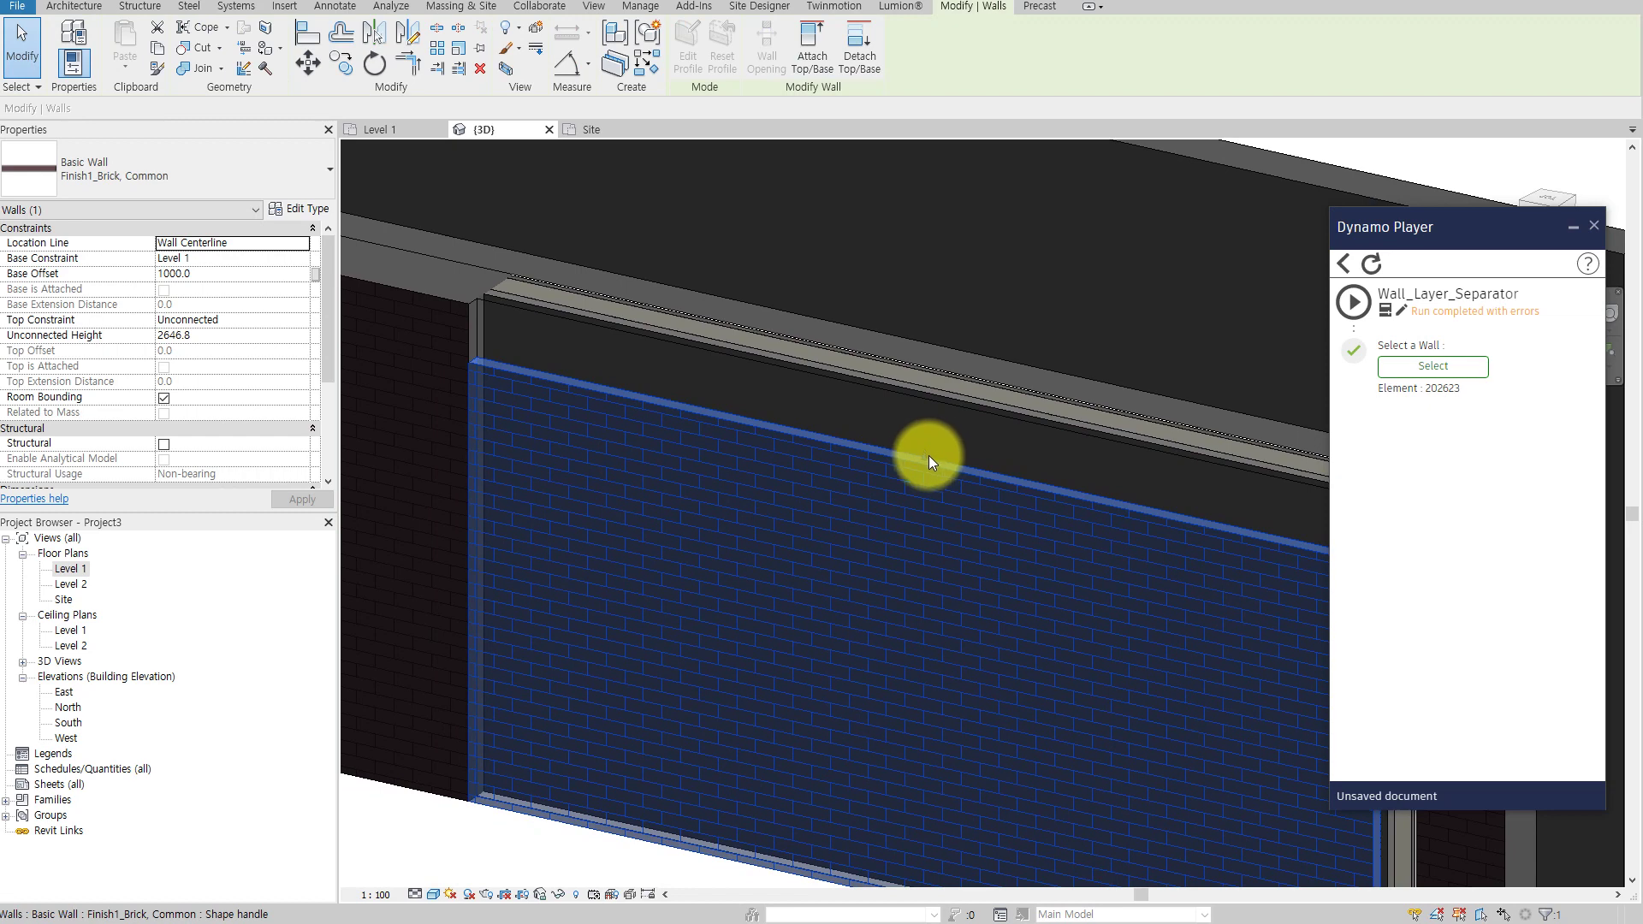
click(914, 516)
click(934, 396)
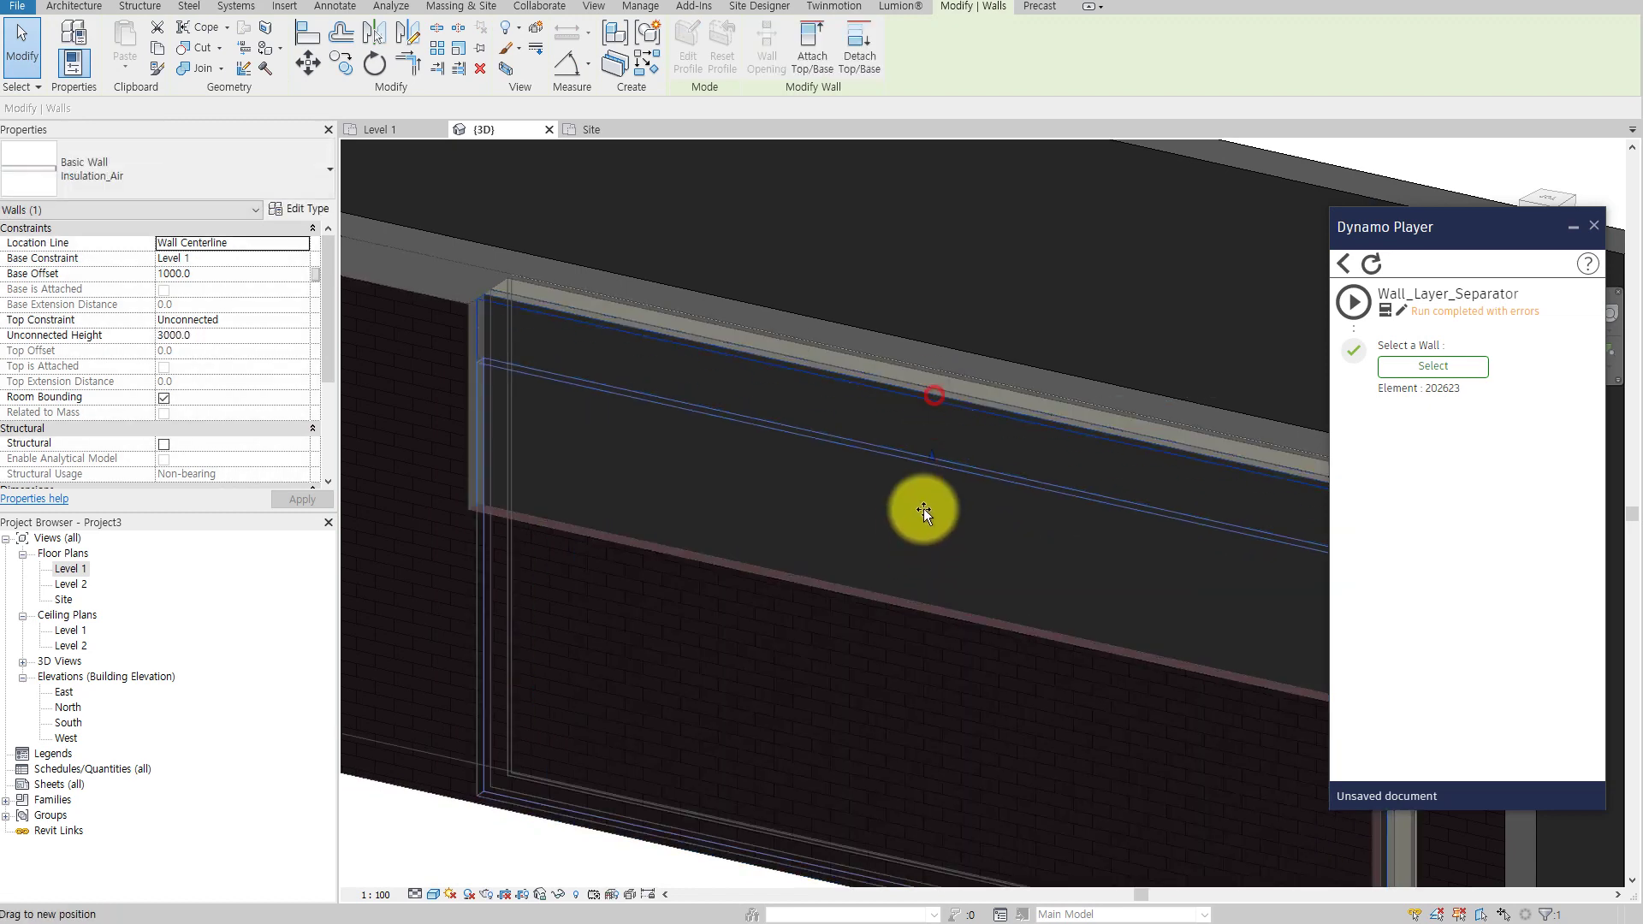
click(923, 508)
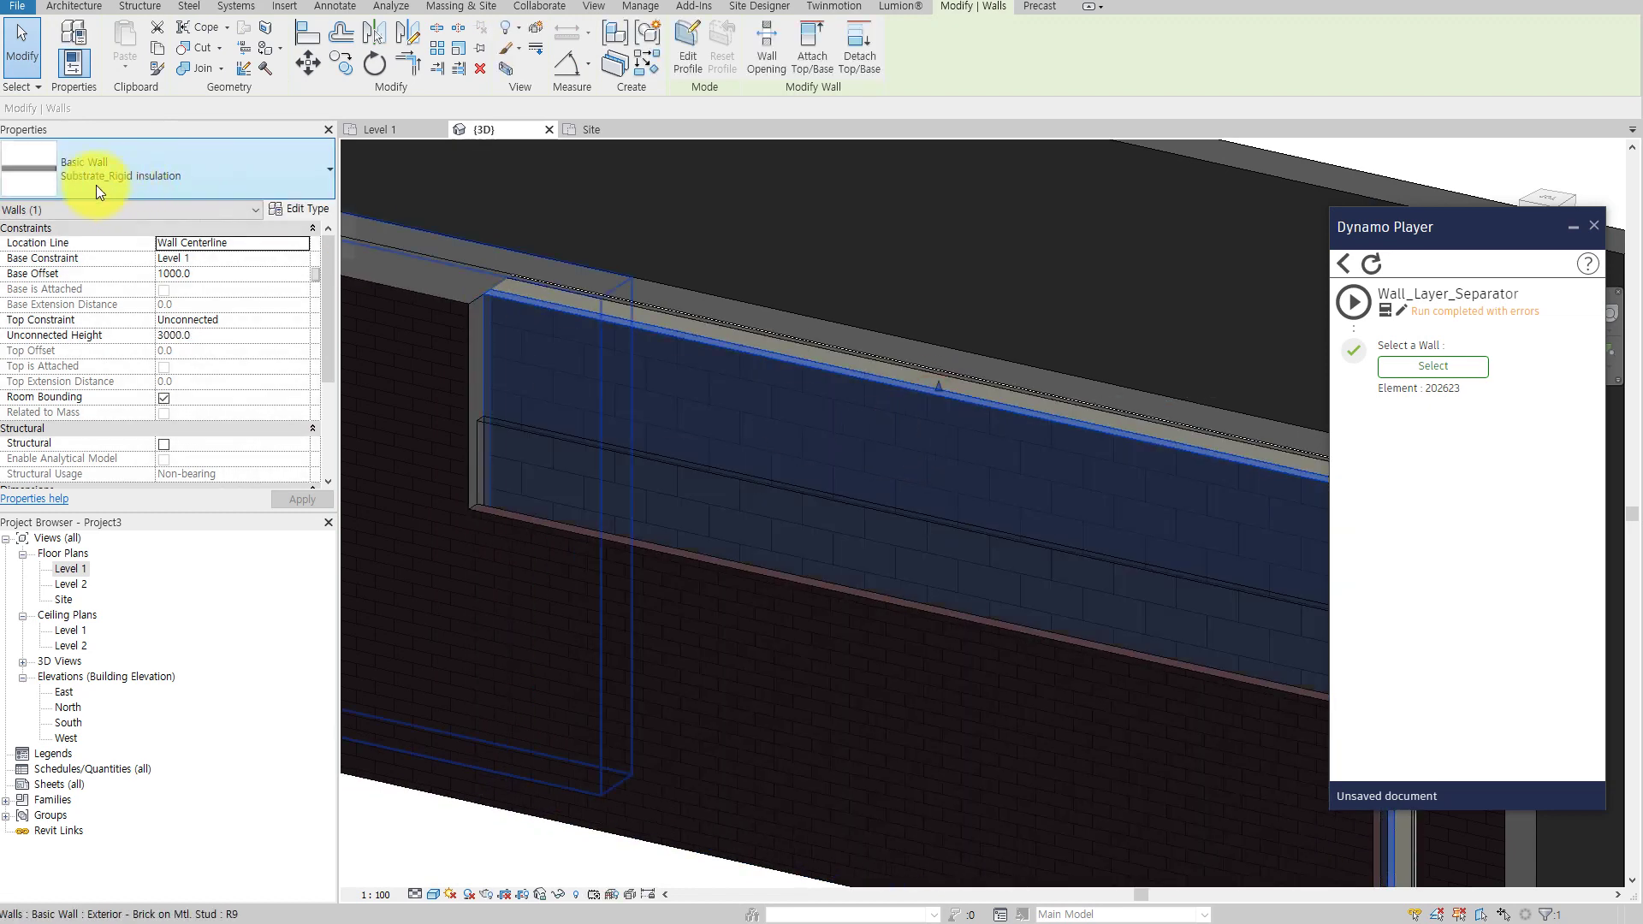
click(595, 353)
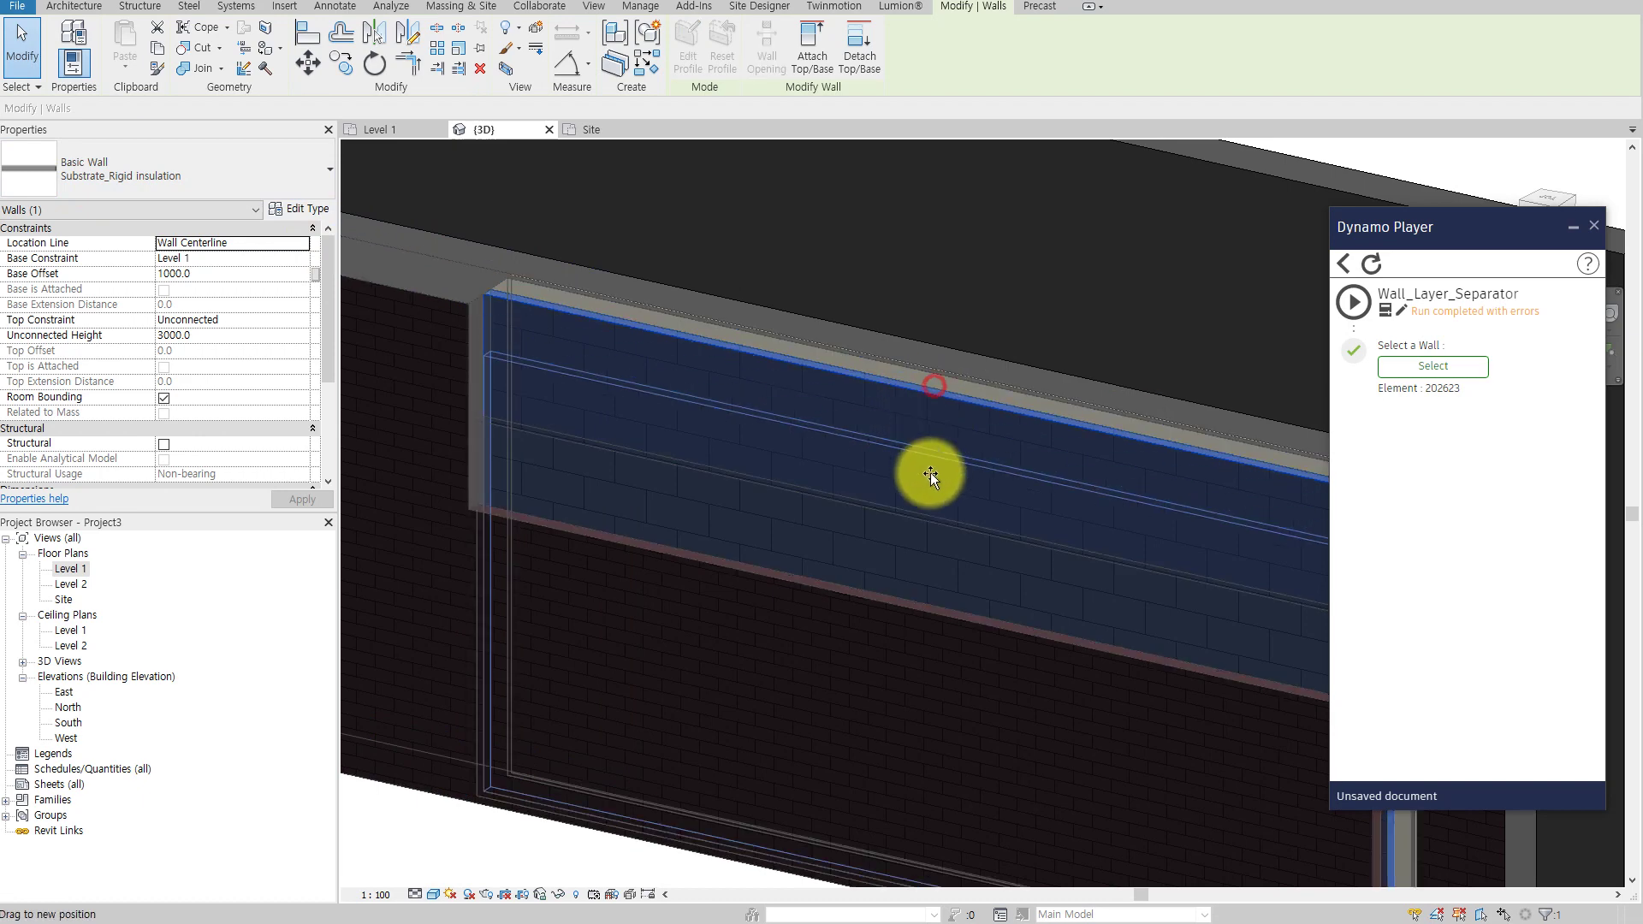
click(911, 451)
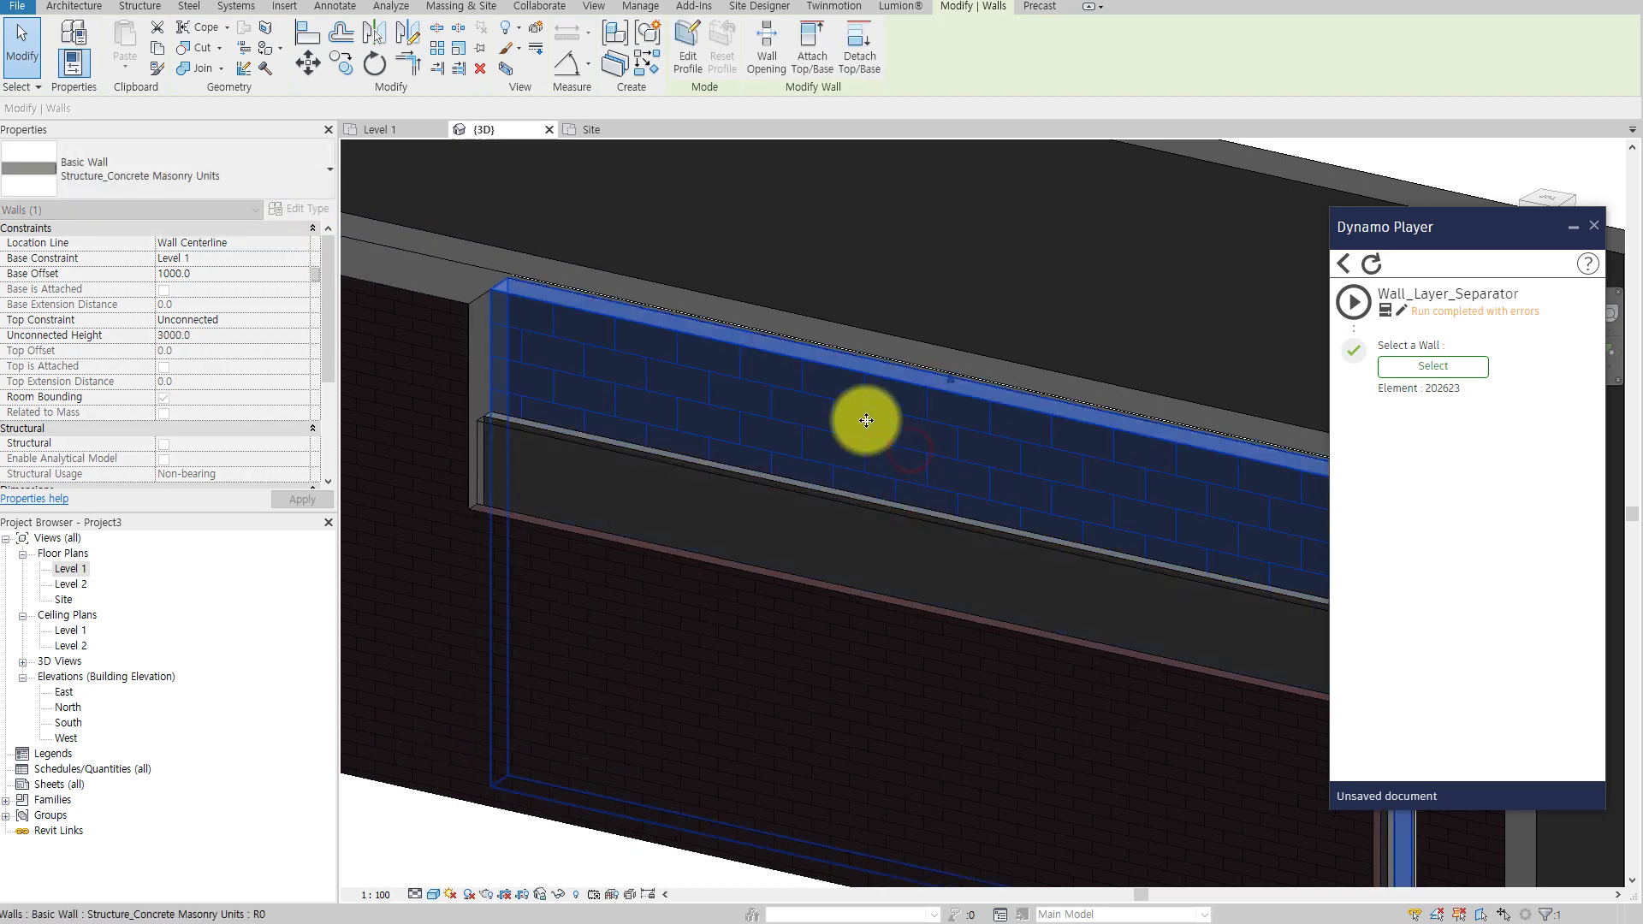
Lower the top of the Metal Furring layer wall
click(956, 377)
click(893, 415)
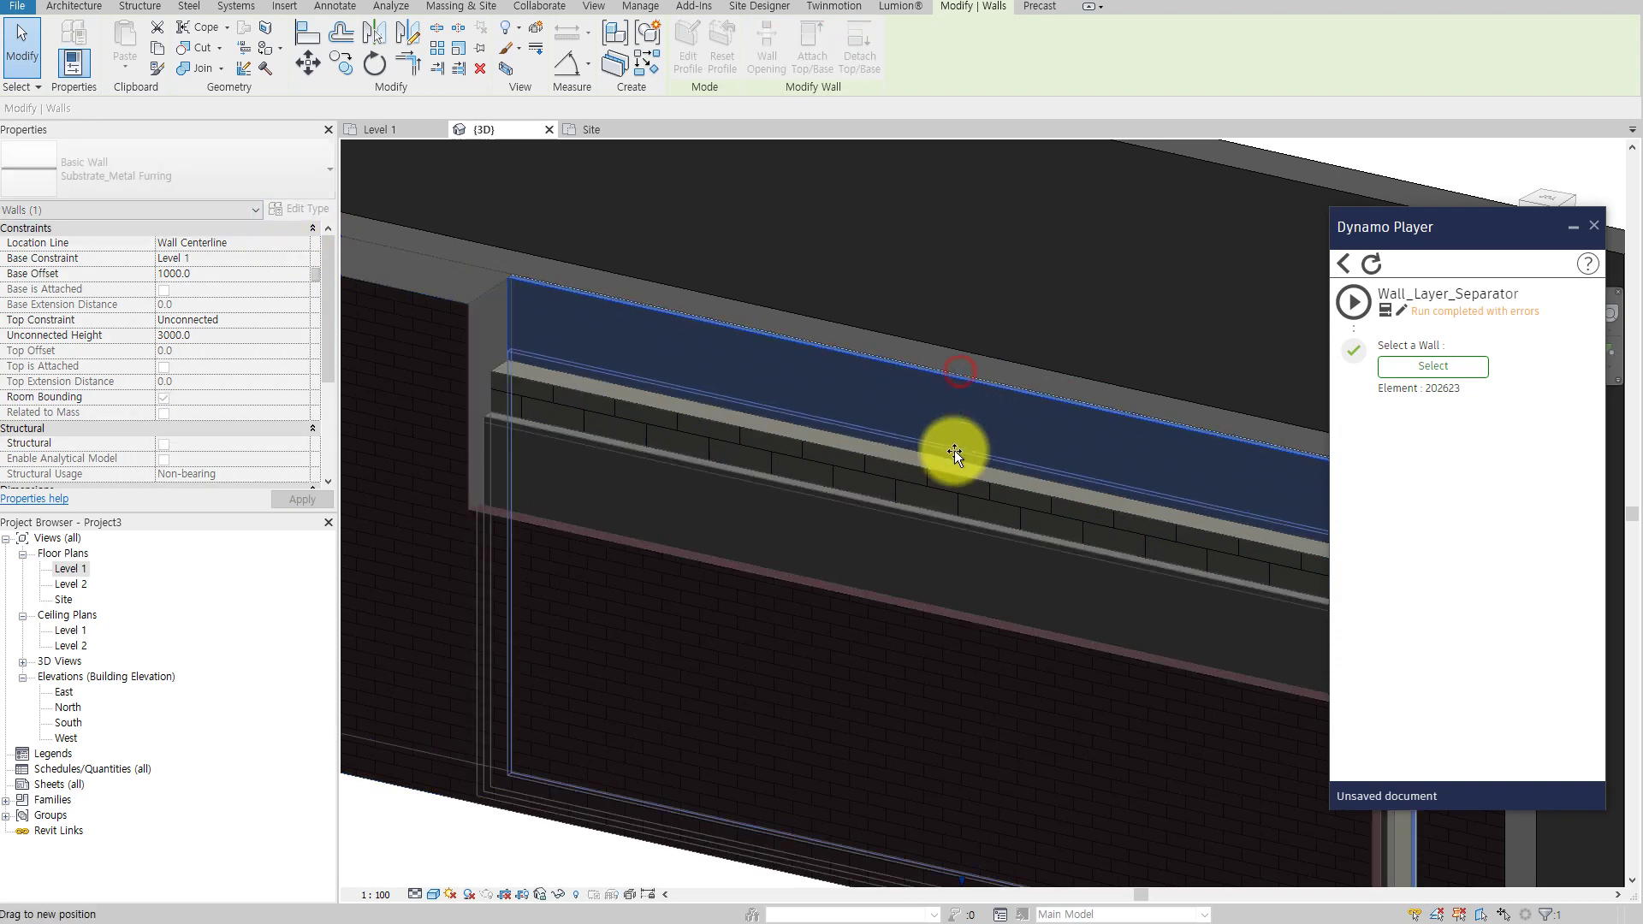
drag(960, 377, 895, 468)
scroll(895, 468, down, 2)
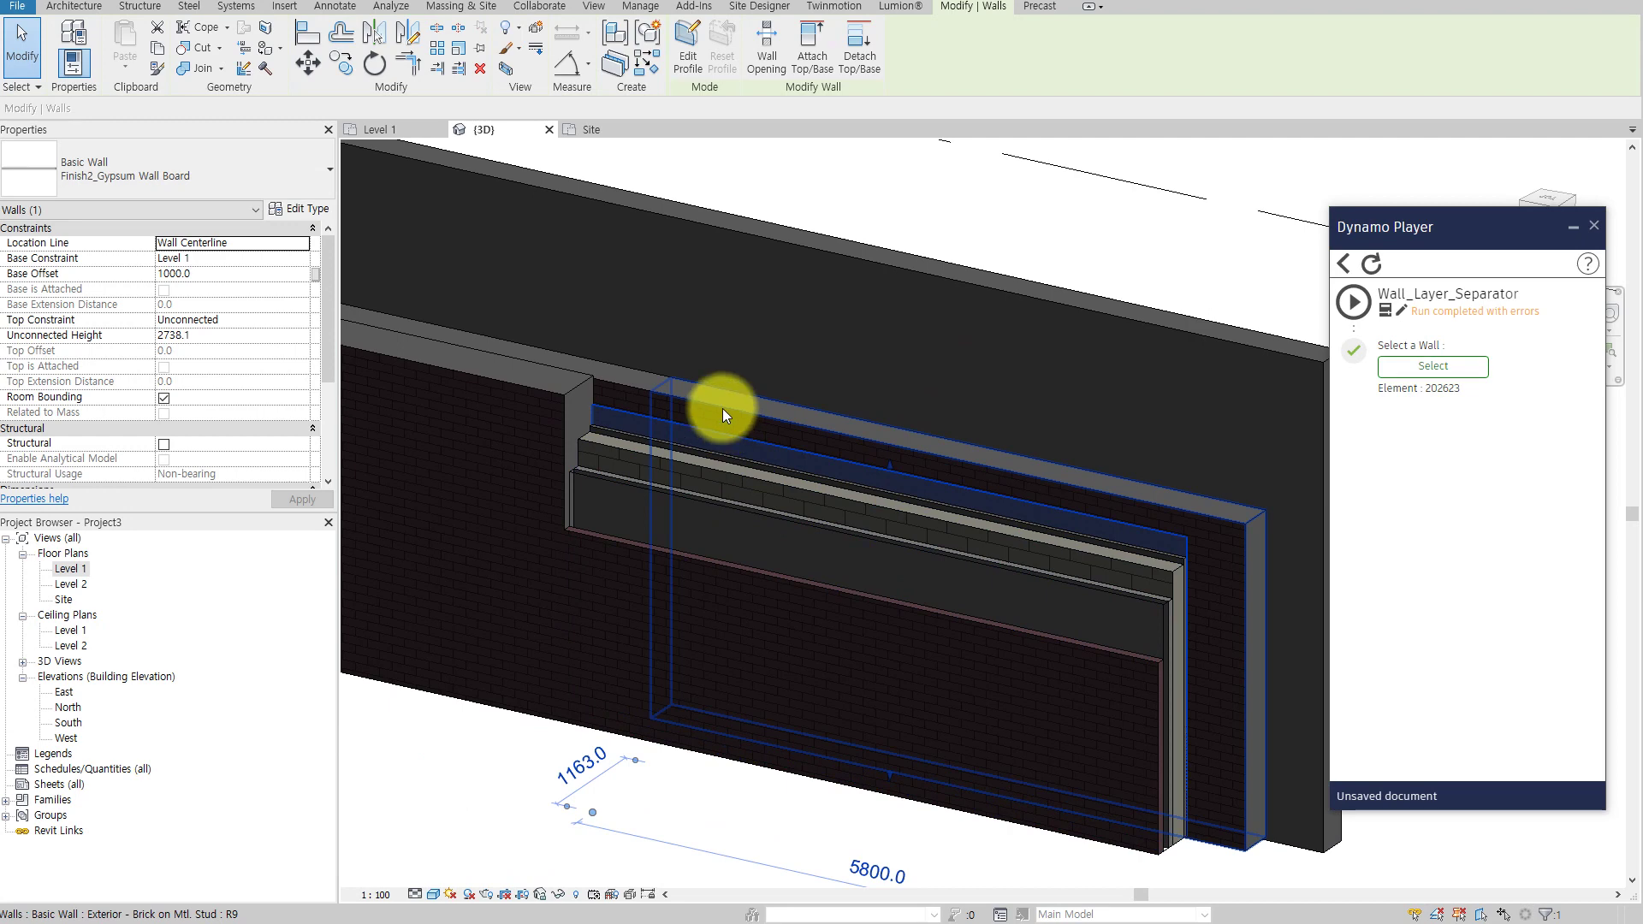
scroll(722, 408, up, 3)
Inspect the Brick on Mtl. Stud, Gypsum Wall Board and Concrete Masonry Units walls
click(522, 369)
mouse_move(580, 417)
shift+middle_down()
mouse_move(586, 540)
mouse_move(1170, 243)
mouse_move(957, 475)
mouse_move(771, 461)
mouse_move(667, 340)
mouse_move(705, 257)
mouse_move(823, 257)
mouse_move(1065, 322)
mouse_move(1110, 315)
shift+middle_up()
click(656, 398)
click(707, 258)
click(851, 399)
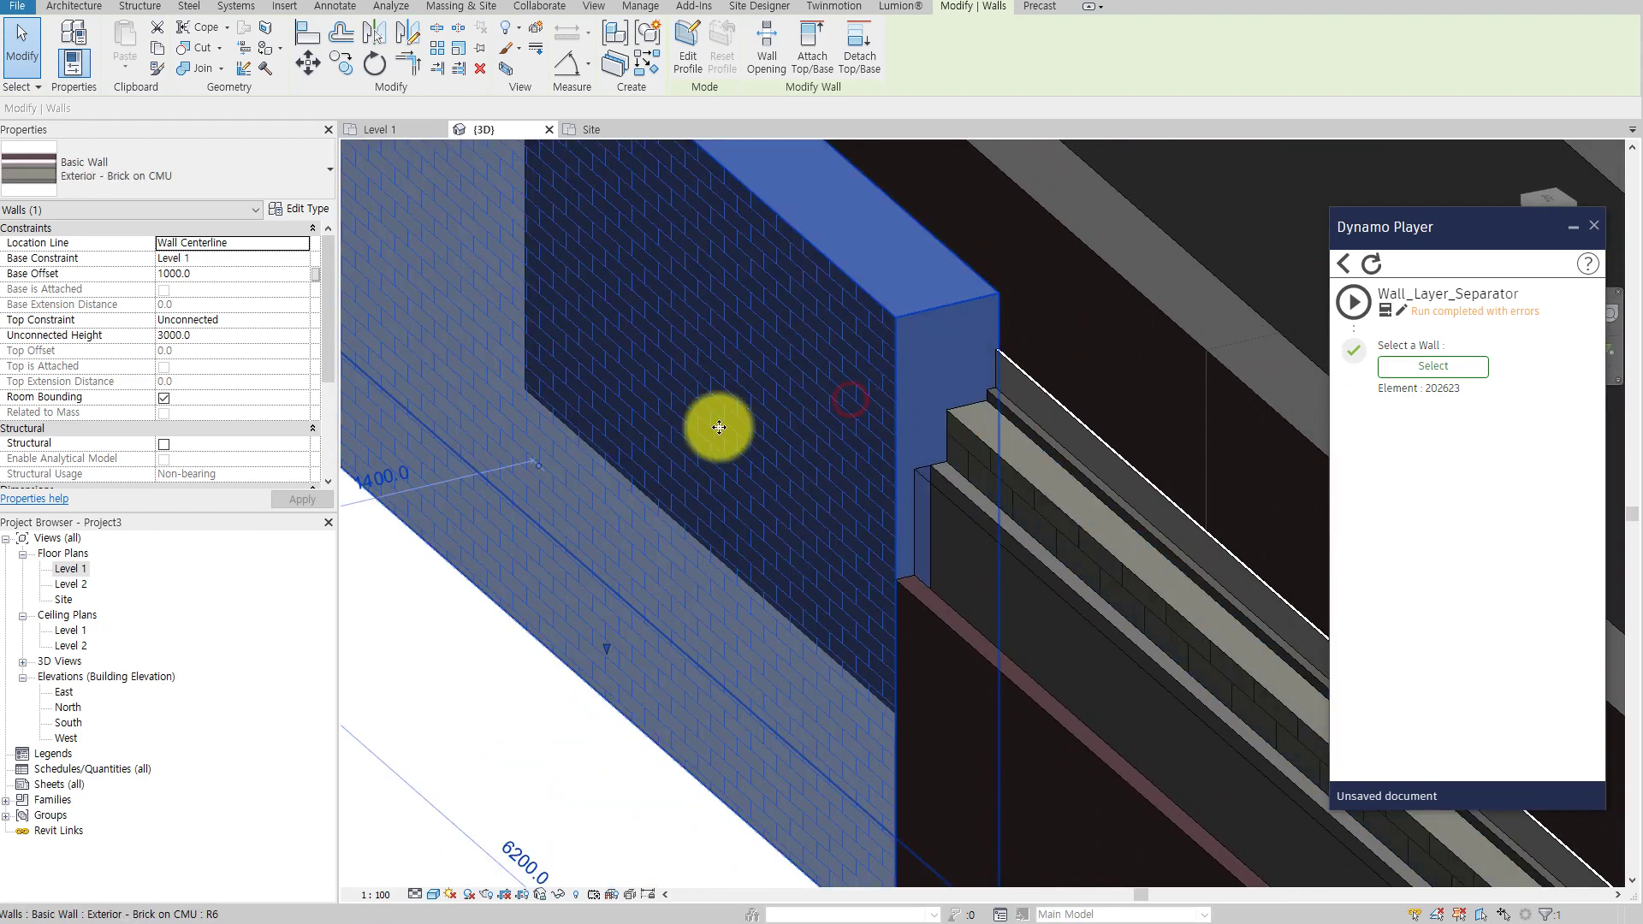
click(296, 209)
click(832, 425)
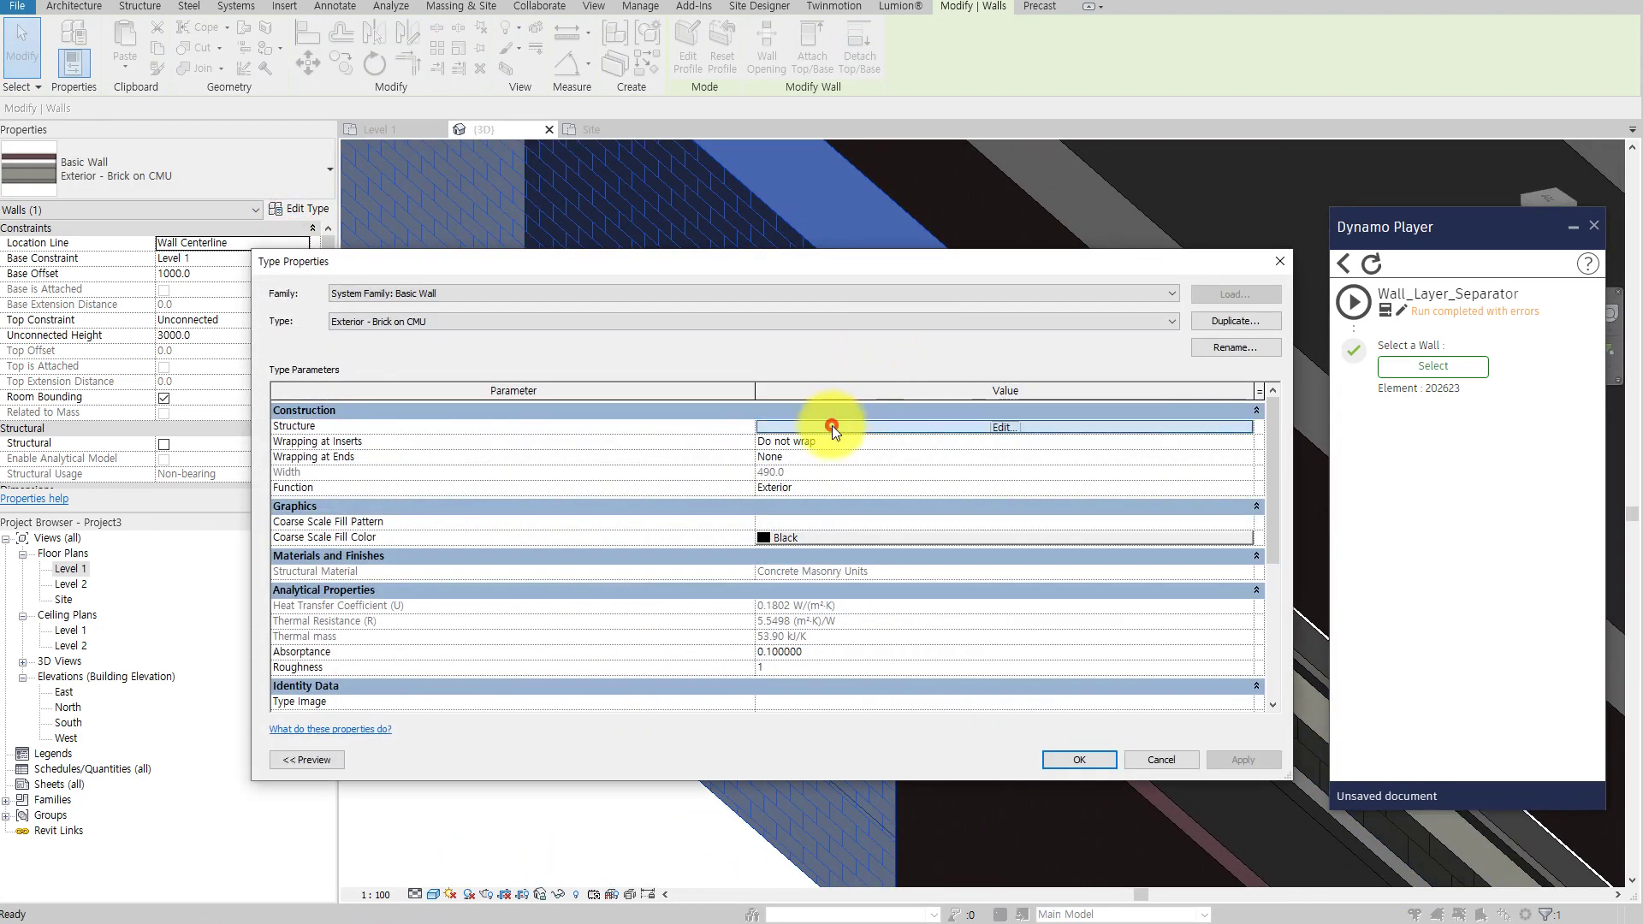
scroll(465, 481, down, 1)
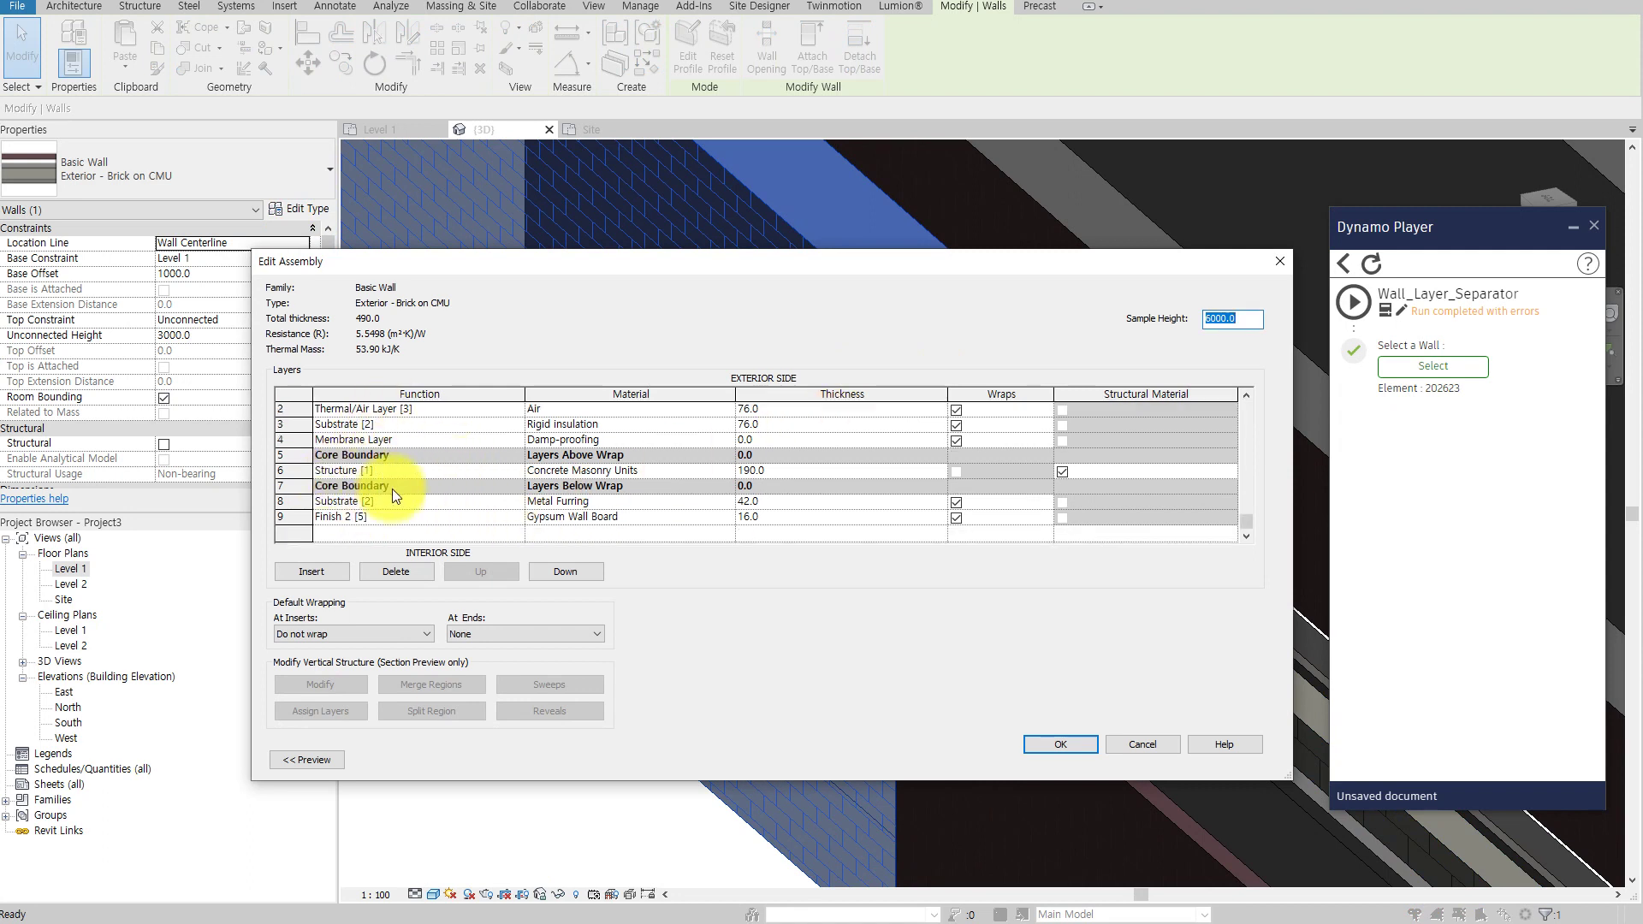
scroll(392, 490, up, 1)
scroll(392, 489, down, 1)
drag(728, 782, 728, 878)
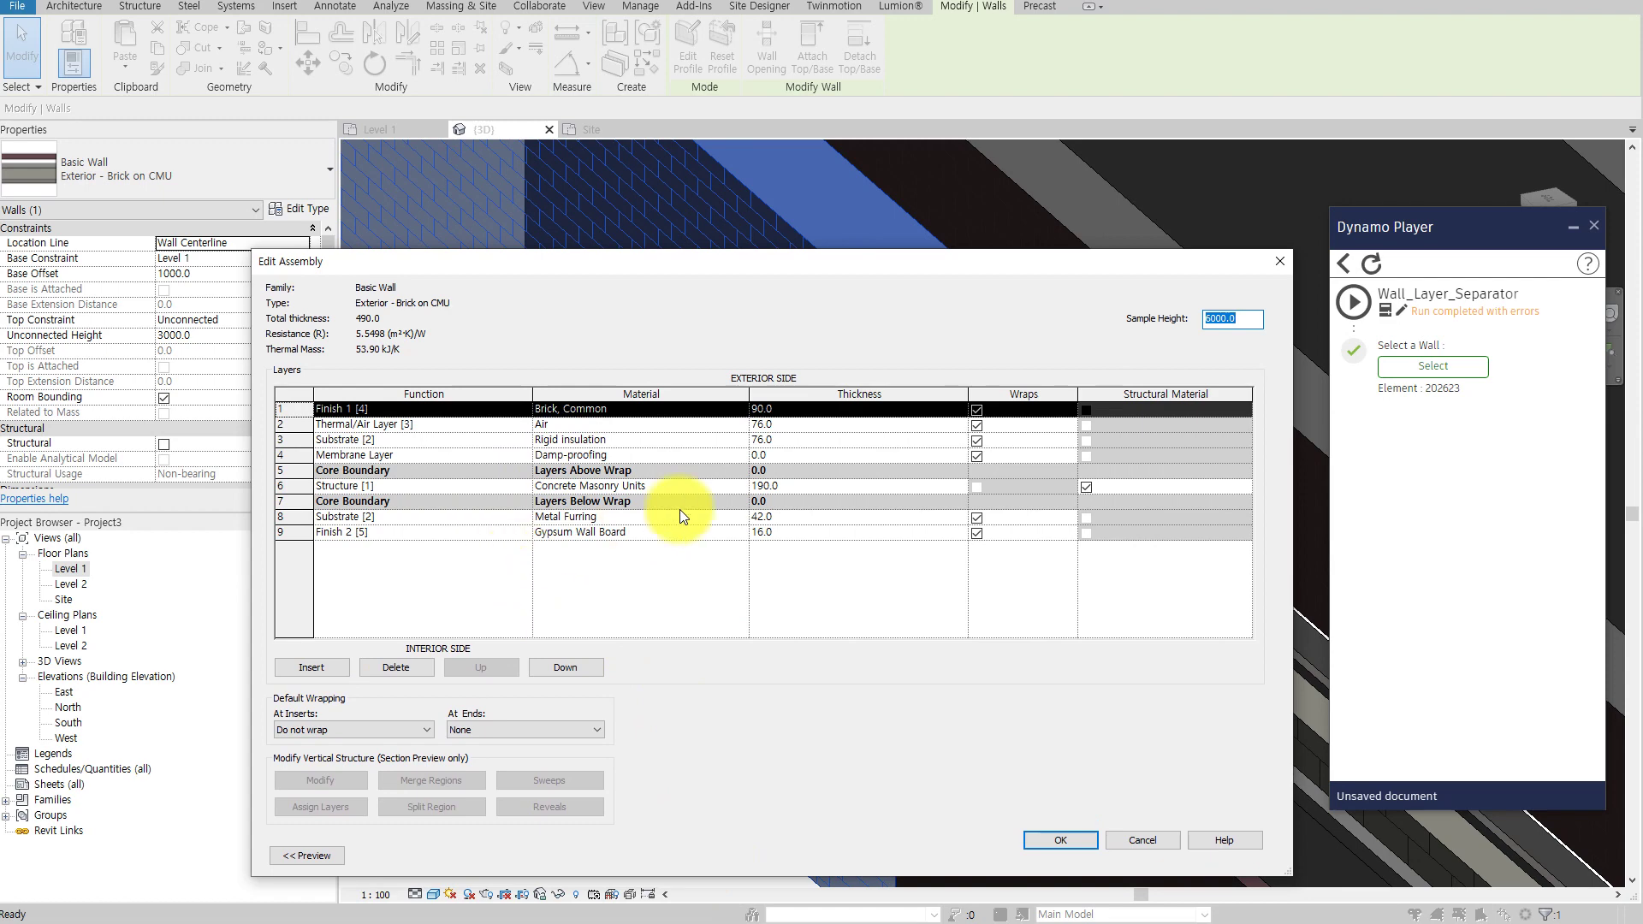
click(1142, 840)
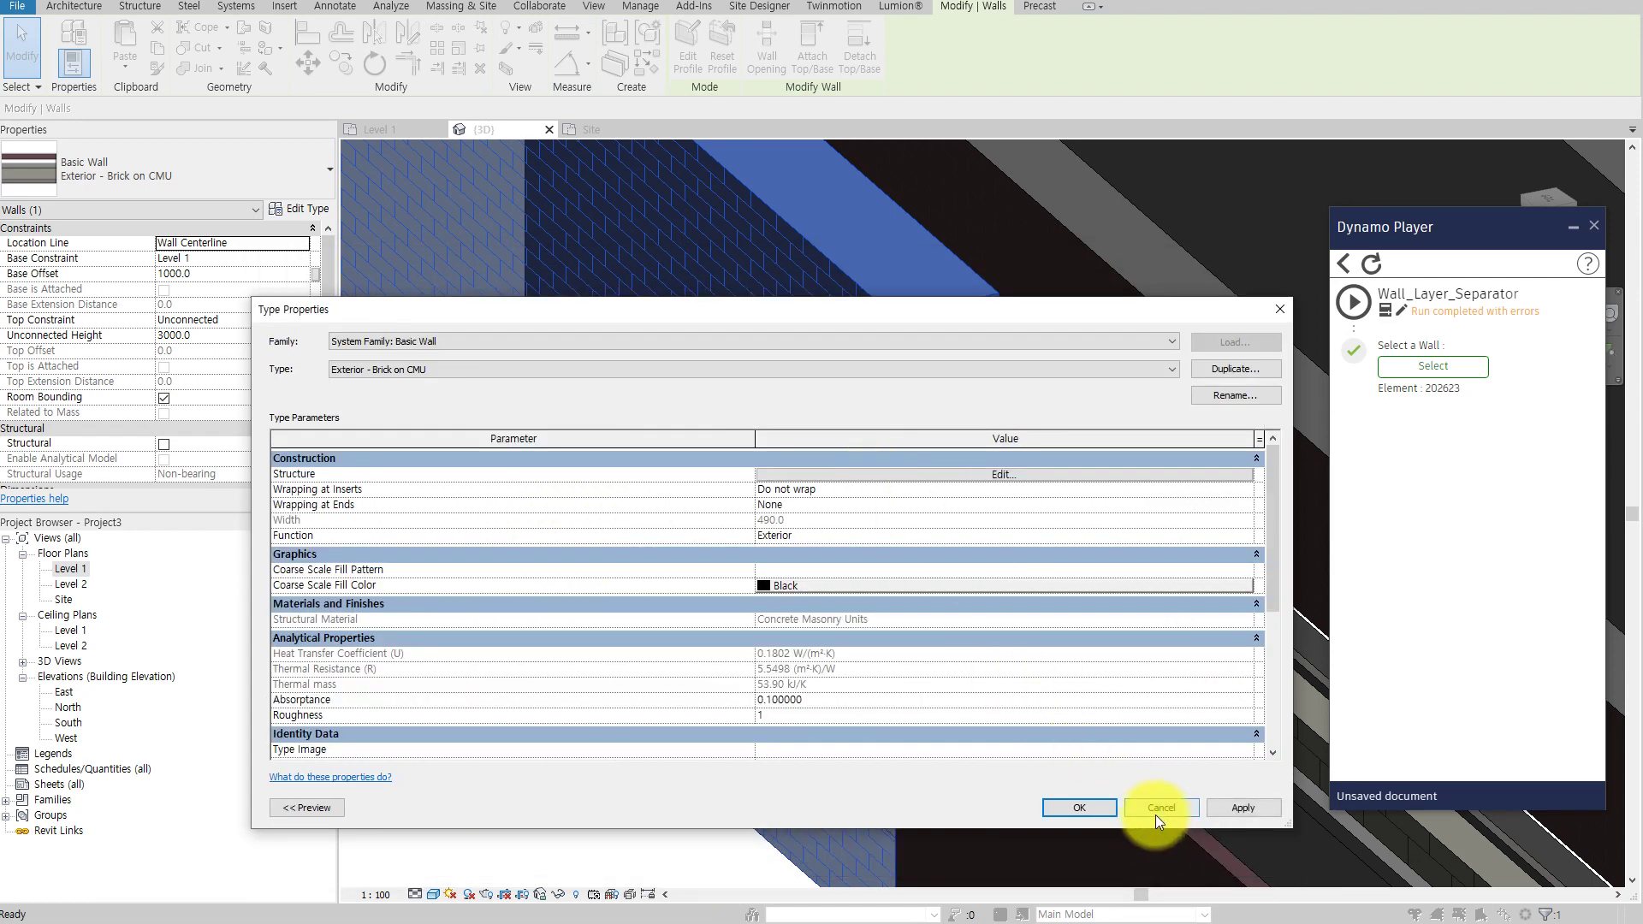
click(1156, 805)
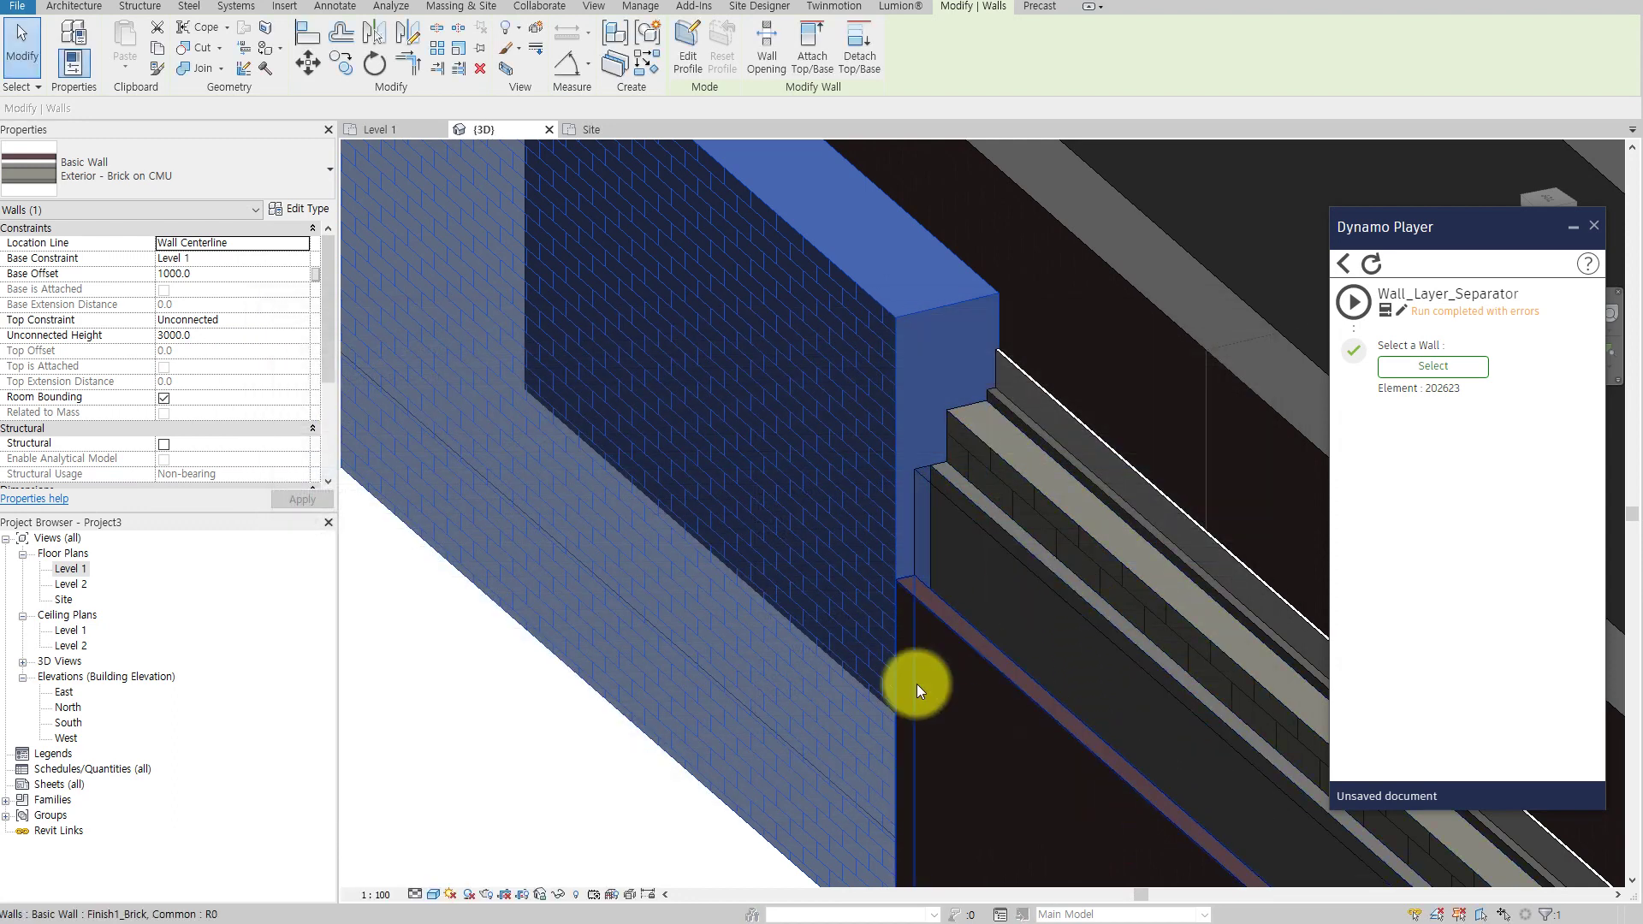
Re-check the Brick, Insulation_Air, Rigid insulation and Concrete Masonry Units layer walls
click(917, 684)
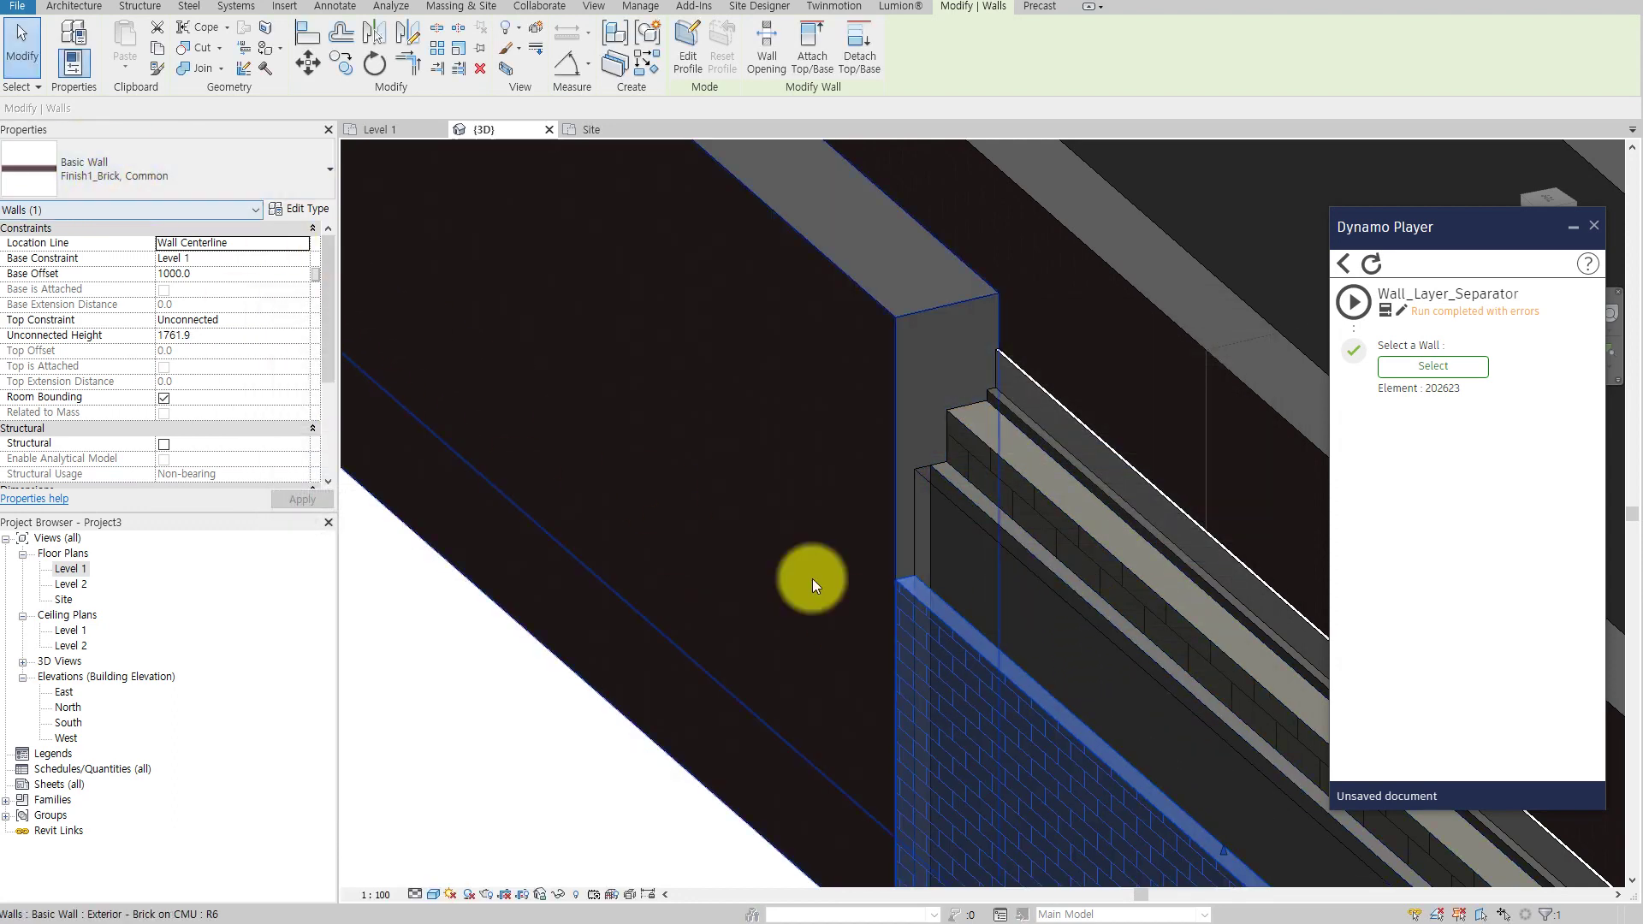
click(1011, 621)
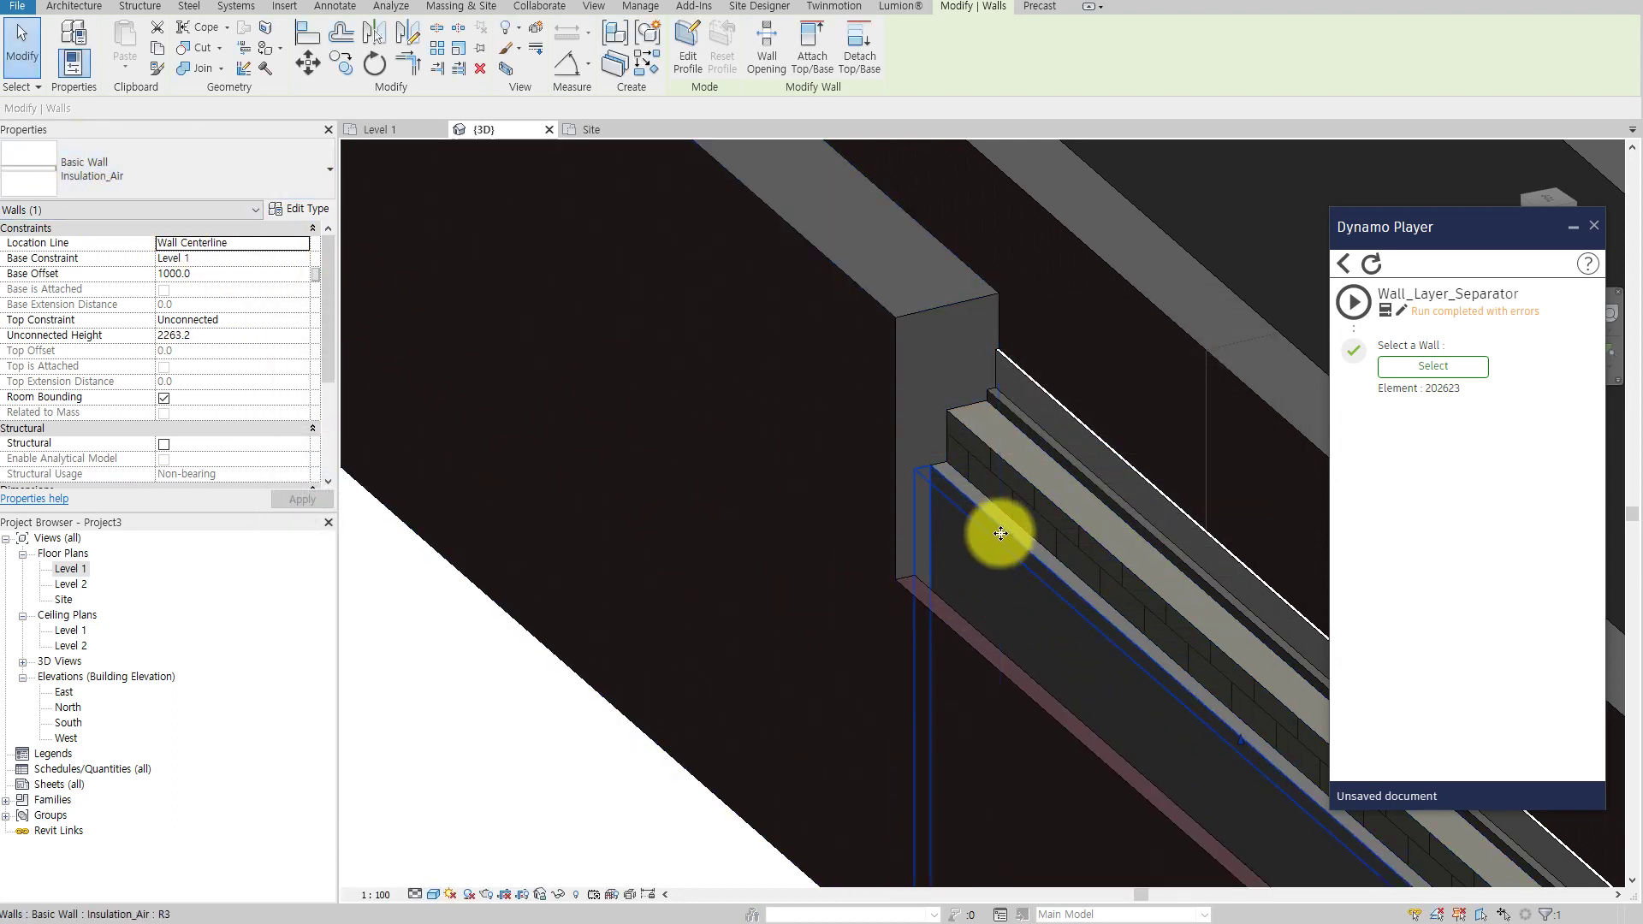
click(1025, 537)
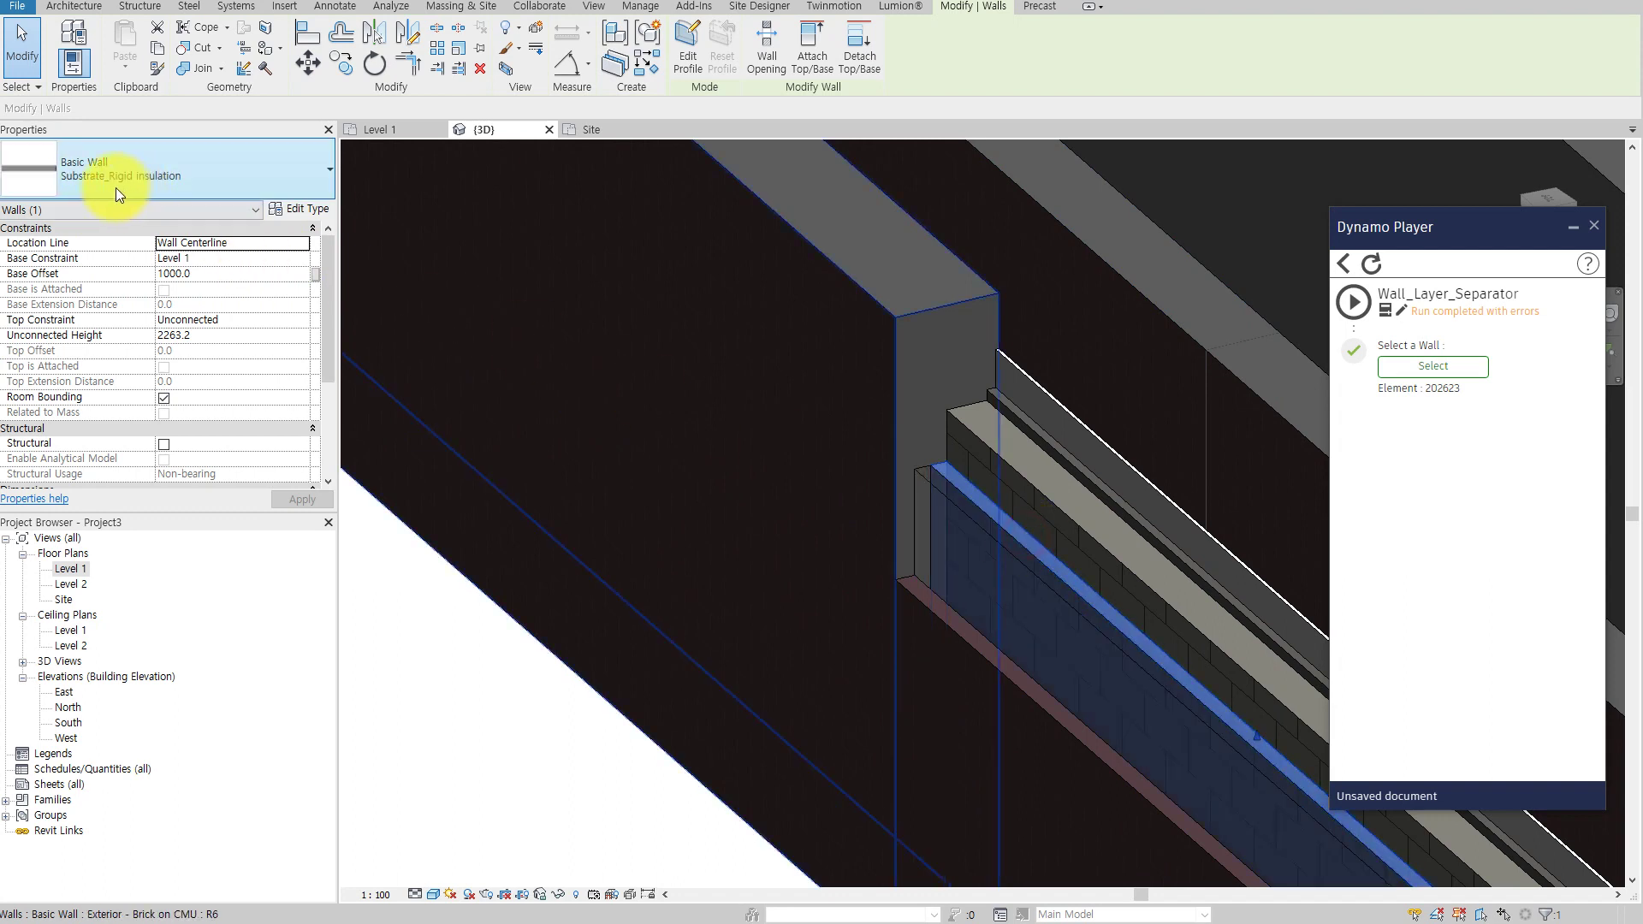
click(993, 489)
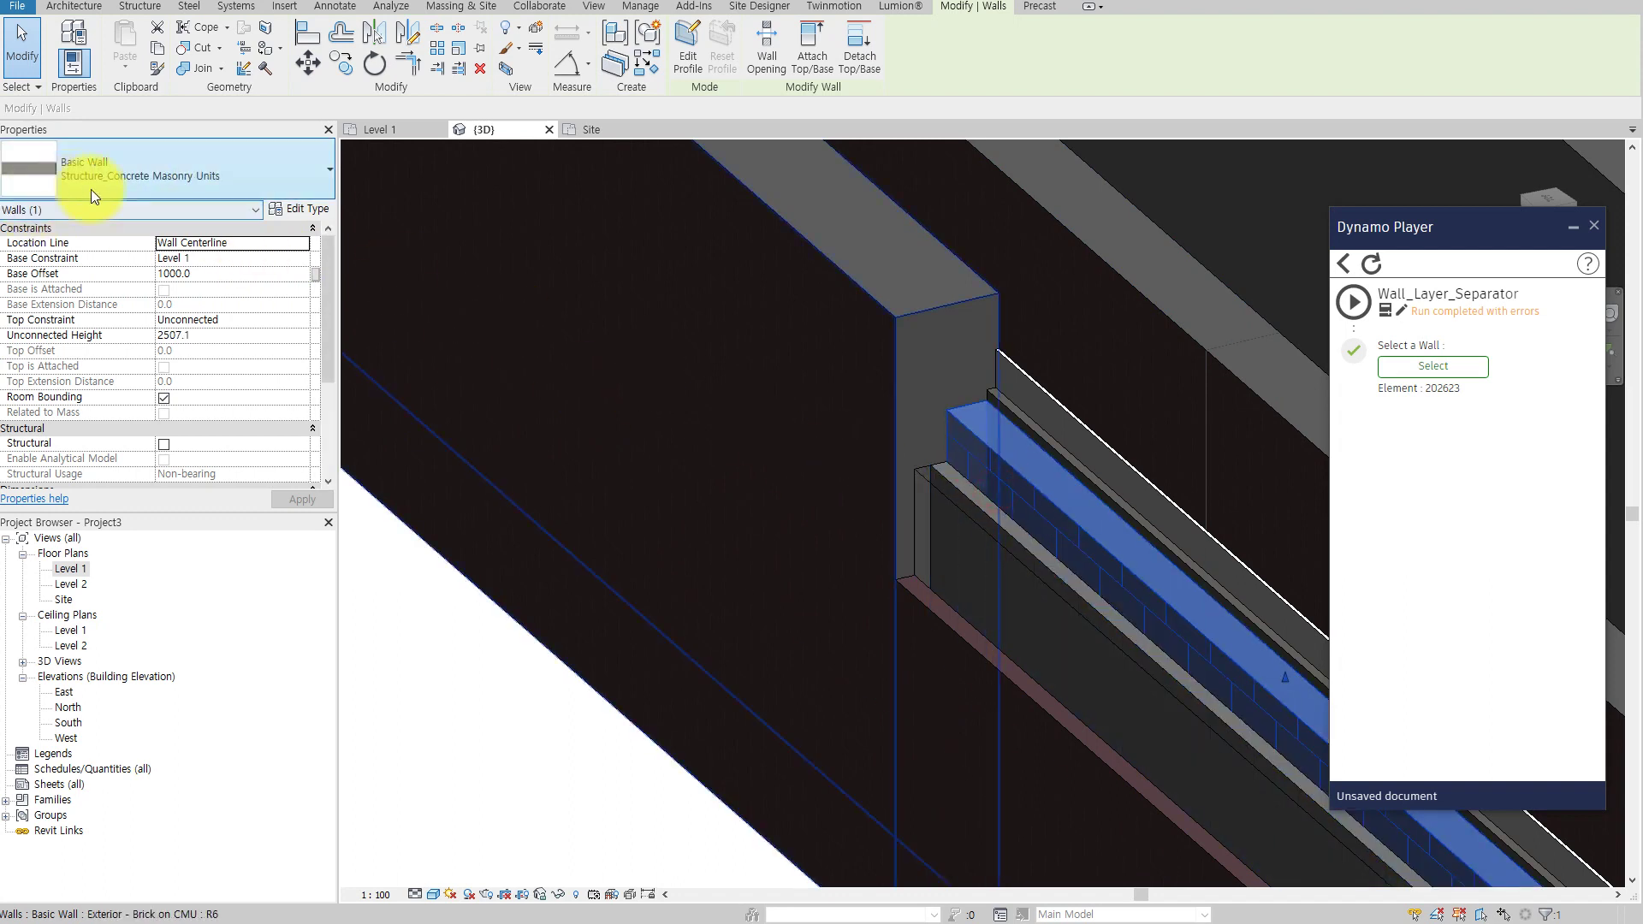
click(572, 732)
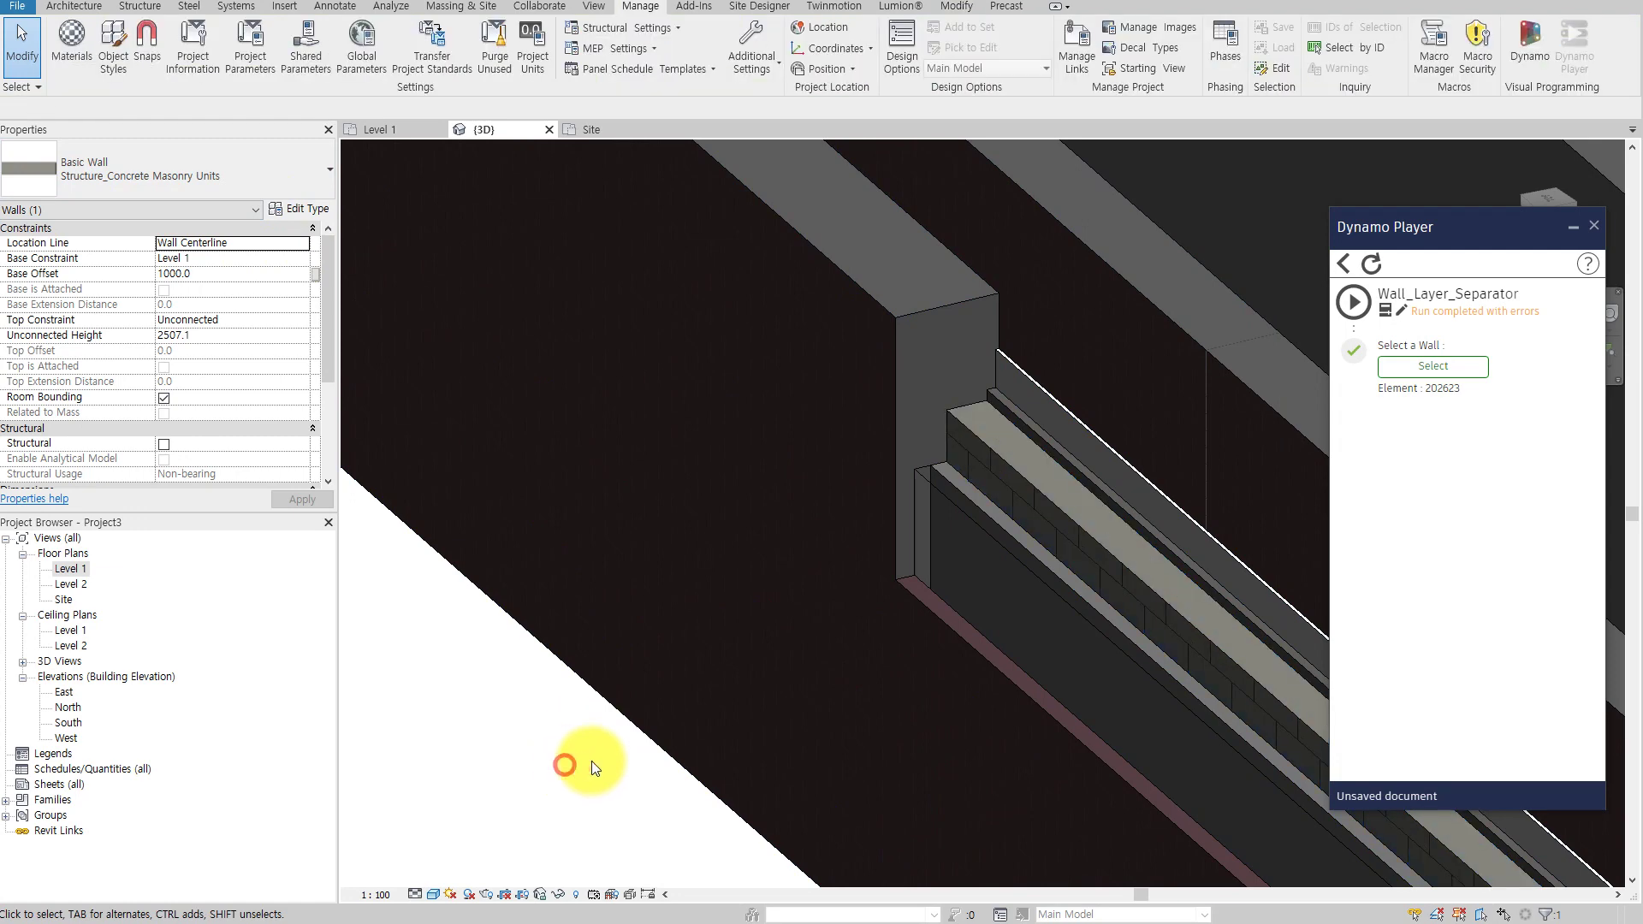
Crossing-select and delete the stack of thin layer walls, then reopen Level 1
mouse_move(592, 762)
shift+middle_down()
mouse_move(1002, 428)
mouse_move(1044, 455)
shift+middle_up()
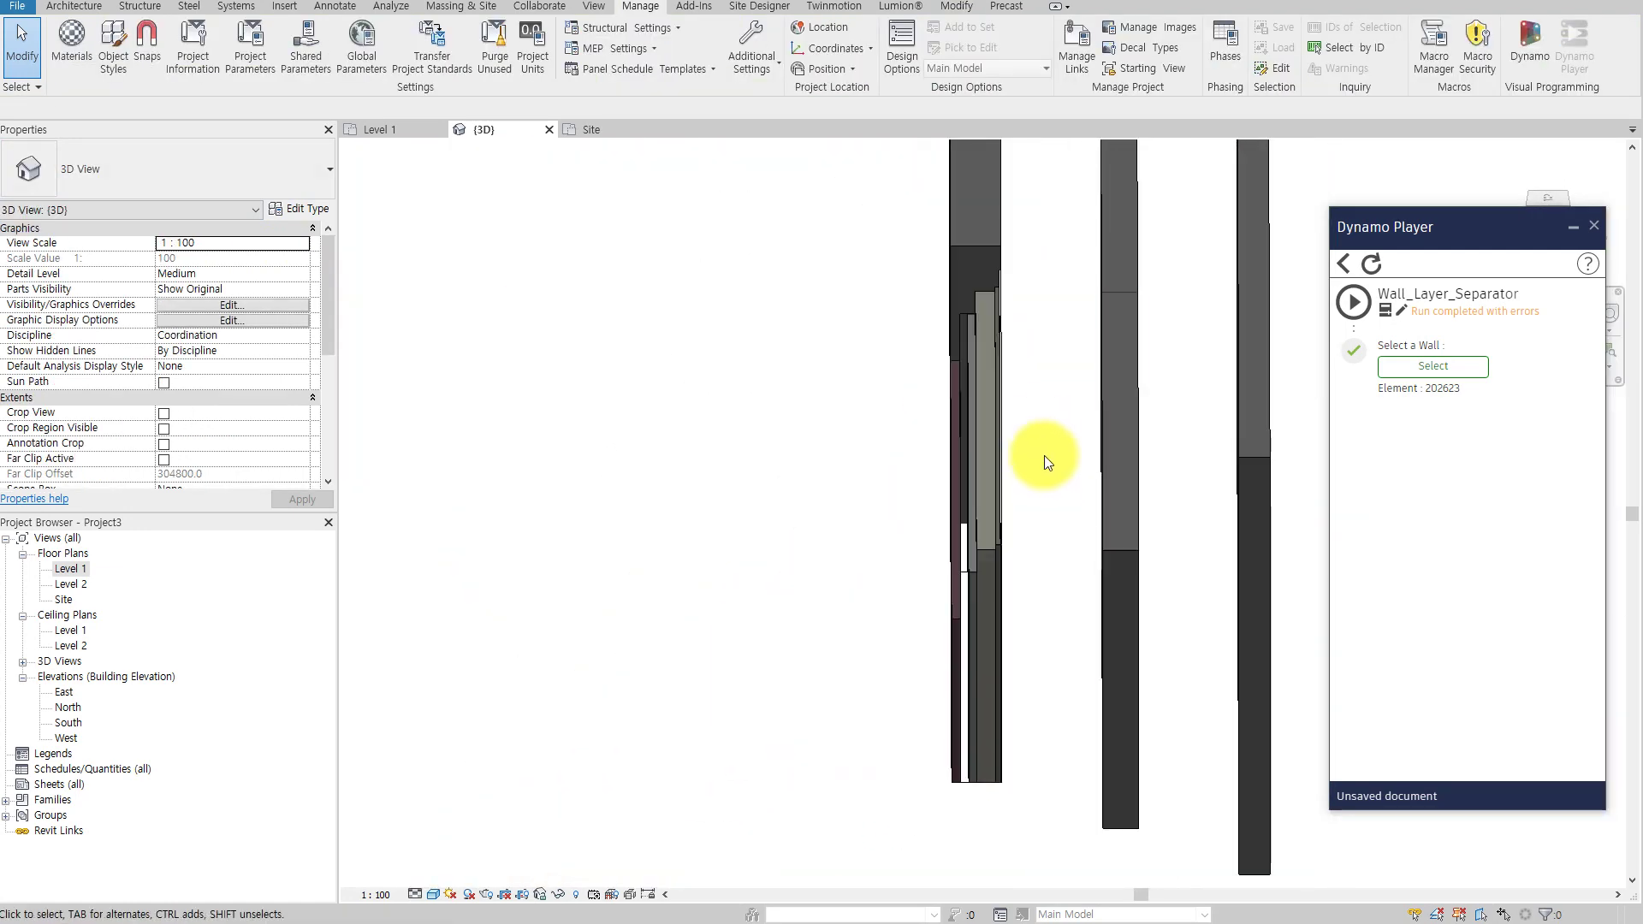
drag(999, 418, 851, 671)
key(Delete)
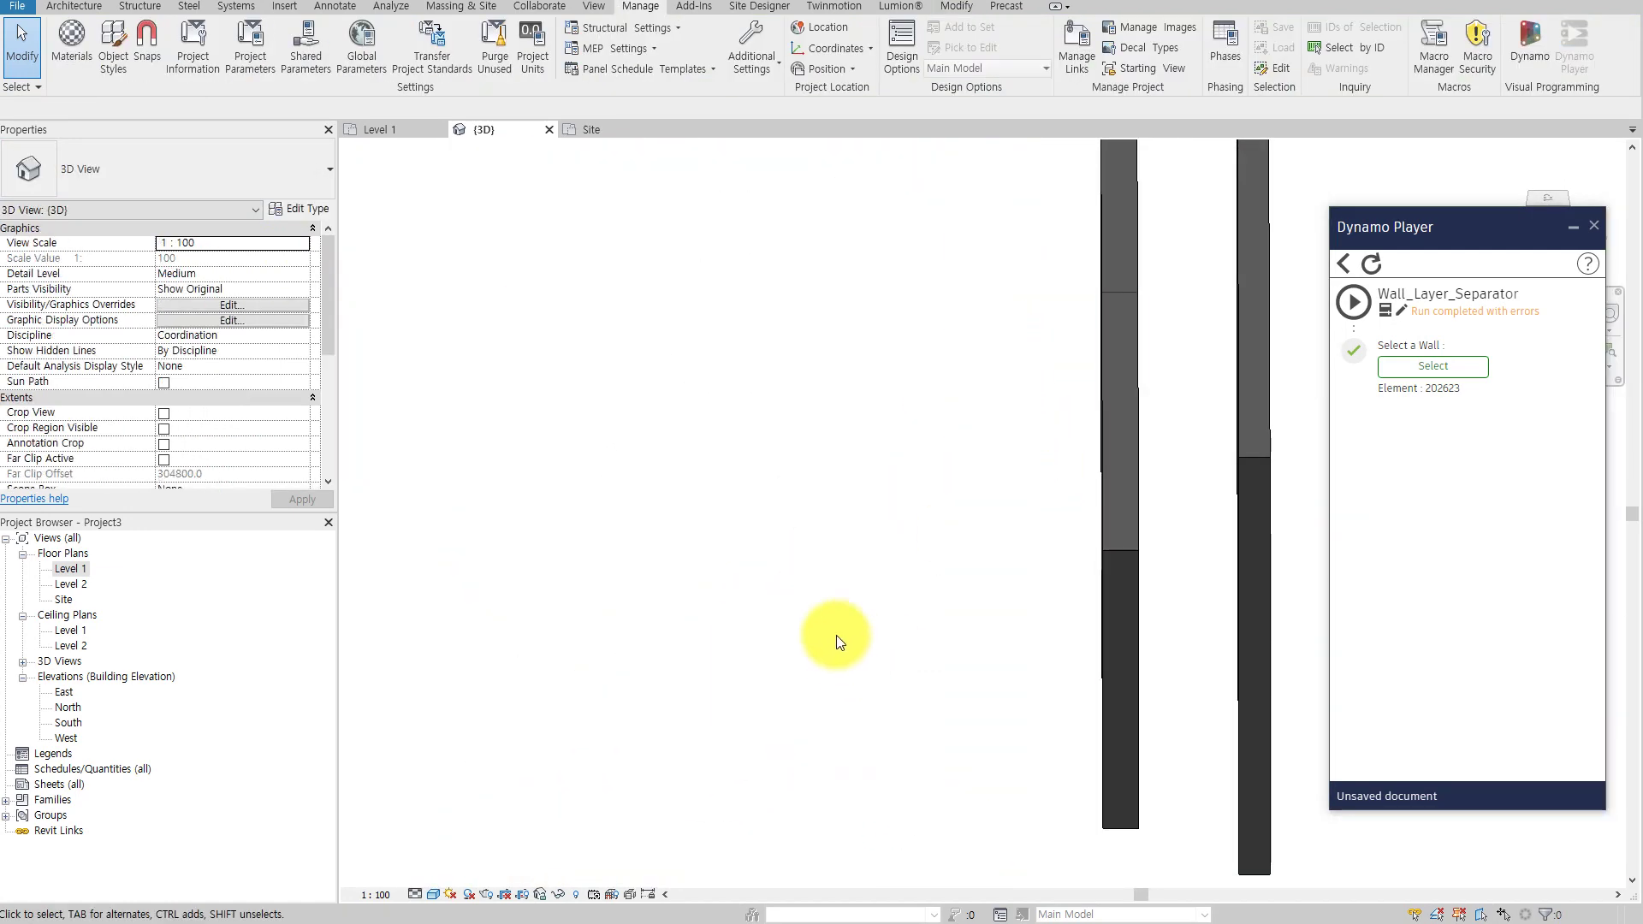
shift+middle_drag(836, 636, 916, 673)
double_click(51, 569)
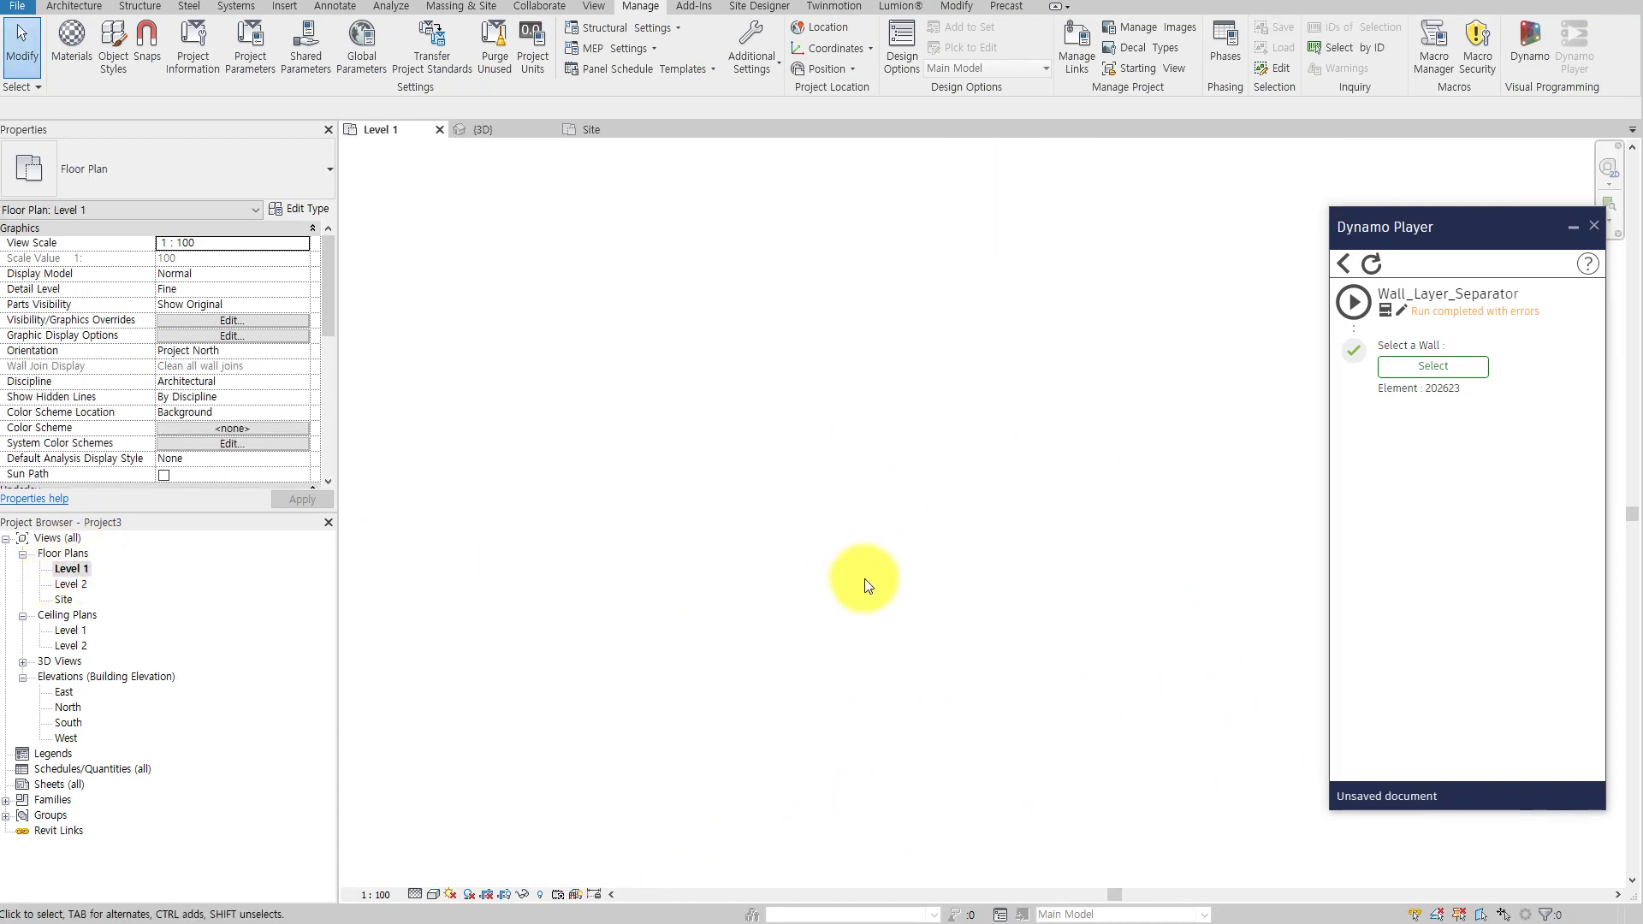
Pick the left Brick on Mtl. Stud wall on Level 1 as input and run Wall_Layer_Separator
middle_drag(866, 596, 961, 360)
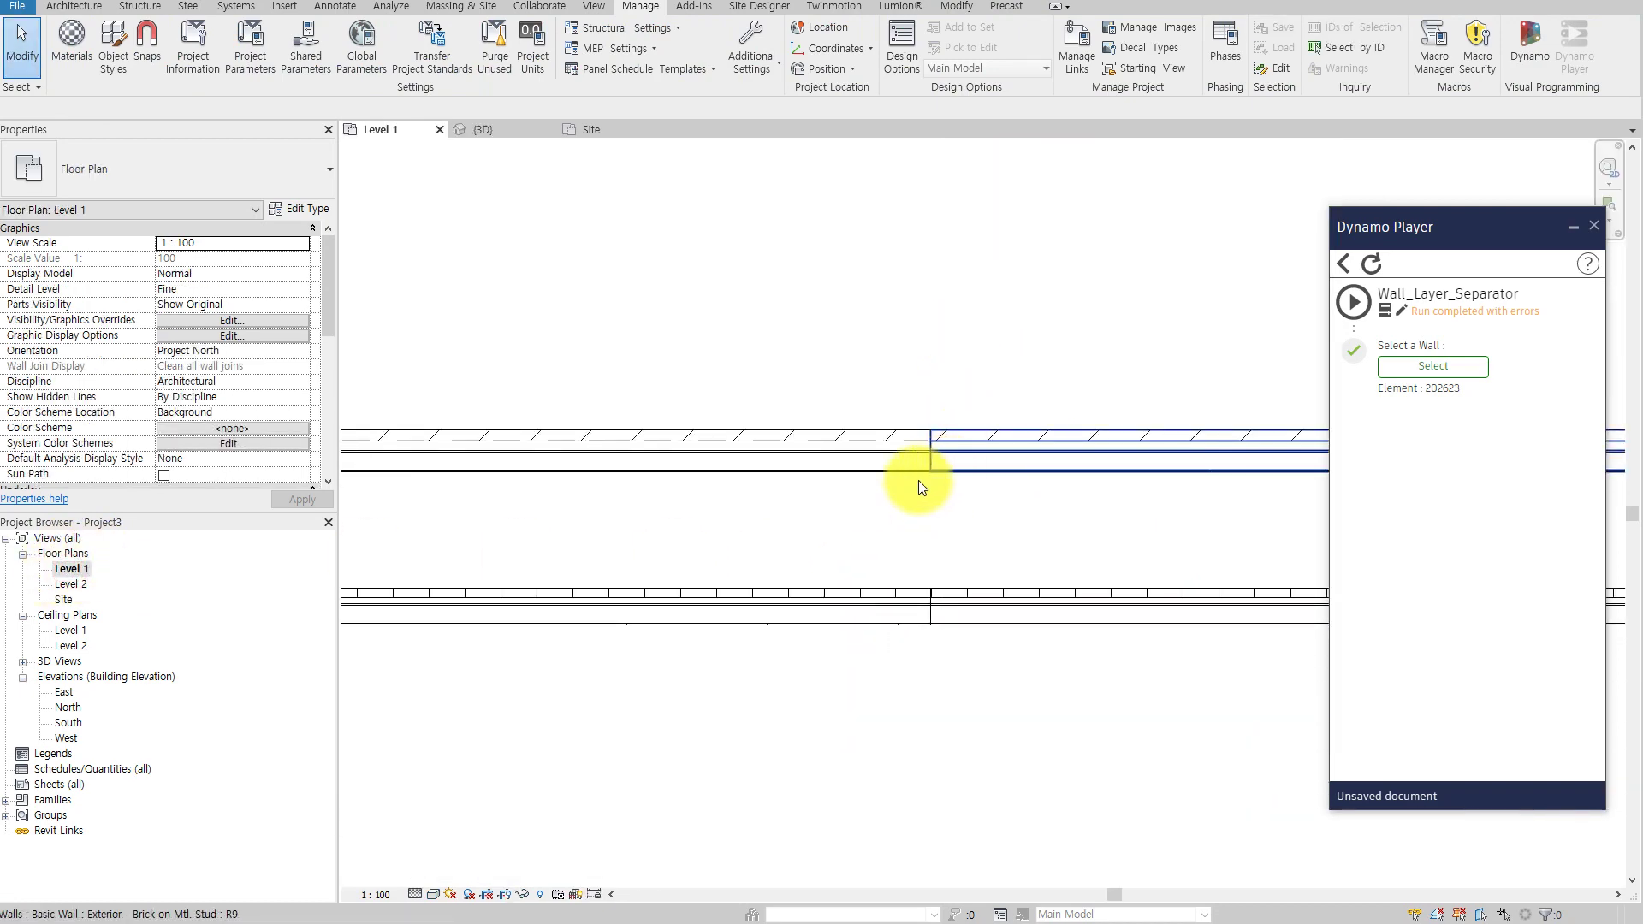
click(883, 457)
scroll(883, 457, up, 2)
click(1082, 470)
key(Escape)
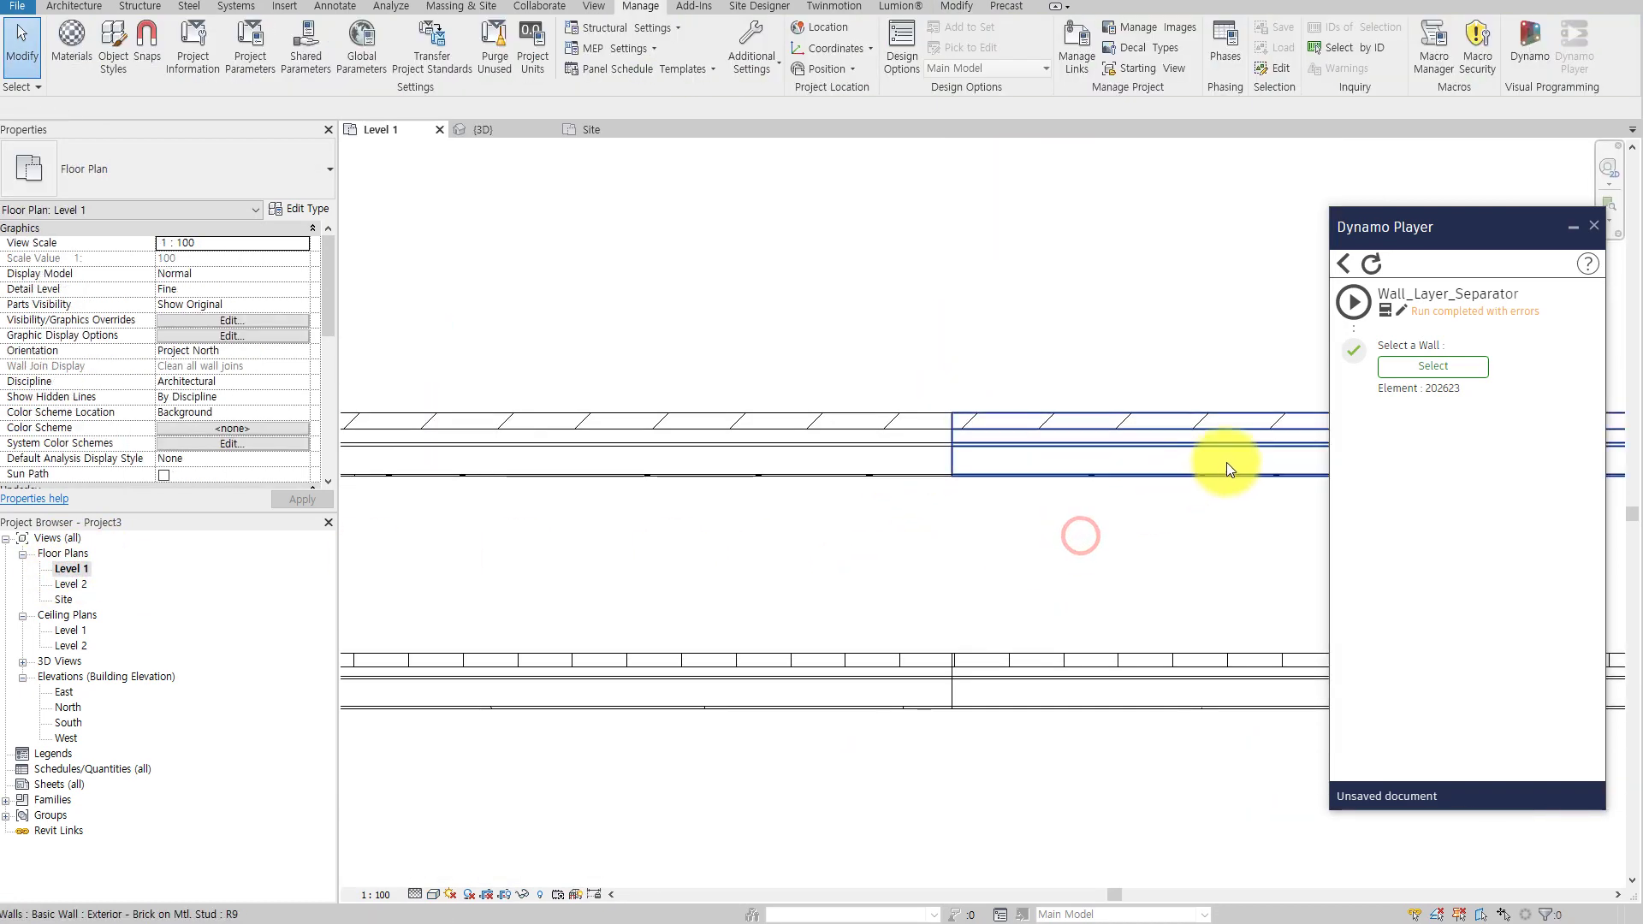
click(1442, 366)
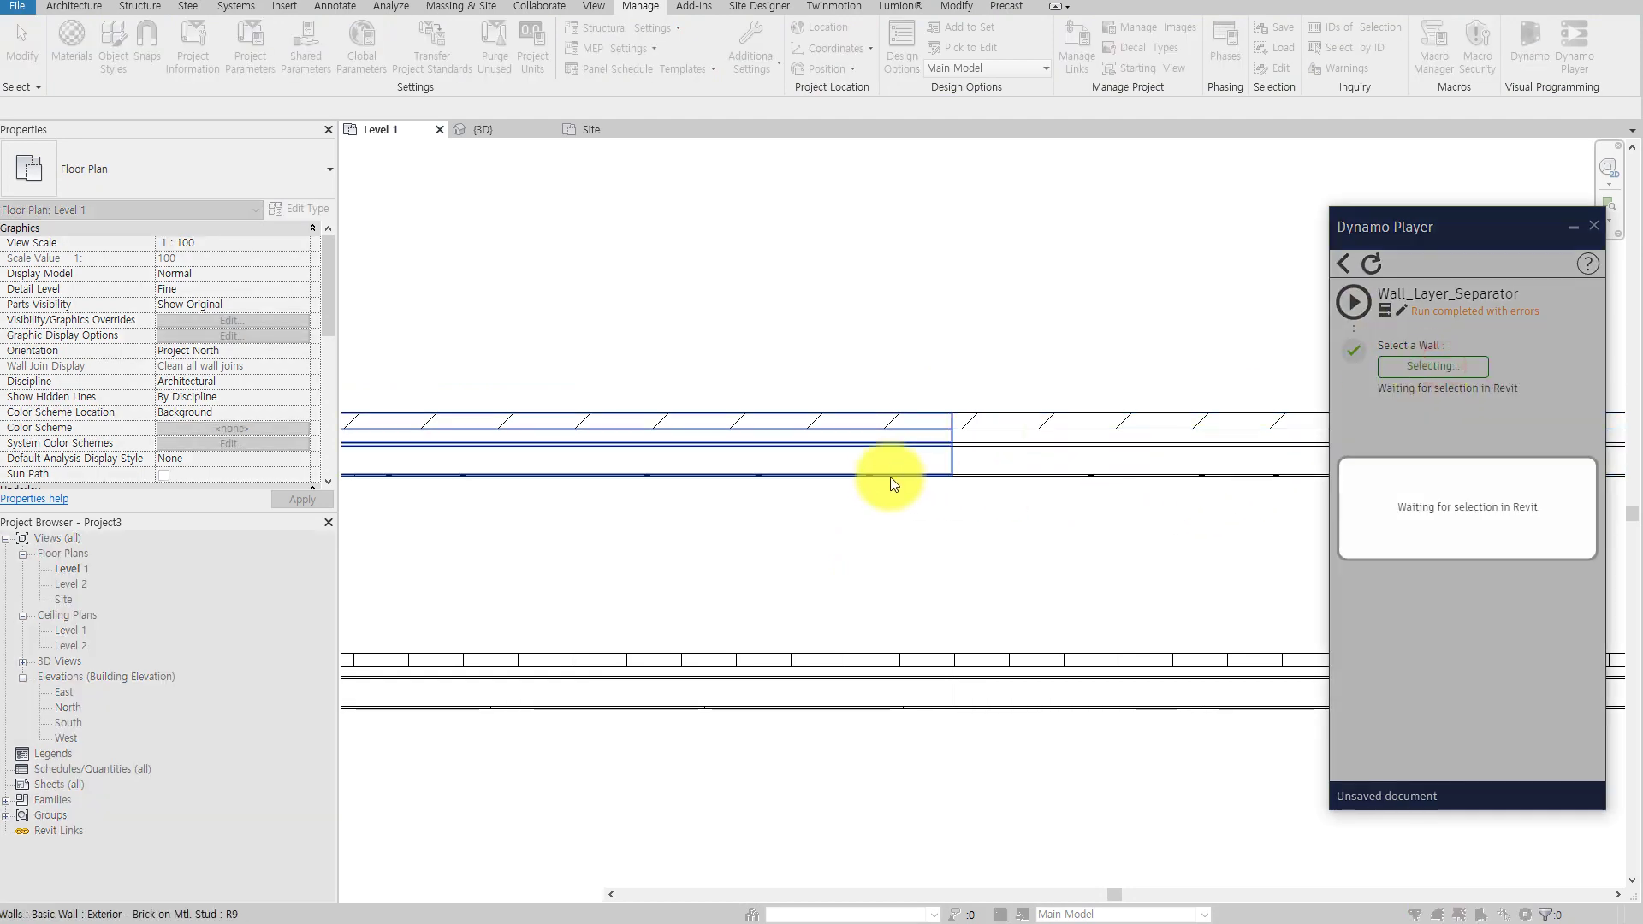
click(891, 467)
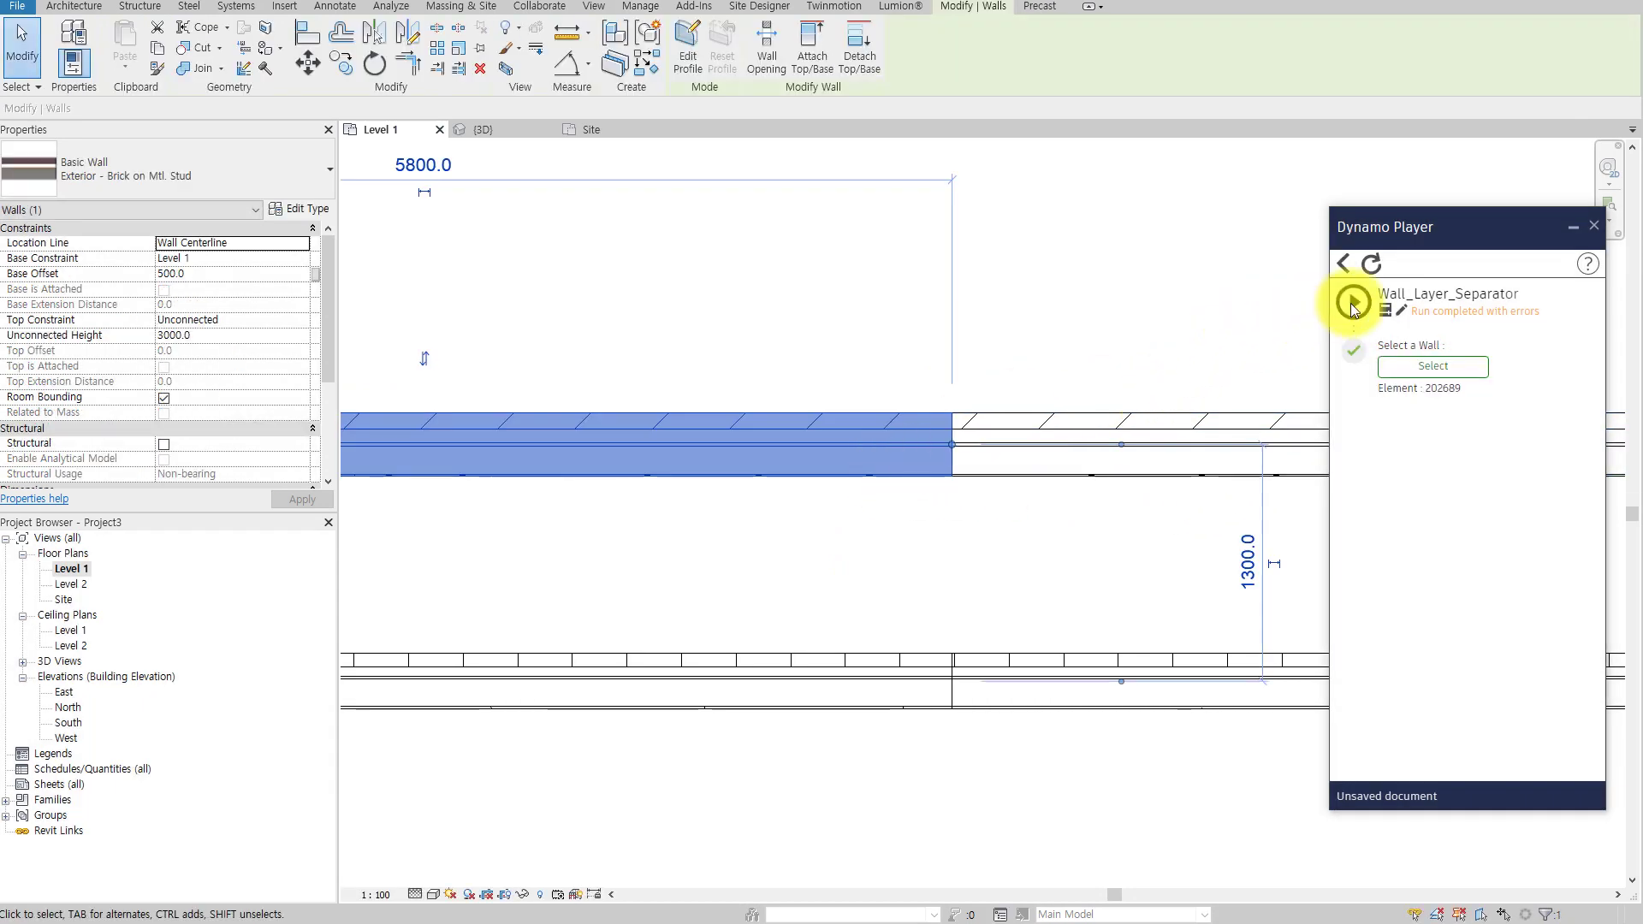
click(1354, 304)
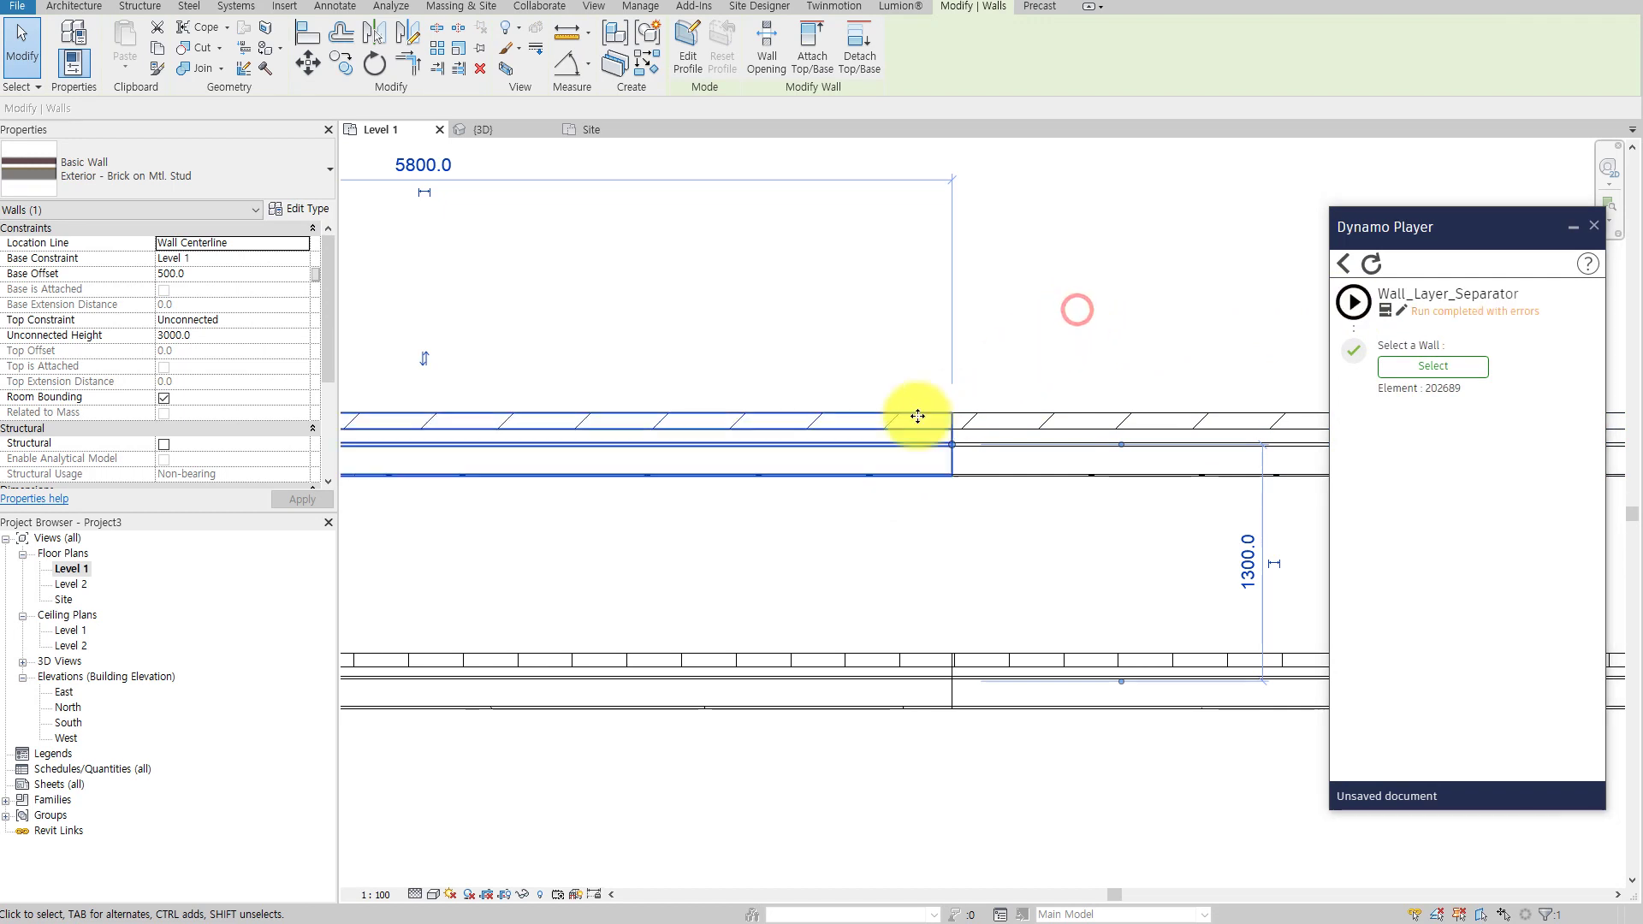
scroll(917, 414, up, 3)
click(951, 338)
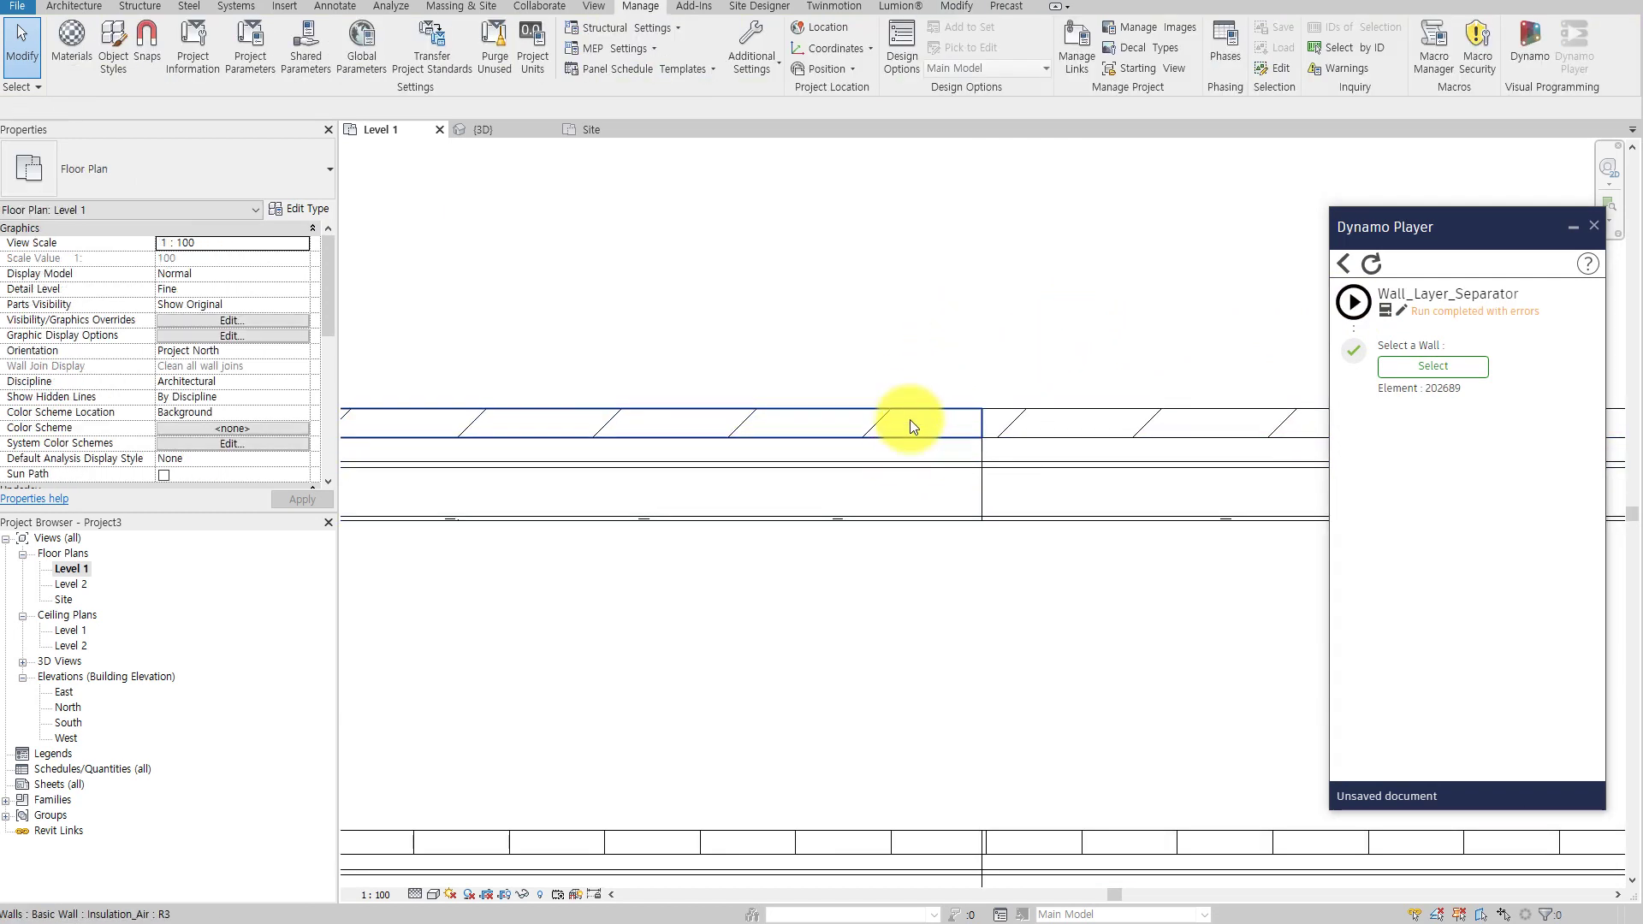
Inspect the separated Finish1_Brick, plywood sheathing, Insulation_Air and Structure_Metal Stud layer walls
click(913, 414)
key(Tab)
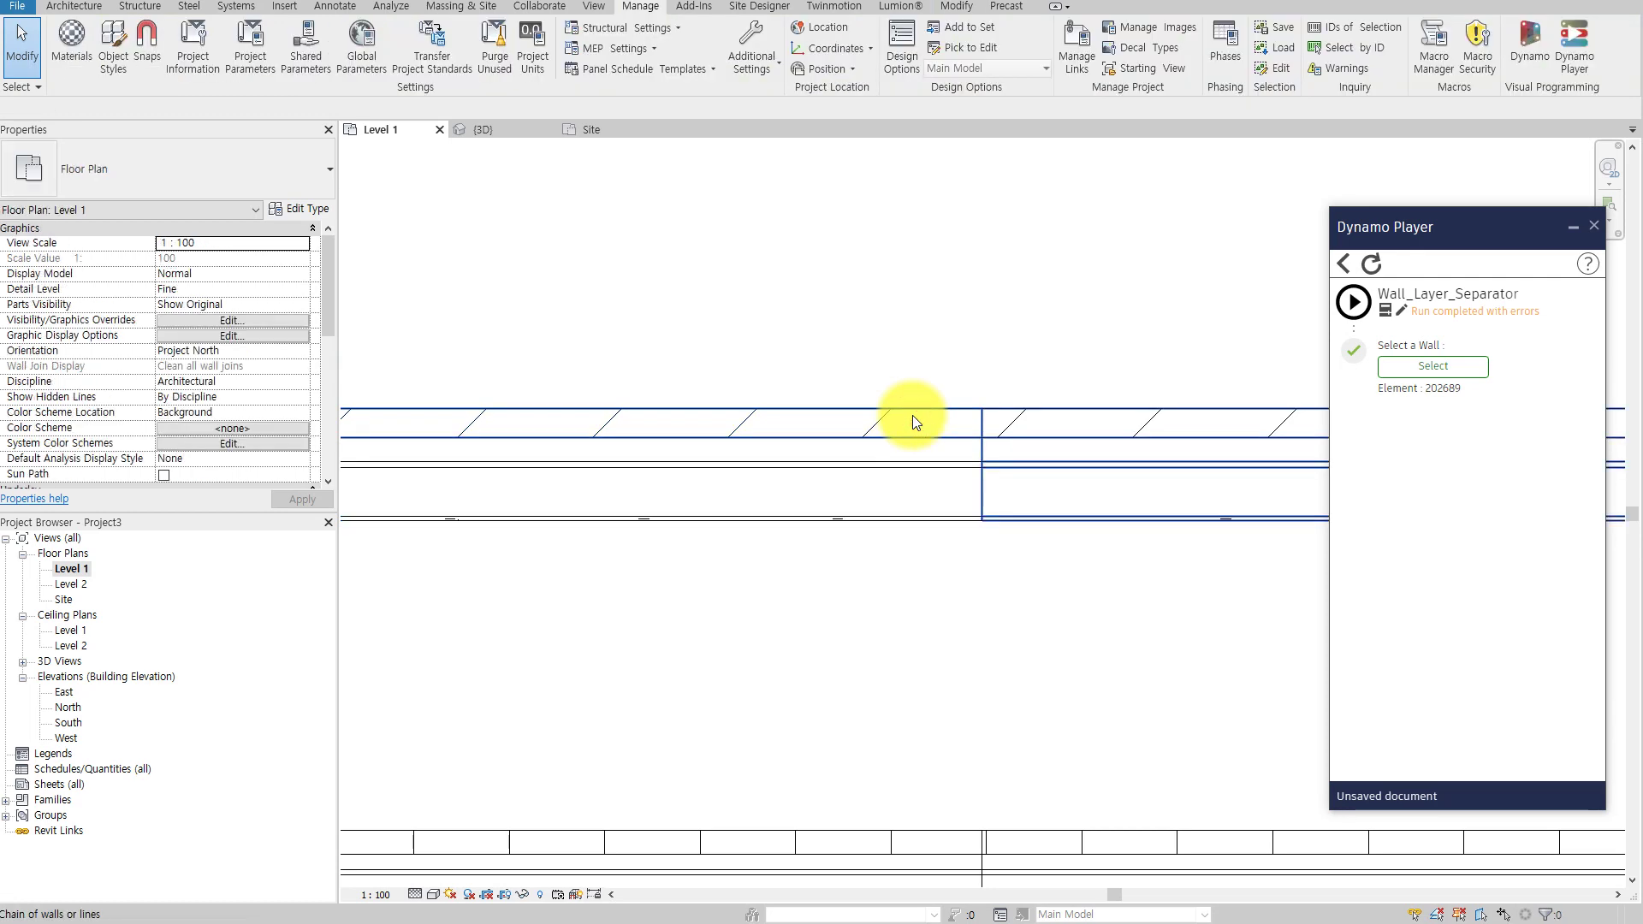
click(895, 421)
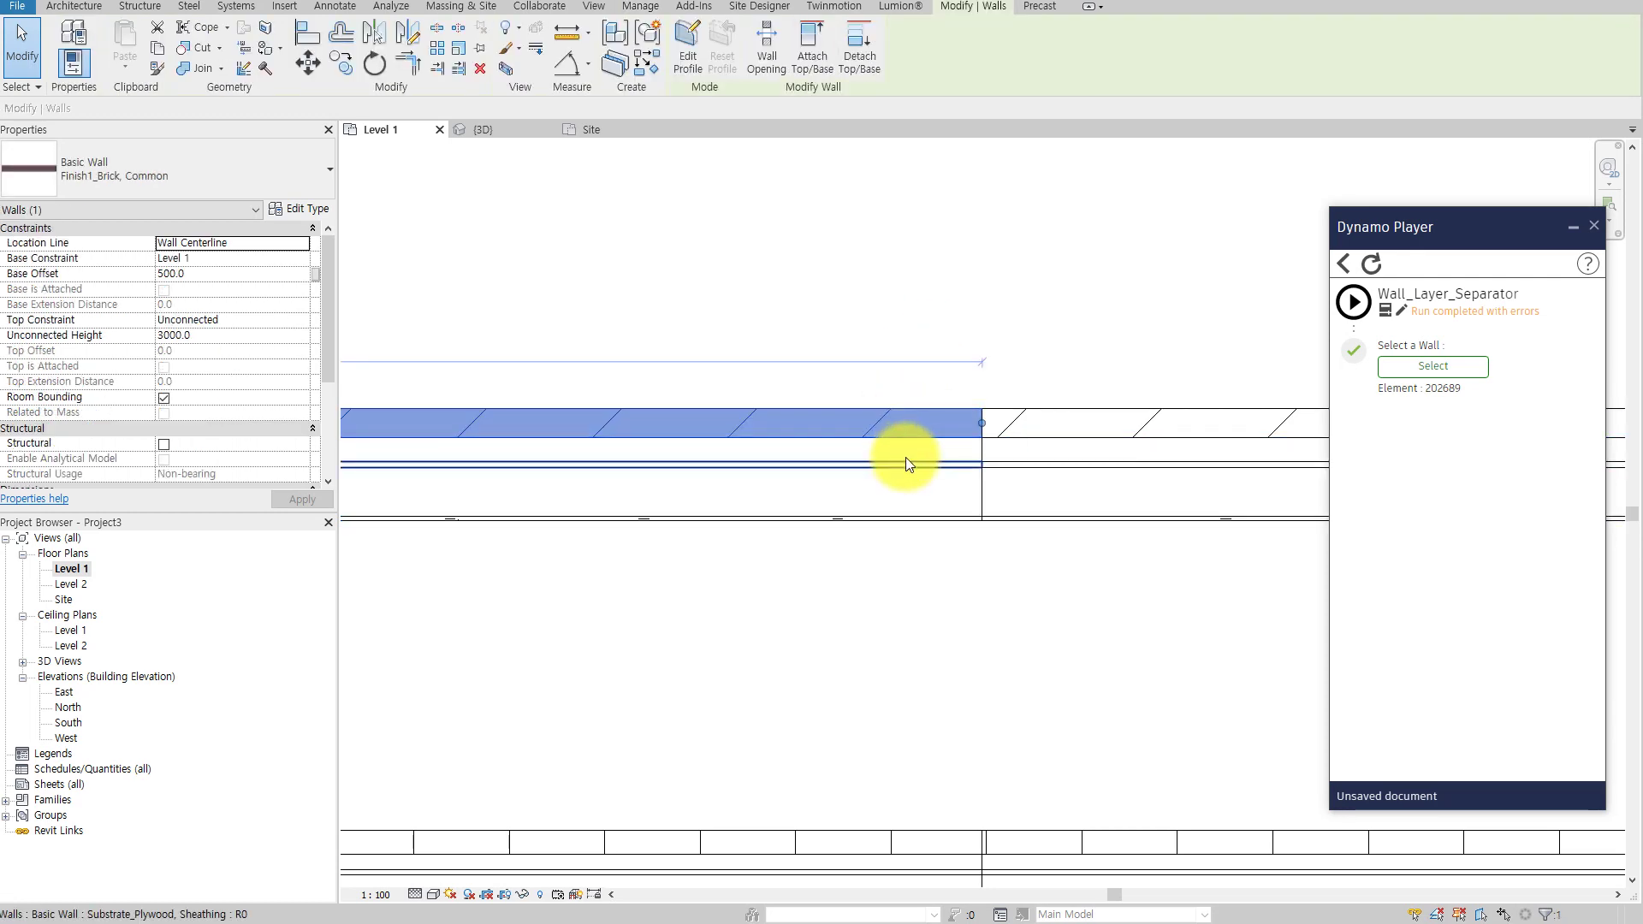
click(905, 462)
click(908, 448)
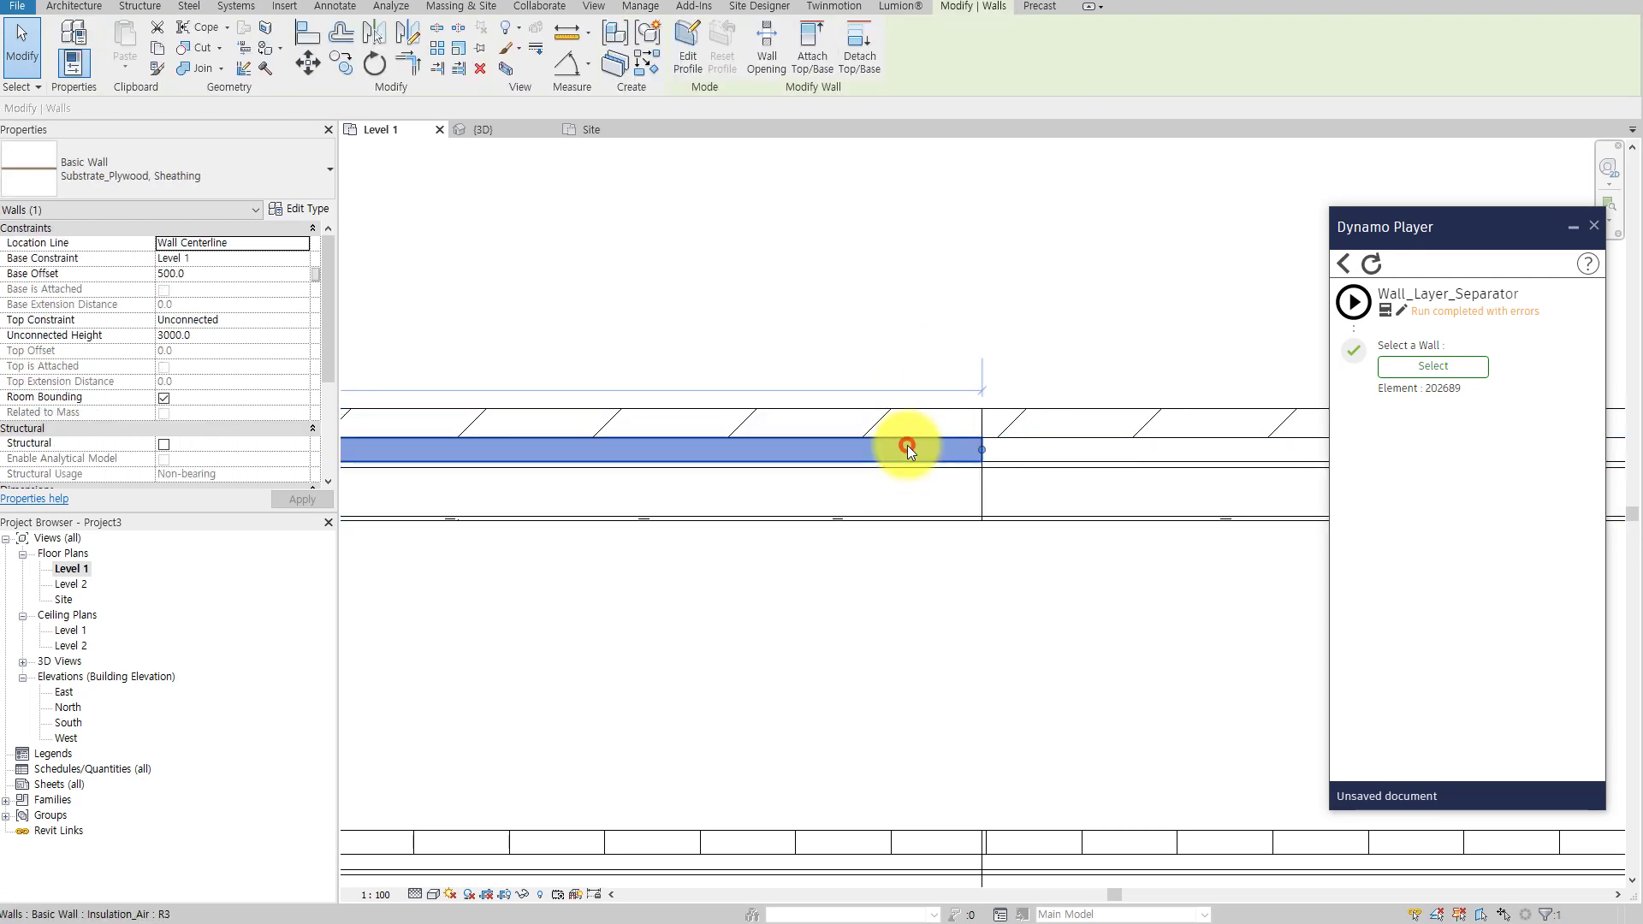
click(1075, 443)
middle_drag(1074, 443, 961, 453)
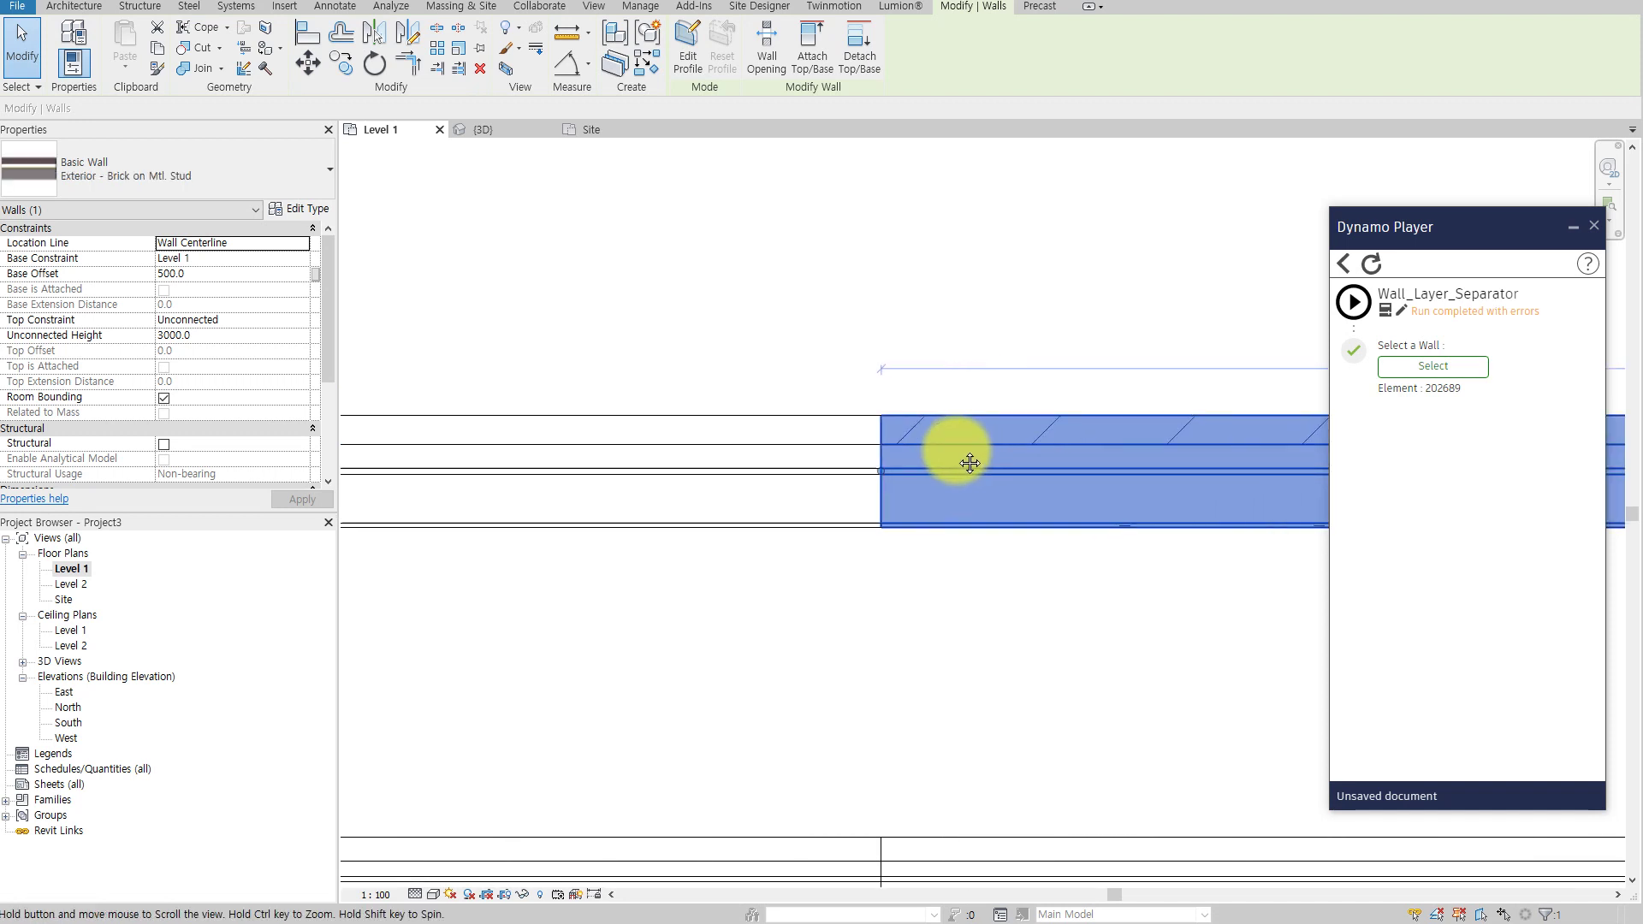
click(813, 436)
scroll(825, 464, up, 2)
click(825, 463)
scroll(867, 489, up, 2)
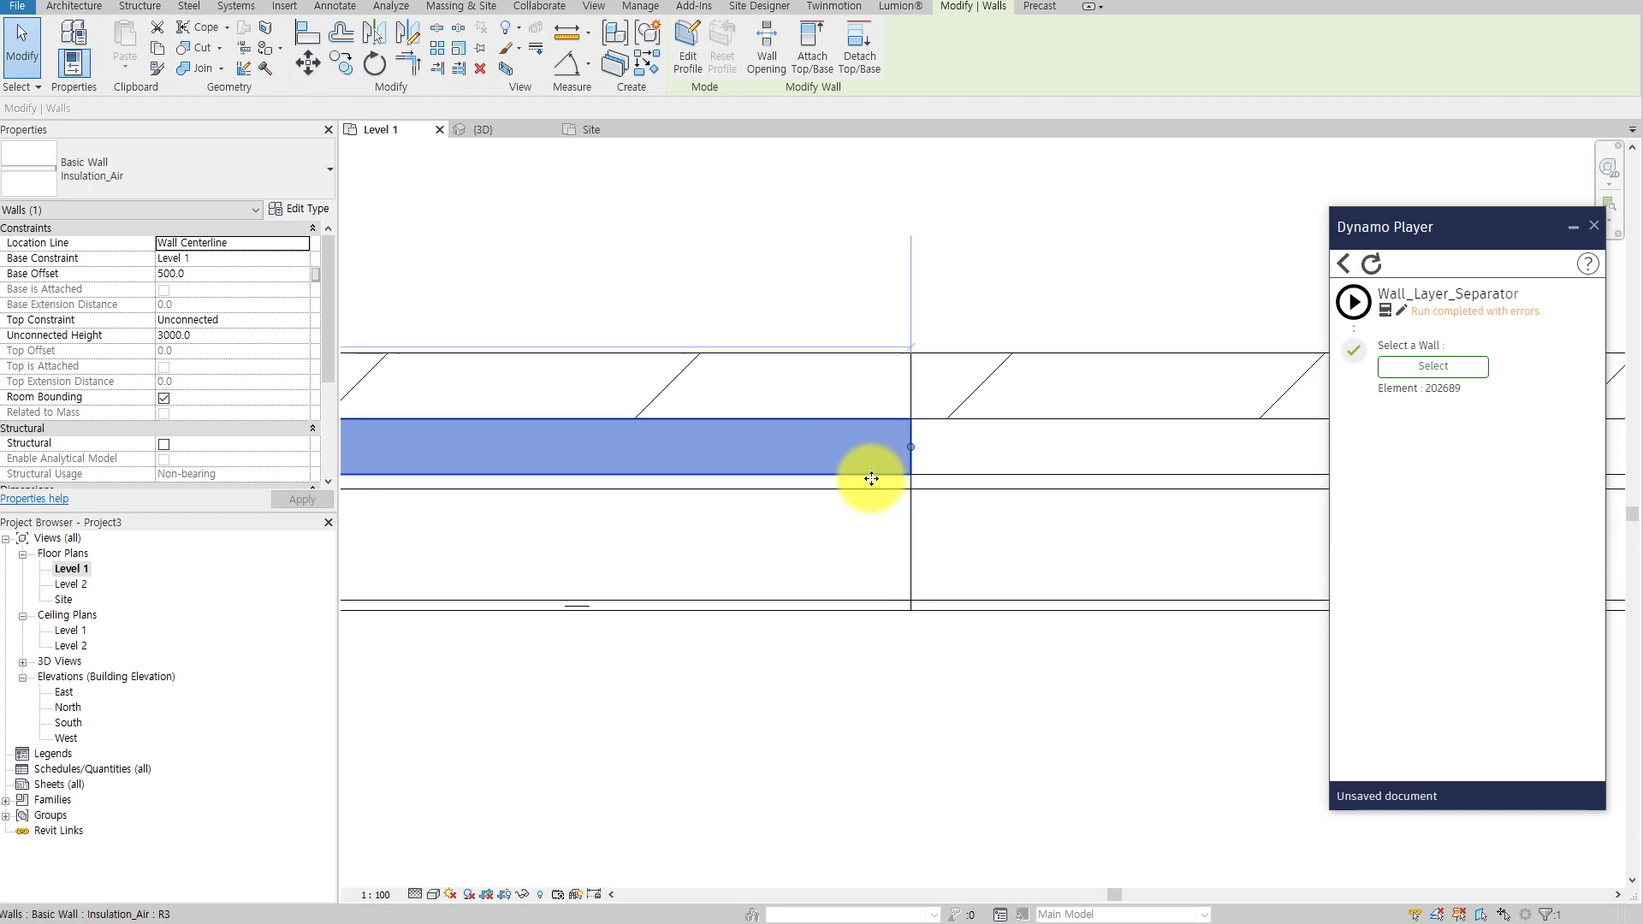
click(597, 773)
click(789, 562)
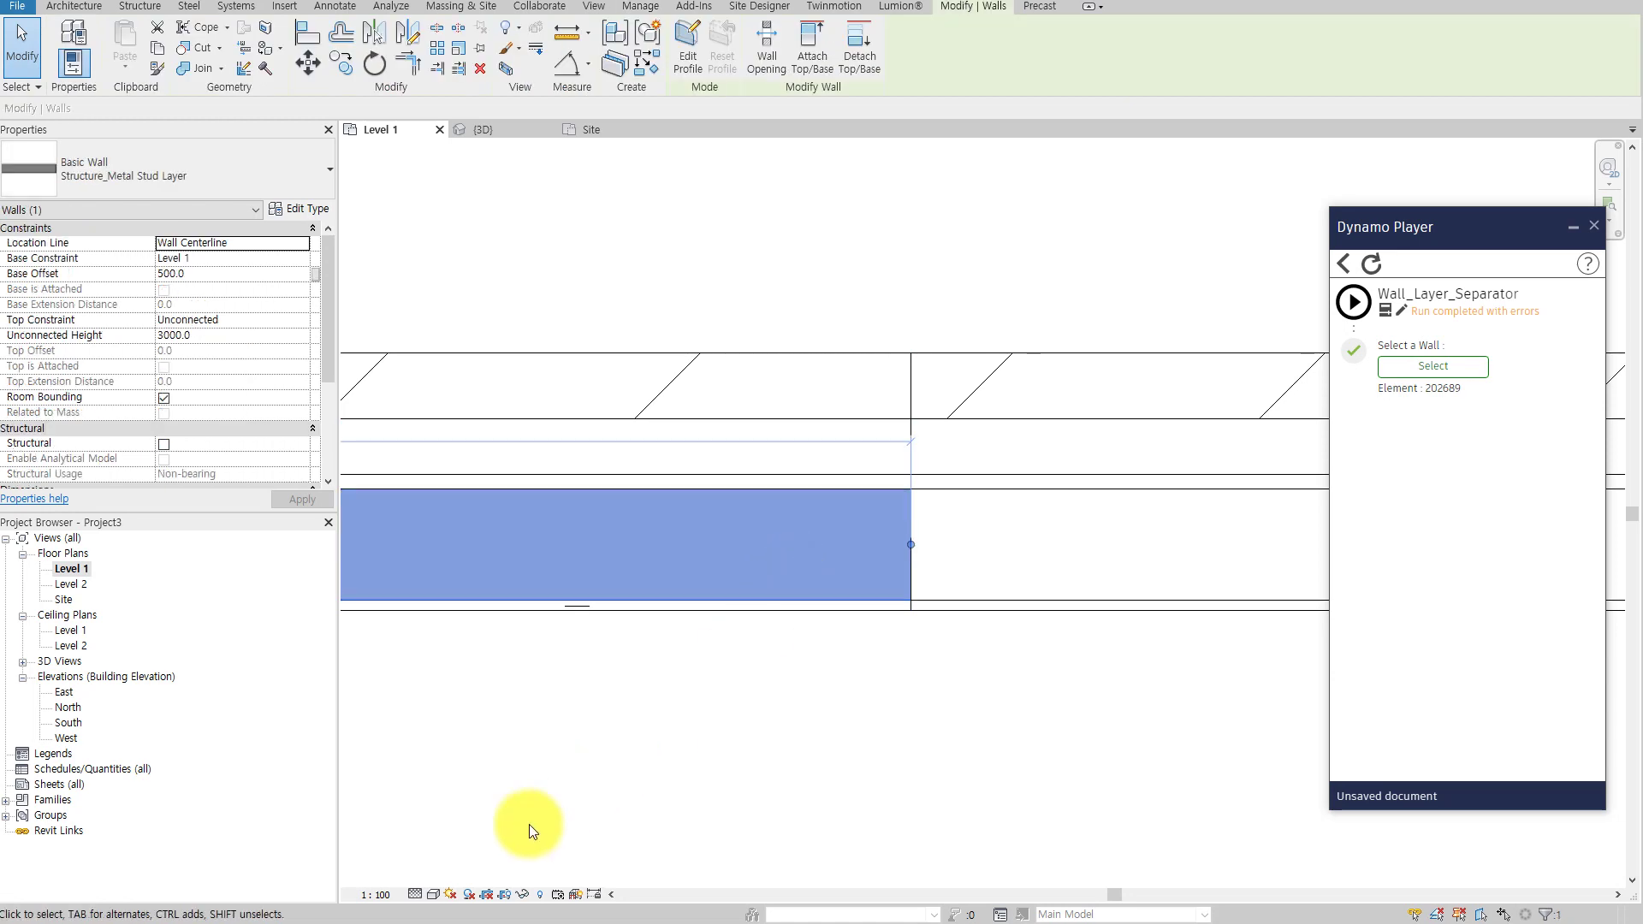
Switch the Level 1 plan to Shaded and check the structure and gypsum board layers
click(436, 895)
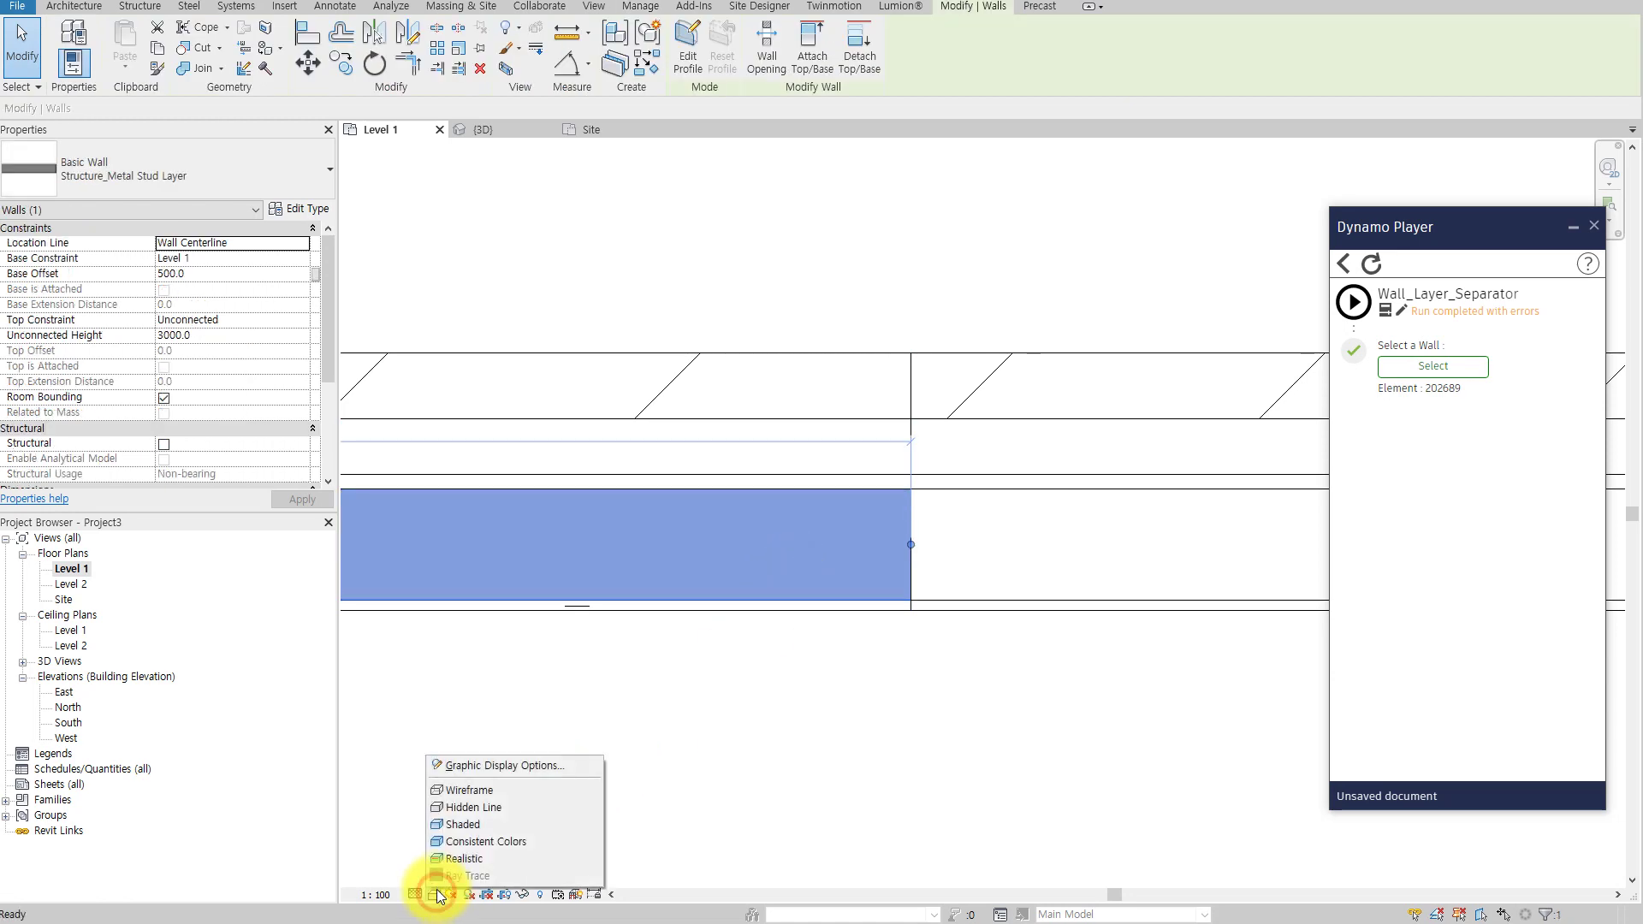
click(444, 825)
click(663, 748)
click(1016, 551)
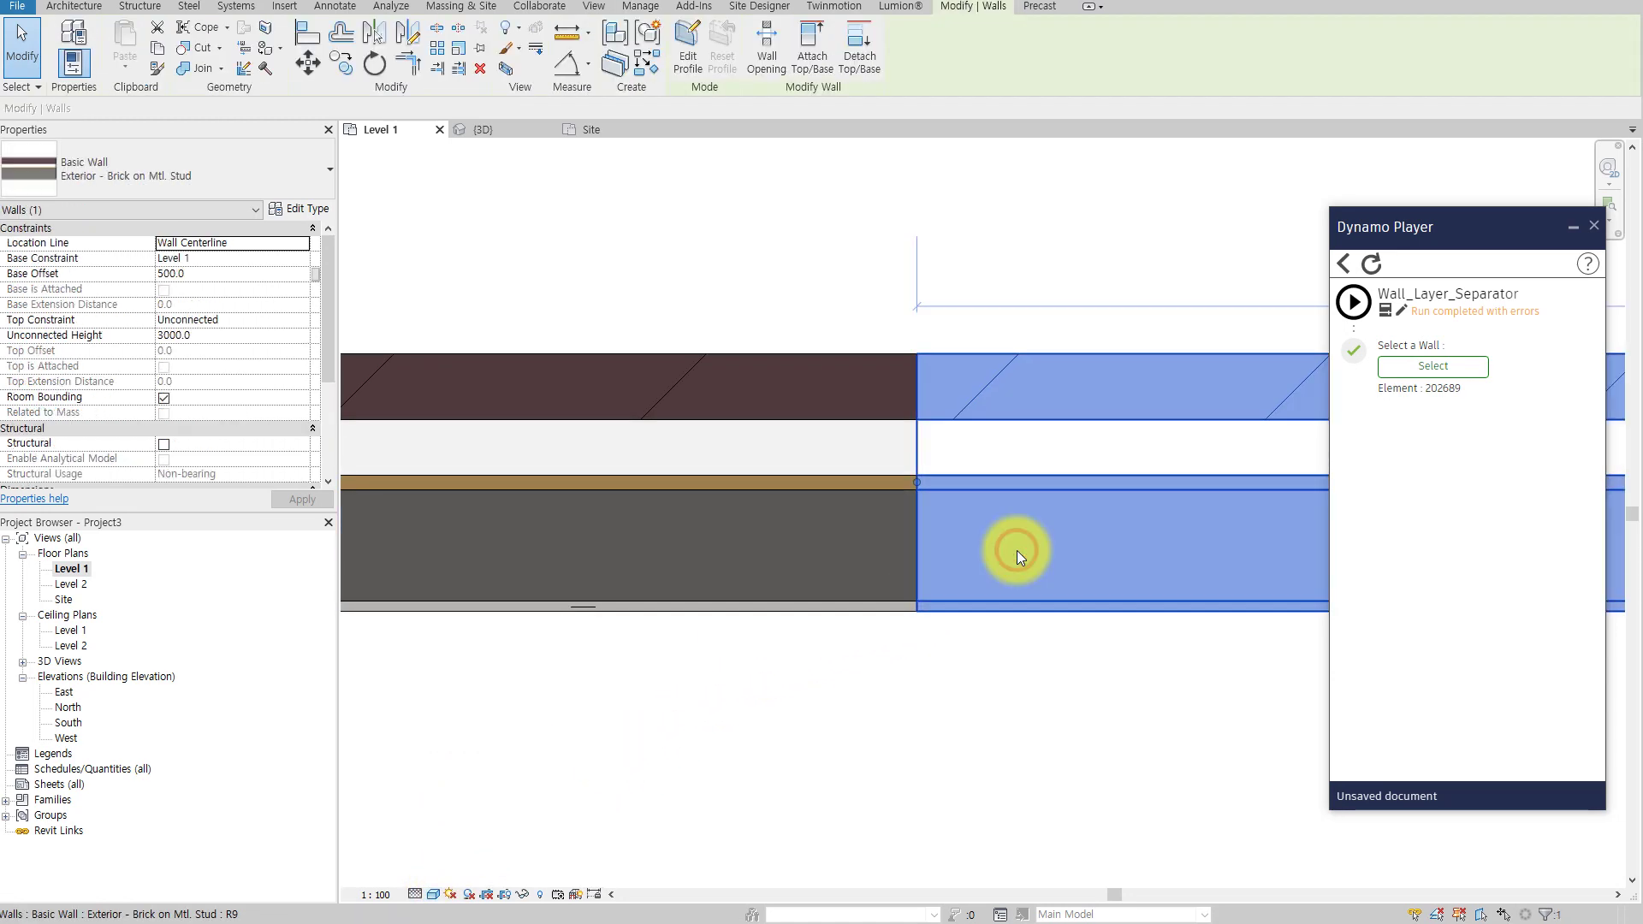
click(829, 553)
click(828, 617)
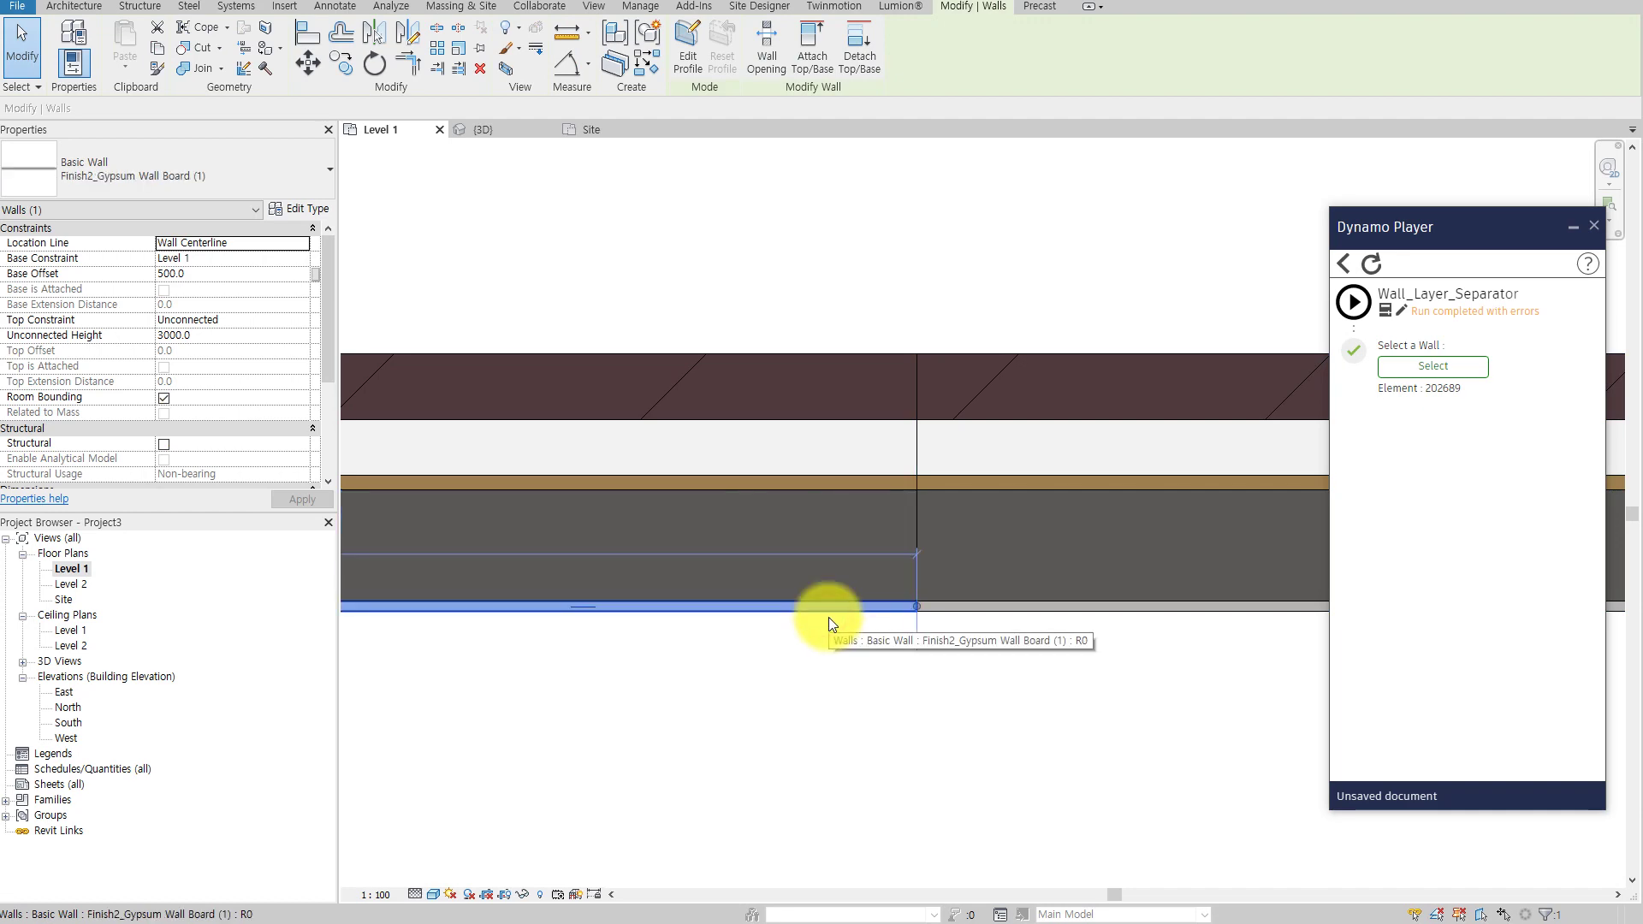
click(850, 734)
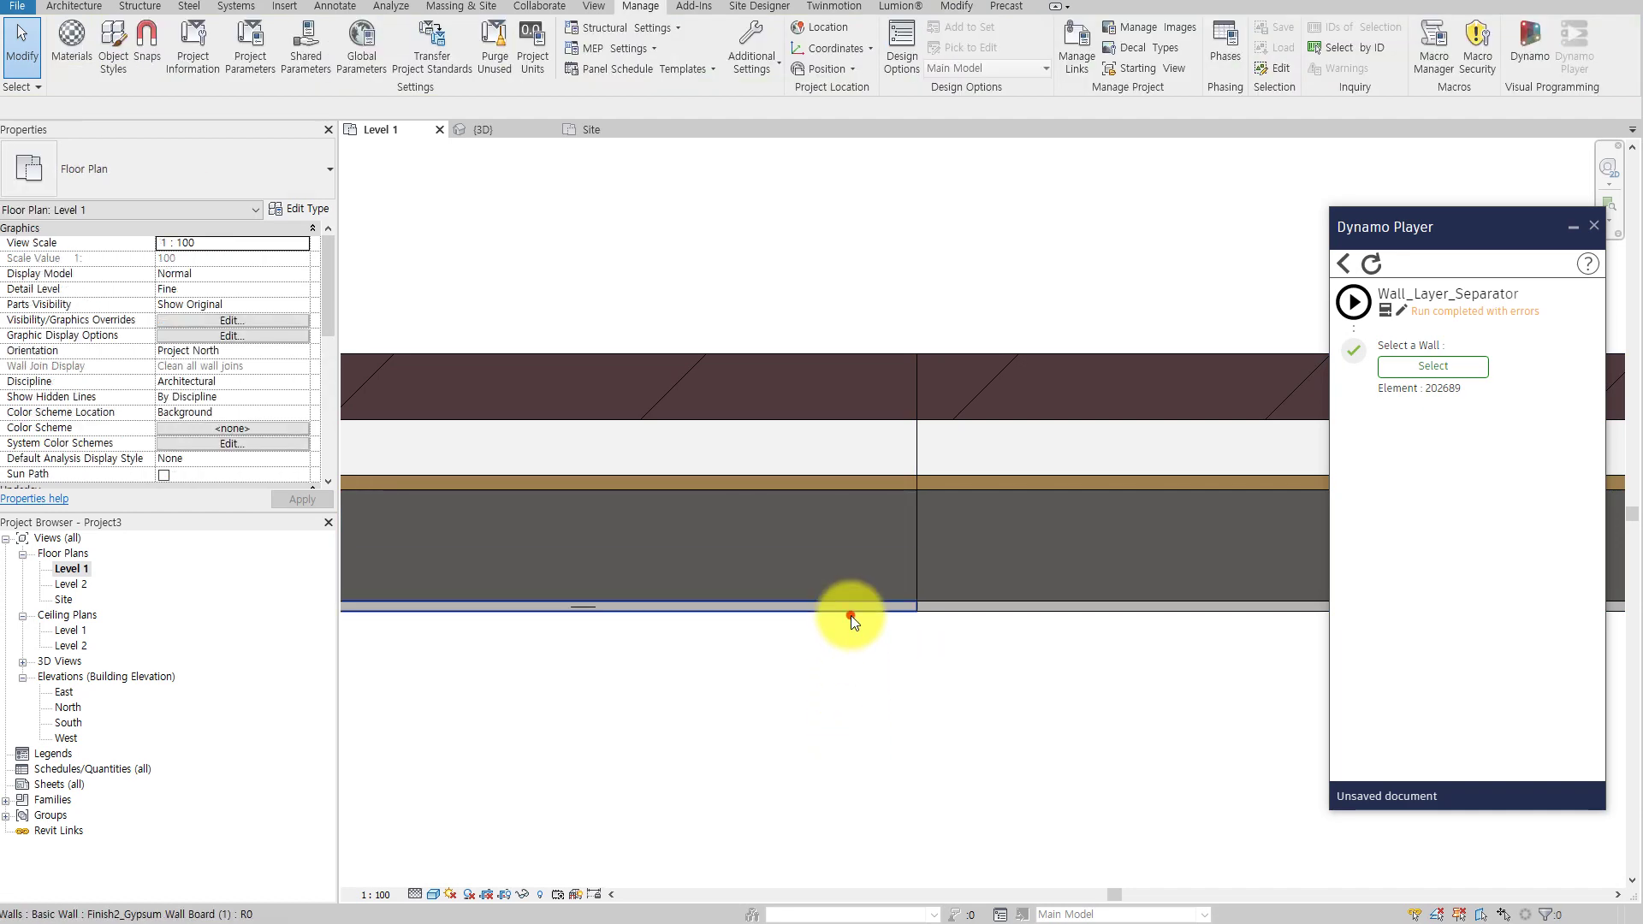
Test-delete the gypsum board strip and structure layer walls, then undo the structure deletion
click(851, 614)
key(Delete)
click(837, 560)
key(Delete)
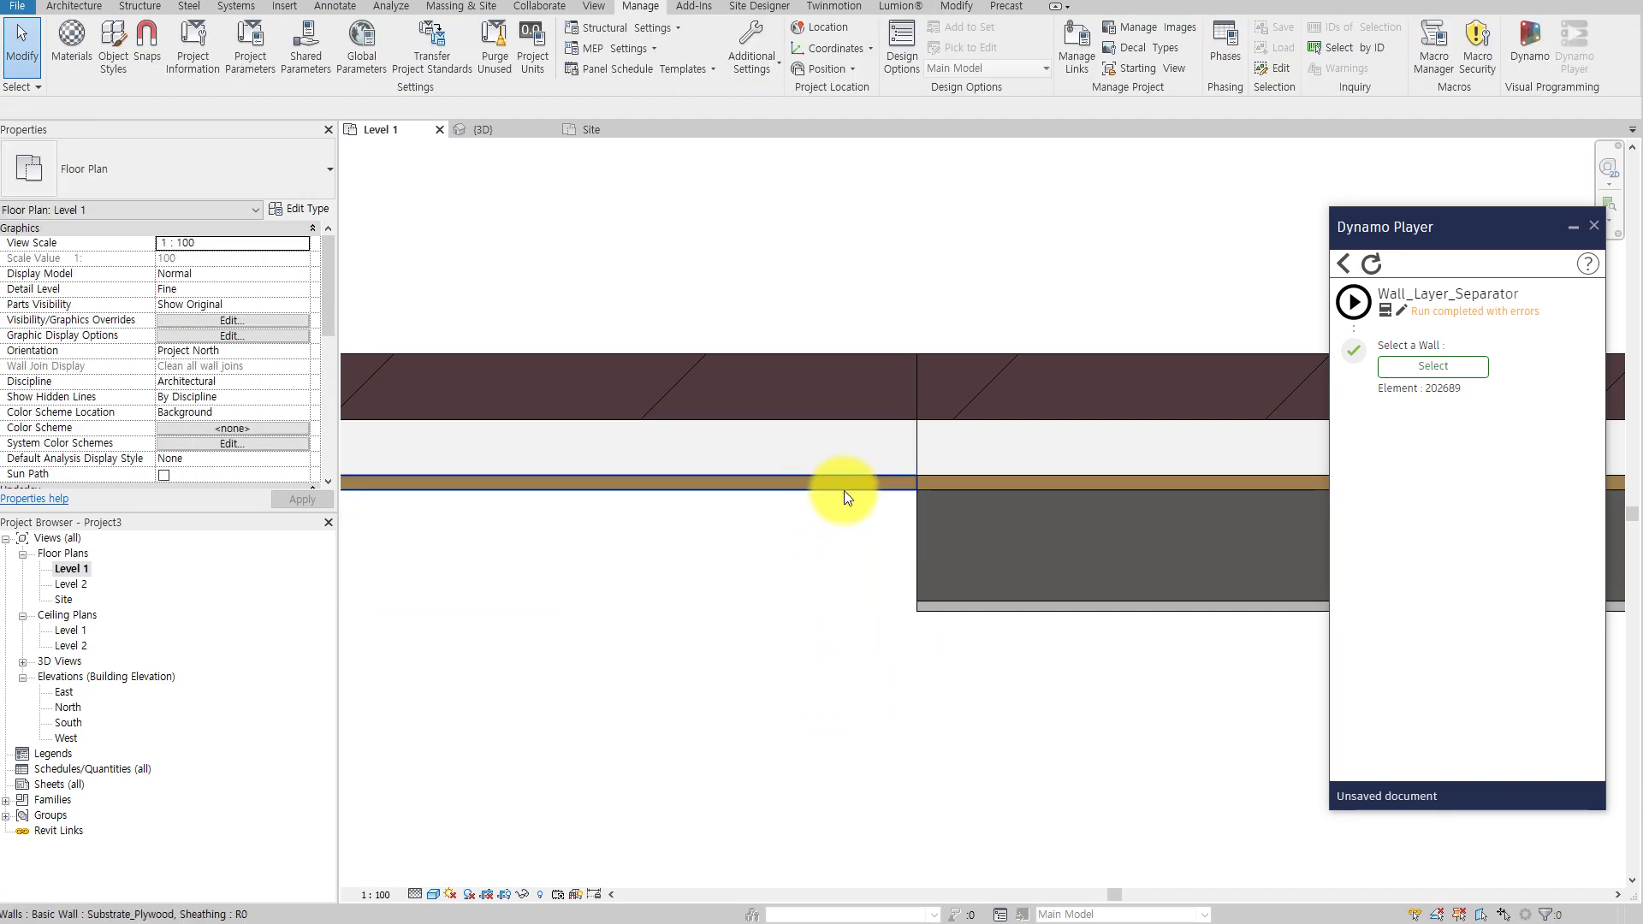
key(ctrl+z)
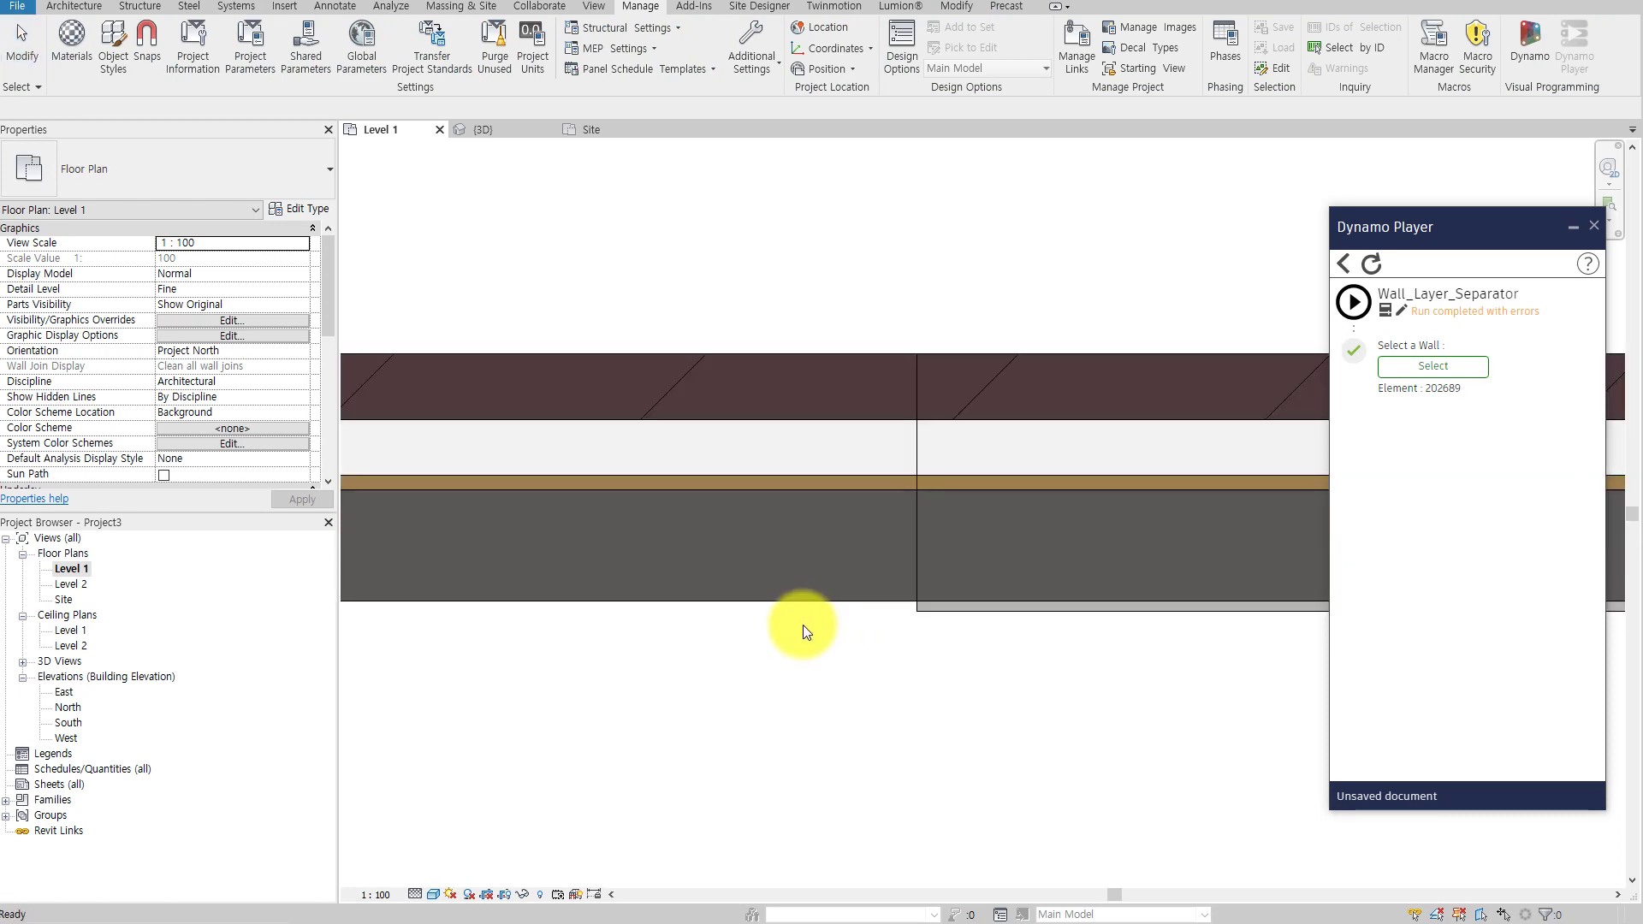
Restore the gypsum board strip, then inspect the layer walls in the {3D} view
key(ctrl+z)
click(482, 130)
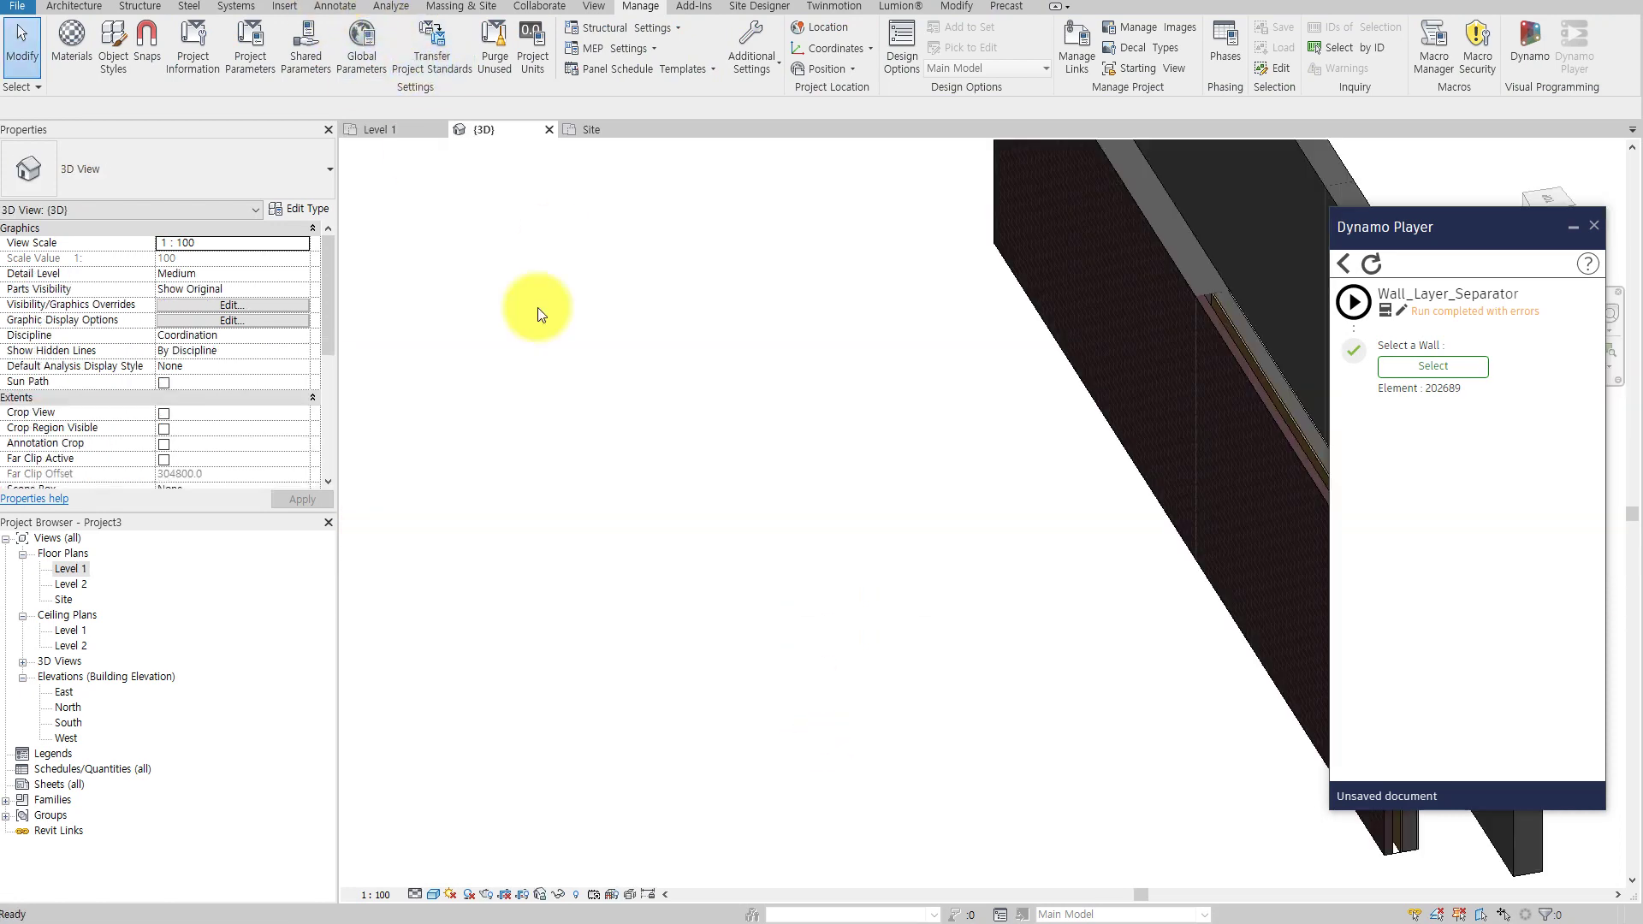
mouse_move(802, 600)
shift+middle_down()
mouse_move(698, 550)
mouse_move(653, 782)
shift+middle_up()
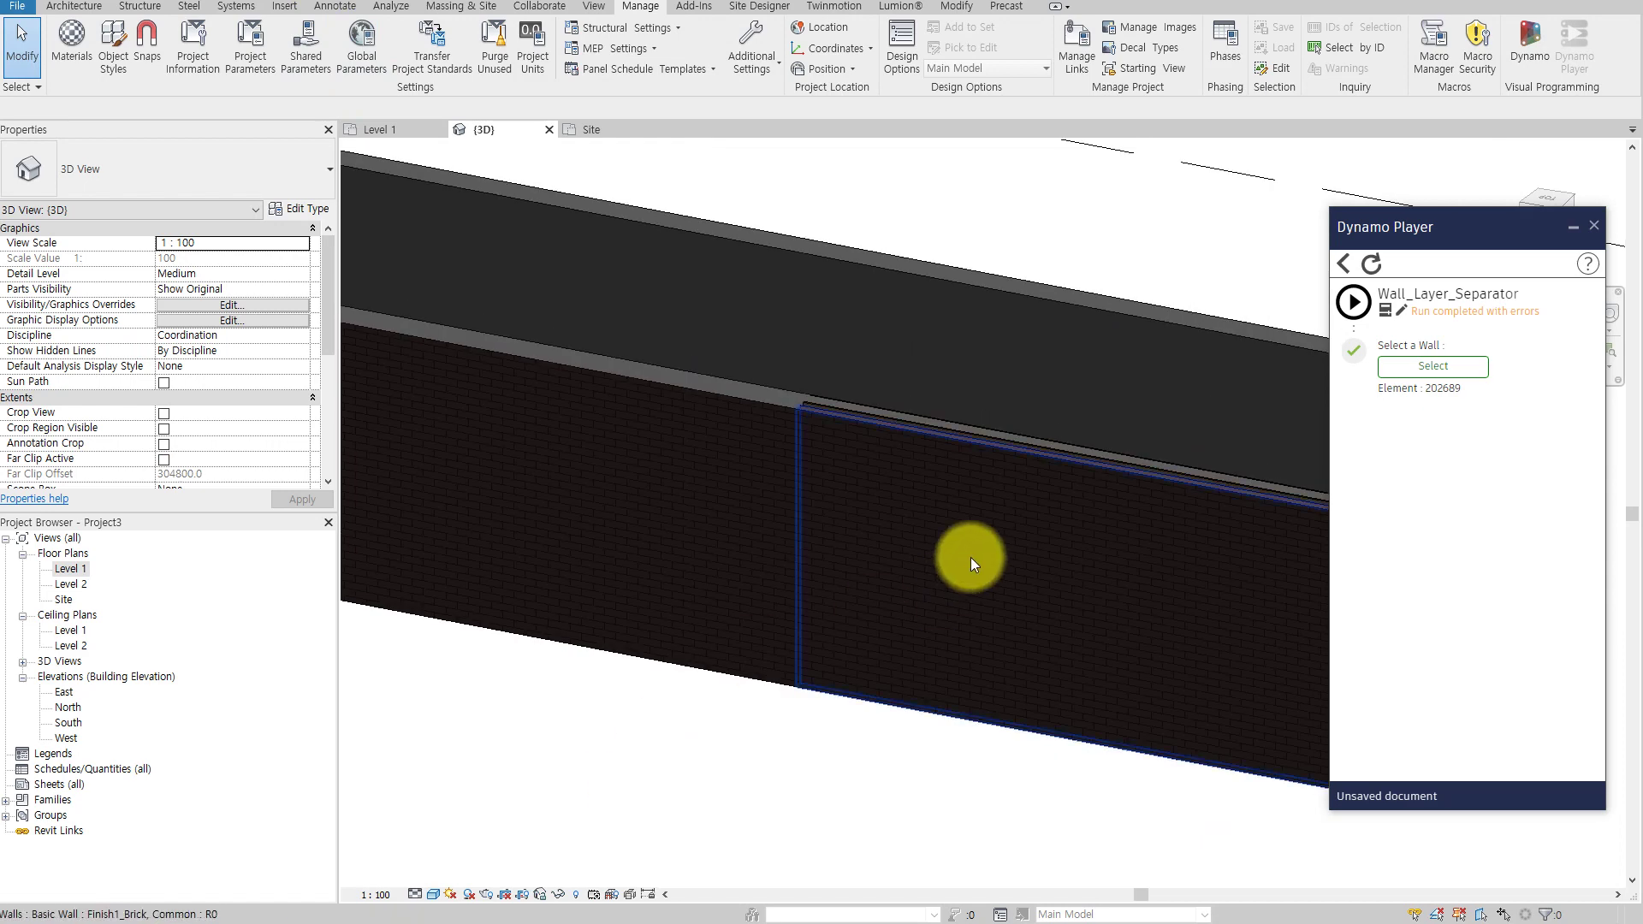
click(971, 557)
mouse_move(970, 558)
shift+middle_down()
mouse_move(860, 523)
mouse_move(946, 533)
mouse_move(861, 391)
mouse_move(868, 473)
shift+middle_up()
click(946, 533)
scroll(946, 532, up, 2)
scroll(946, 532, up, 2)
scroll(945, 533, down, 4)
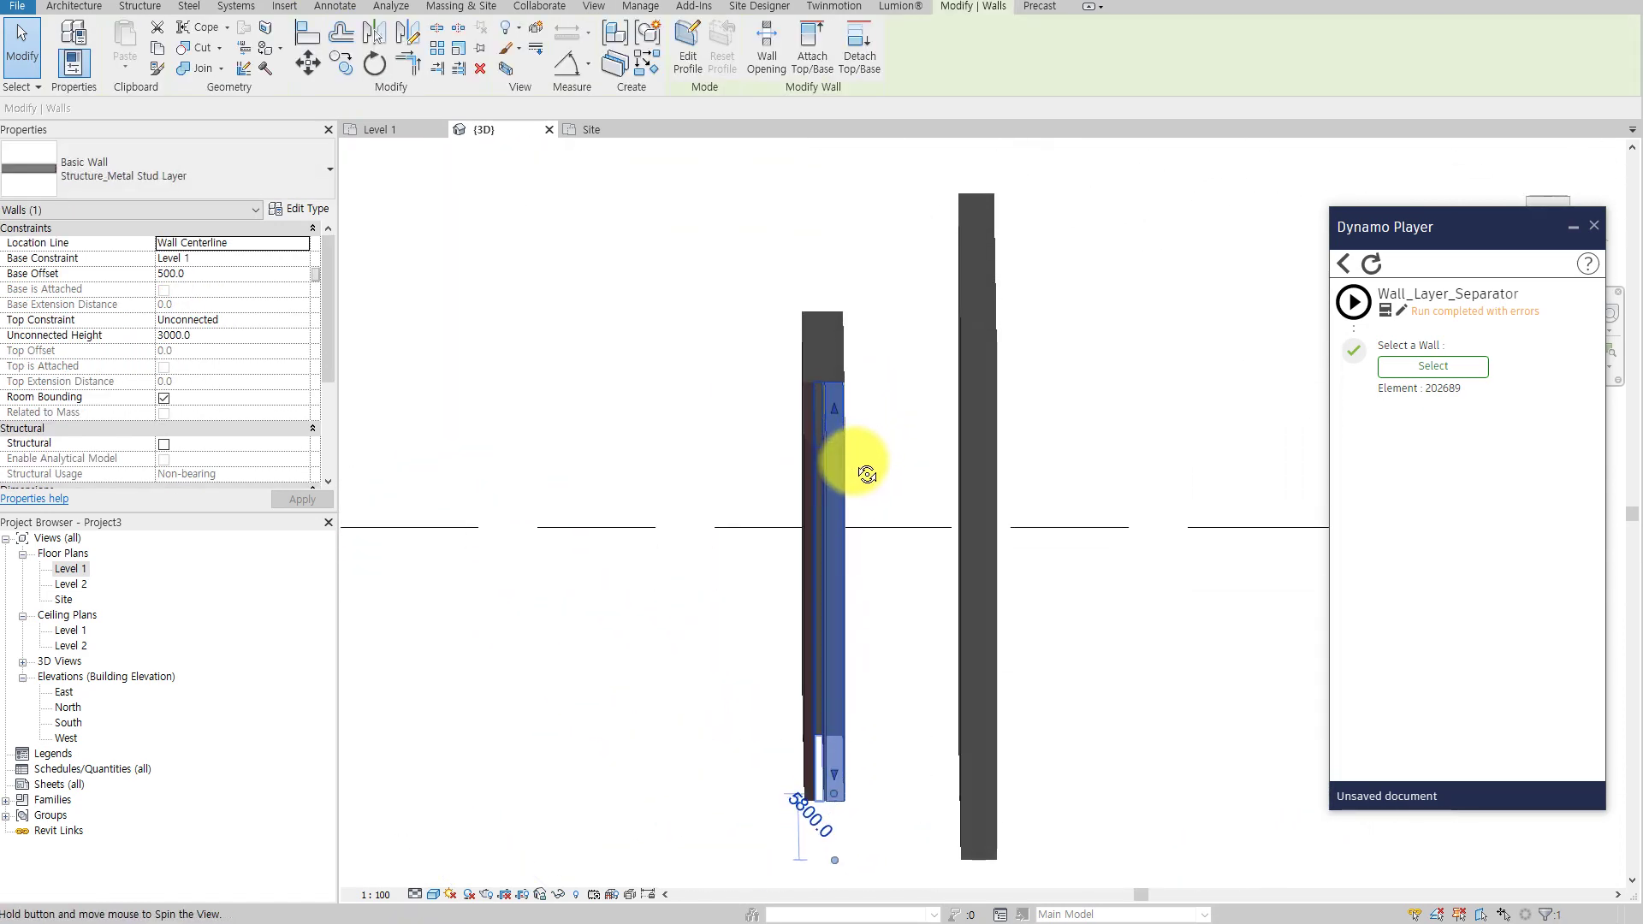
click(868, 565)
mouse_move(893, 606)
shift+middle_down()
mouse_move(859, 718)
mouse_move(882, 744)
shift+middle_up()
Delete the six separated layer walls and reopen the Level 1 floor plan
drag(883, 744, 748, 536)
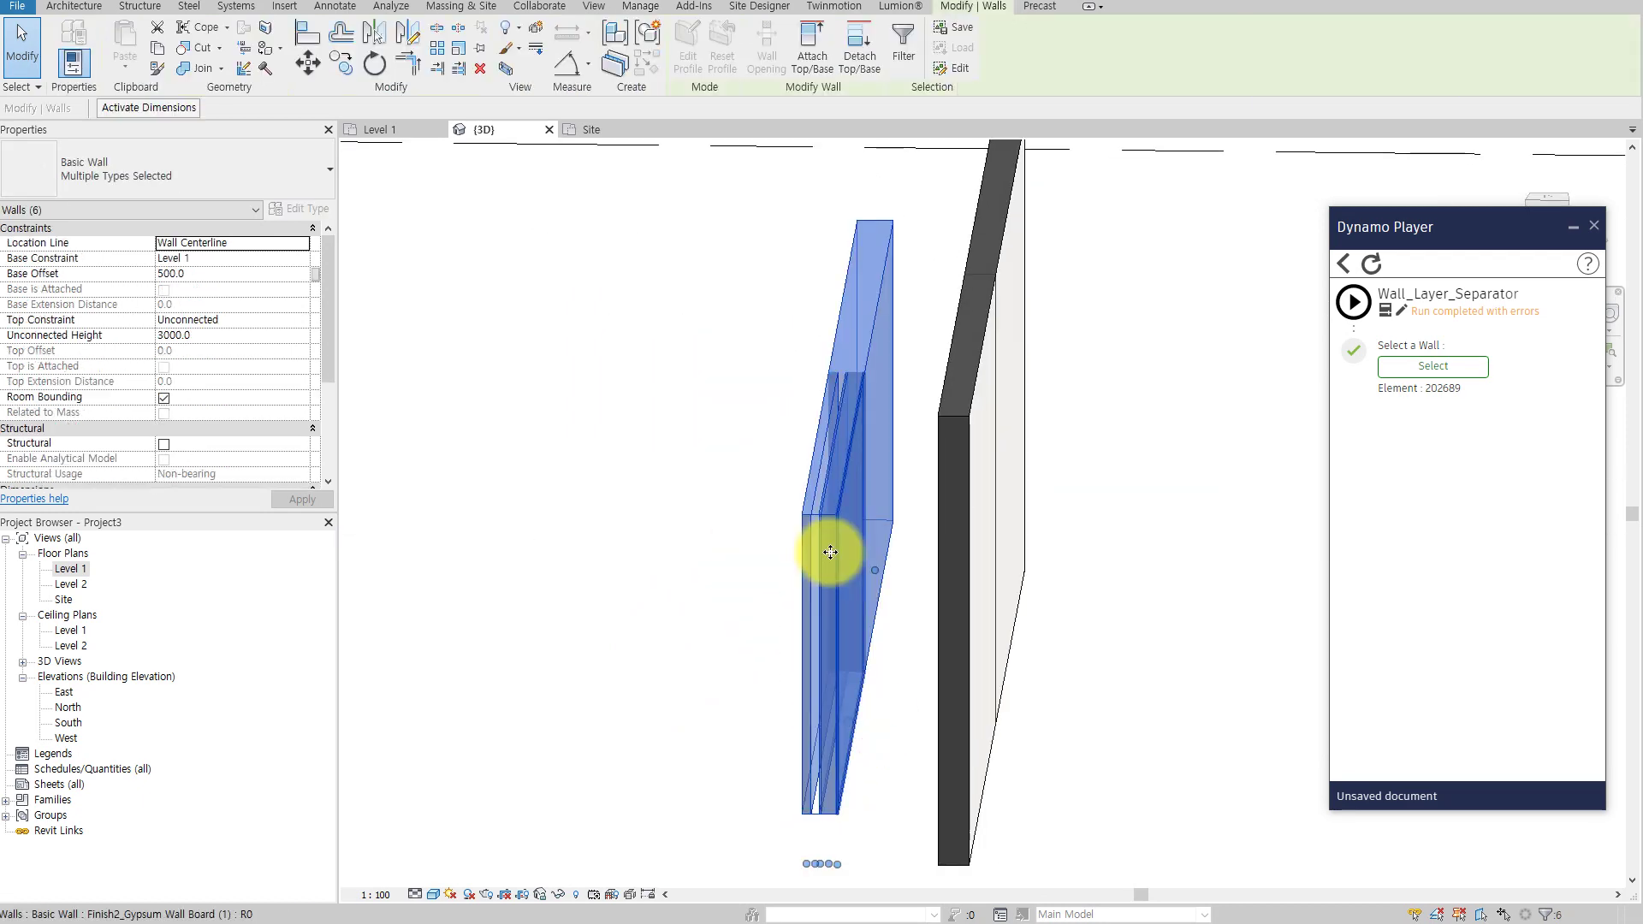
key(Delete)
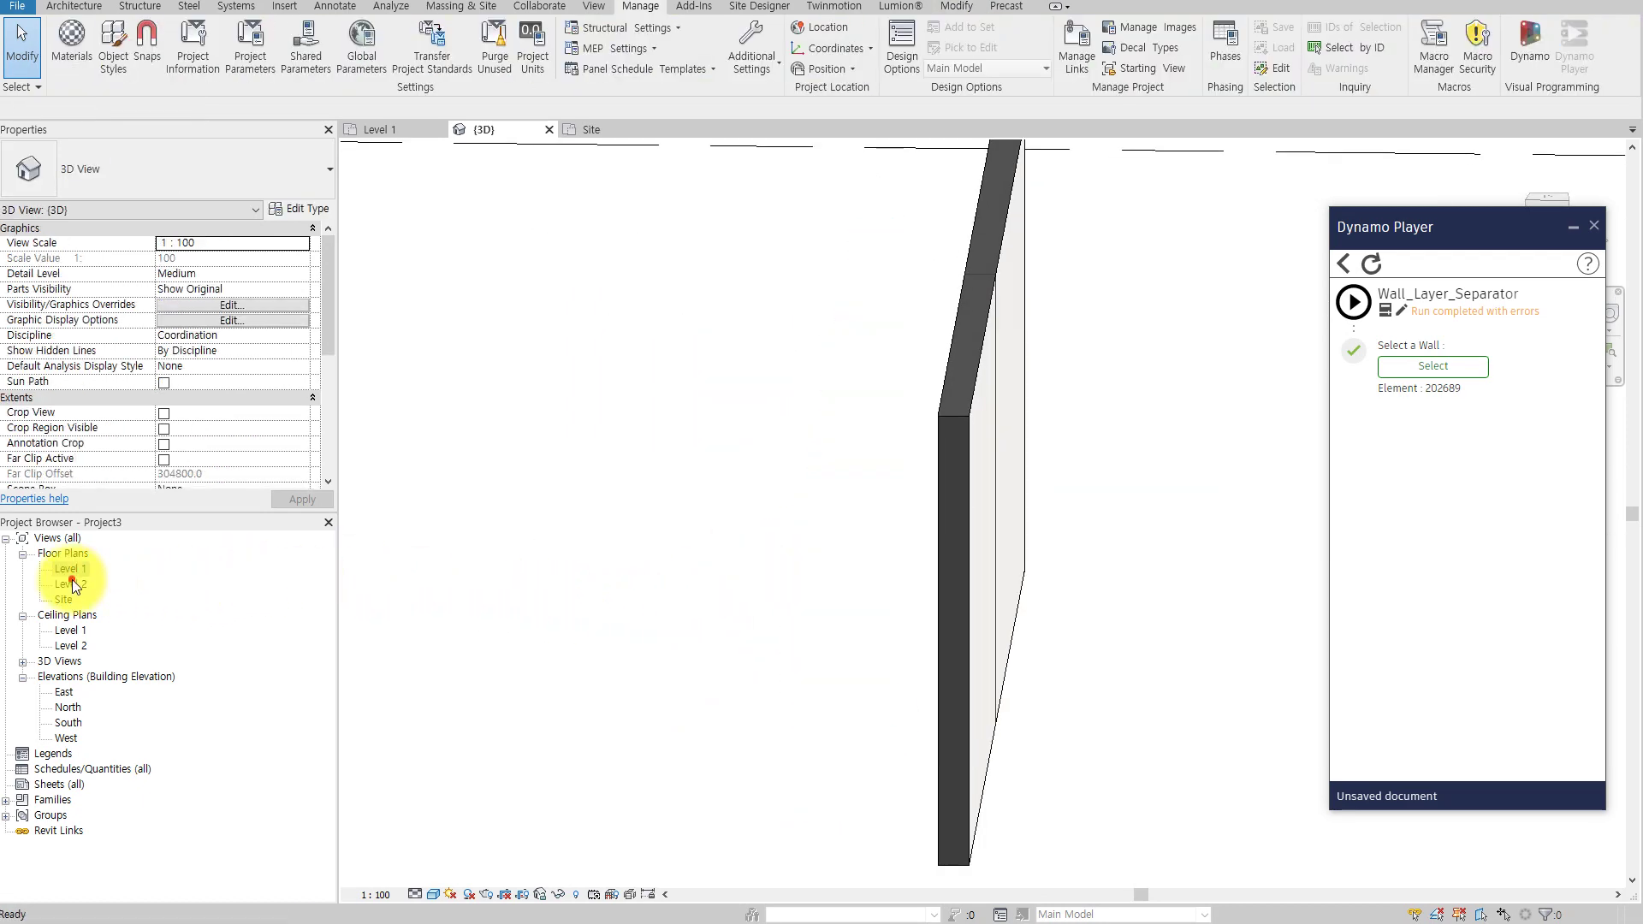
click(72, 584)
double_click(71, 569)
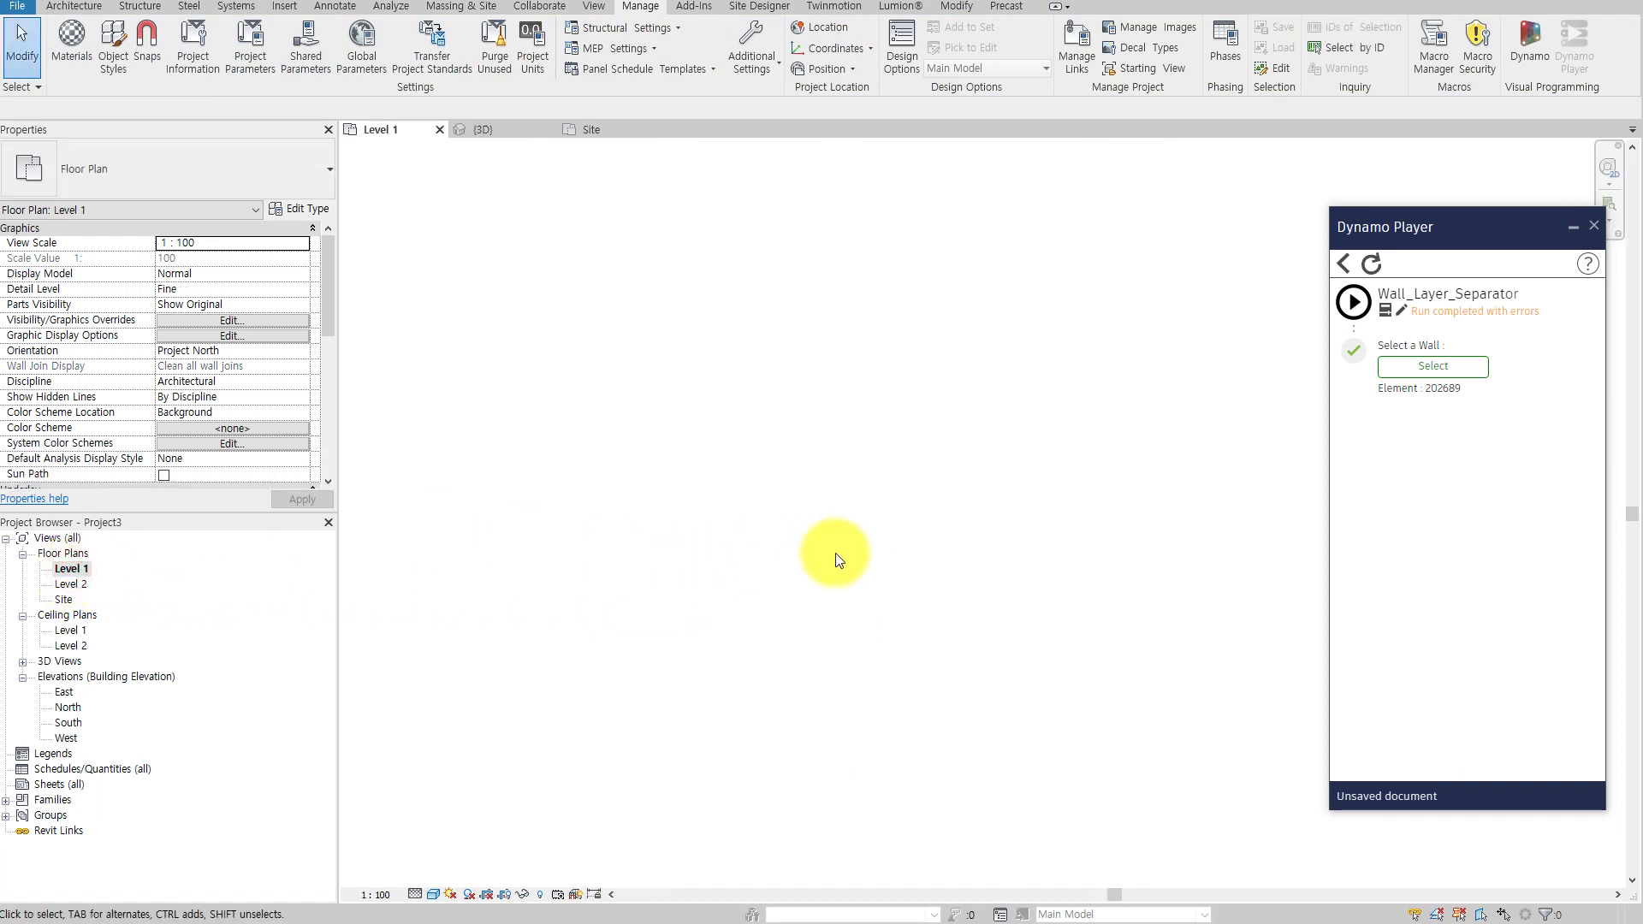
Pick the left Exterior - EIFS on Mtl Stud segment as input and run Wall_Layer_Separator
middle_drag(913, 609, 939, 339)
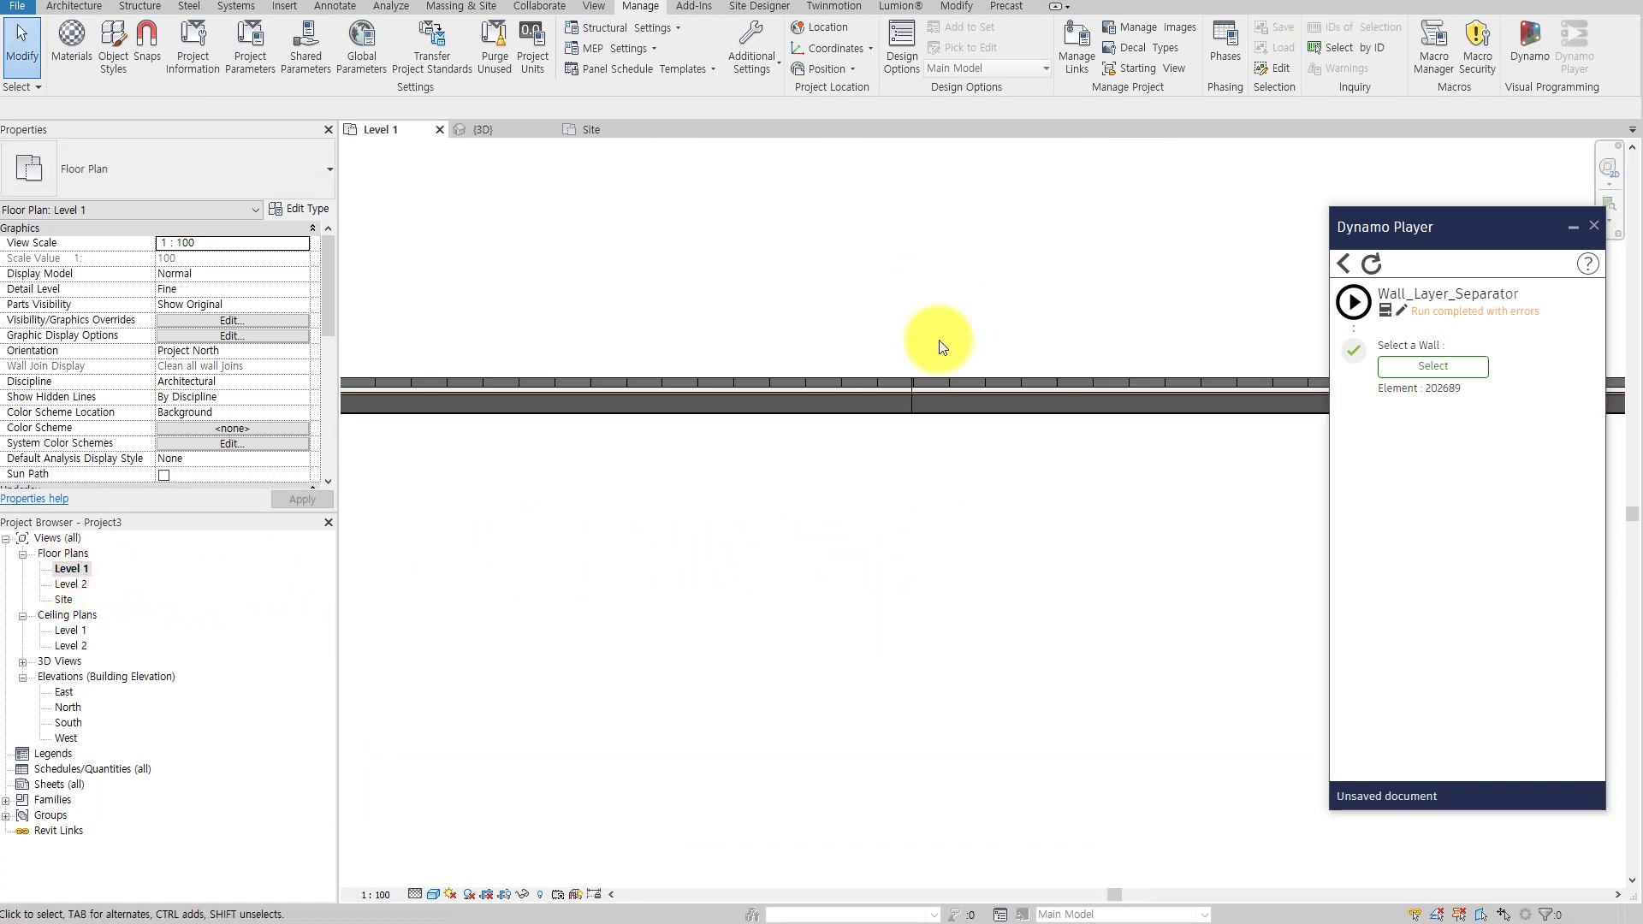
click(828, 403)
click(995, 400)
click(929, 499)
scroll(930, 499, up, 2)
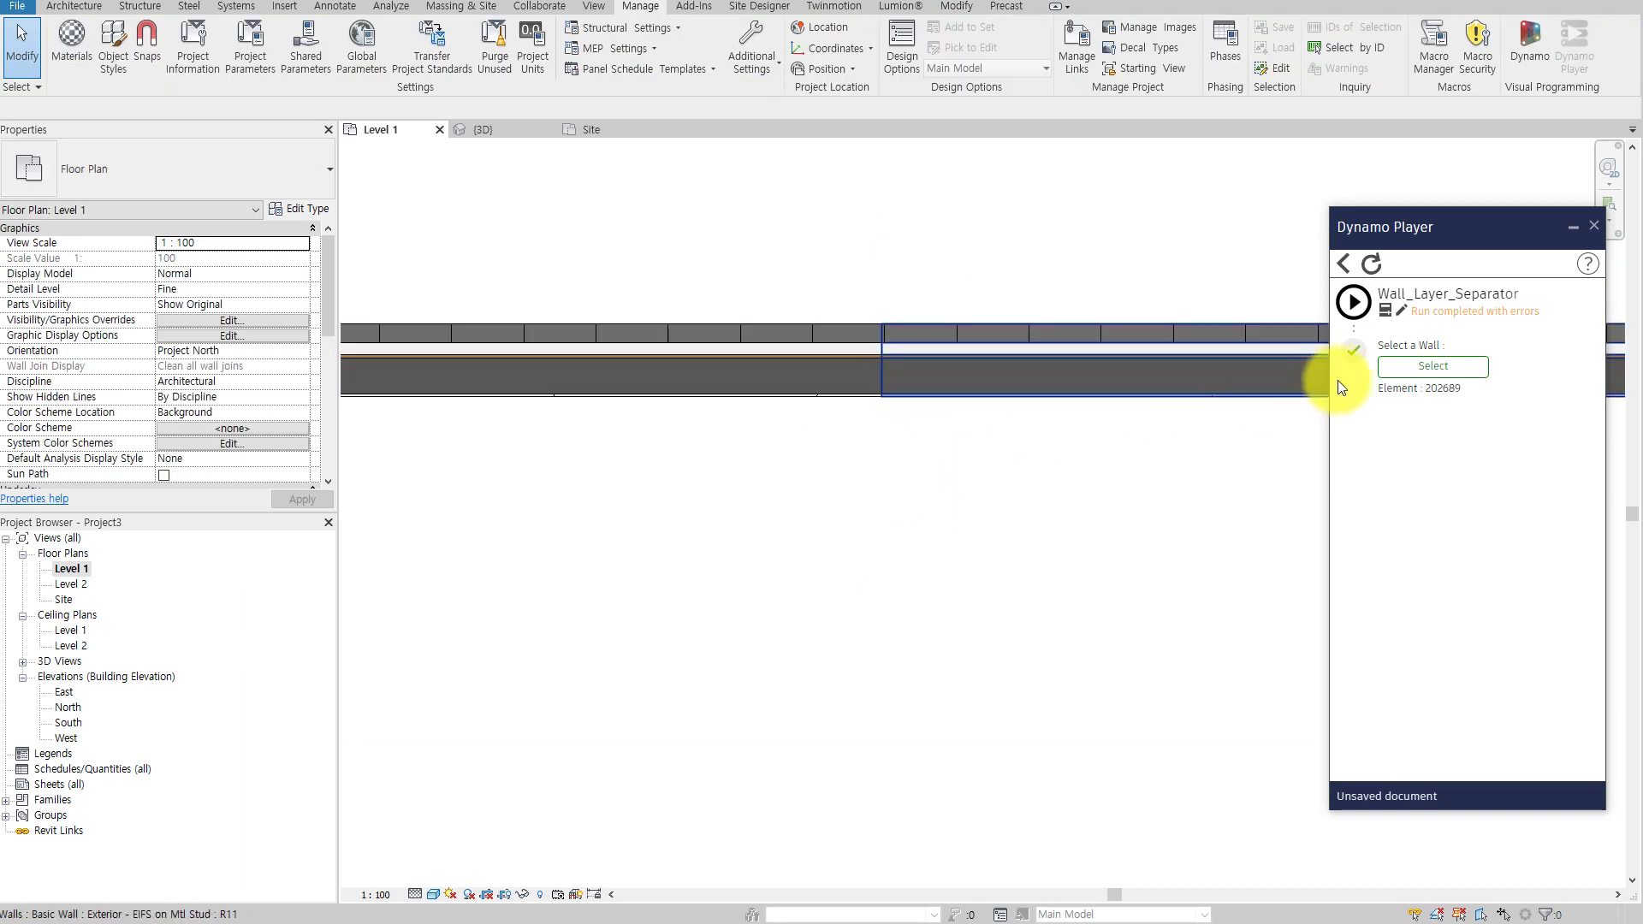
click(1403, 365)
click(815, 373)
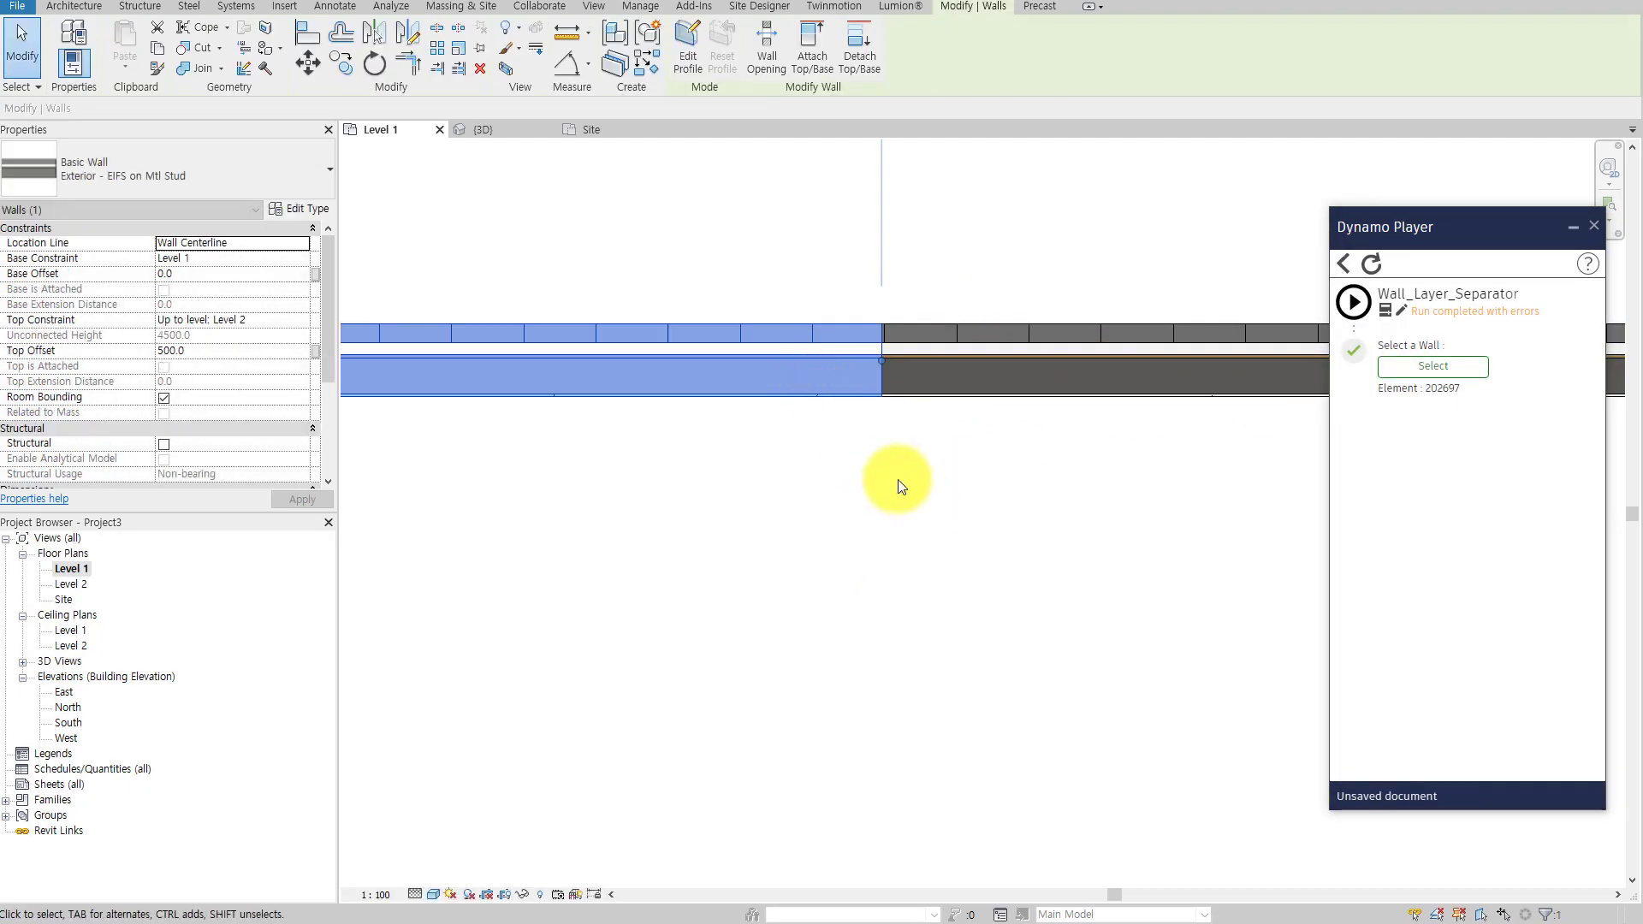
click(945, 507)
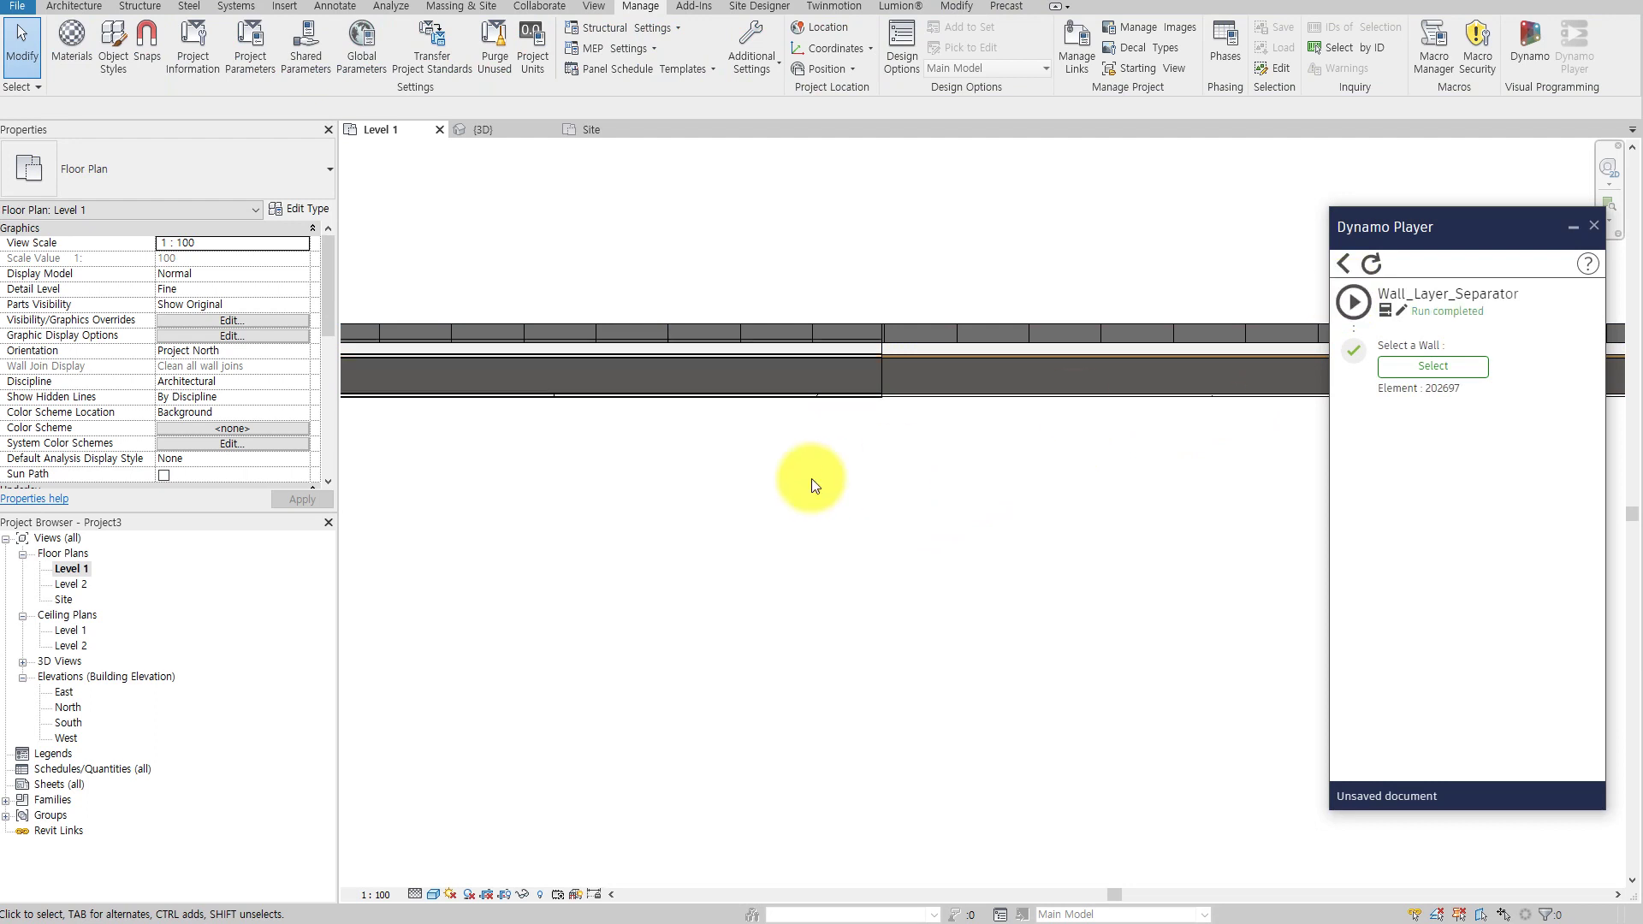
click(811, 479)
scroll(821, 349, up, 2)
scroll(823, 349, up, 3)
click(890, 353)
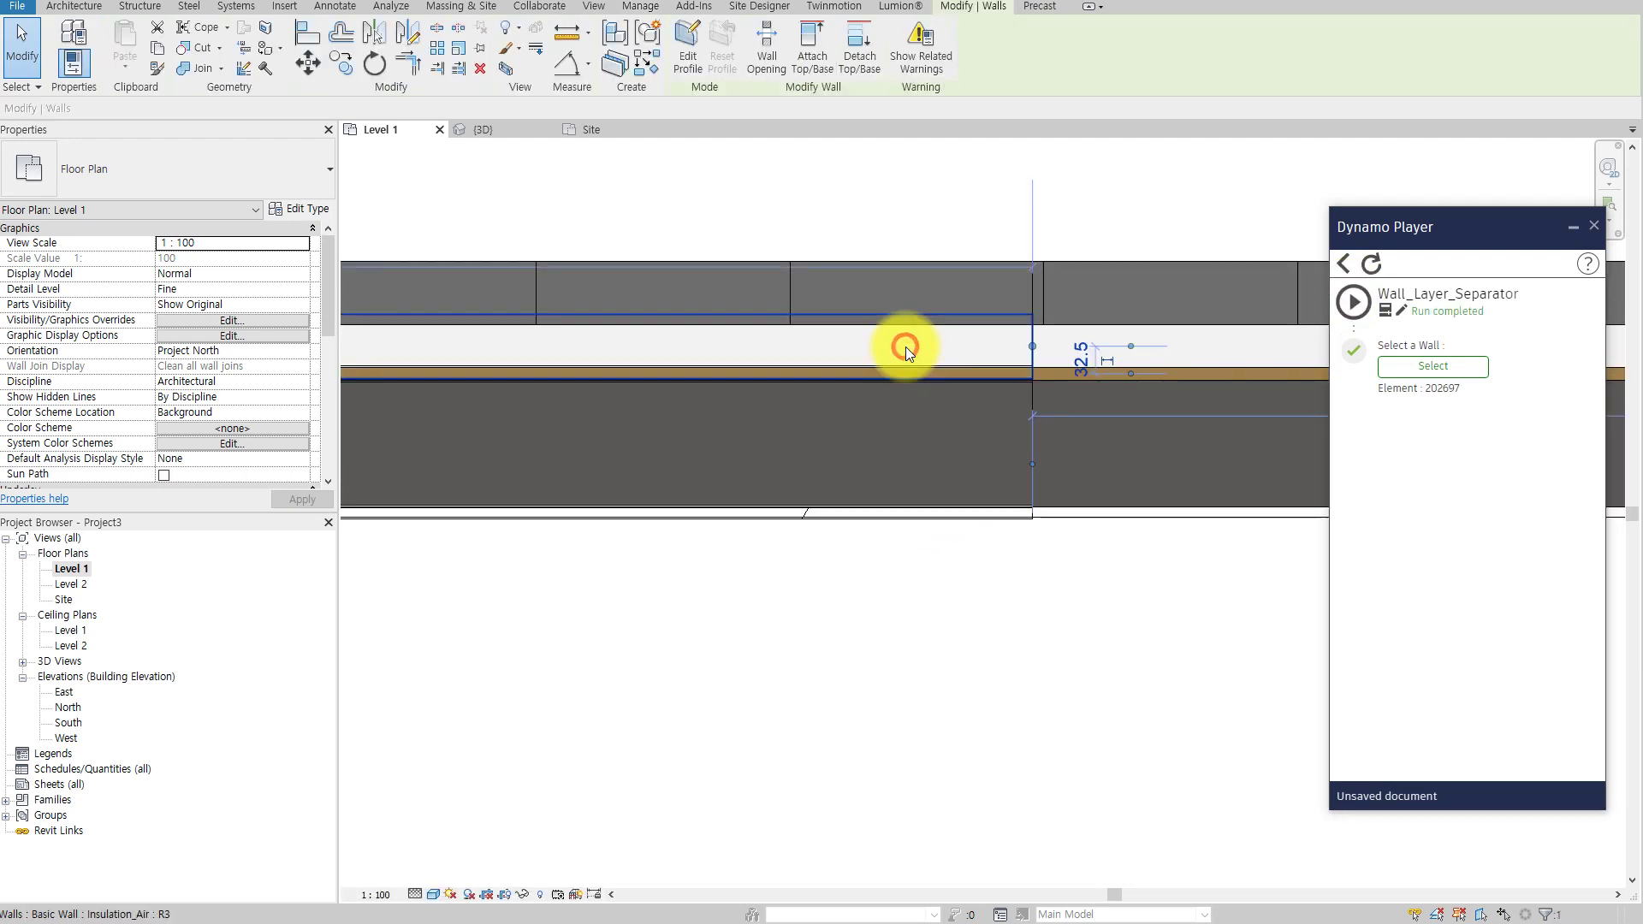
scroll(905, 347, up, 2)
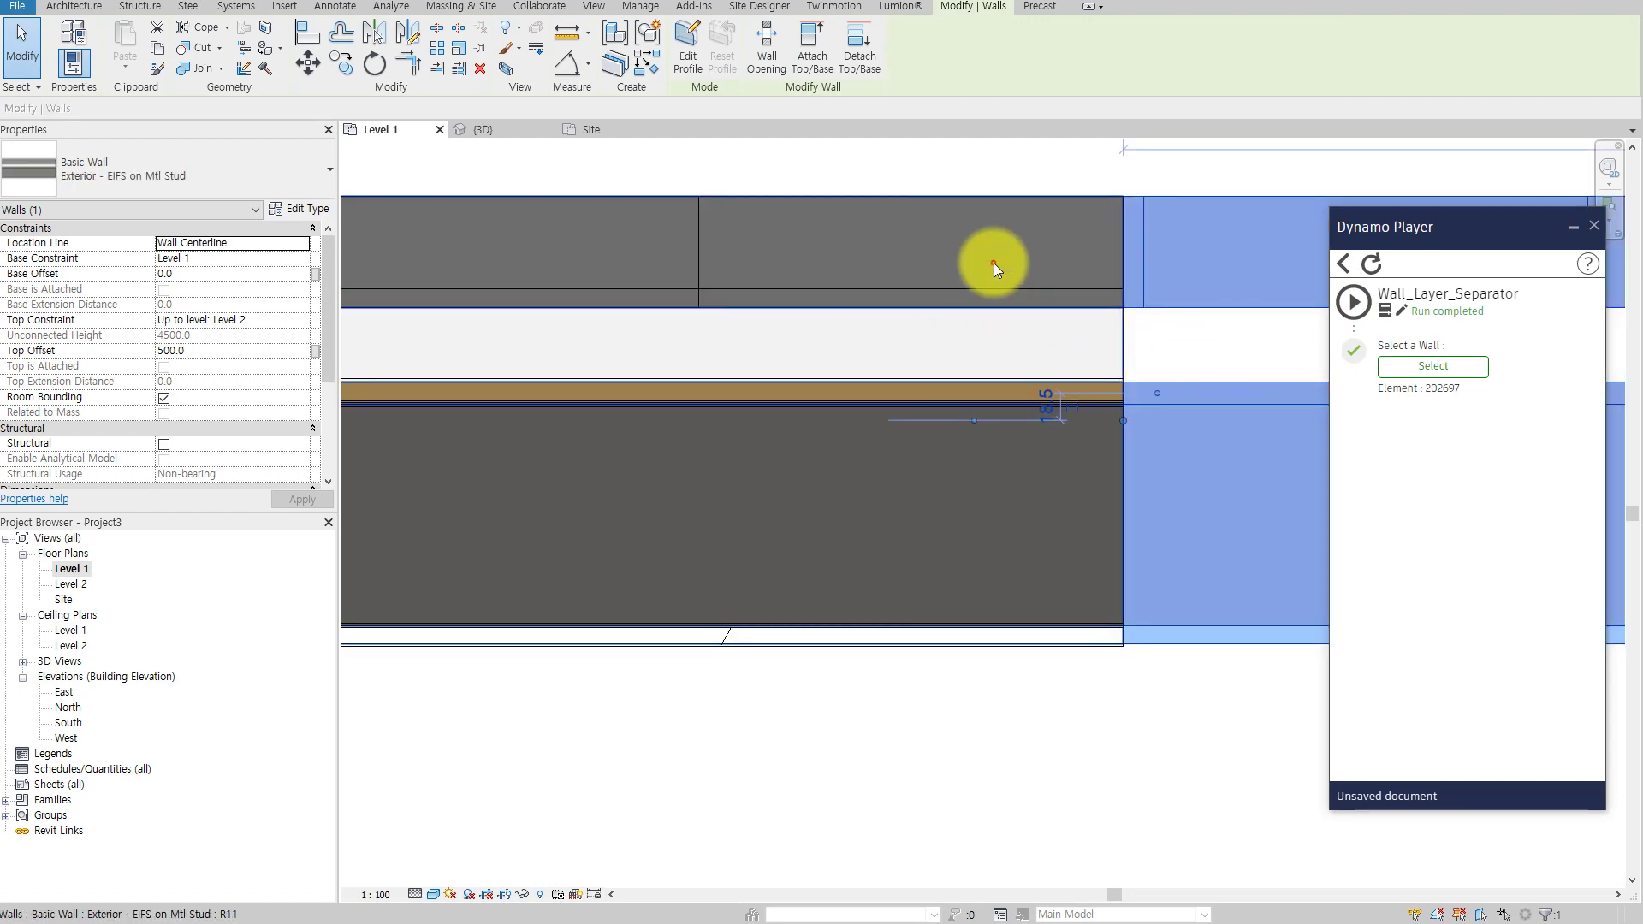
click(980, 330)
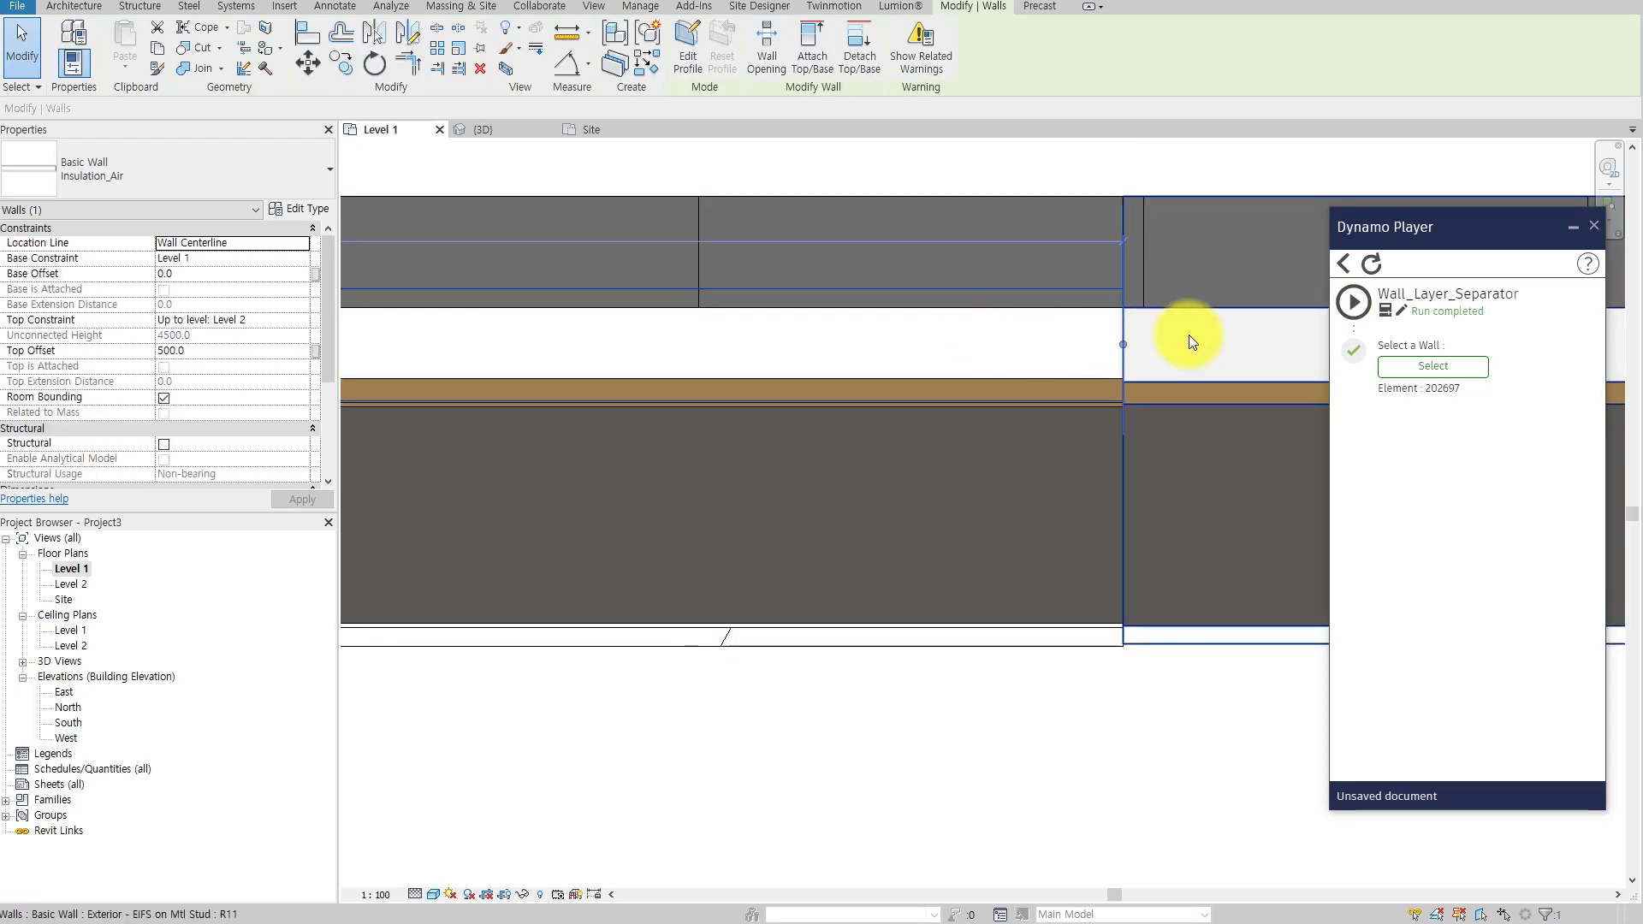
click(1189, 337)
click(1021, 266)
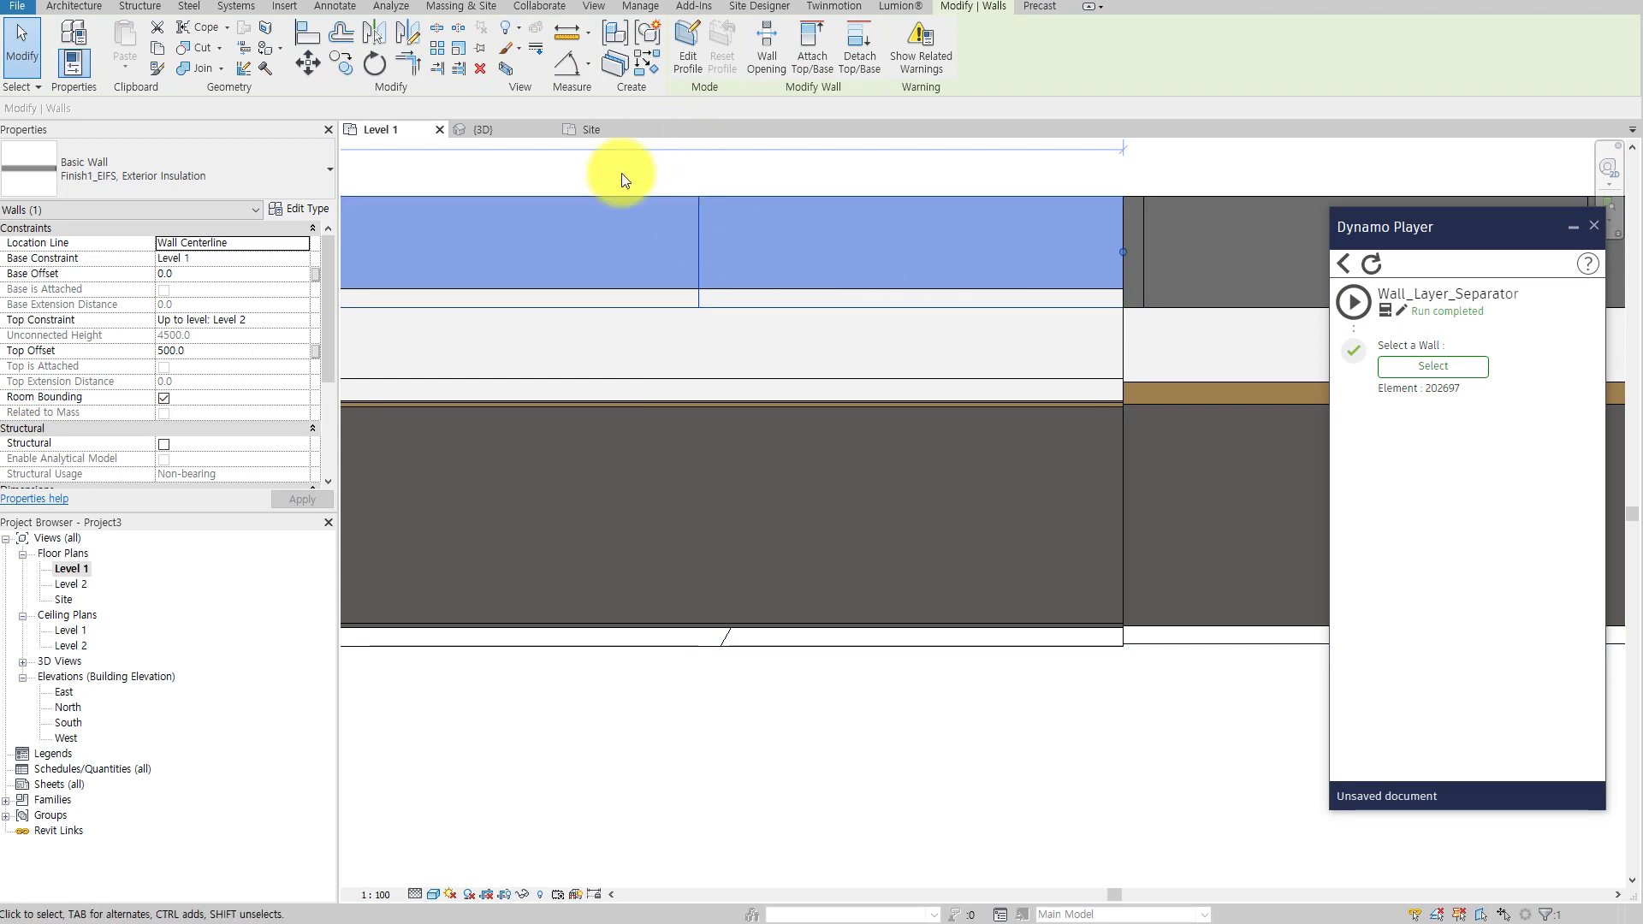
click(633, 746)
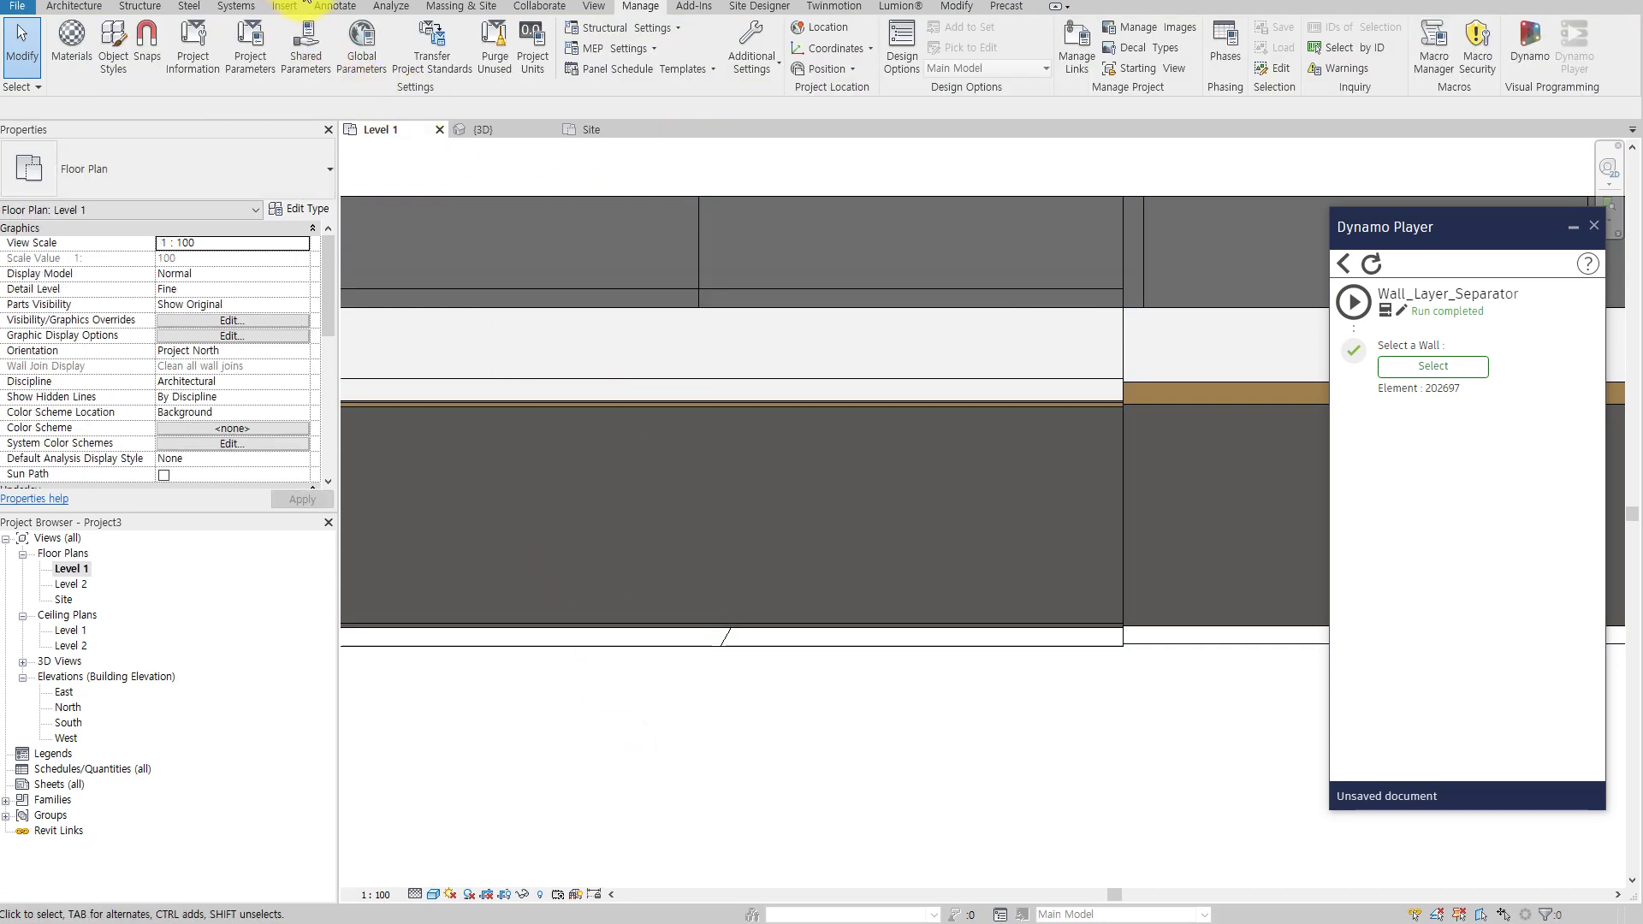
click(485, 130)
mouse_move(776, 448)
shift+middle_down()
mouse_move(854, 572)
mouse_move(679, 606)
shift+middle_up()
click(858, 576)
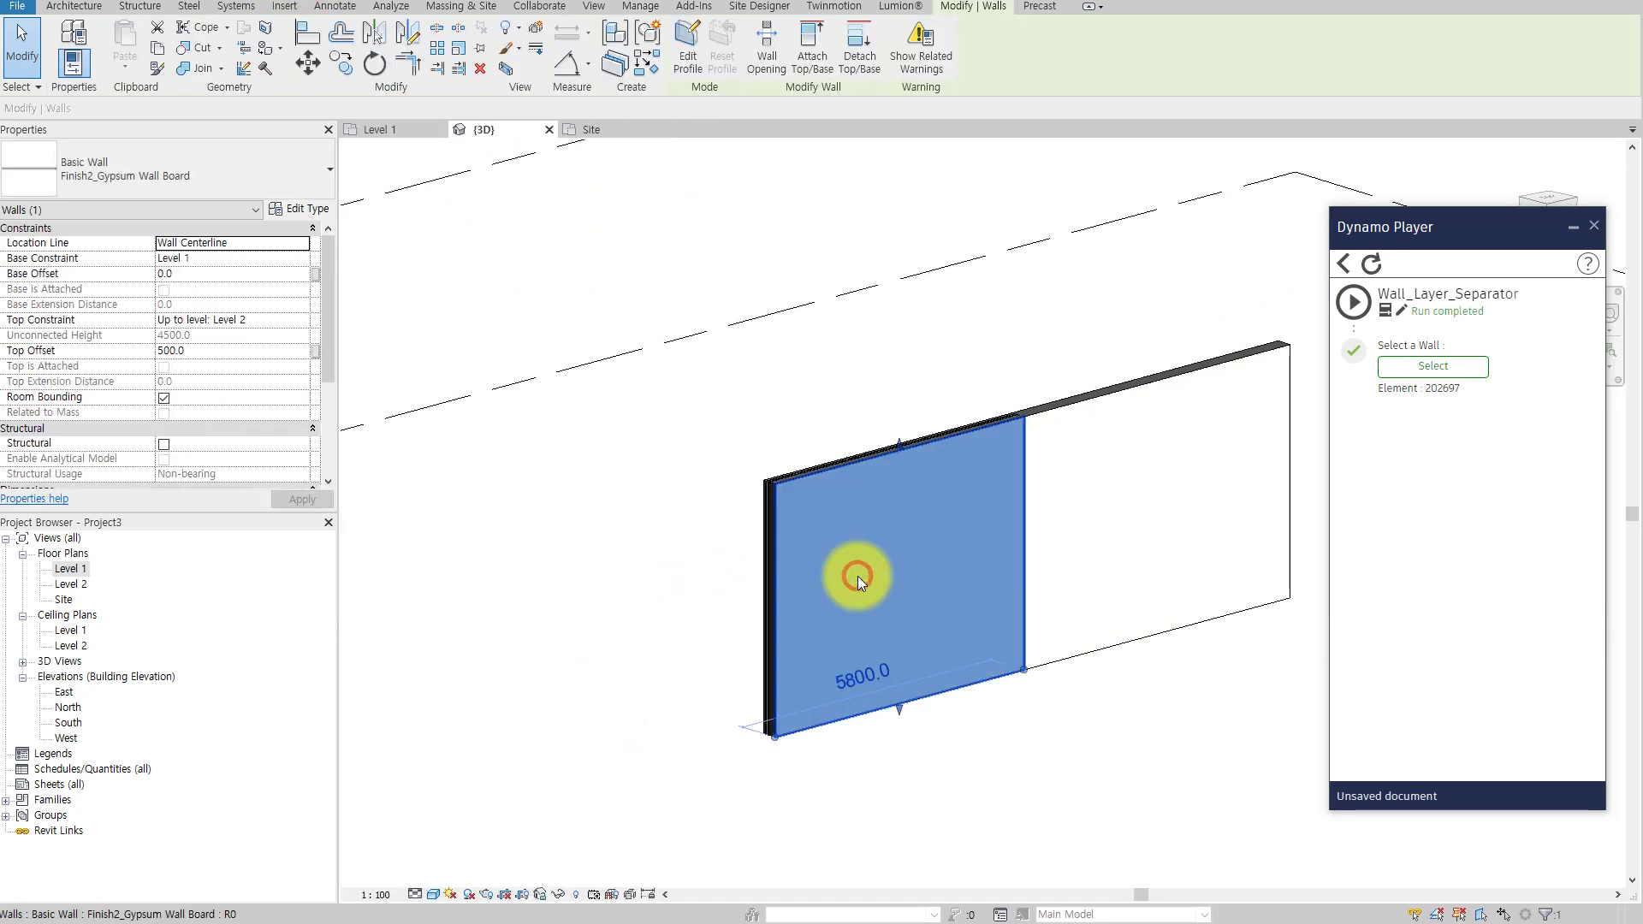
shift+middle_drag(858, 576, 1167, 587)
scroll(892, 561, up, 3)
click(892, 561)
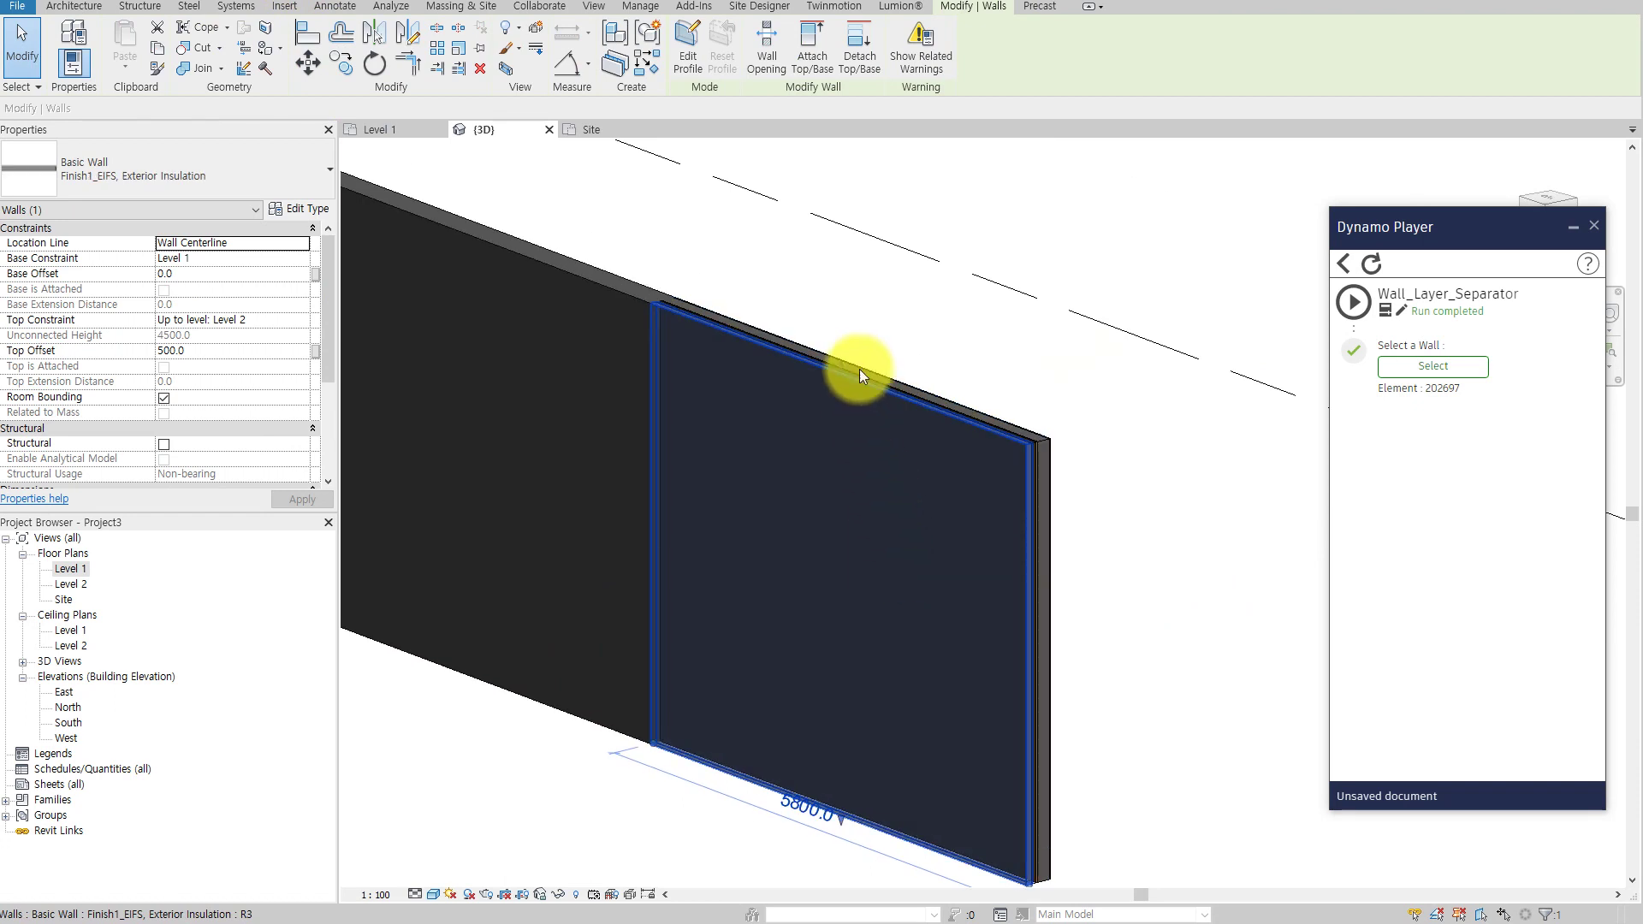
click(834, 460)
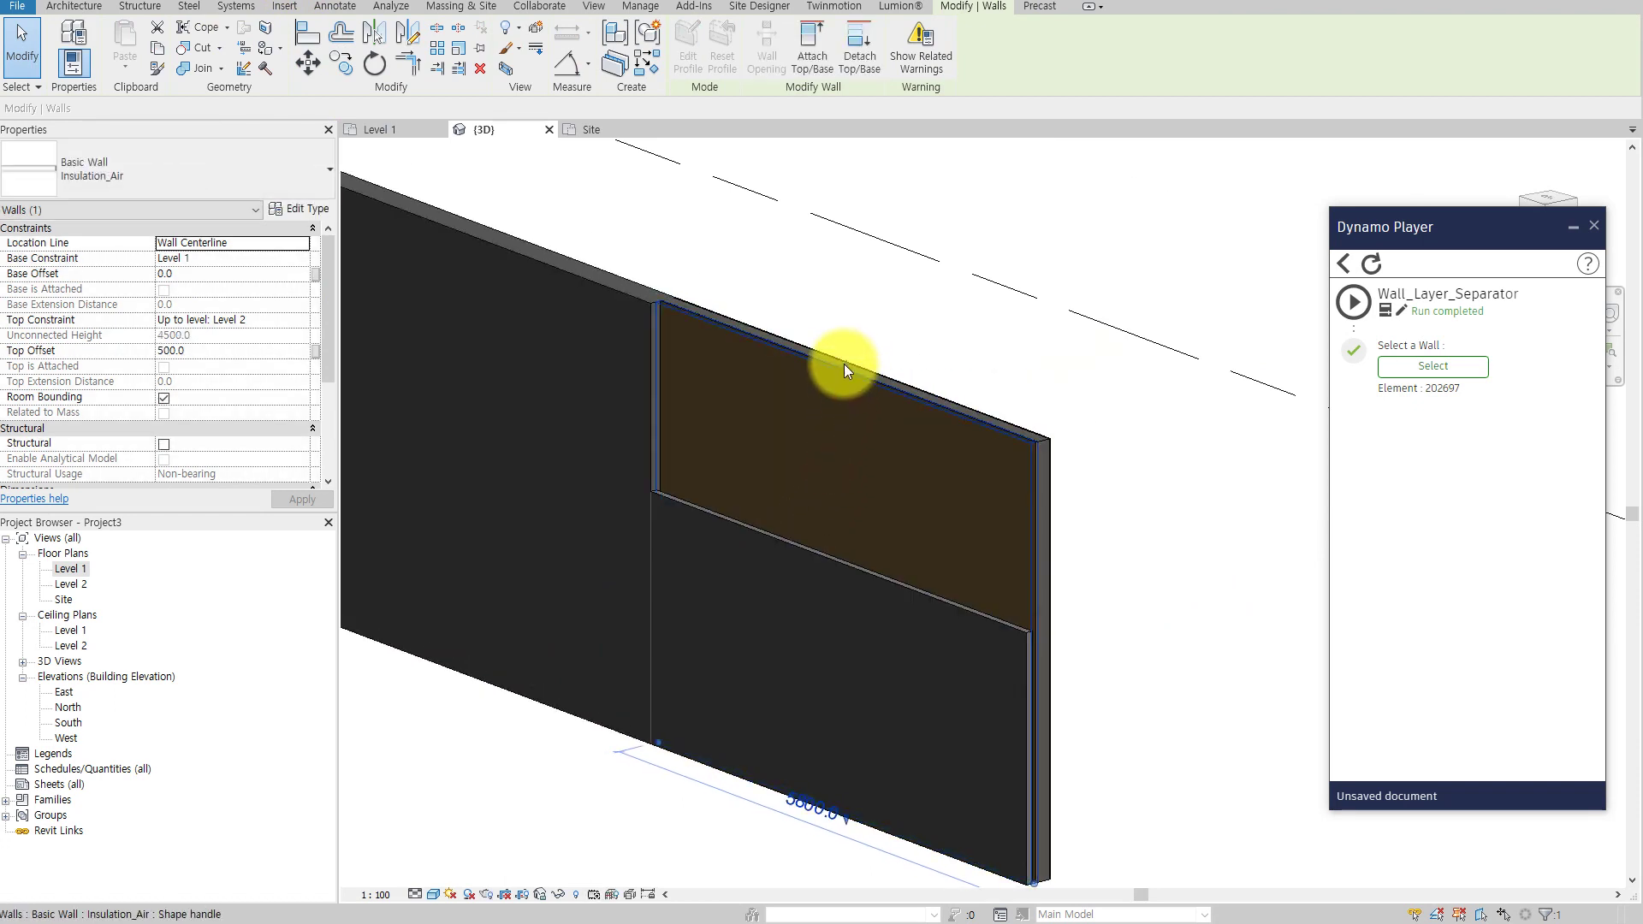
click(840, 401)
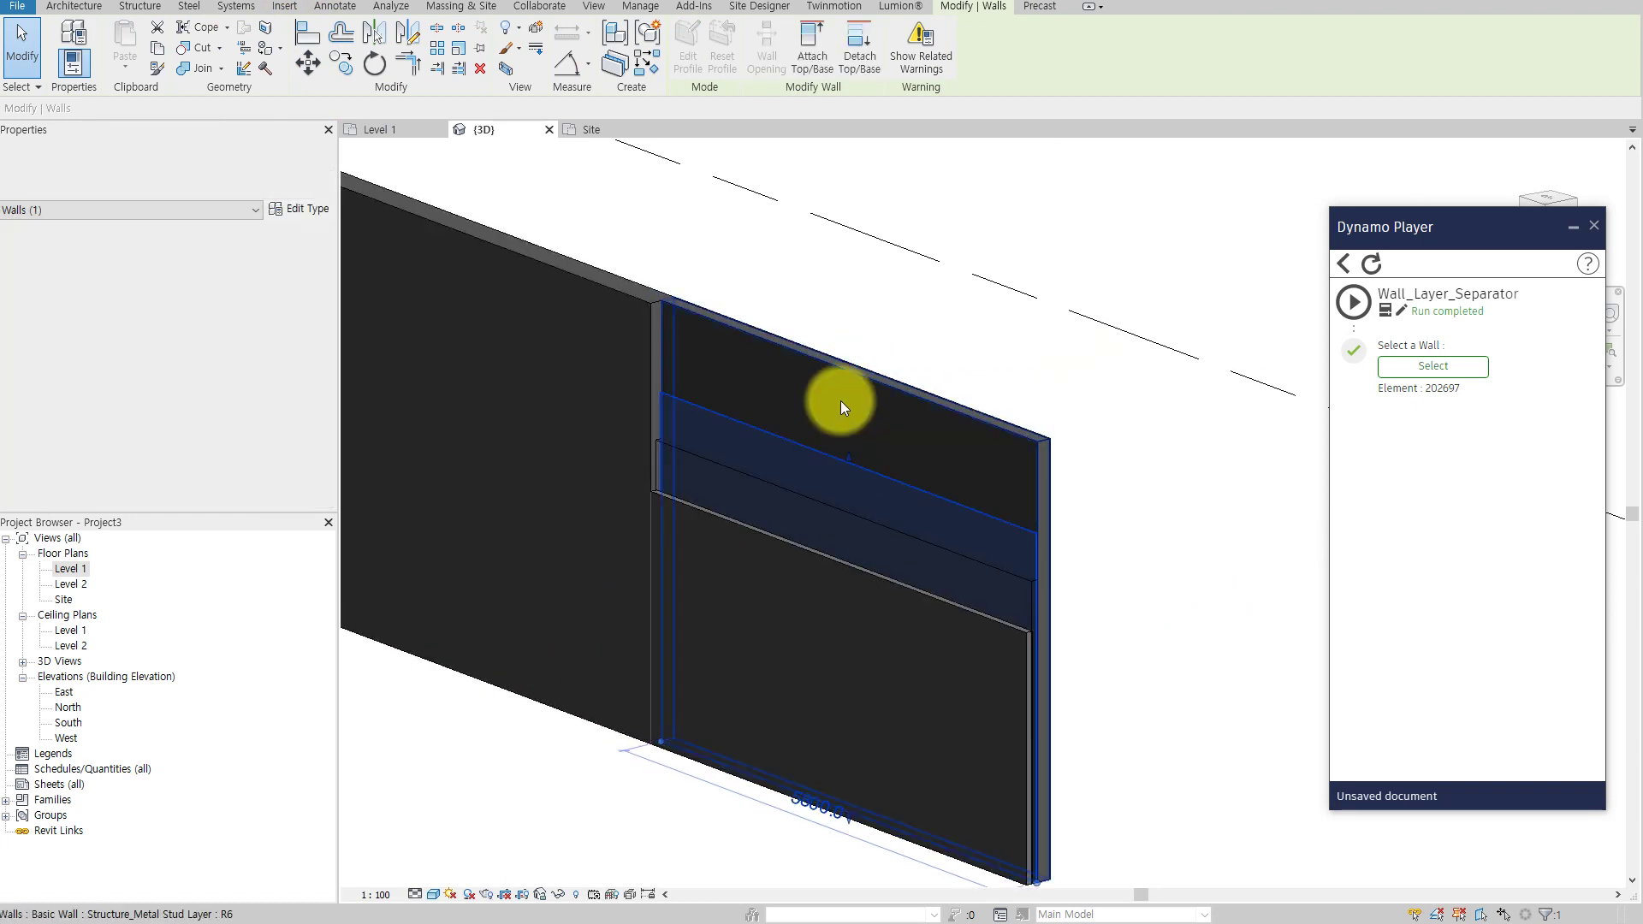
mouse_move(910, 358)
shift+middle_down()
mouse_move(957, 446)
mouse_move(591, 422)
mouse_move(976, 412)
mouse_move(814, 499)
mouse_move(568, 509)
shift+middle_up()
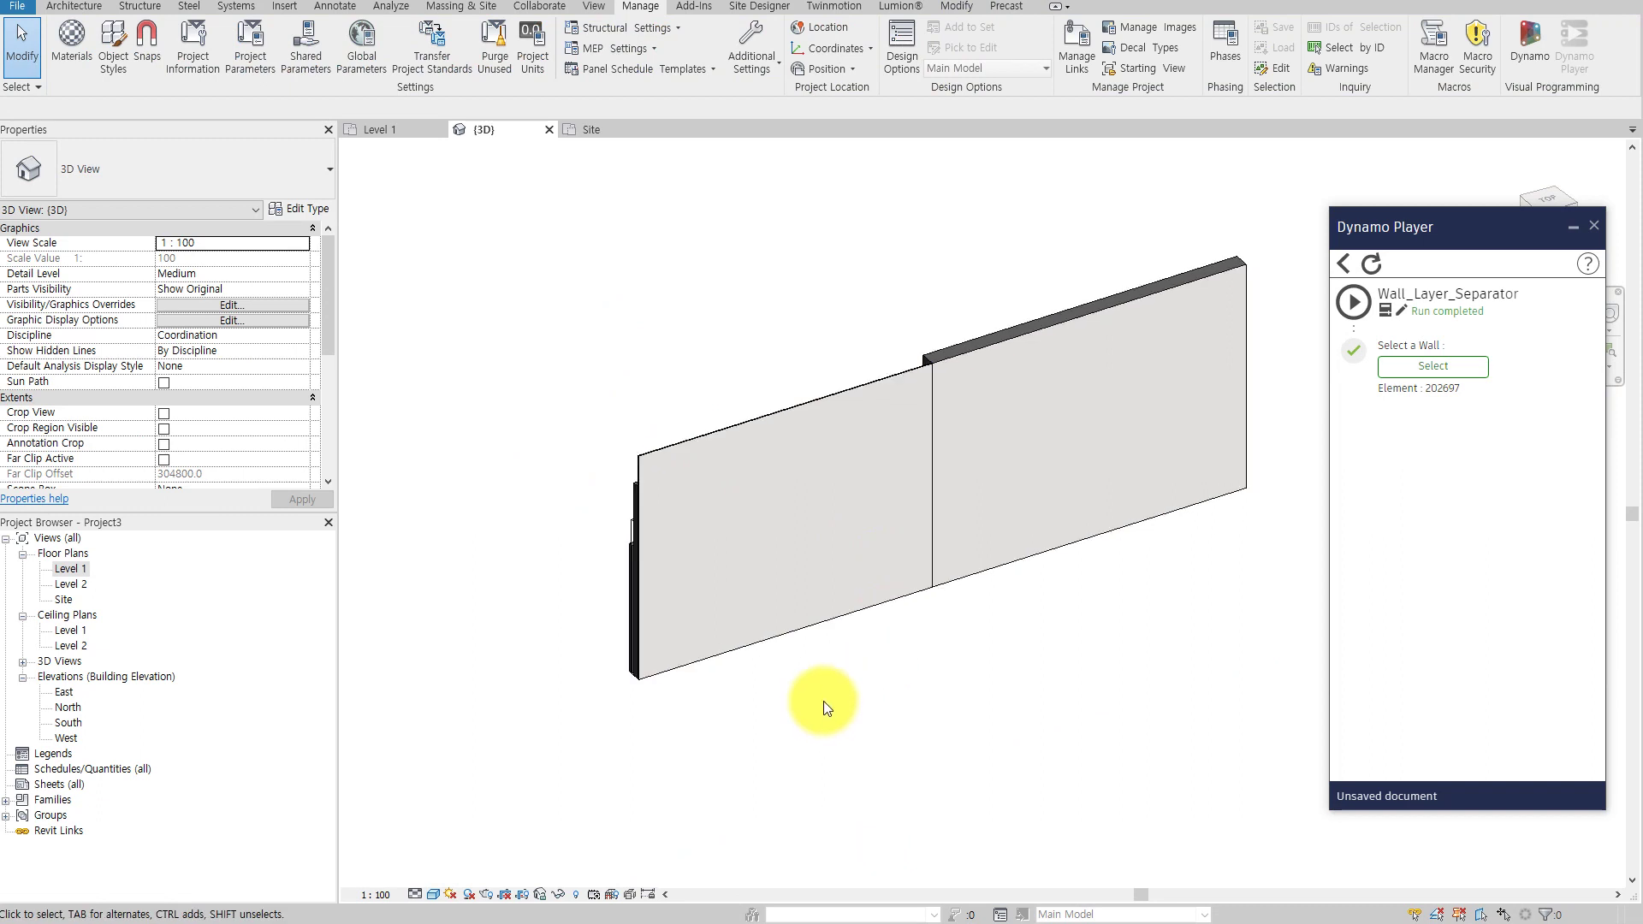
scroll(823, 672, up, 3)
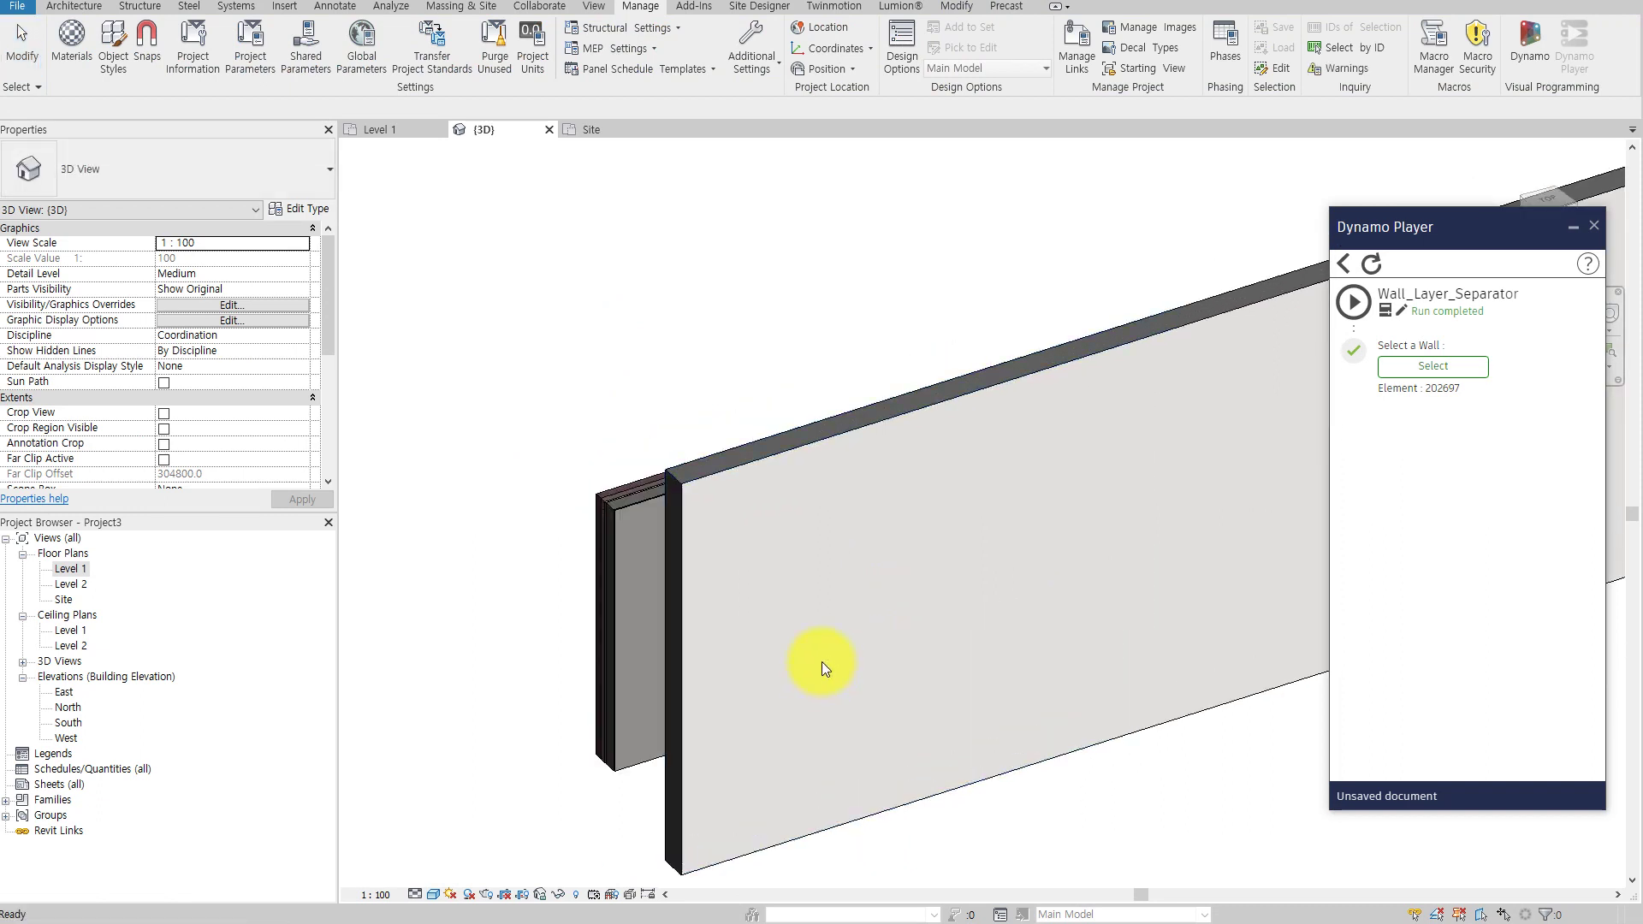
scroll(823, 663, up, 2)
scroll(822, 661, down, 2)
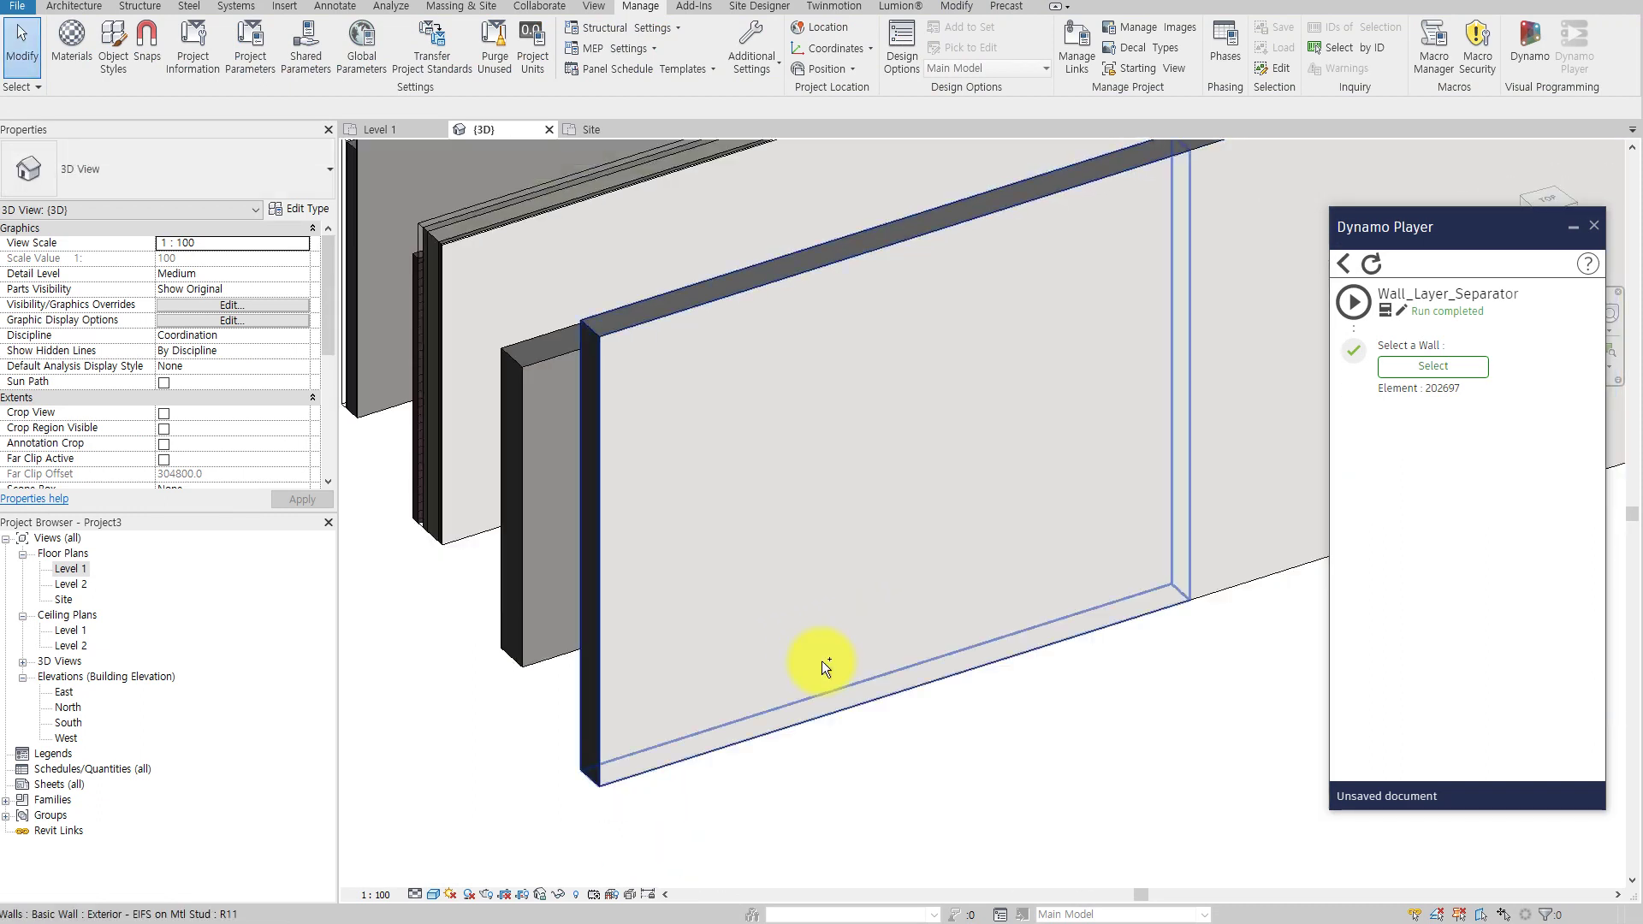
scroll(822, 661, up, 2)
scroll(821, 648, down, 2)
scroll(822, 648, down, 2)
mouse_move(821, 649)
shift+middle_down()
mouse_move(1054, 675)
mouse_move(1041, 731)
mouse_move(1351, 584)
mouse_move(1216, 615)
shift+middle_up()
scroll(1217, 614, up, 3)
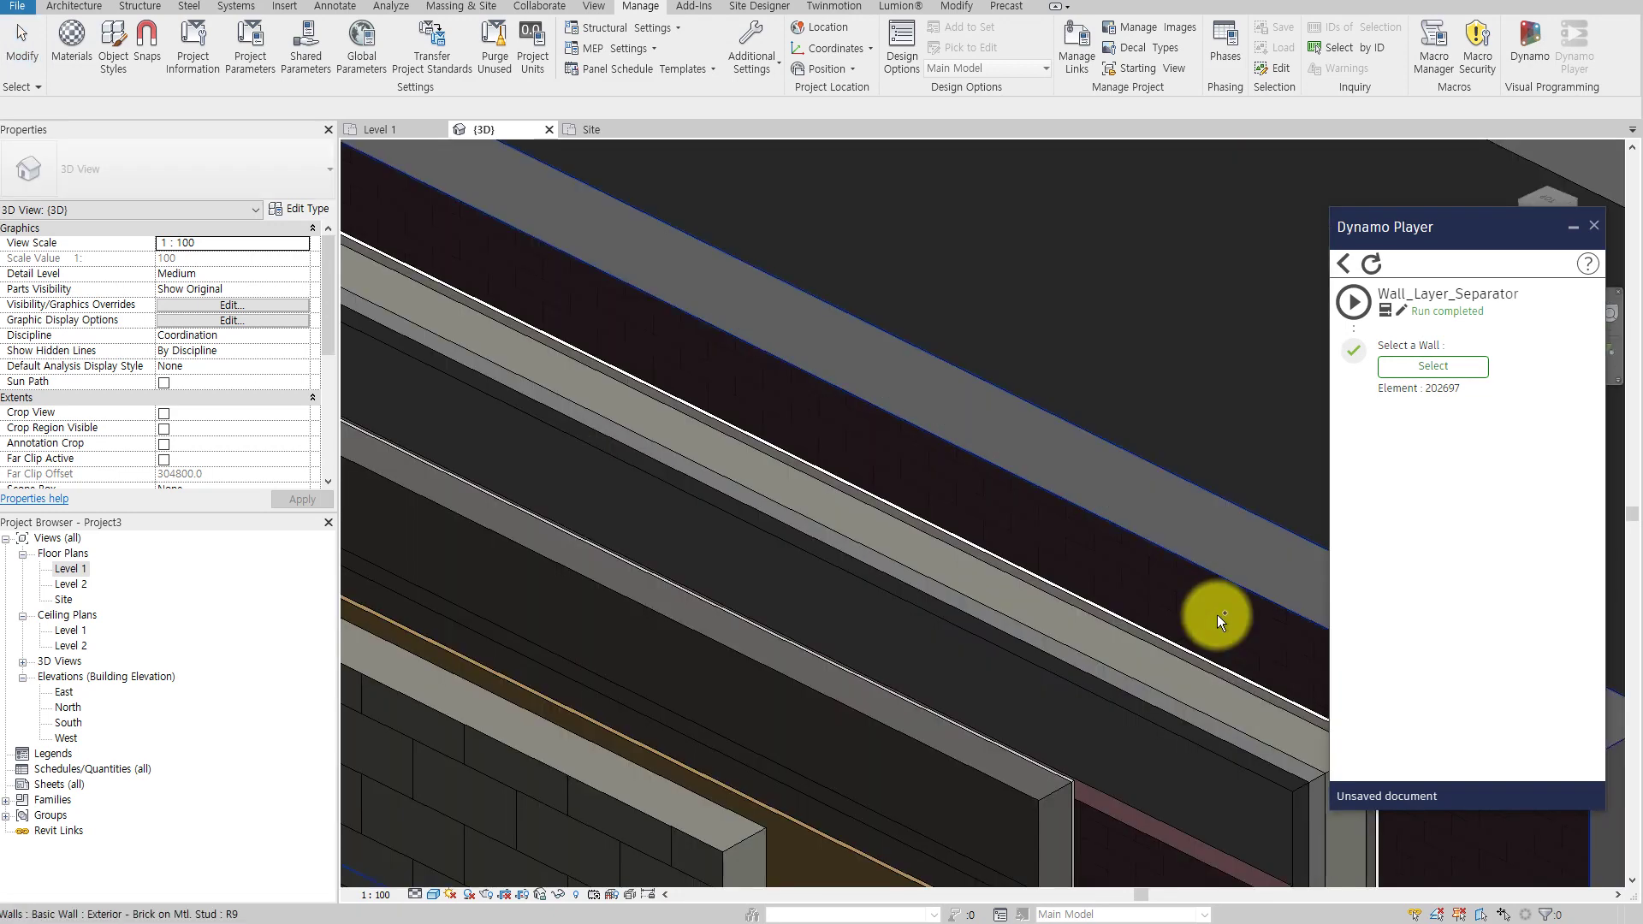
scroll(1040, 682, down, 2)
scroll(1039, 685, down, 2)
shift+middle_drag(1038, 685, 753, 723)
click(1089, 697)
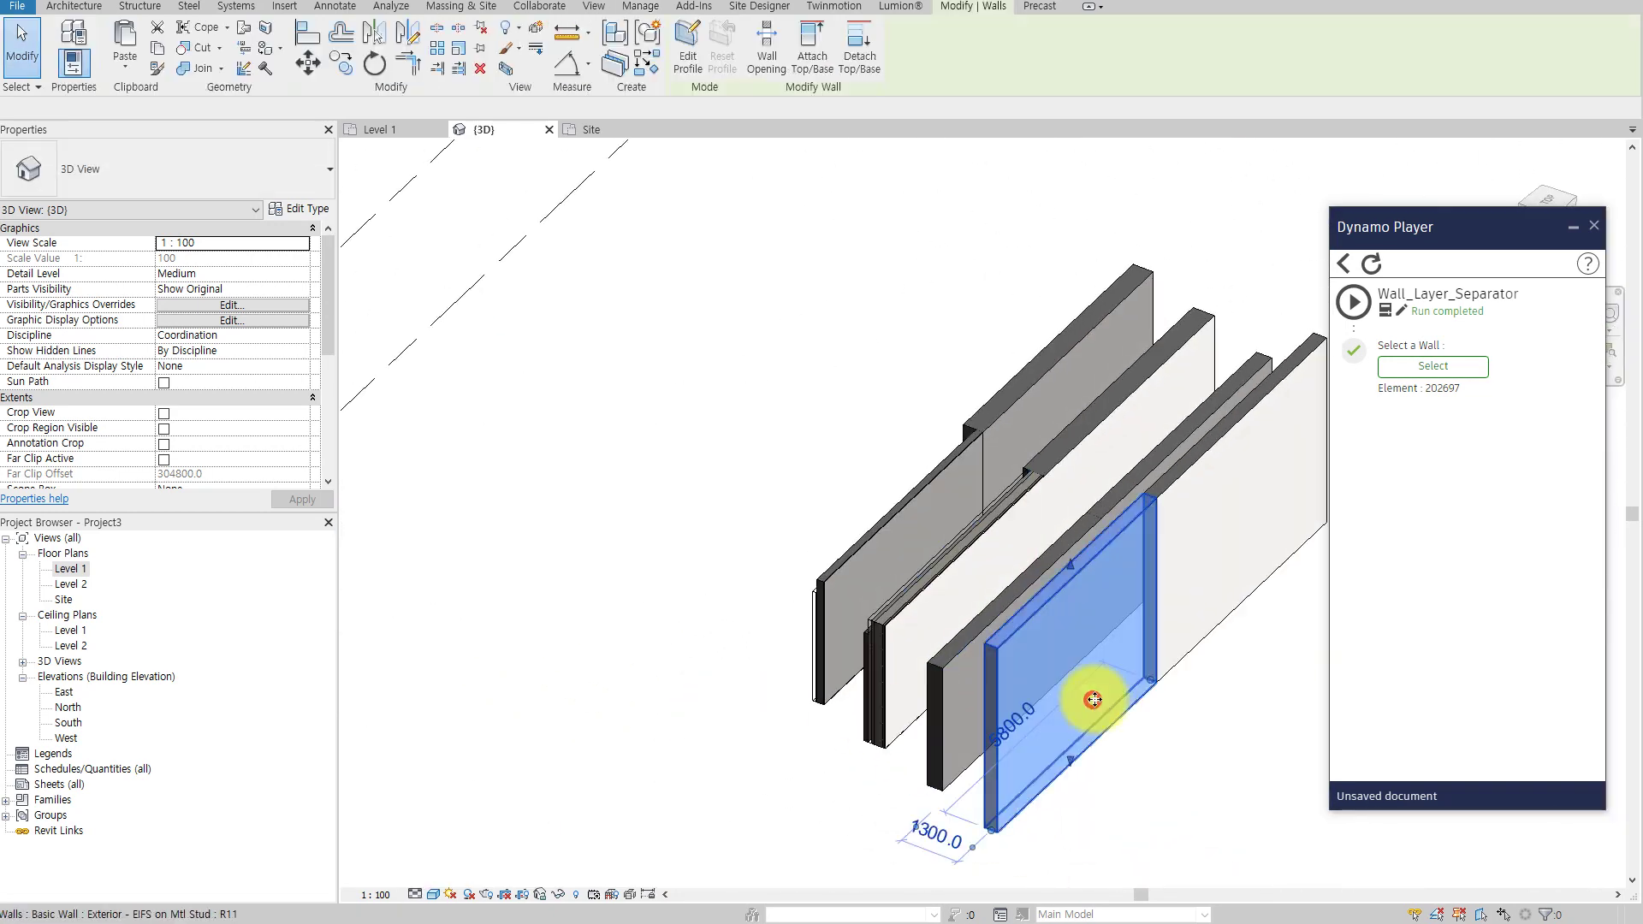
mouse_move(1090, 698)
shift+middle_down()
mouse_move(807, 594)
mouse_move(1010, 668)
mouse_move(799, 698)
mouse_move(946, 733)
mouse_move(1045, 702)
shift+middle_up()
click(1011, 669)
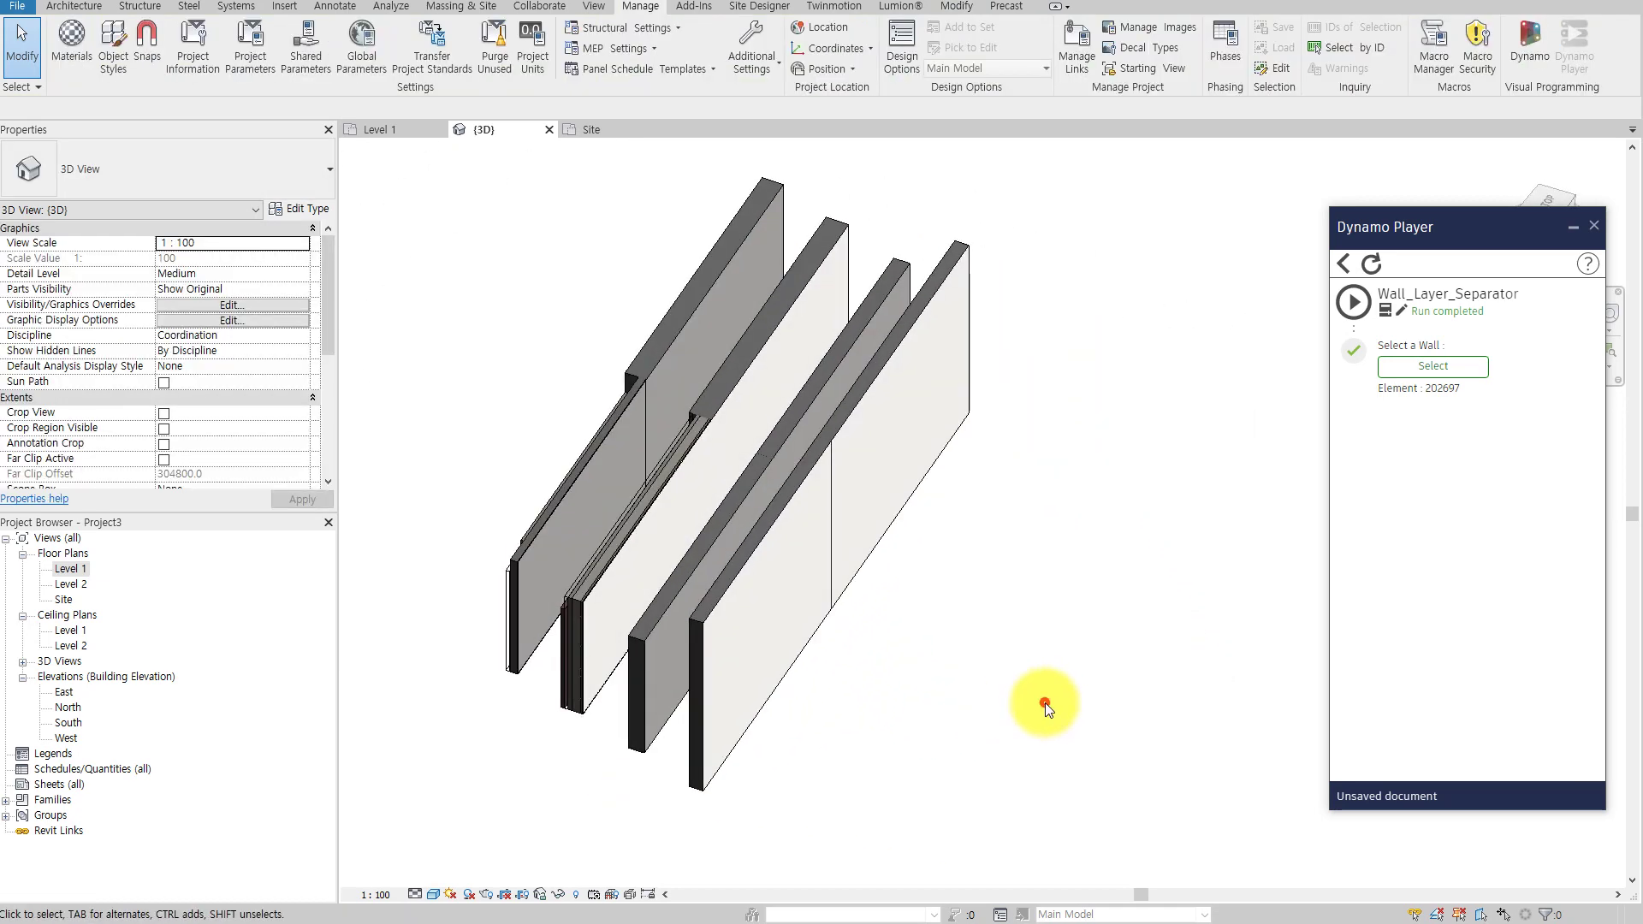
Close Dynamo Player, place the graph beside the 3D view, and hide Properties and Project Browser
click(1594, 227)
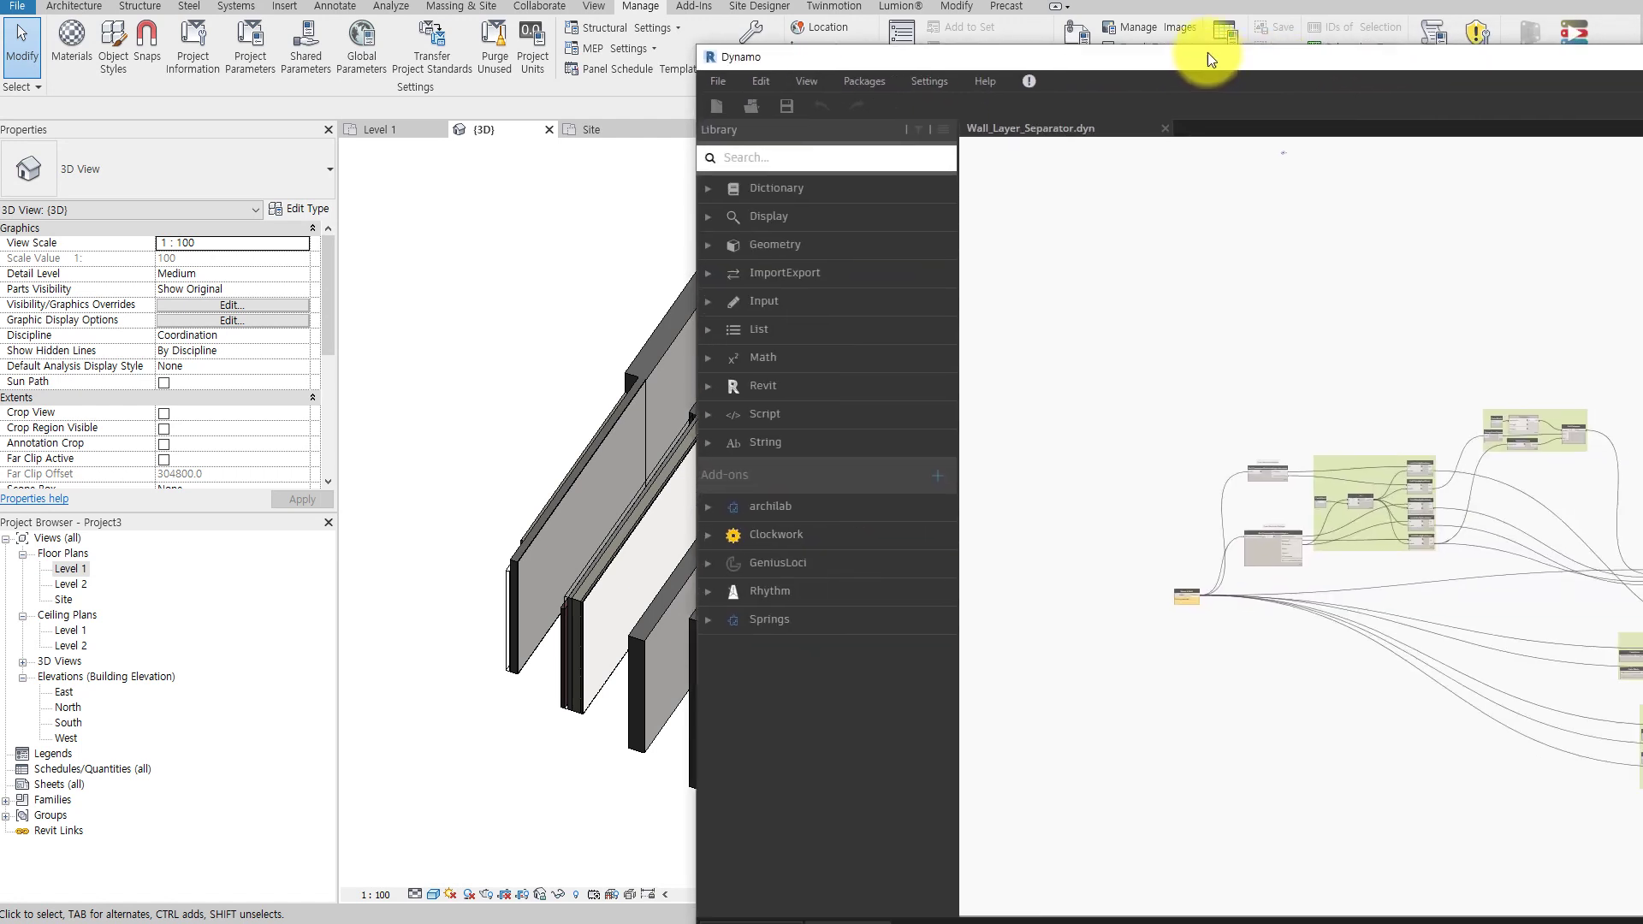
drag(1635, 45, 1146, 45)
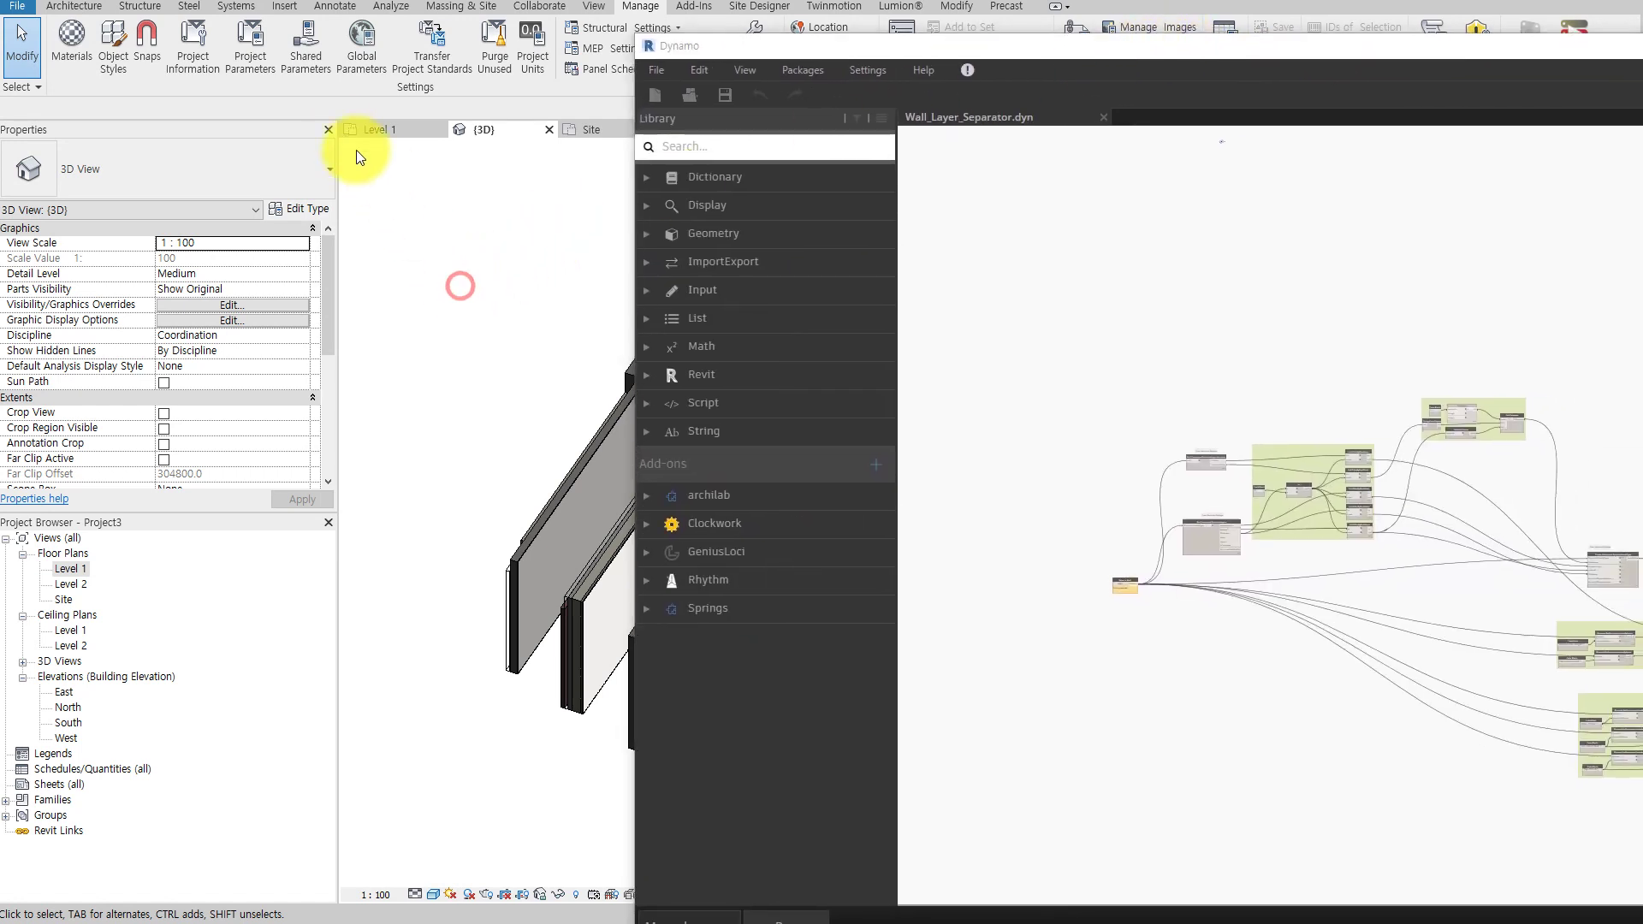
click(329, 129)
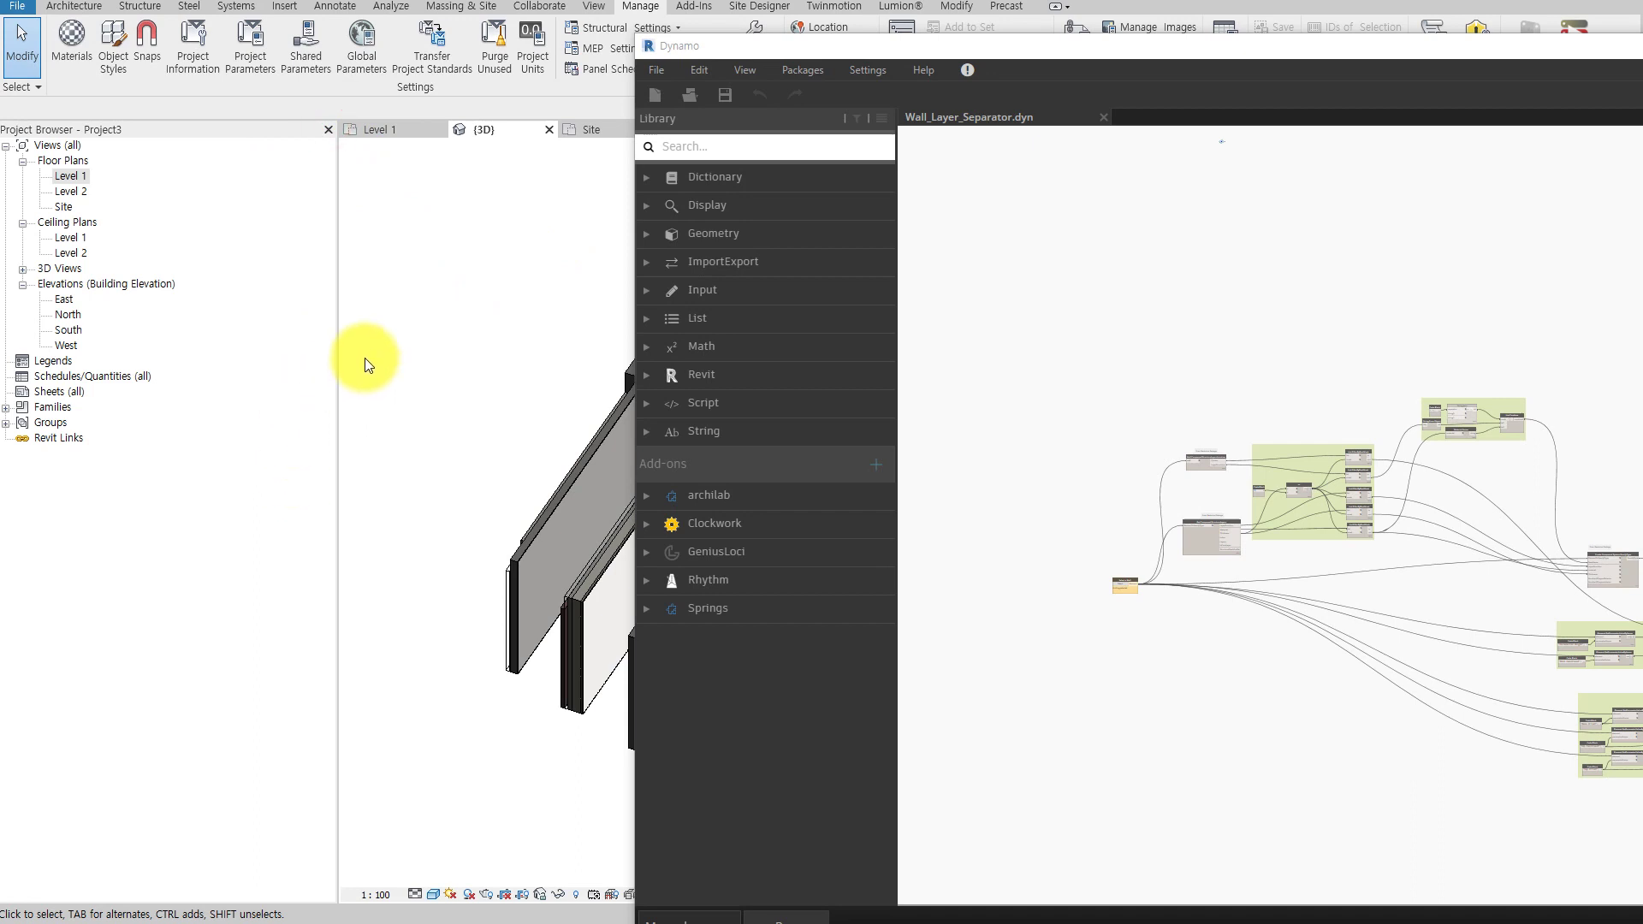
click(330, 131)
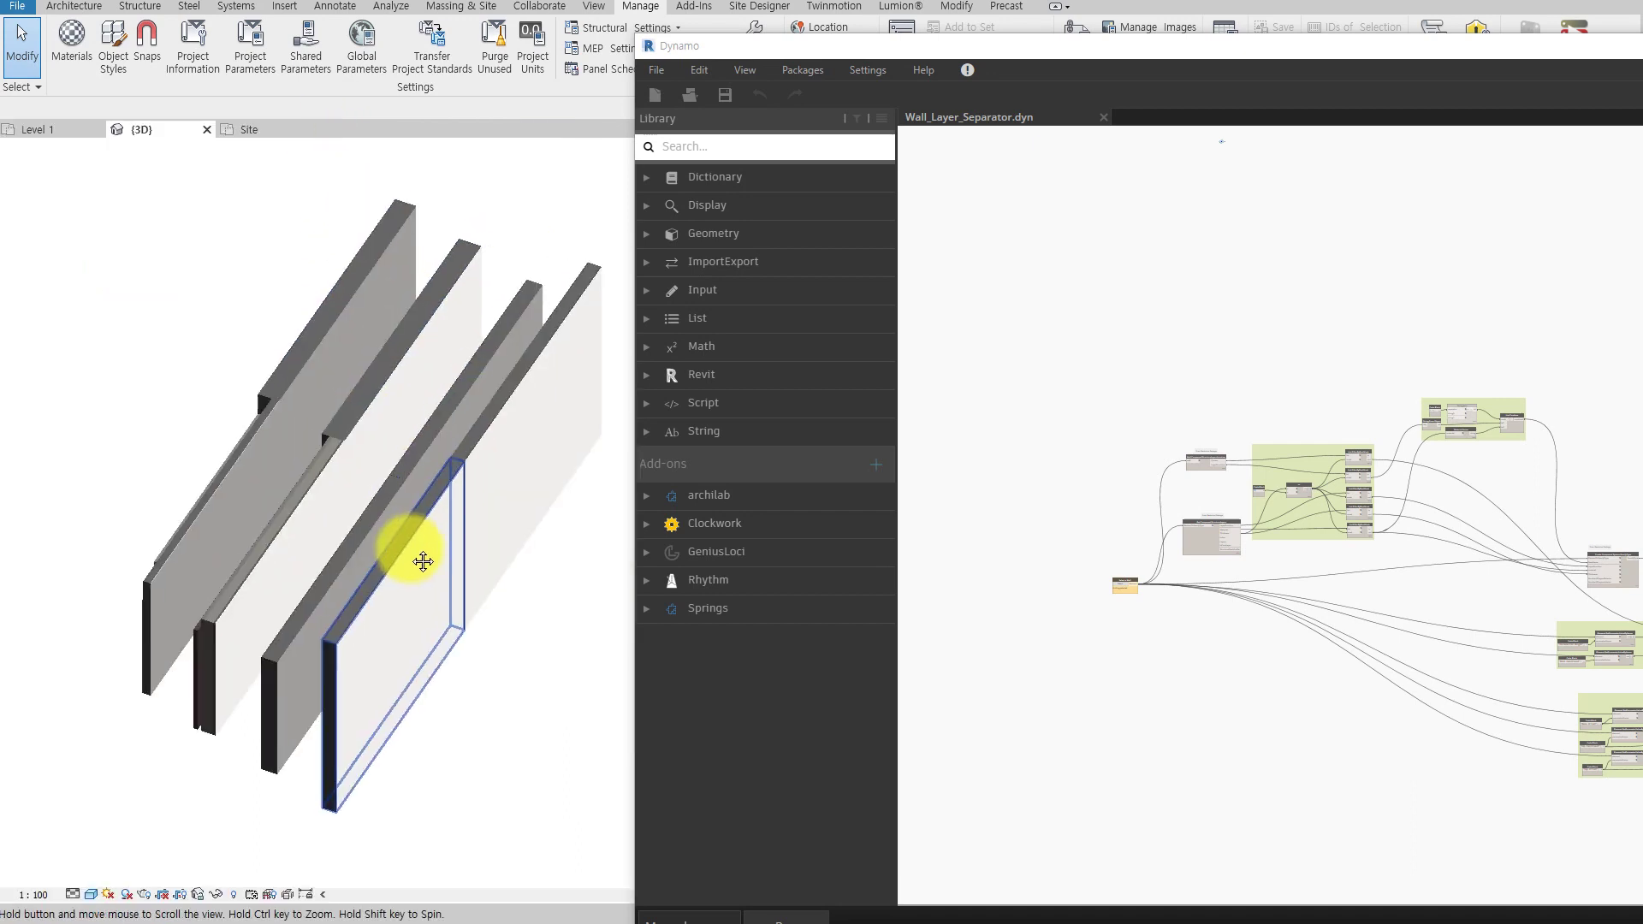
middle_drag(1370, 367, 1179, 334)
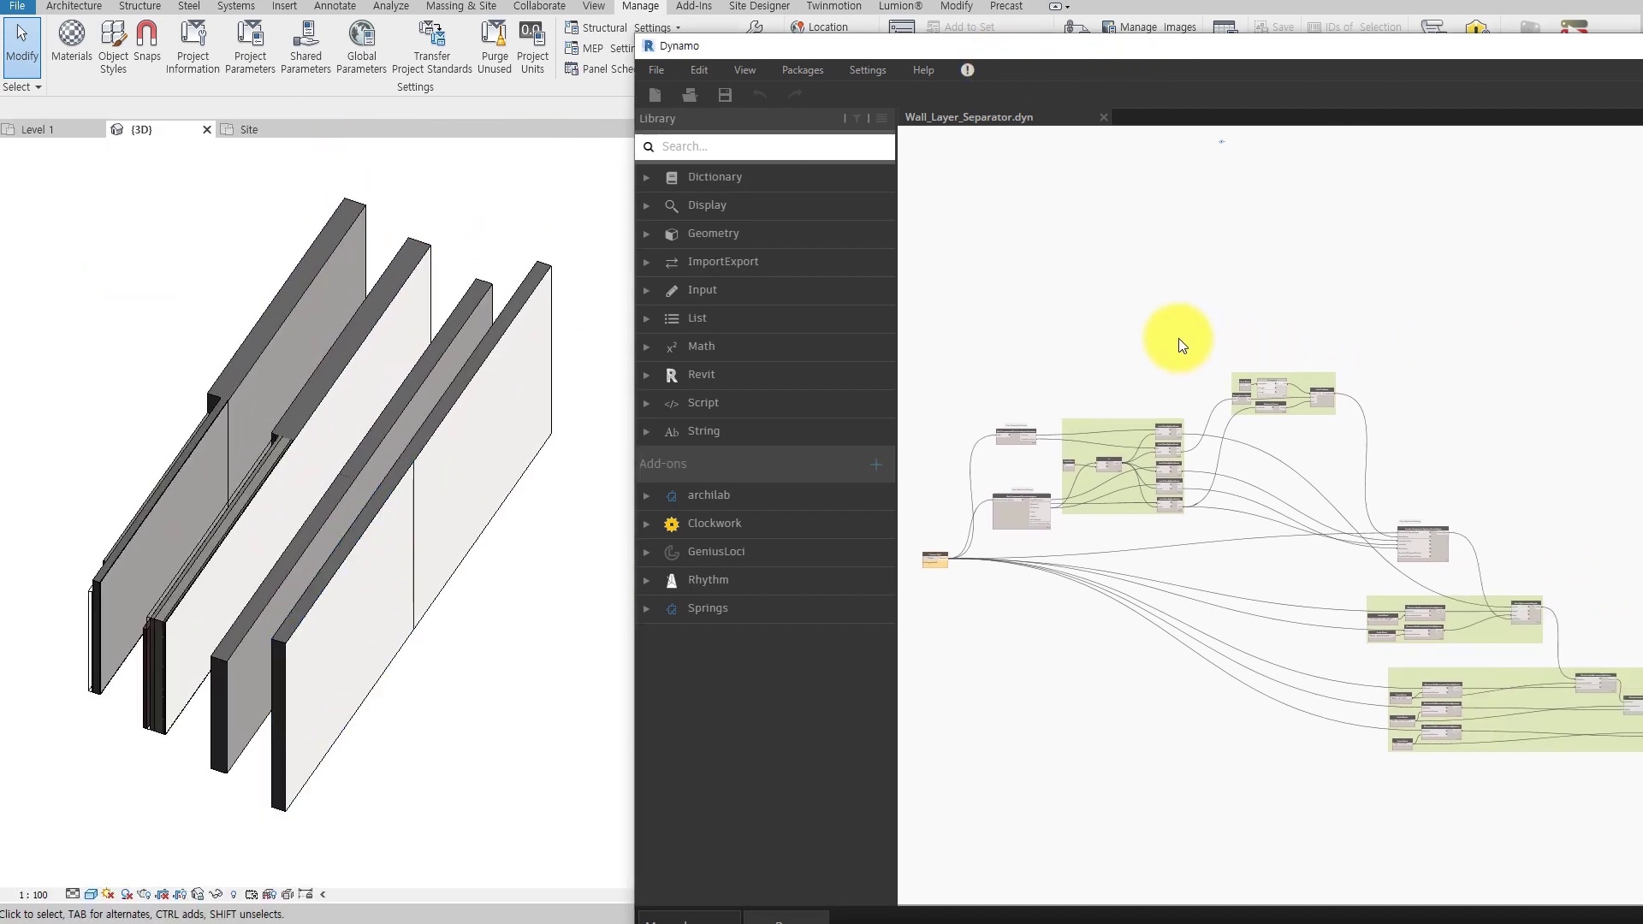
drag(991, 37, 991, 1)
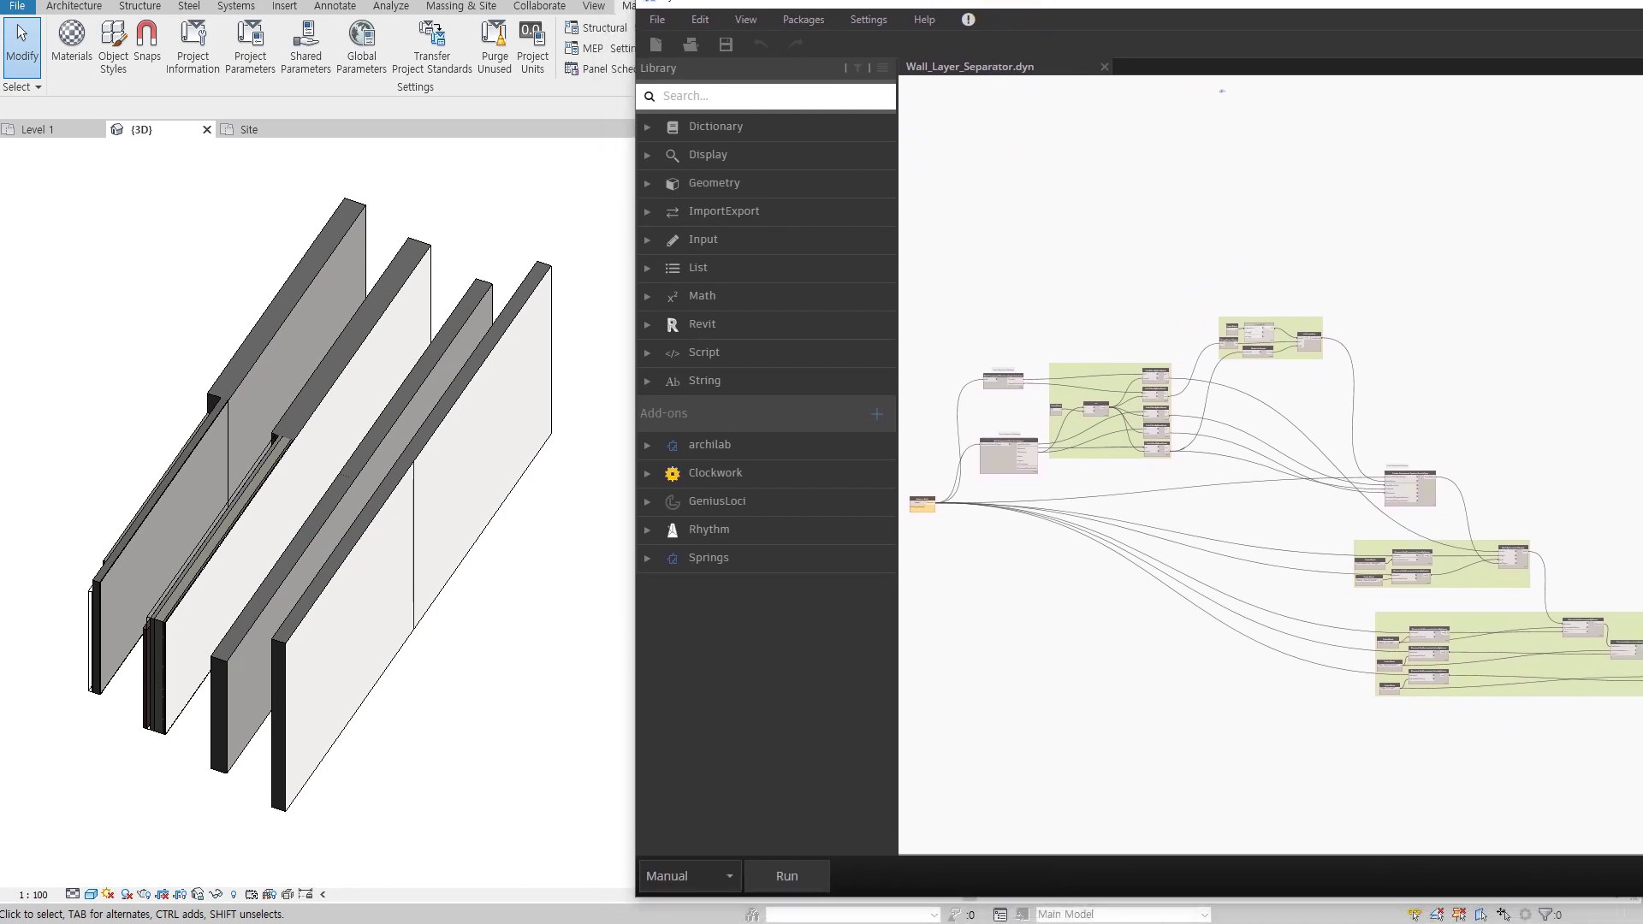
middle_drag(1206, 407, 1506, 393)
Pick the brick wall (Element 203236) for the Select a Wall node and run the graph
scroll(1153, 510, up, 3)
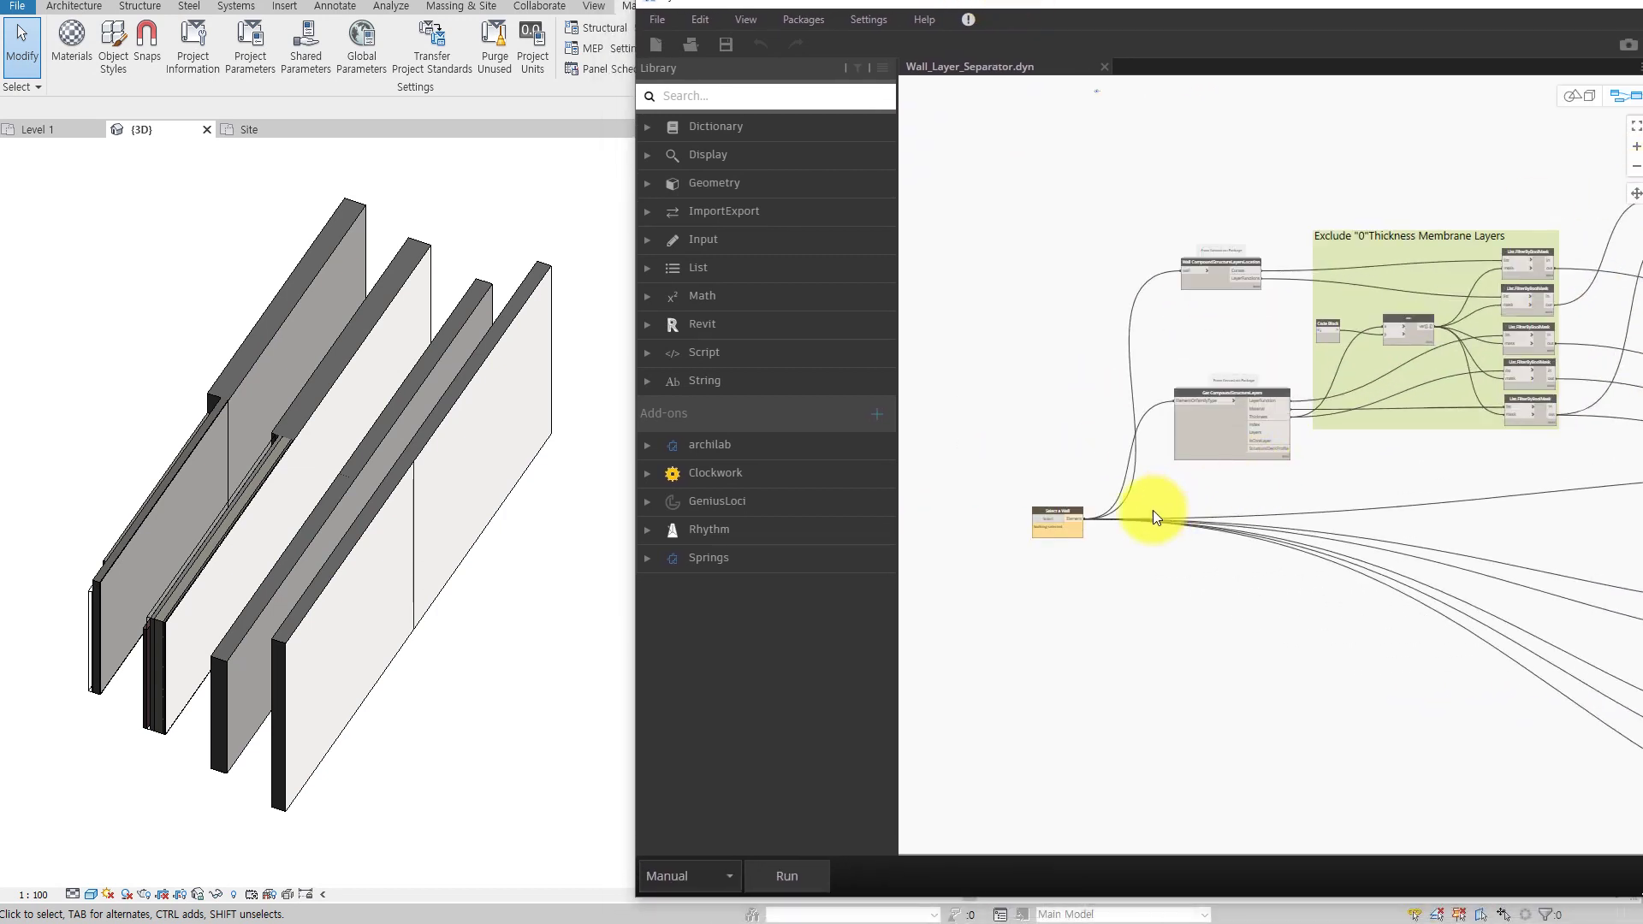
scroll(1167, 516, up, 3)
middle_drag(1166, 516, 1369, 510)
scroll(1370, 518, up, 1)
click(1188, 524)
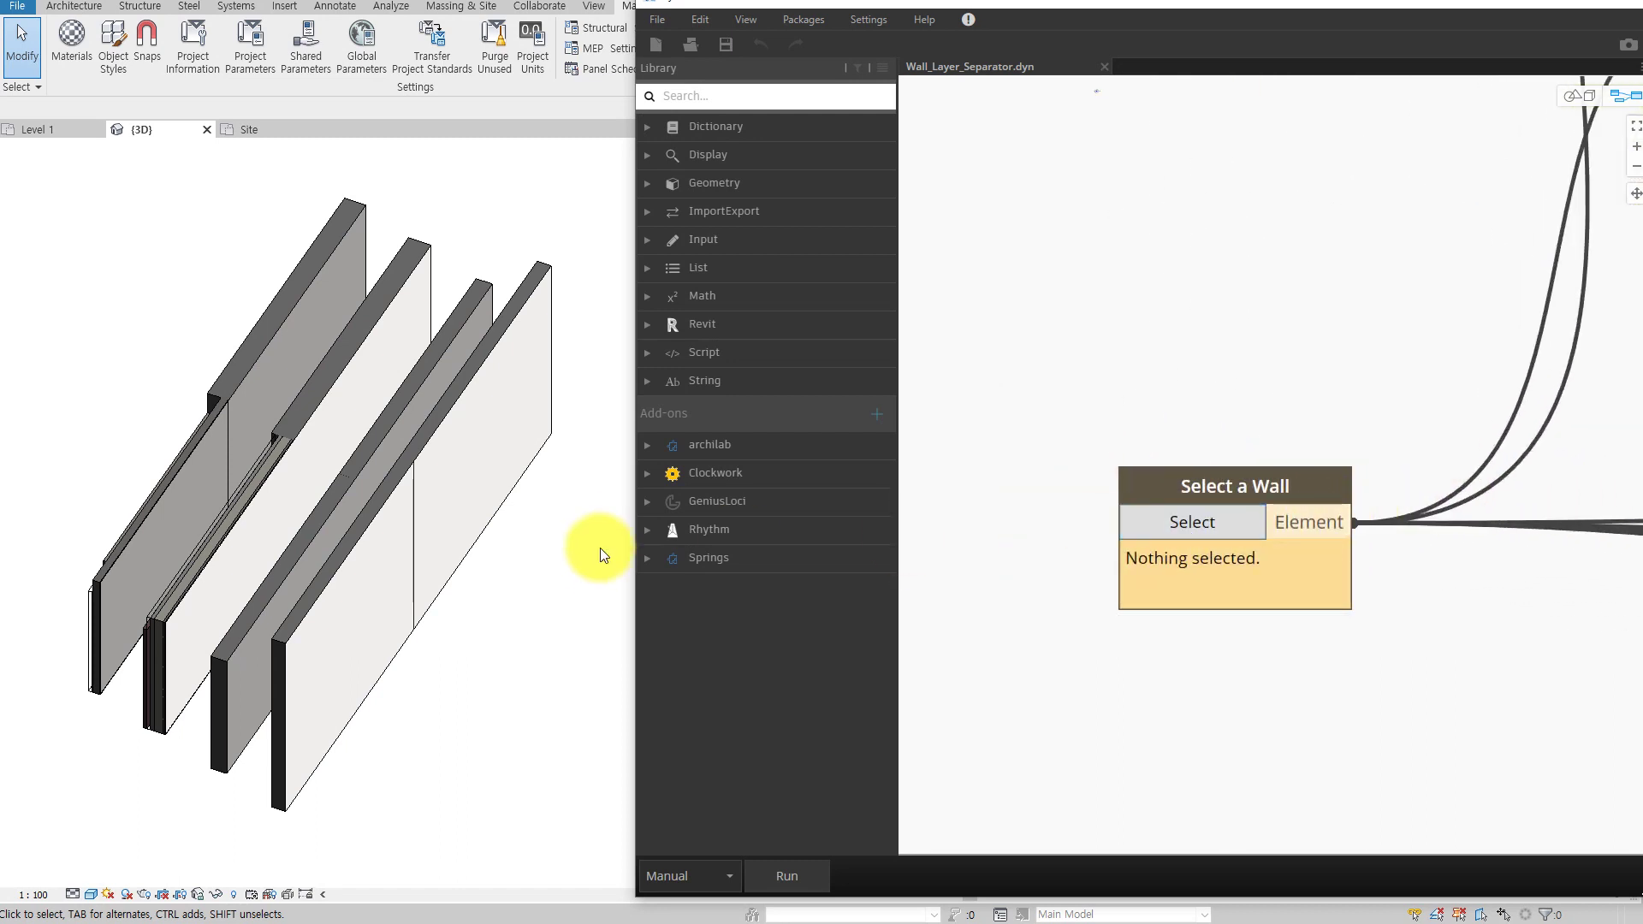
scroll(518, 660, up, 2)
scroll(274, 443, up, 4)
scroll(273, 444, up, 2)
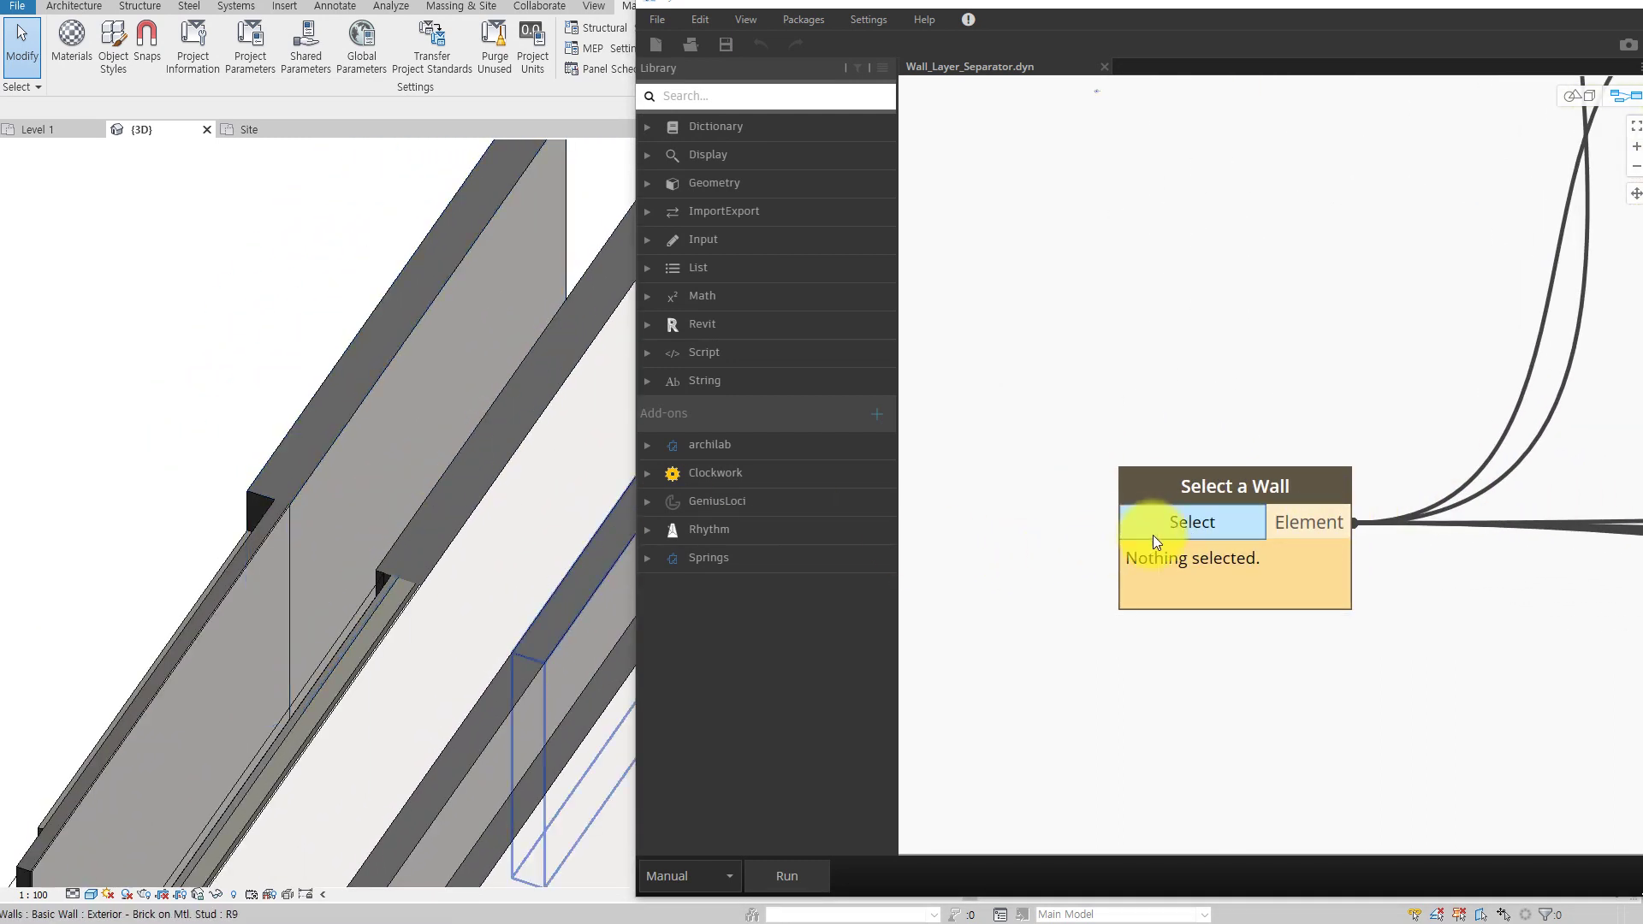
click(1181, 525)
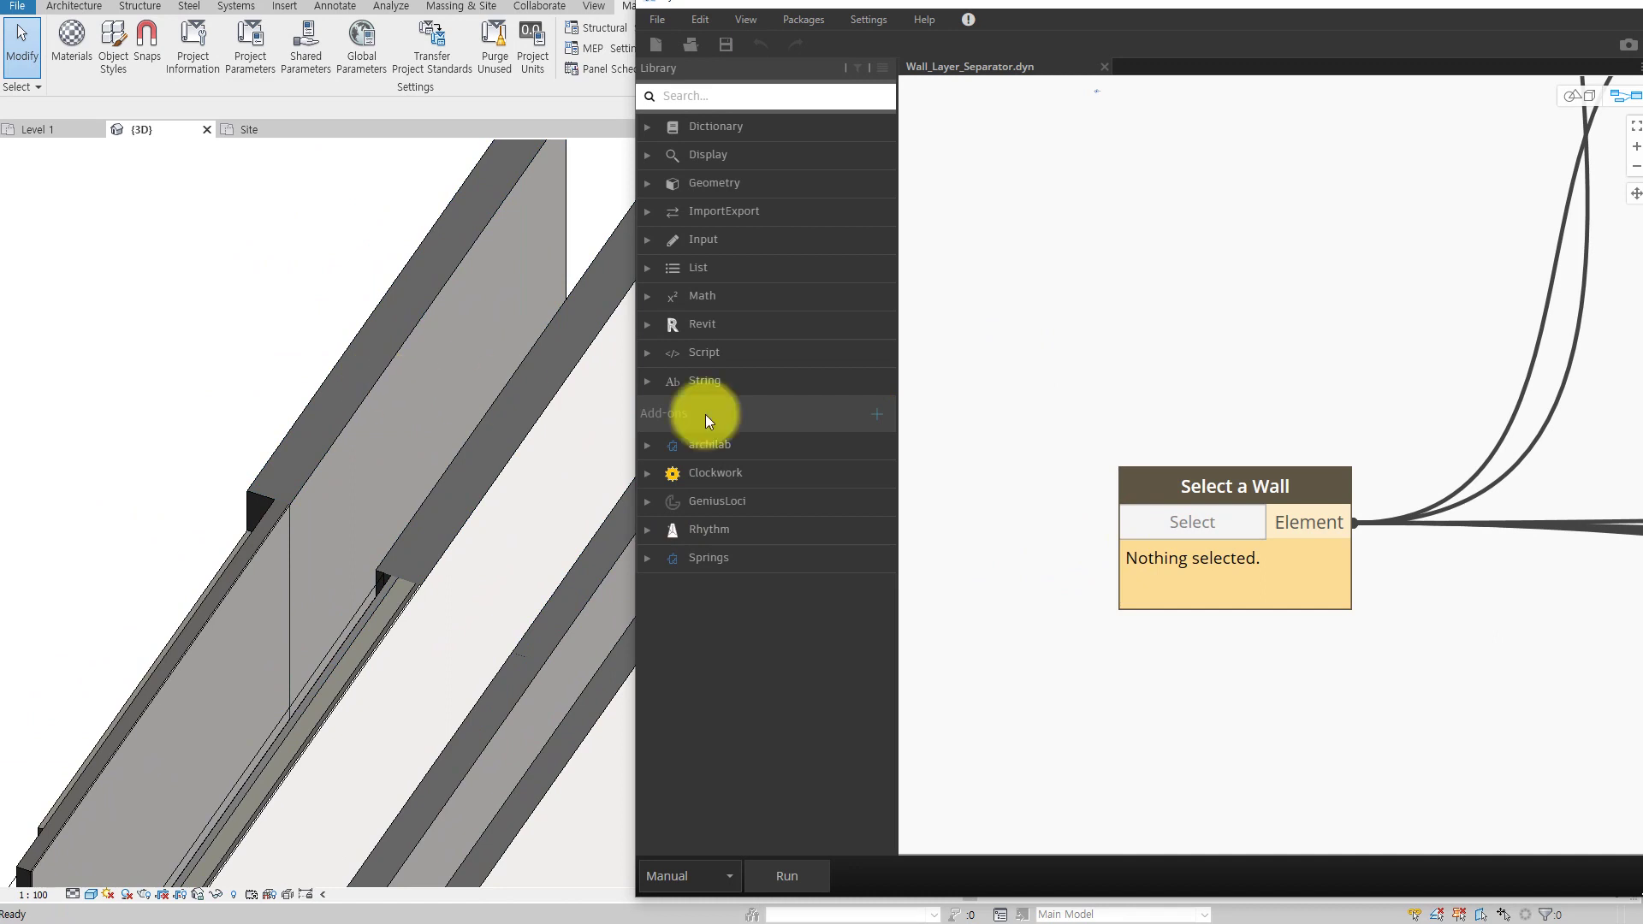
click(1211, 357)
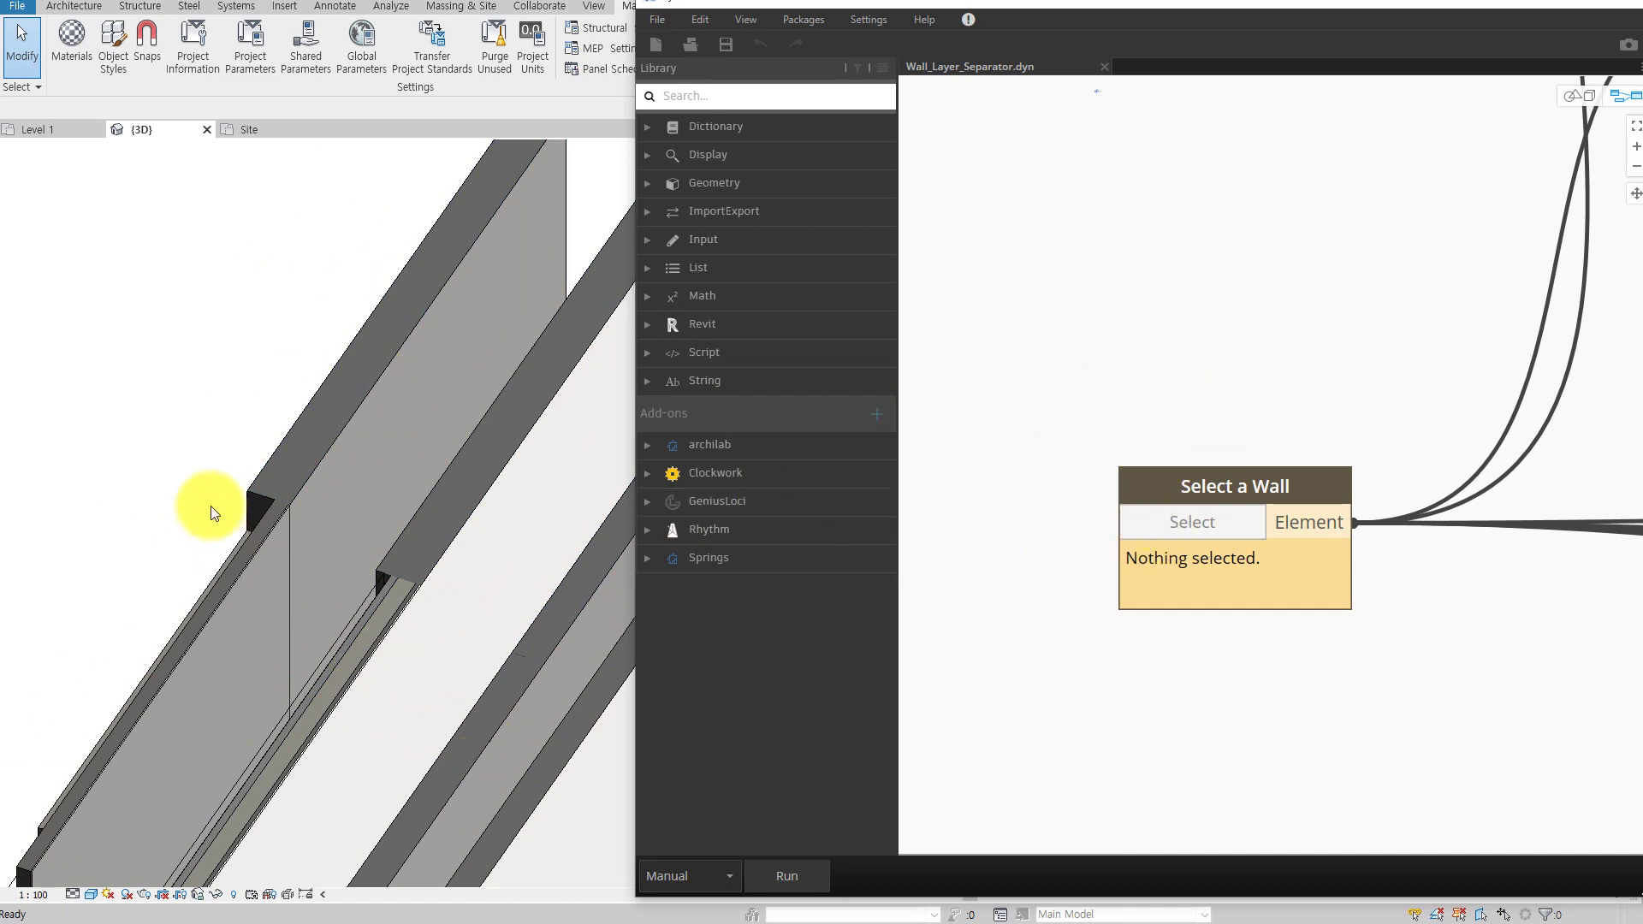
click(172, 466)
click(1147, 522)
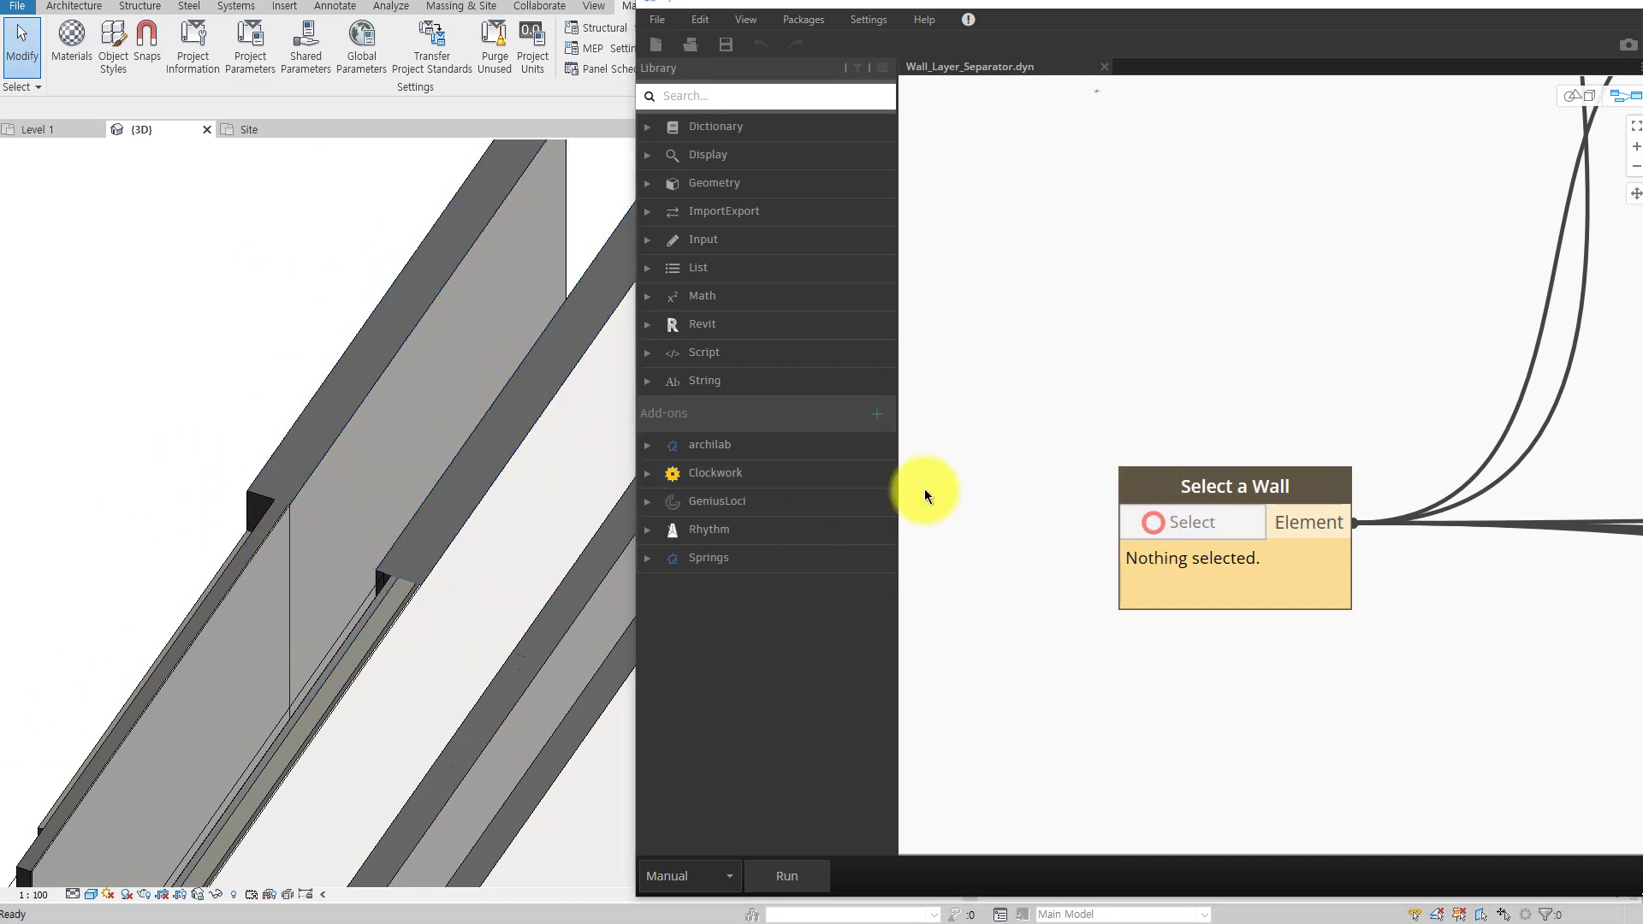
click(353, 389)
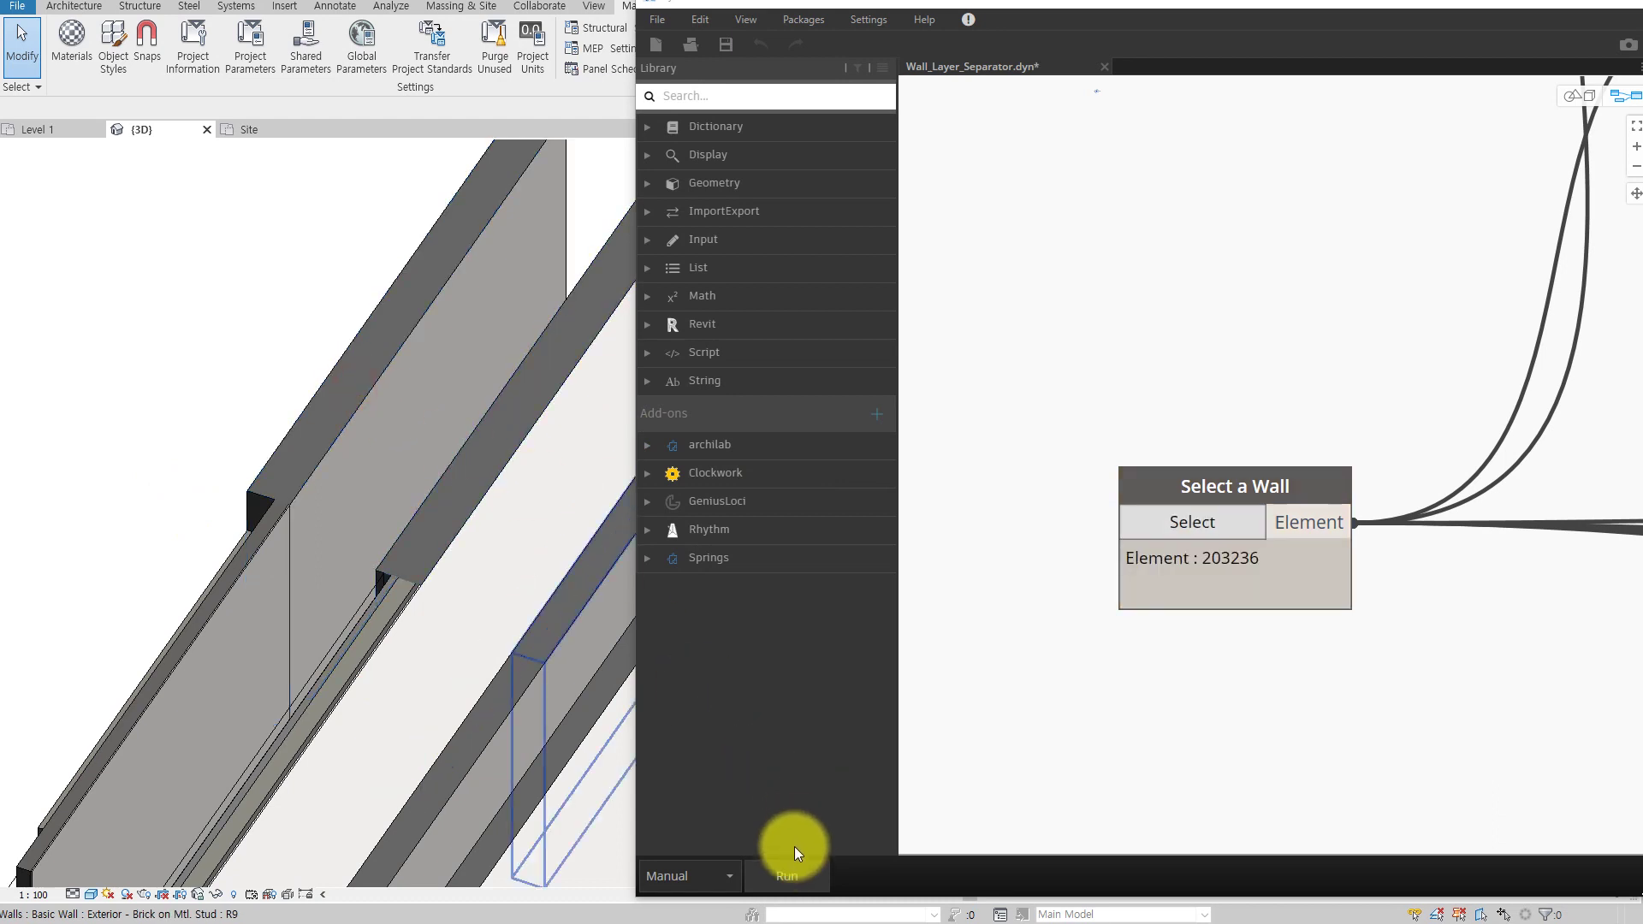
click(789, 870)
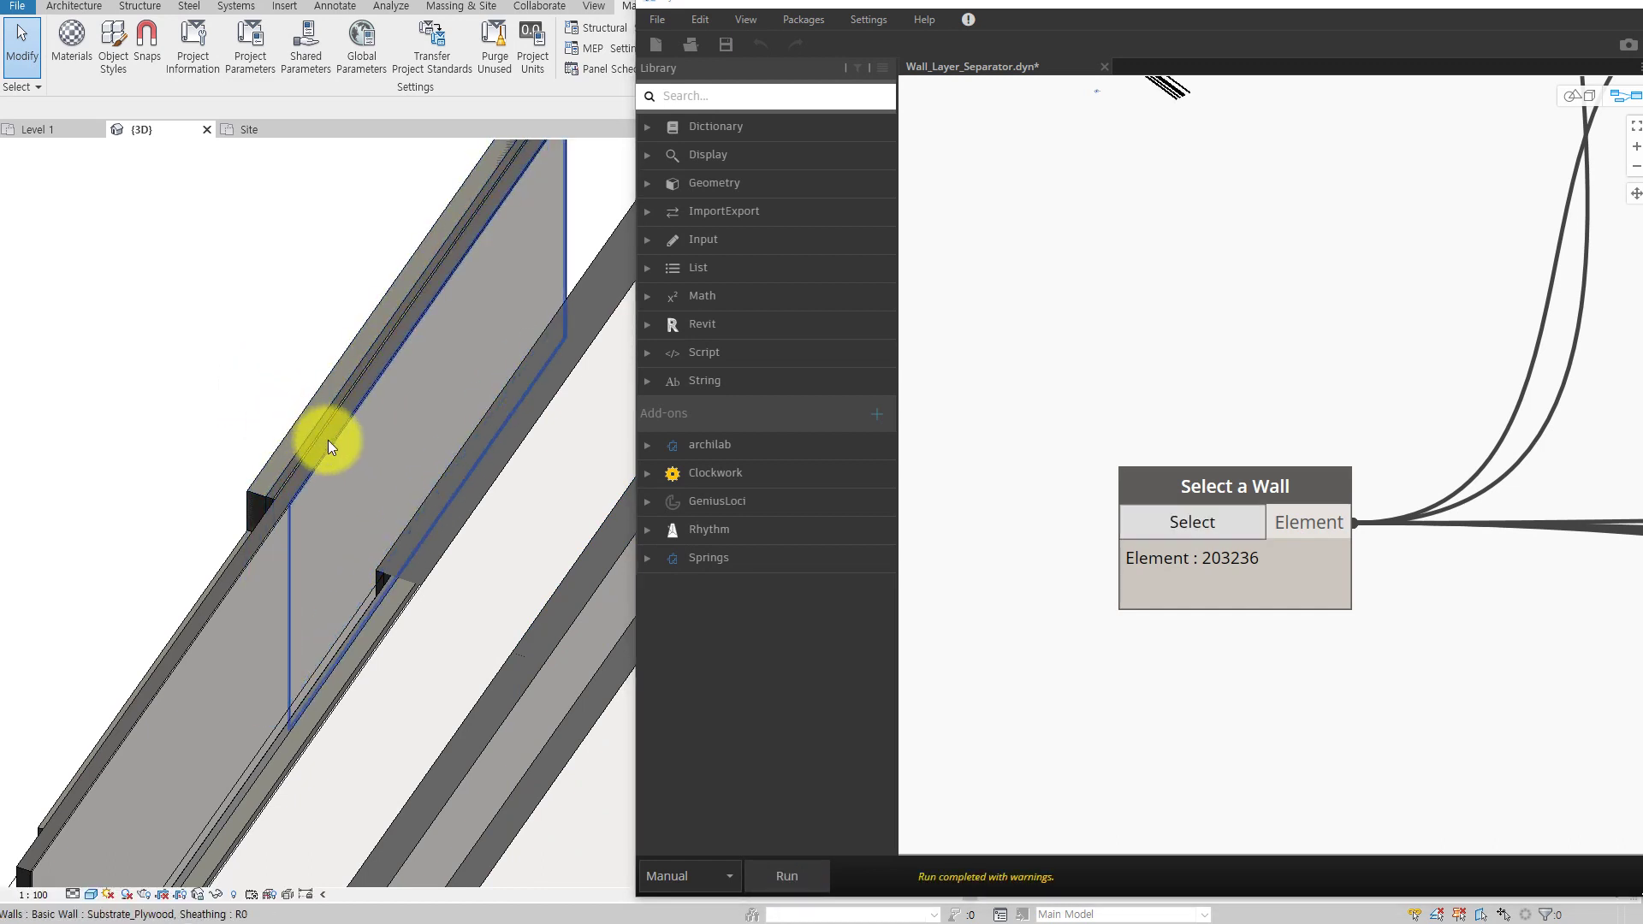
Check the new brick layer walls, then rerun the graph with the EIFS on Mtl Stud wall
scroll(427, 463, down, 3)
scroll(433, 459, up, 1)
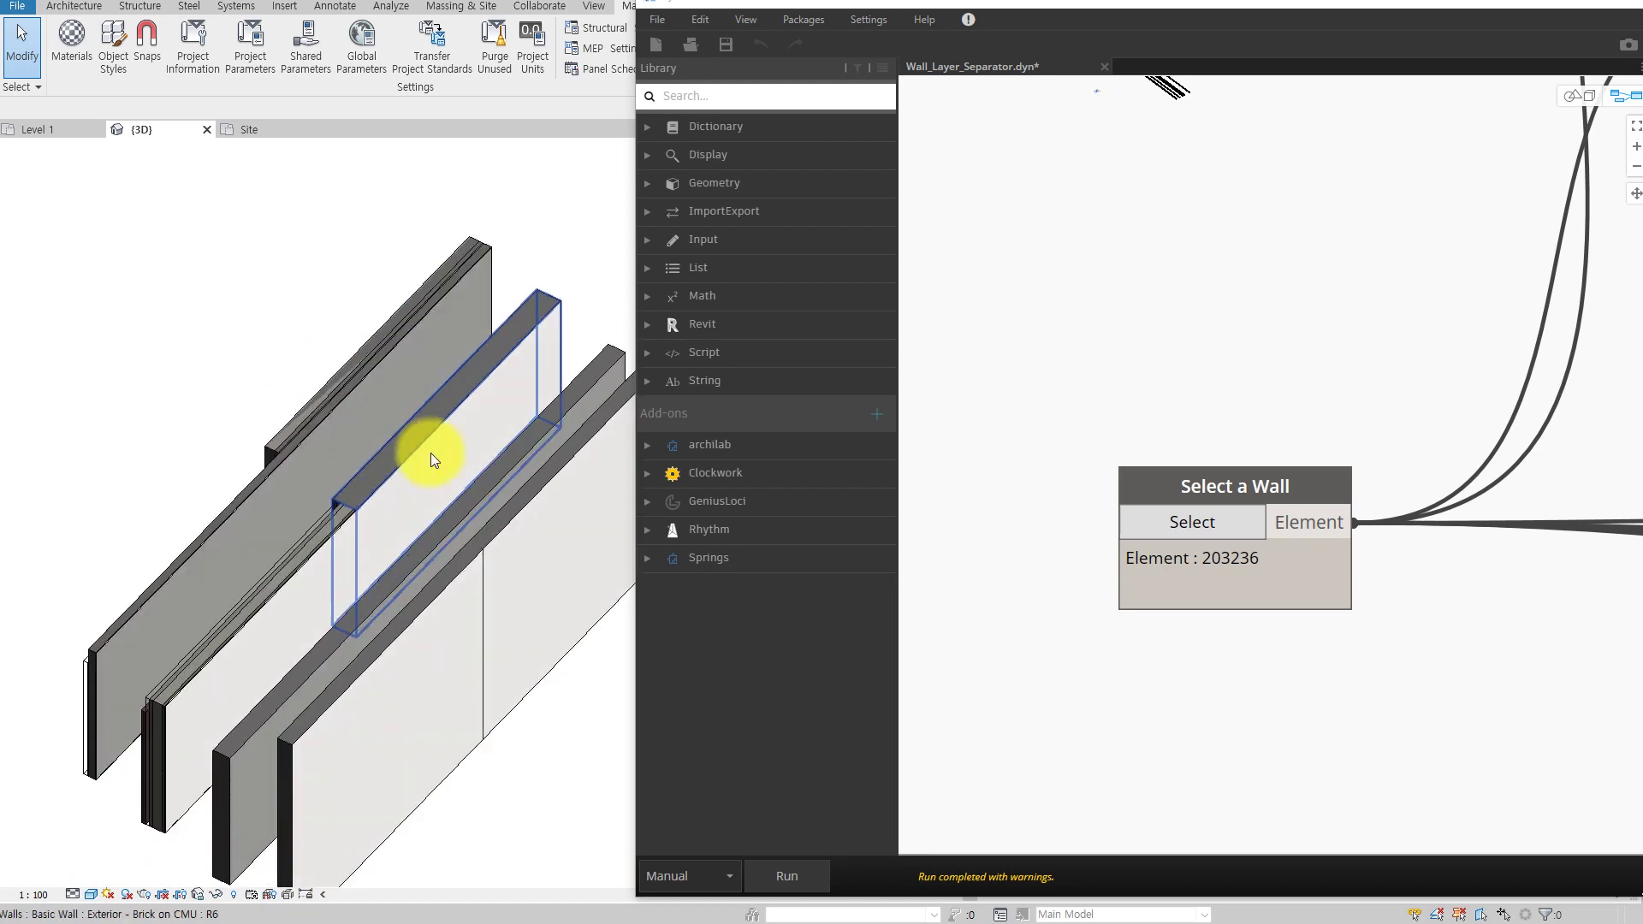
scroll(394, 510, up, 1)
click(1164, 523)
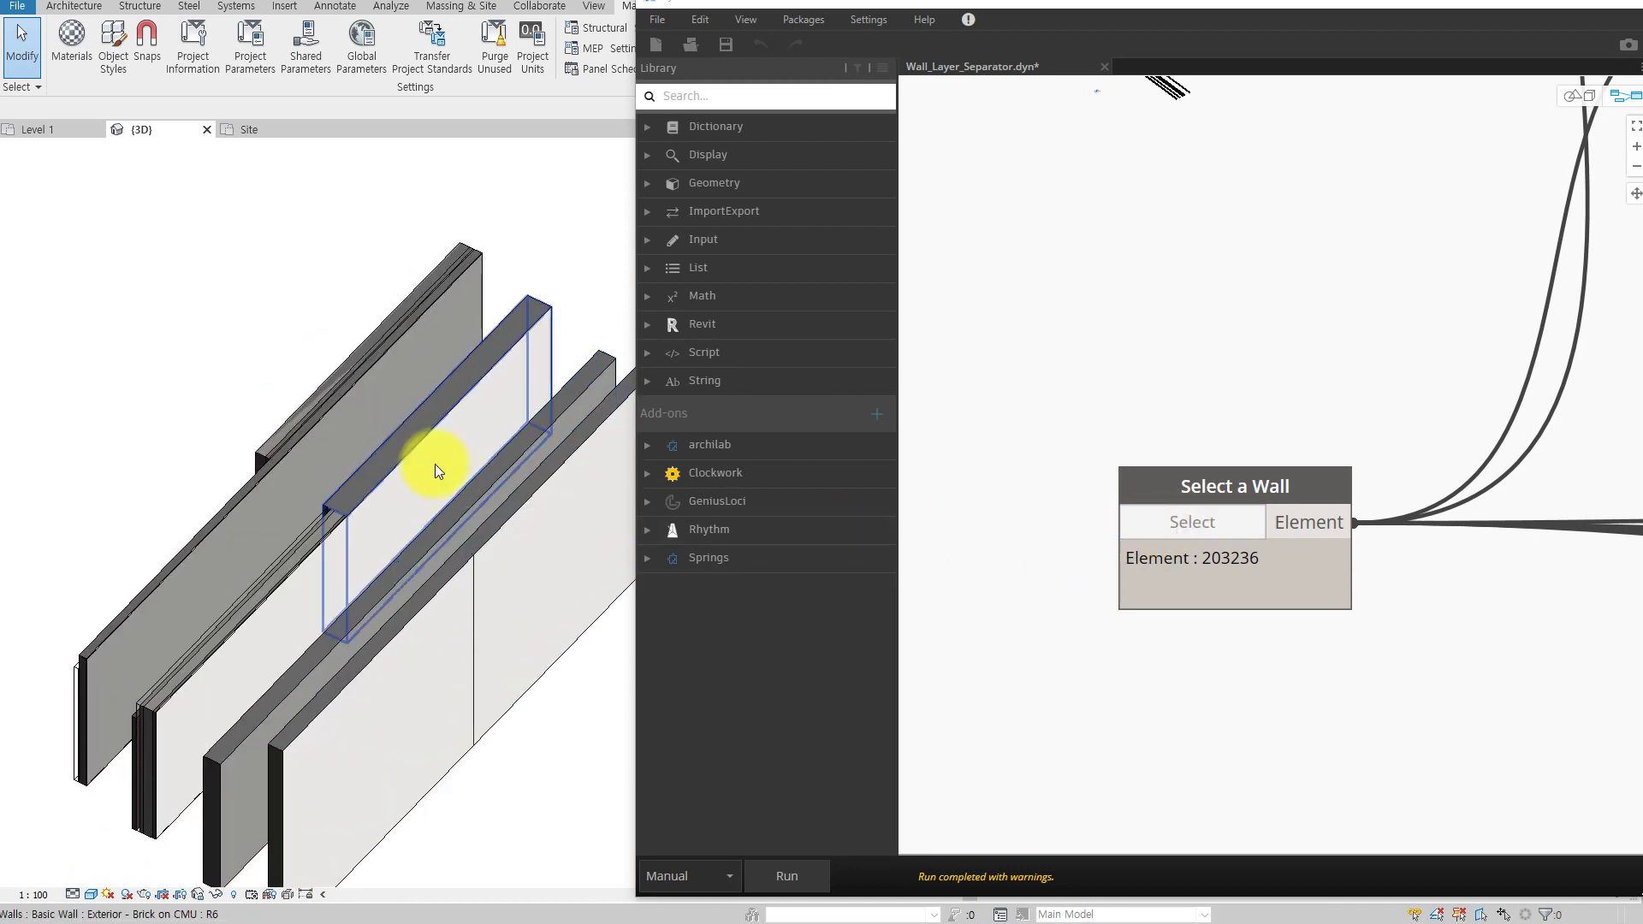
click(436, 464)
click(801, 874)
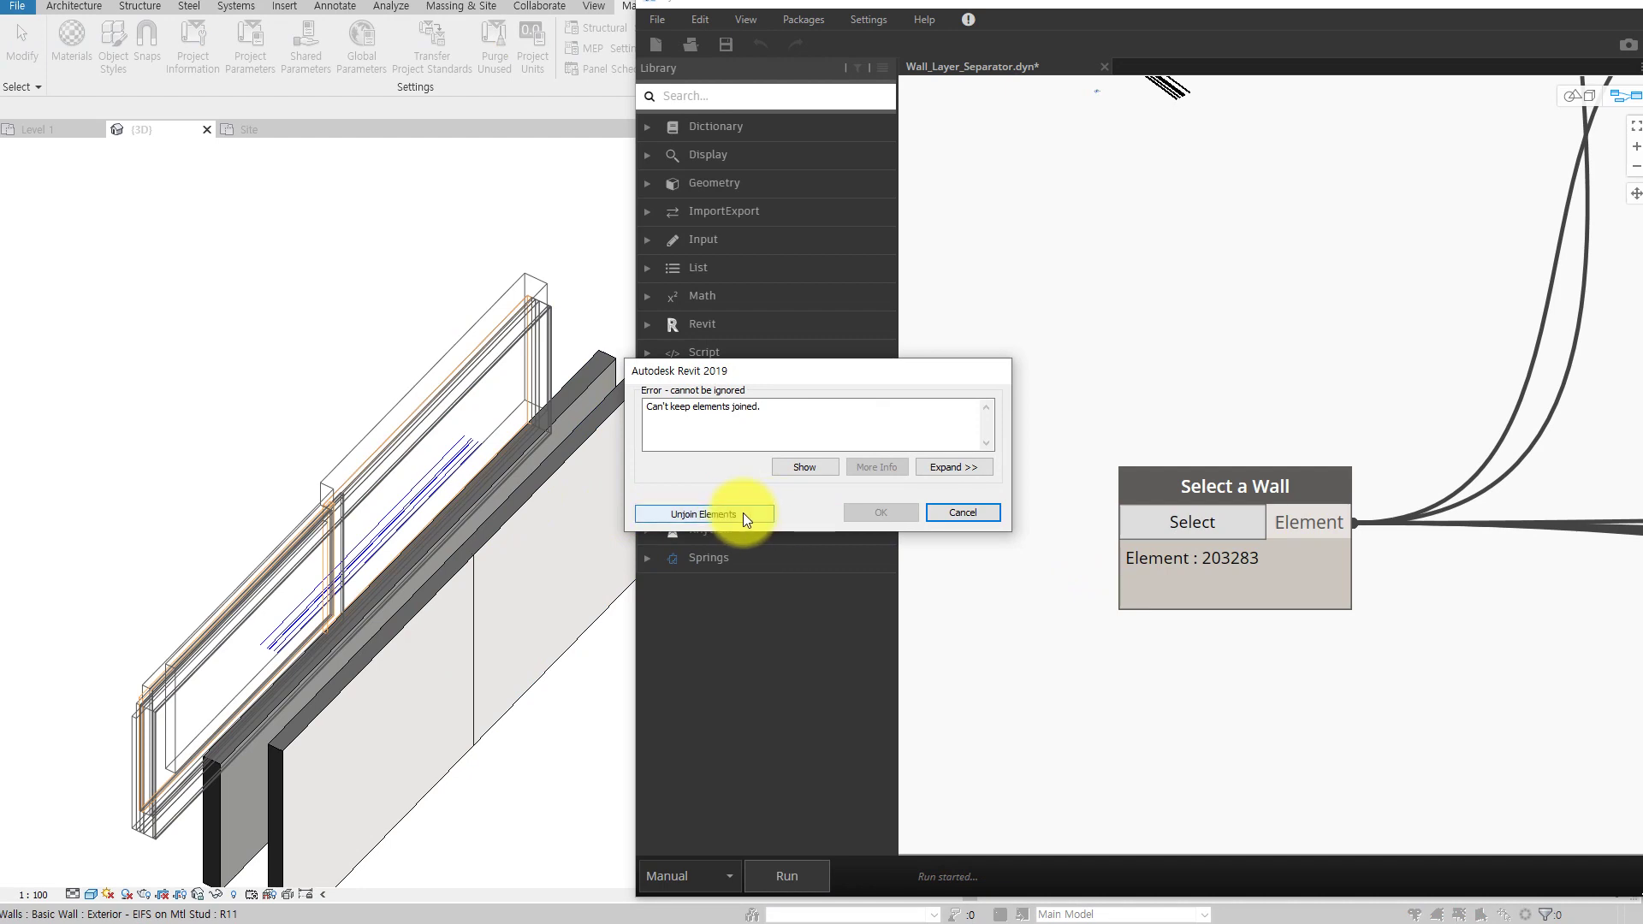
Accept unjoining the walls so the EIFS run completes, then review the result
click(743, 512)
scroll(445, 488, up, 3)
scroll(356, 435, up, 2)
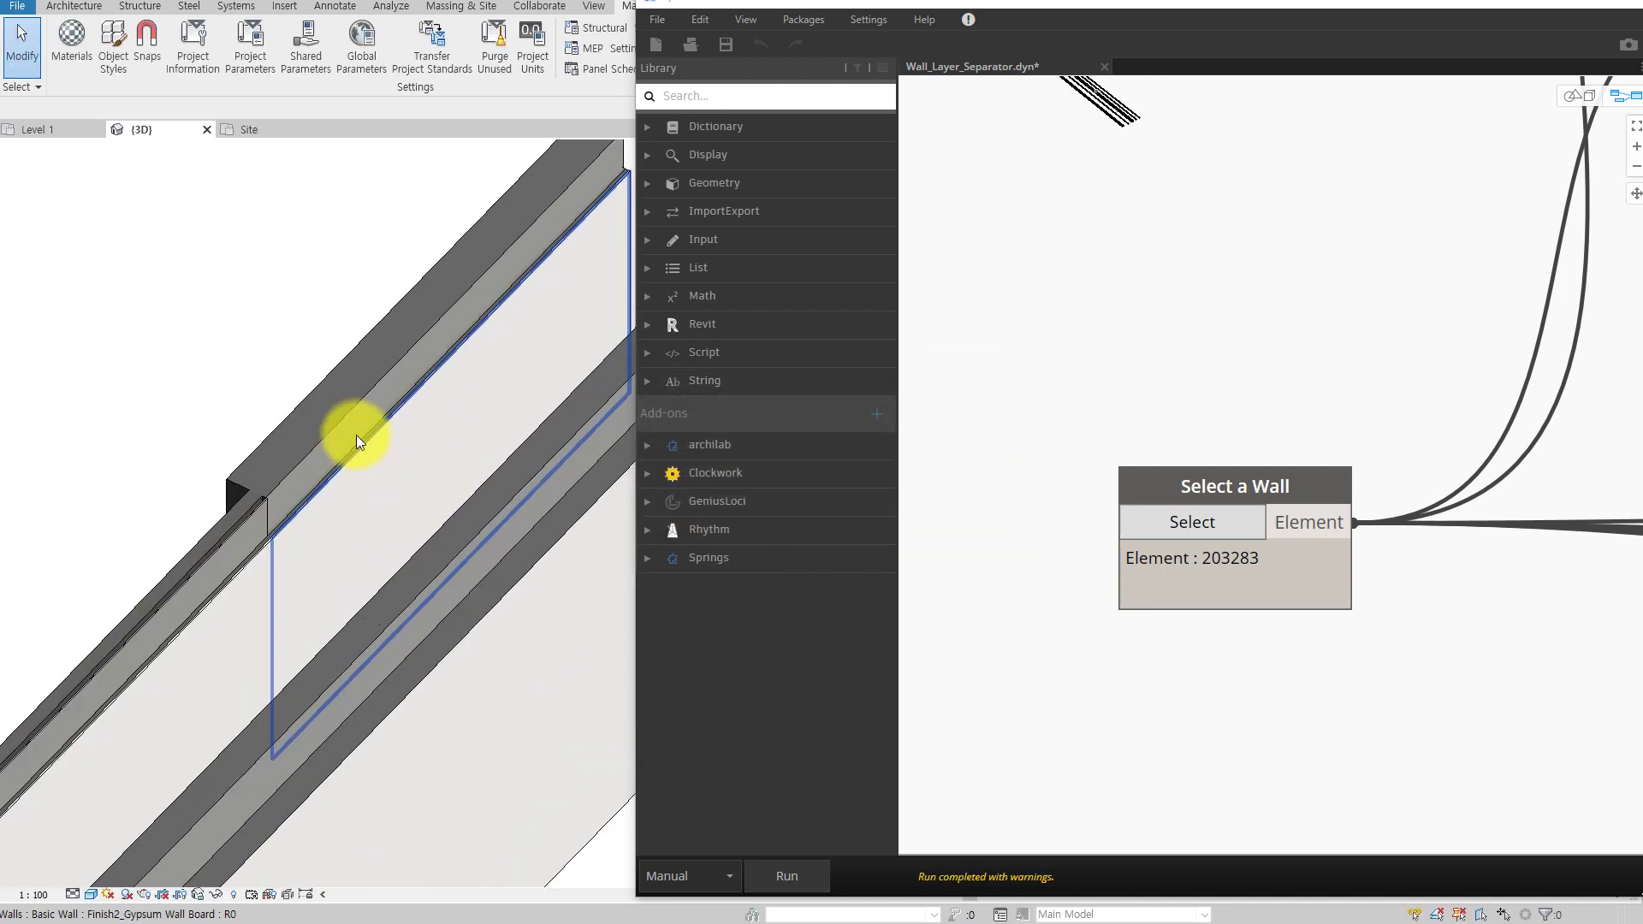
scroll(451, 497, up, 2)
scroll(451, 497, down, 1)
scroll(446, 450, down, 2)
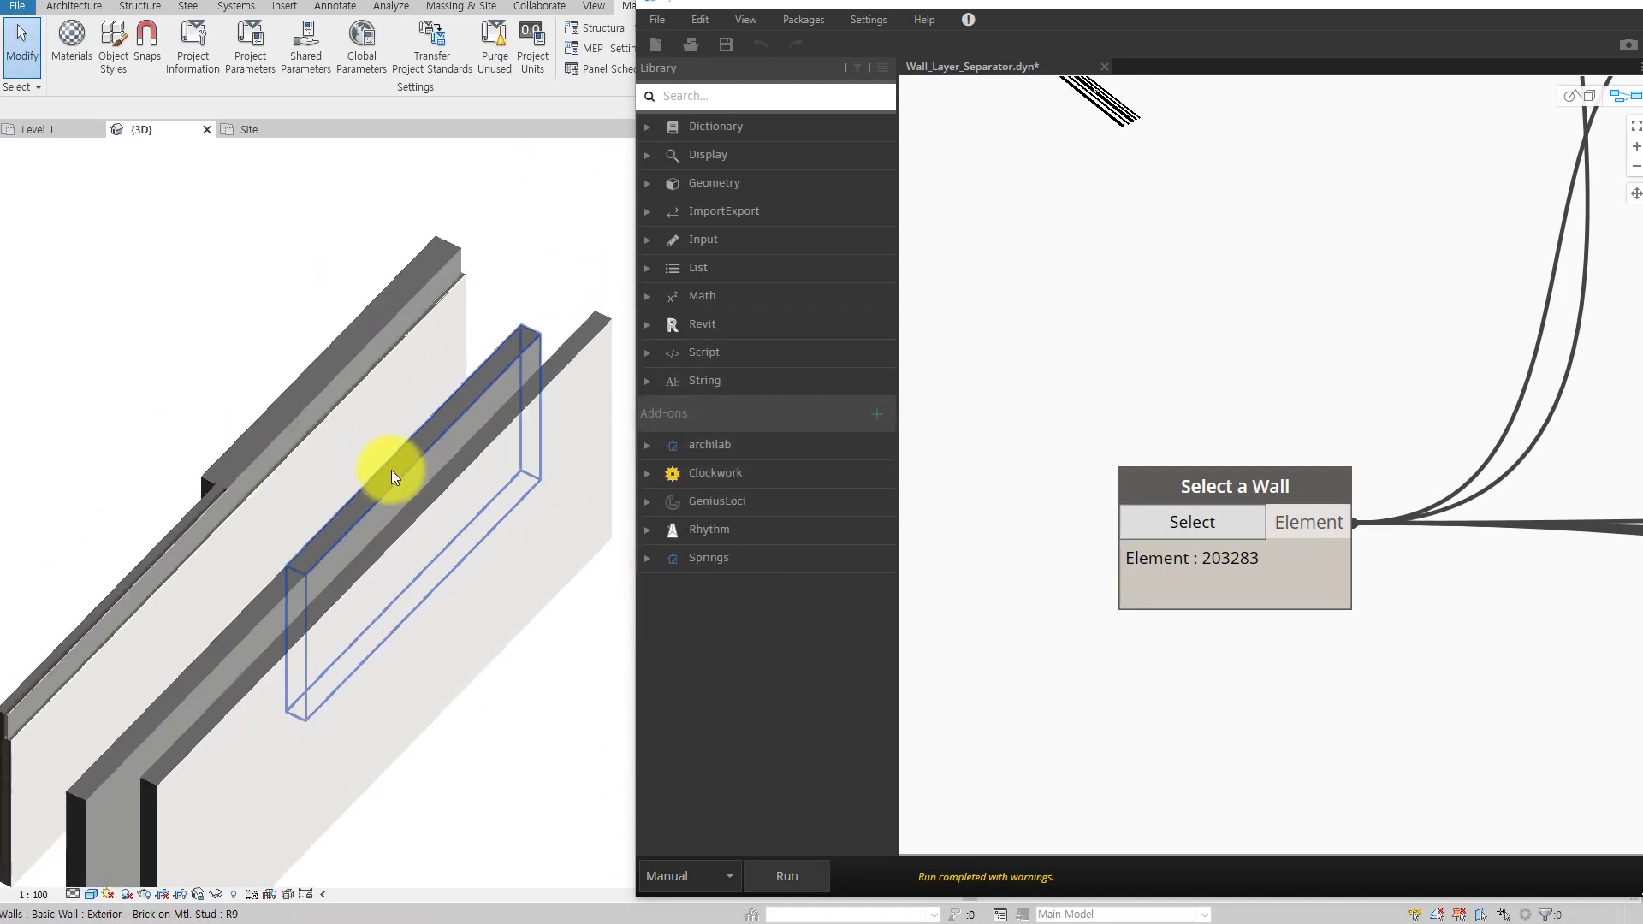
scroll(405, 484, down, 1)
scroll(359, 420, up, 3)
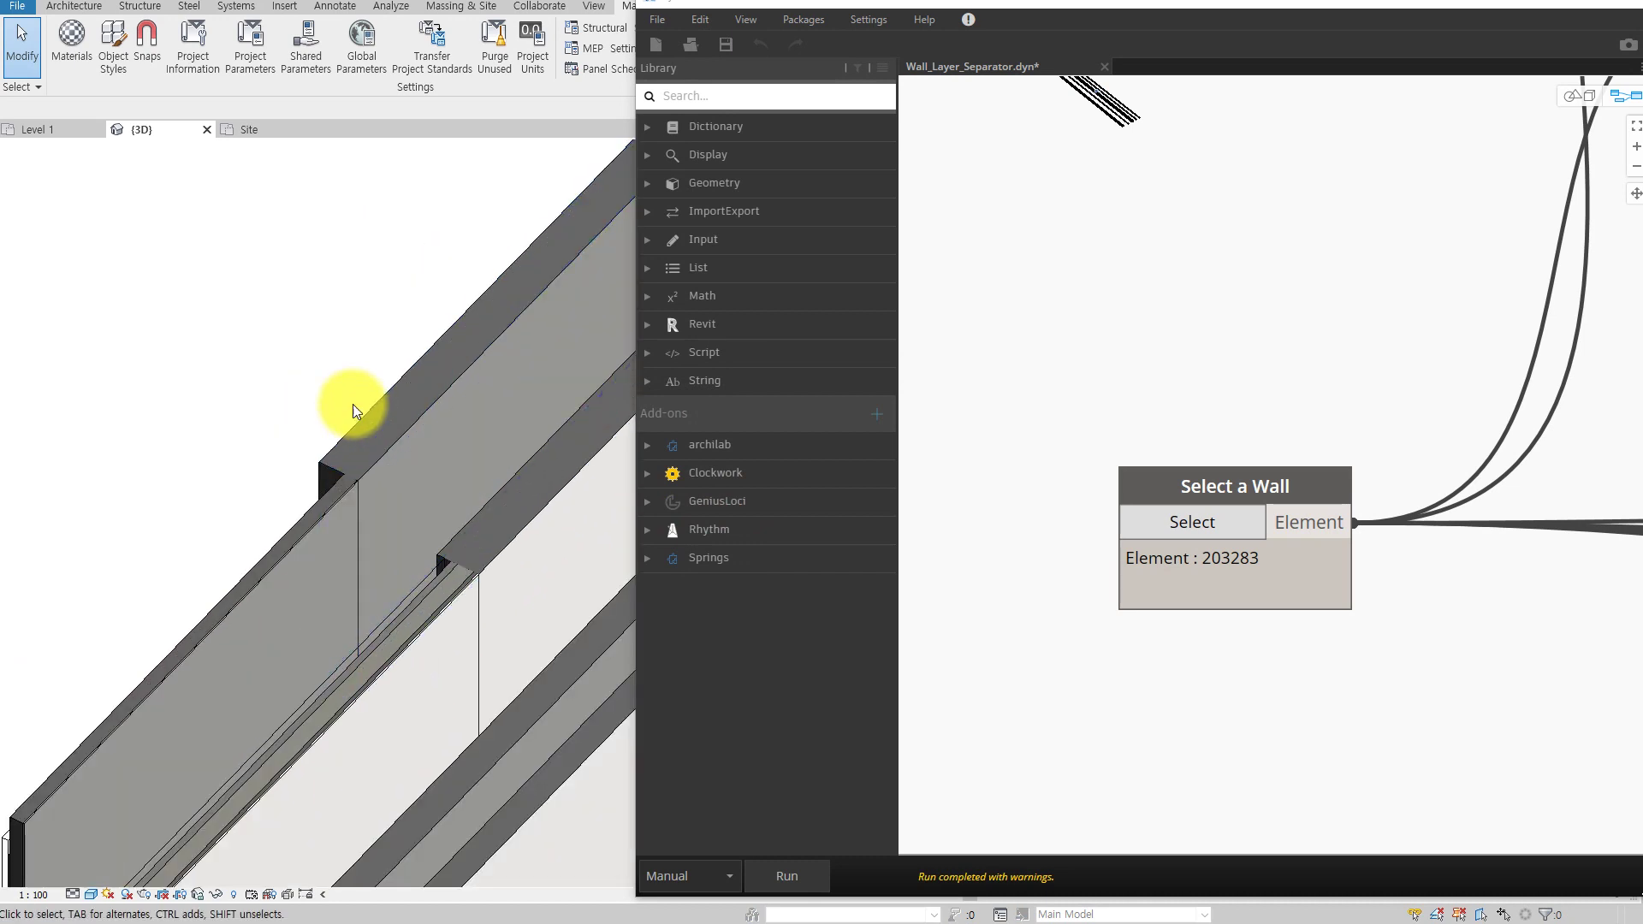
Pick another wall for Select a Wall and run the separator on it
click(1224, 529)
scroll(337, 488, up, 2)
scroll(345, 441, up, 2)
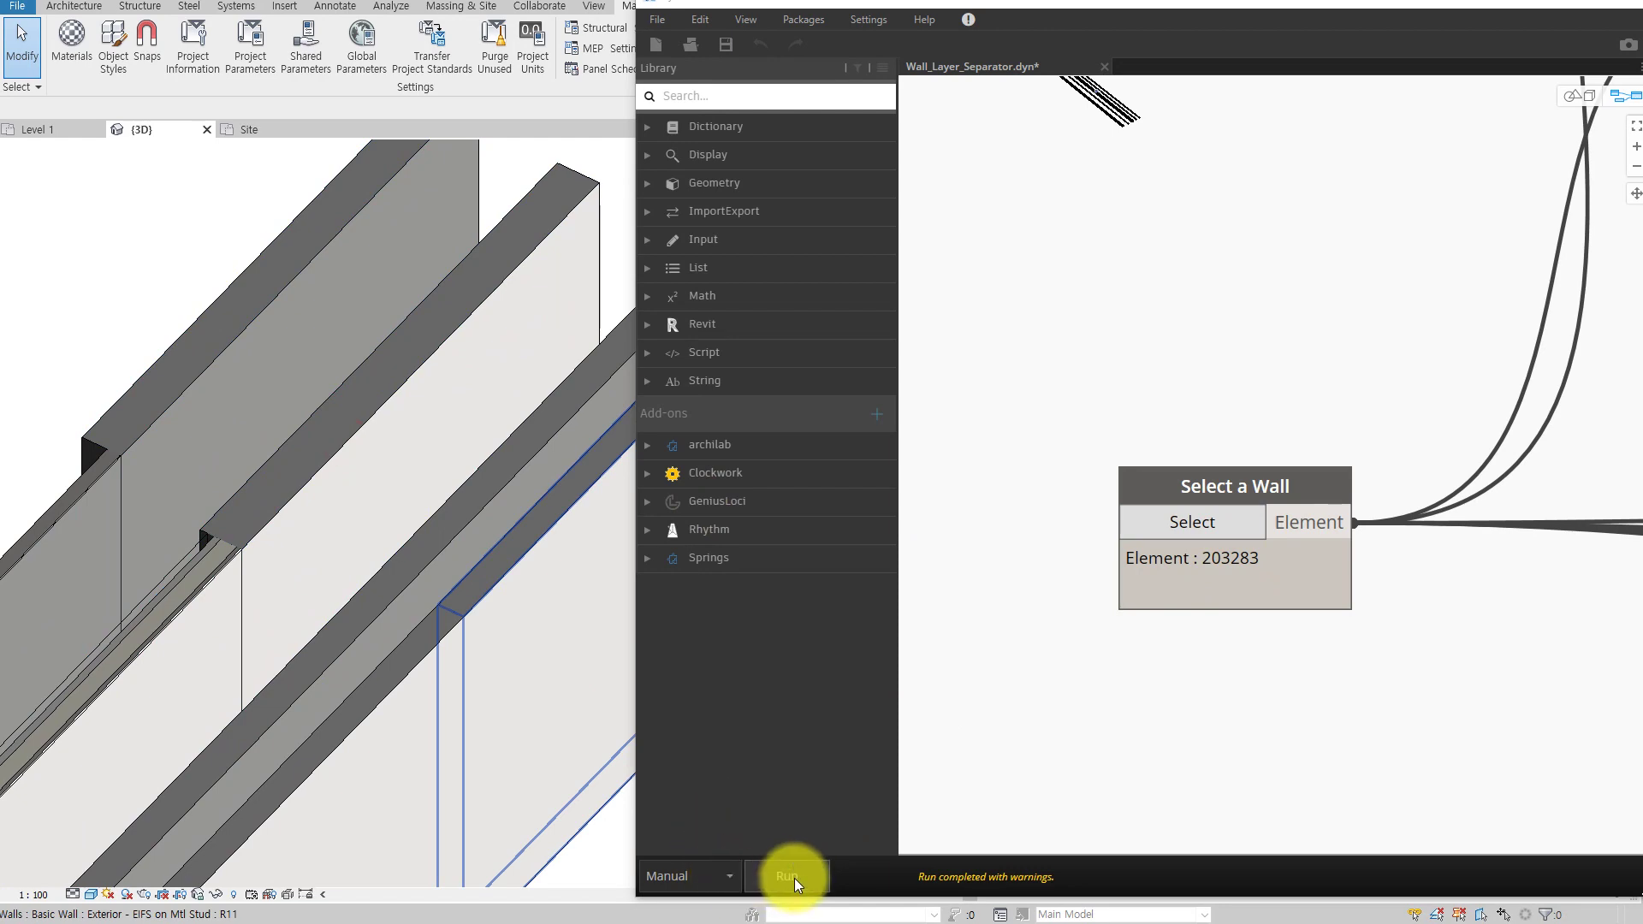
click(792, 876)
scroll(305, 454, up, 2)
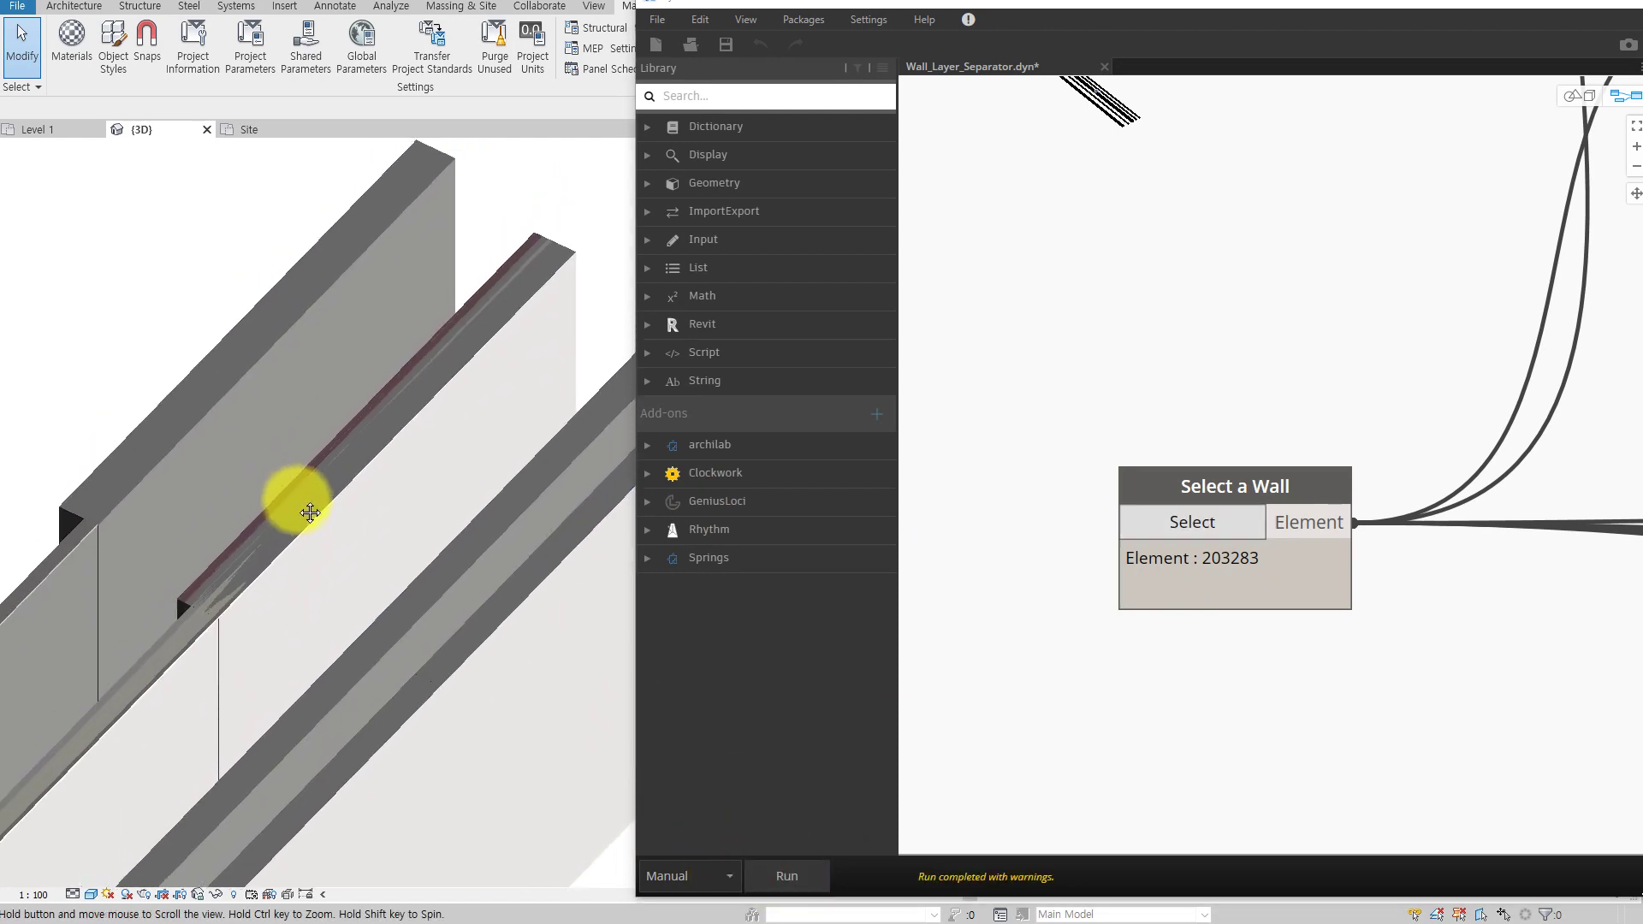
scroll(315, 505, up, 2)
scroll(318, 505, up, 1)
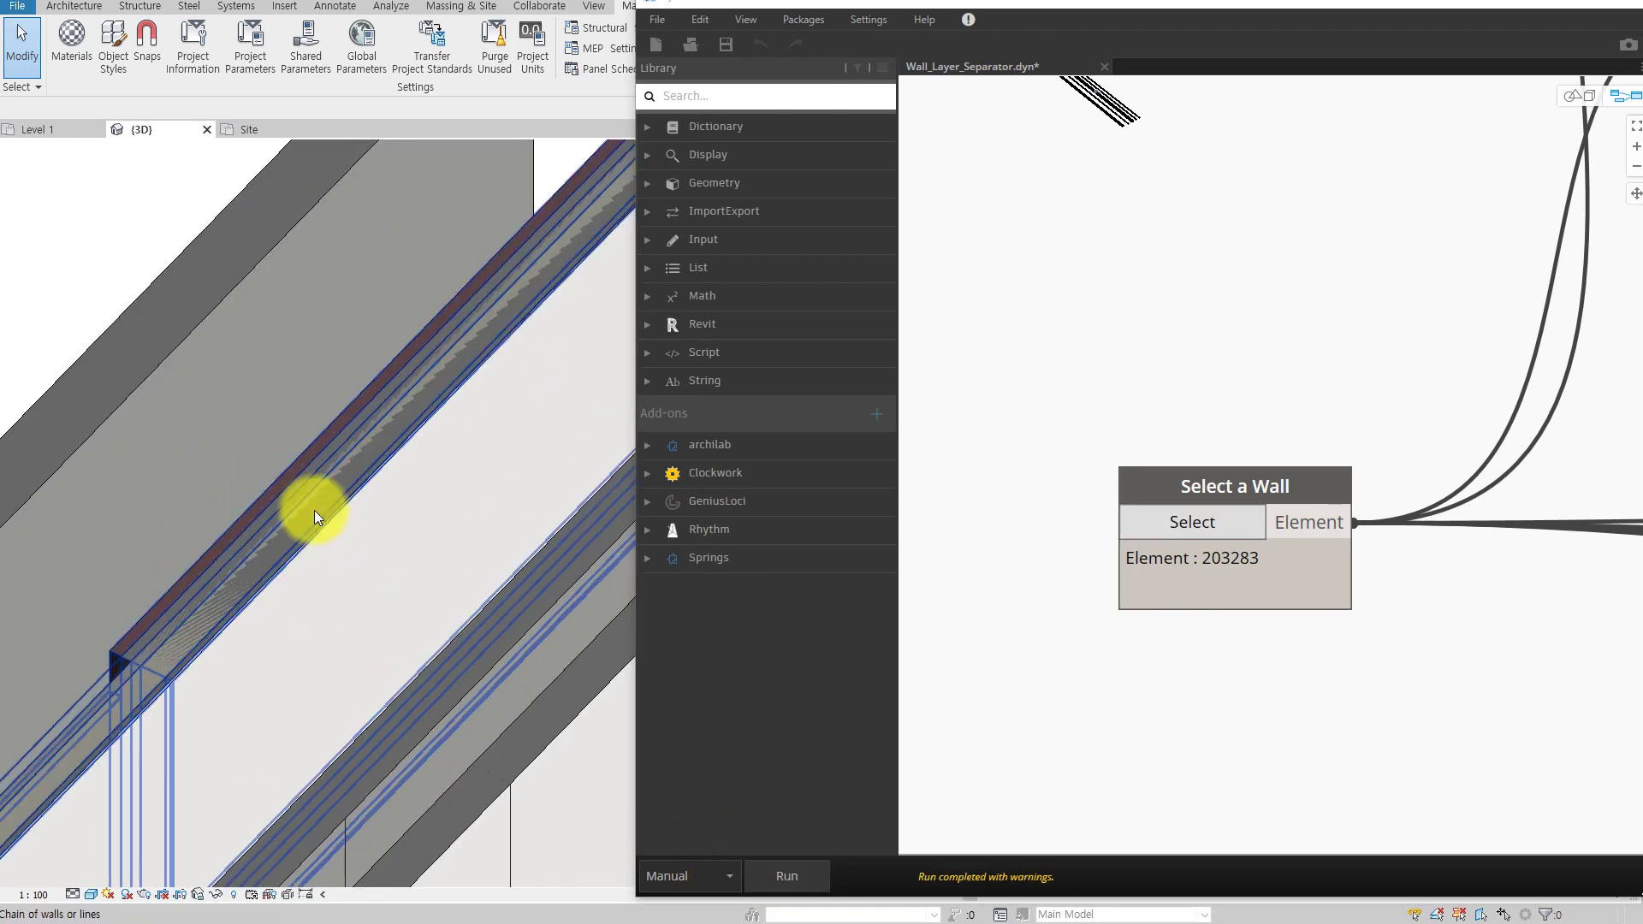
Delete the leftover brick-on-CMU wall and the generated Substrate_Rigid Insulation layer wall
click(315, 508)
key(Delete)
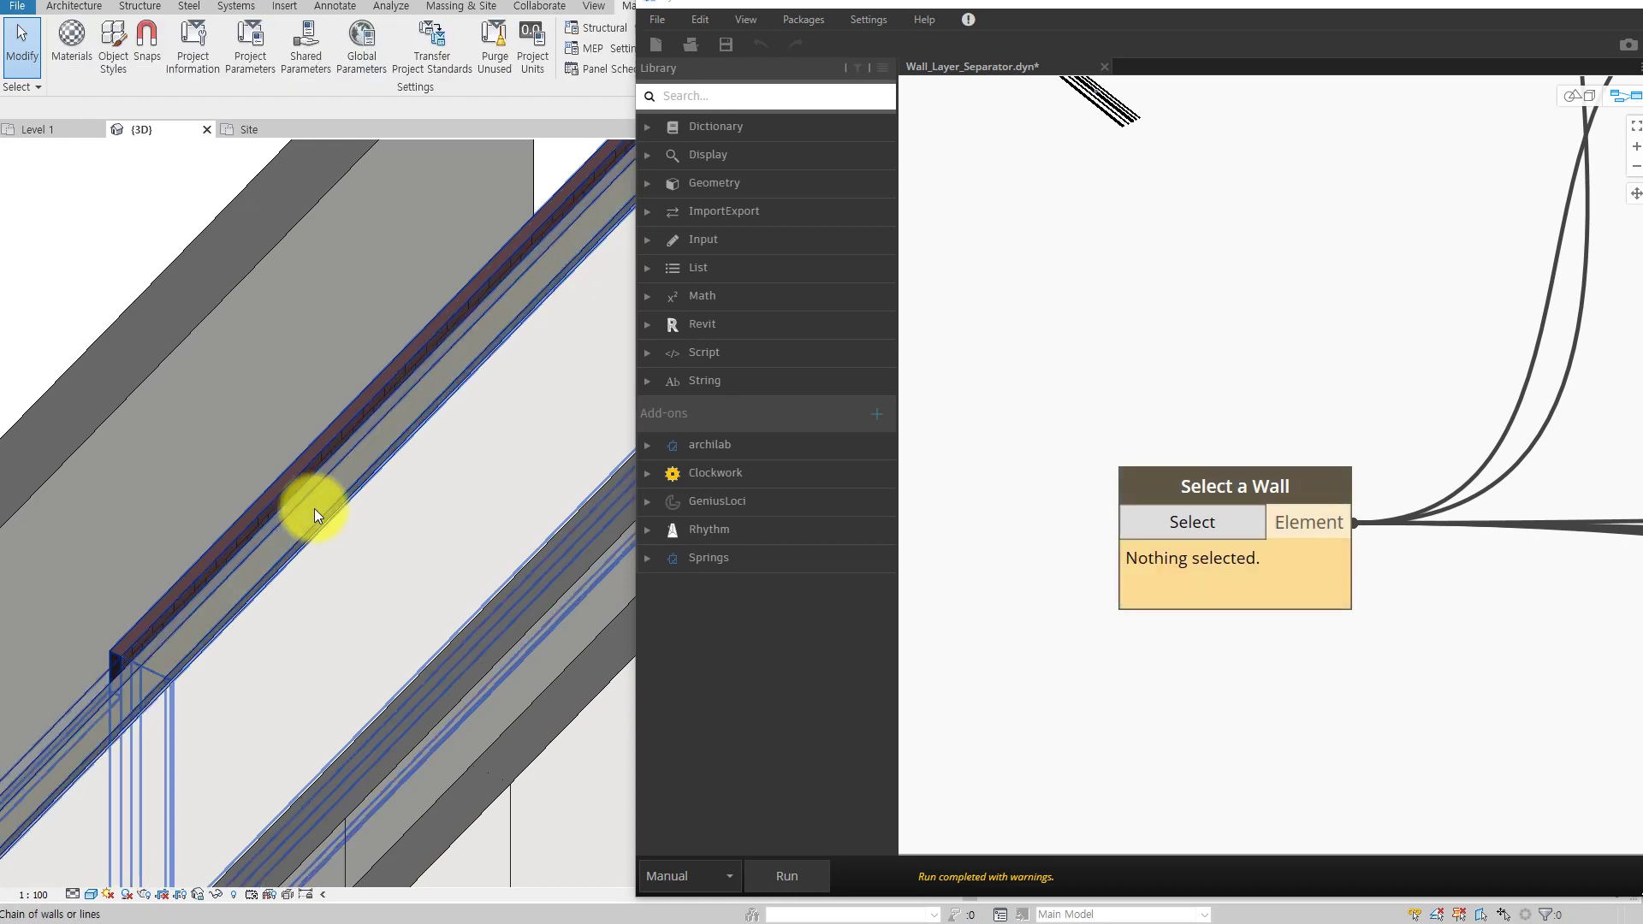
click(324, 497)
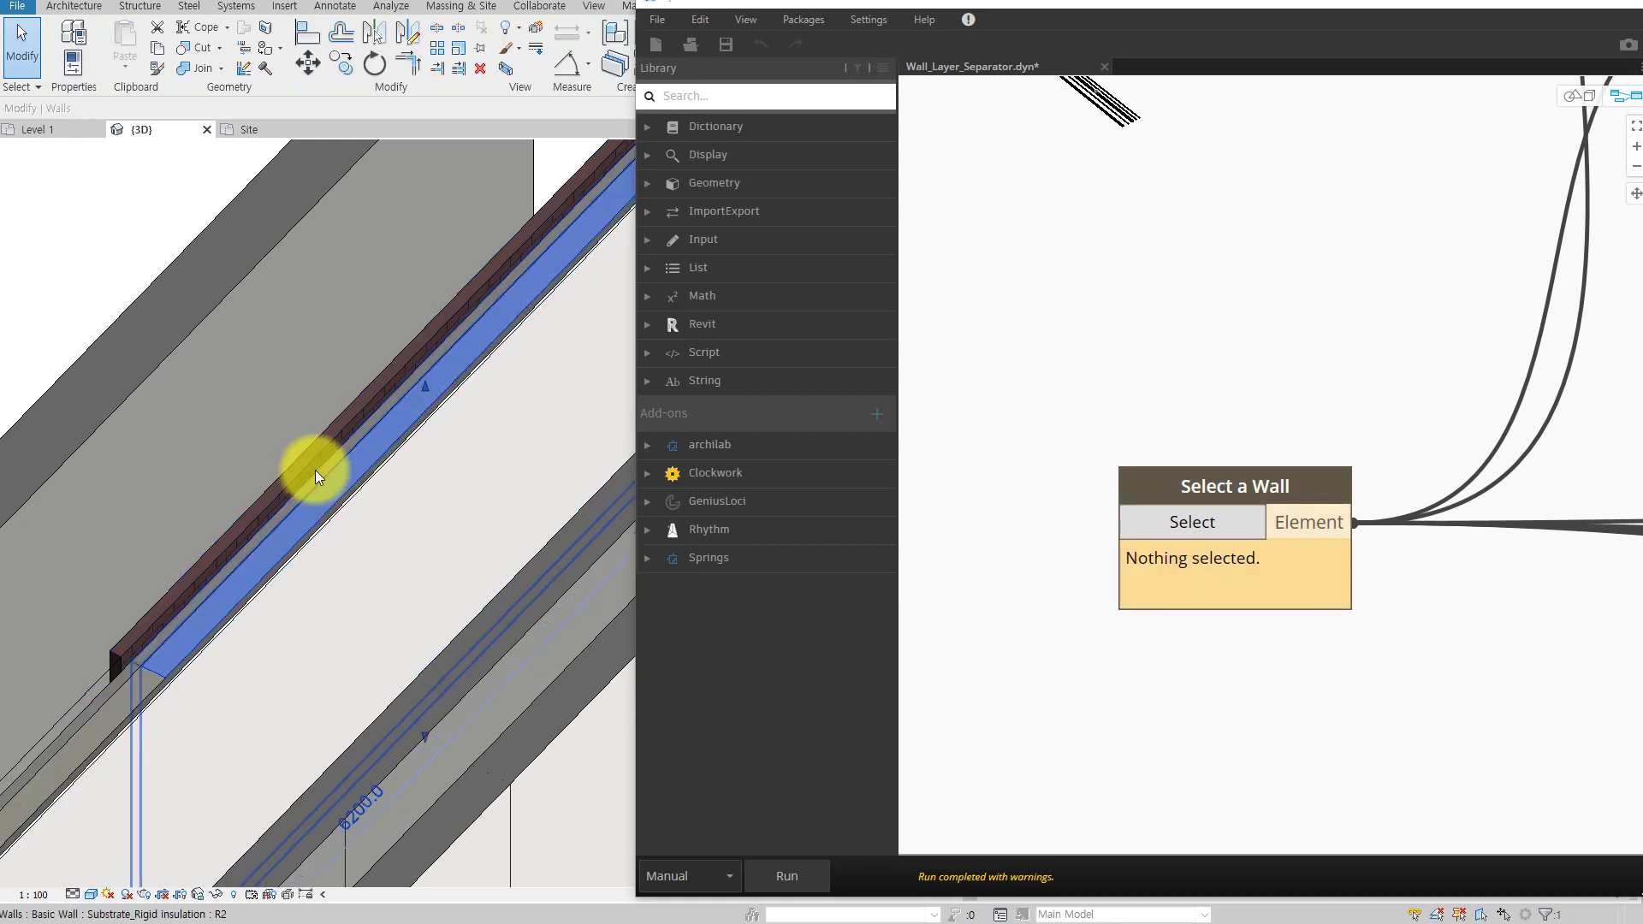
click(397, 539)
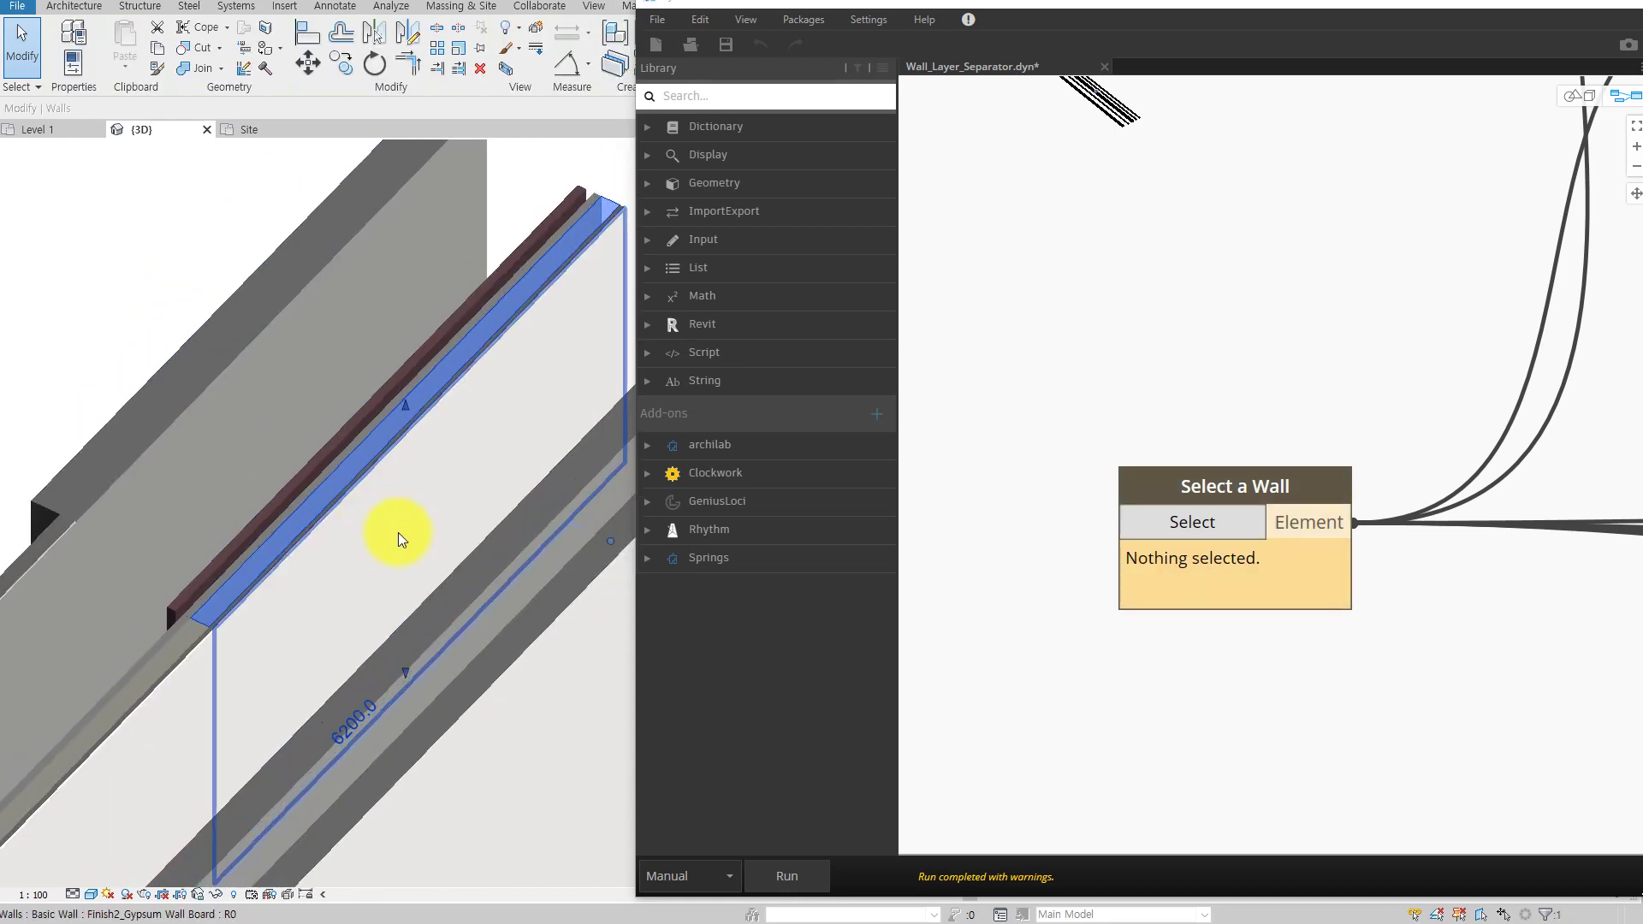
key(Delete)
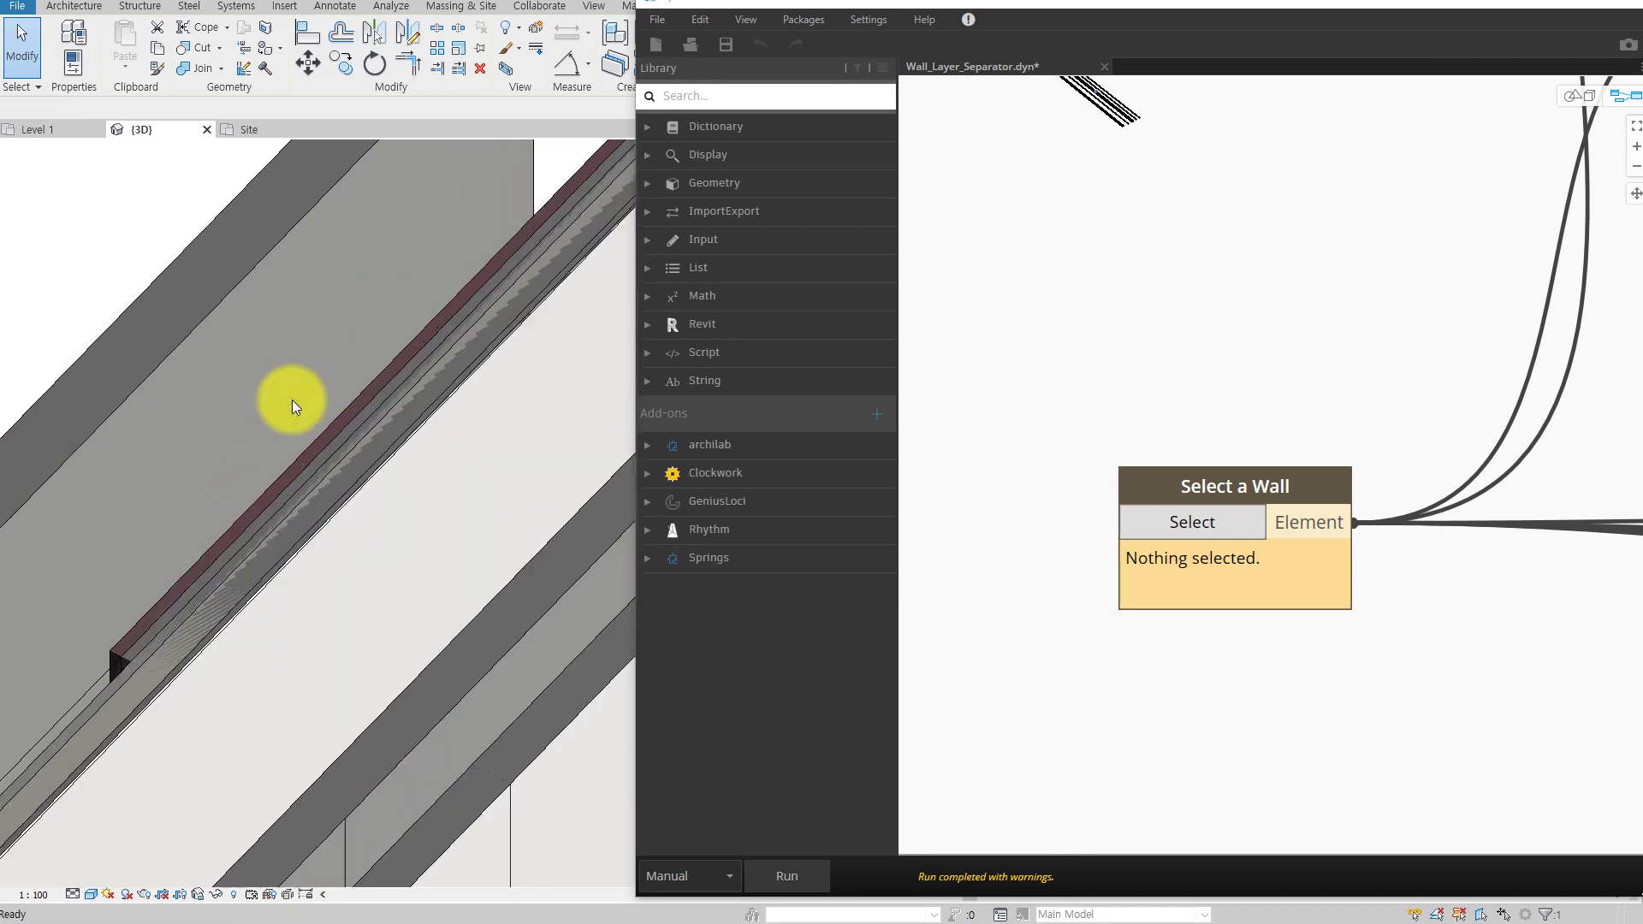
scroll(368, 459, down, 3)
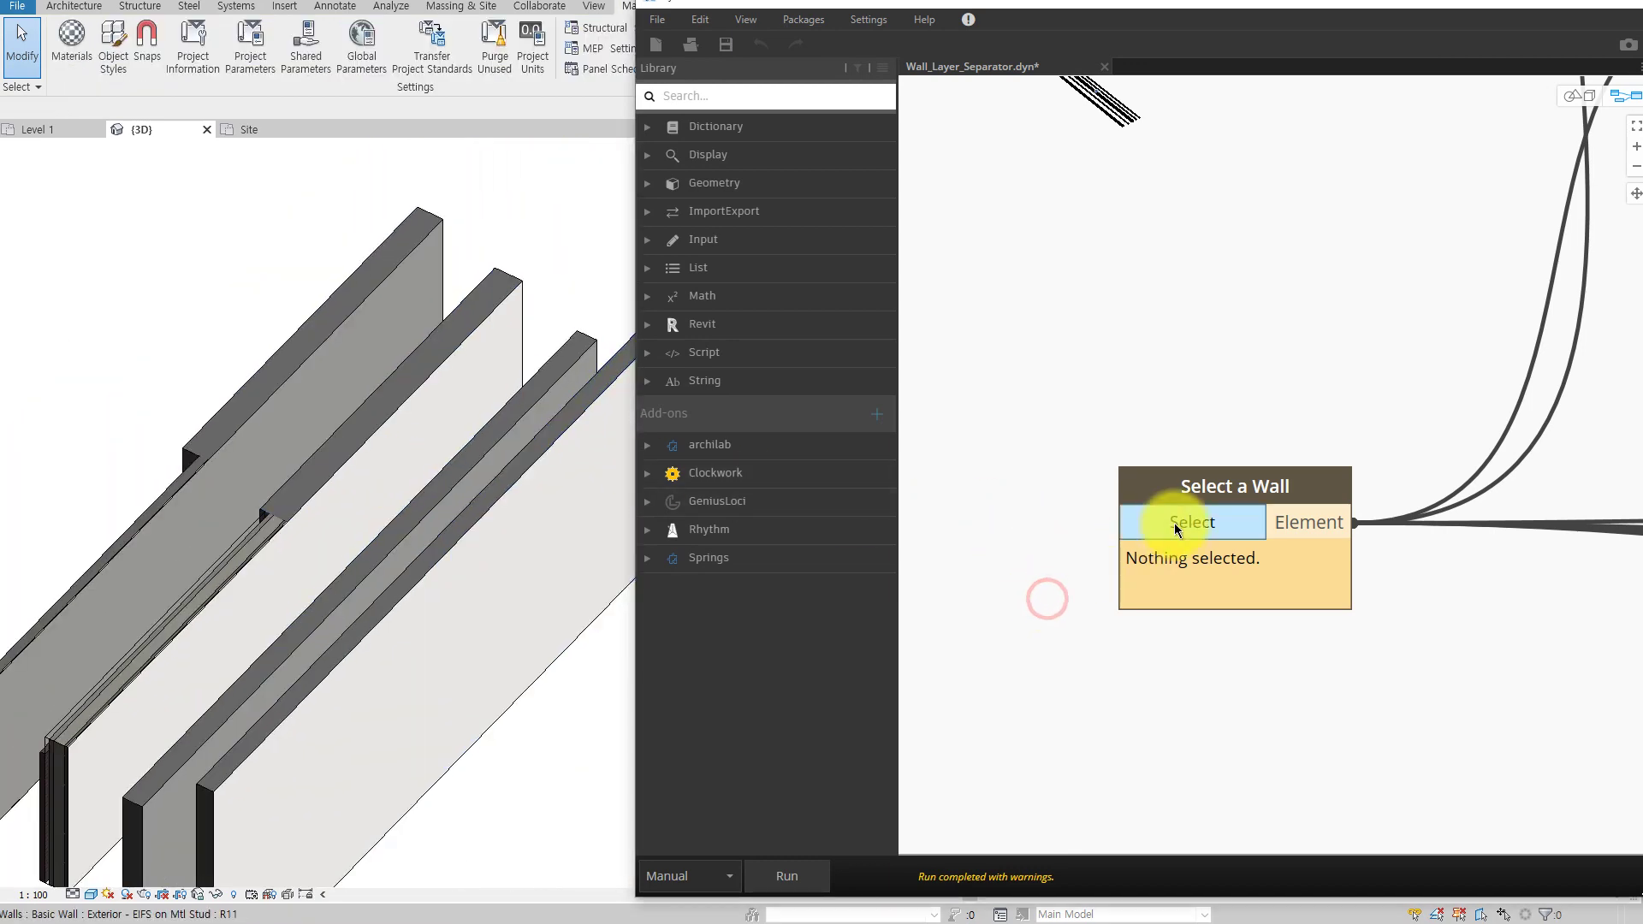
Split the brick-on-stud compound wall into per-layer walls with the script
click(1175, 522)
click(433, 480)
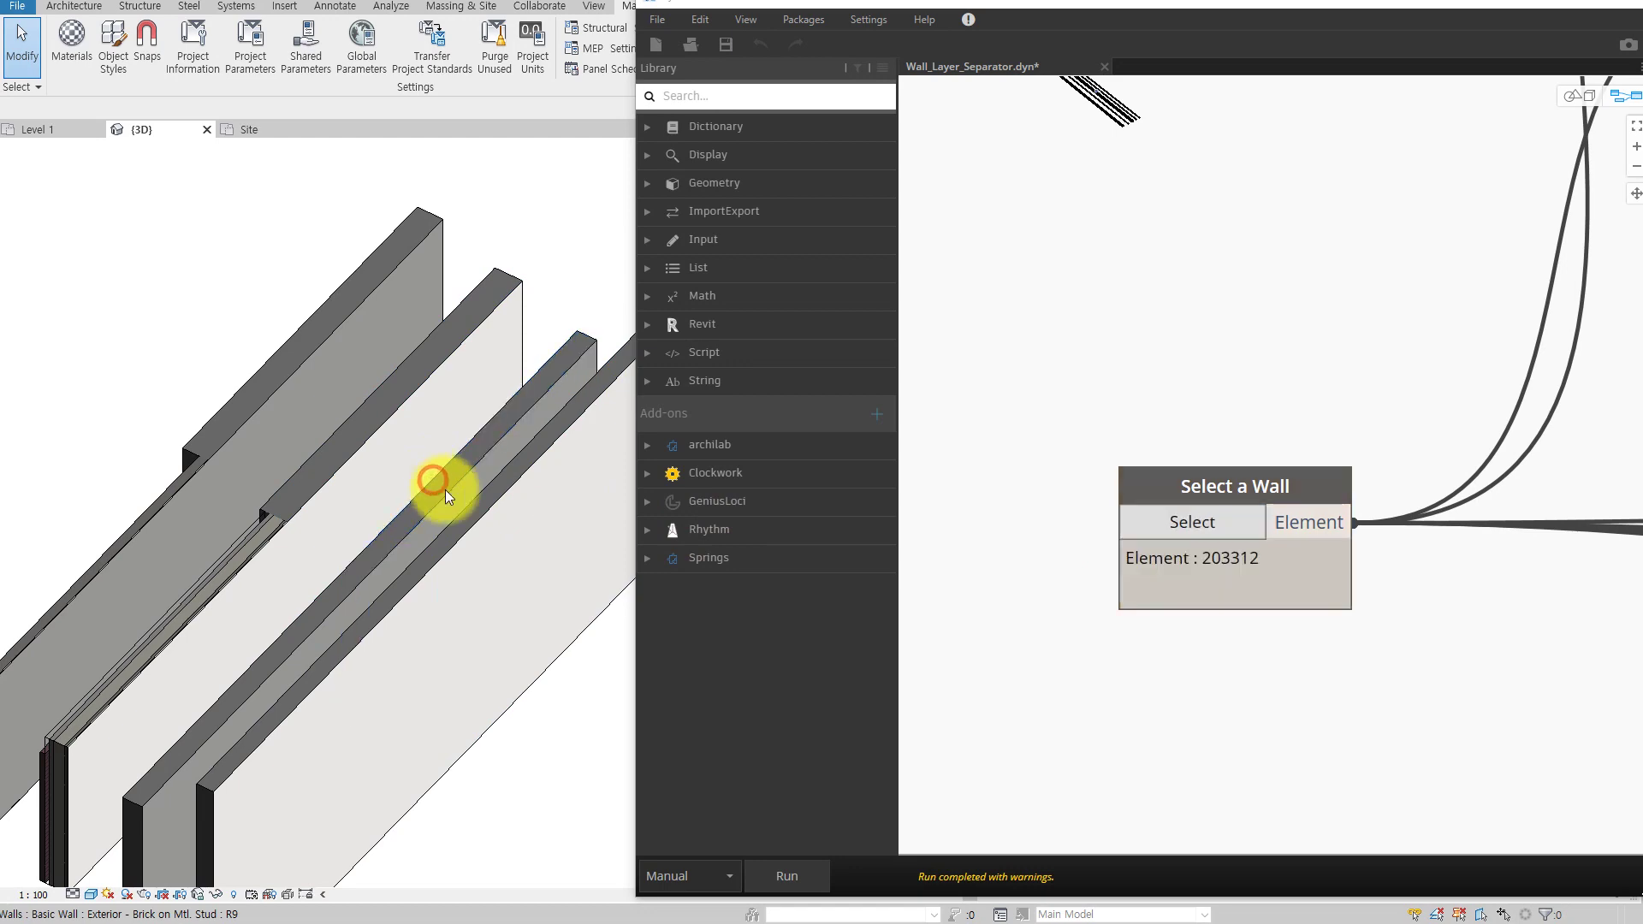
click(835, 867)
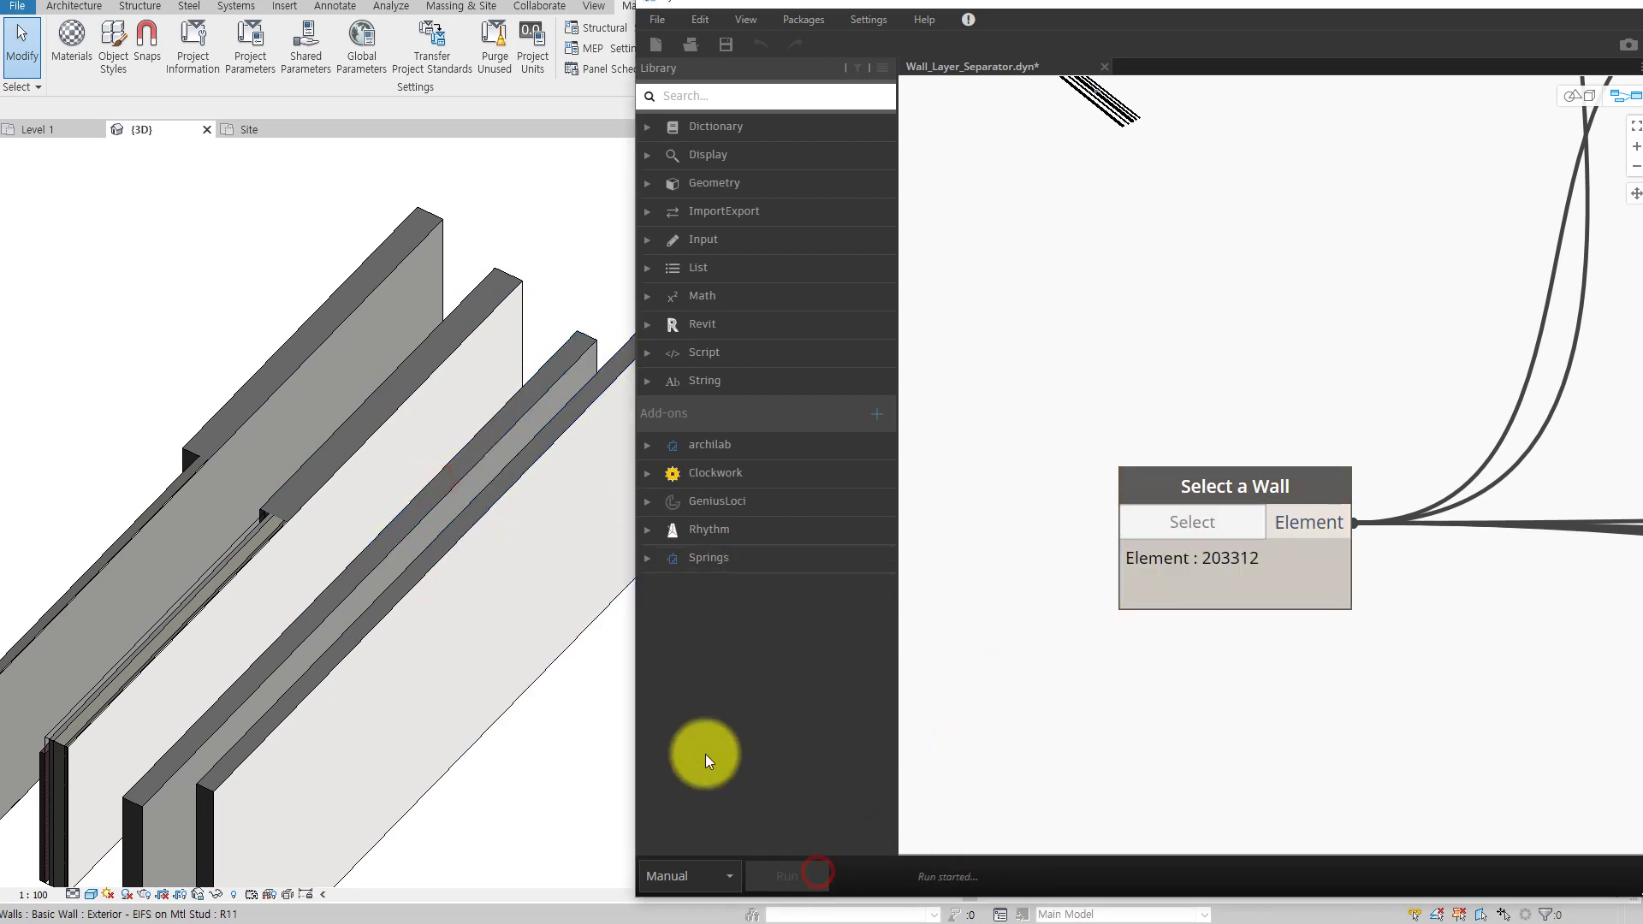
scroll(456, 512, up, 5)
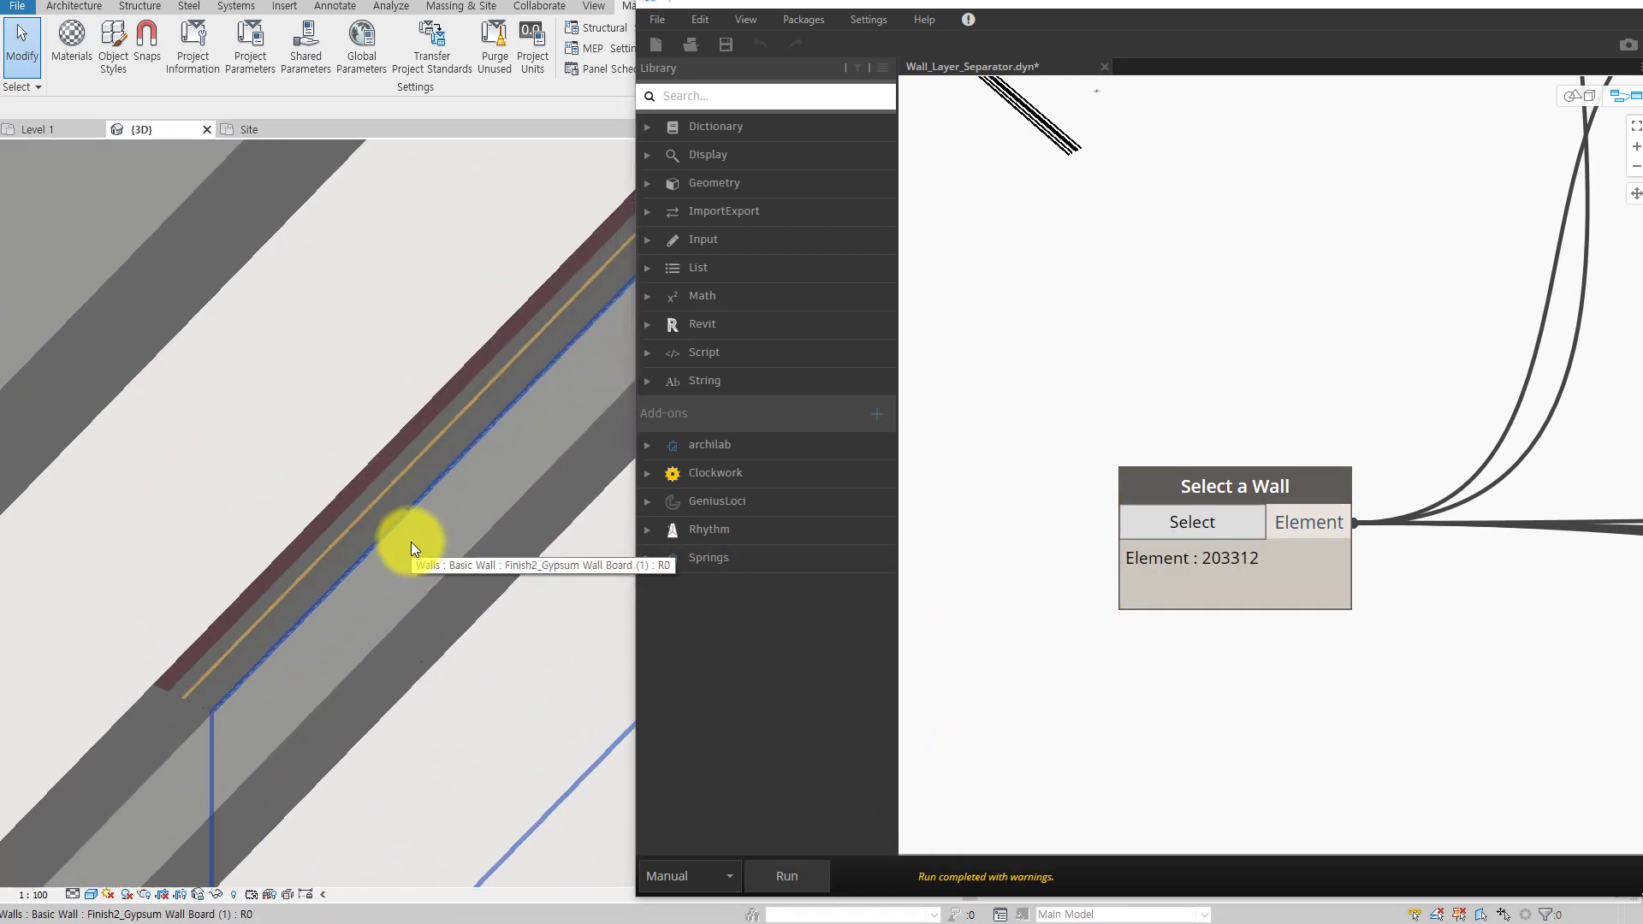
Inspect the new gypsum board and air insulation layer walls, then clear the selection
click(410, 542)
scroll(389, 518, up, 2)
scroll(386, 500, up, 2)
scroll(342, 477, down, 2)
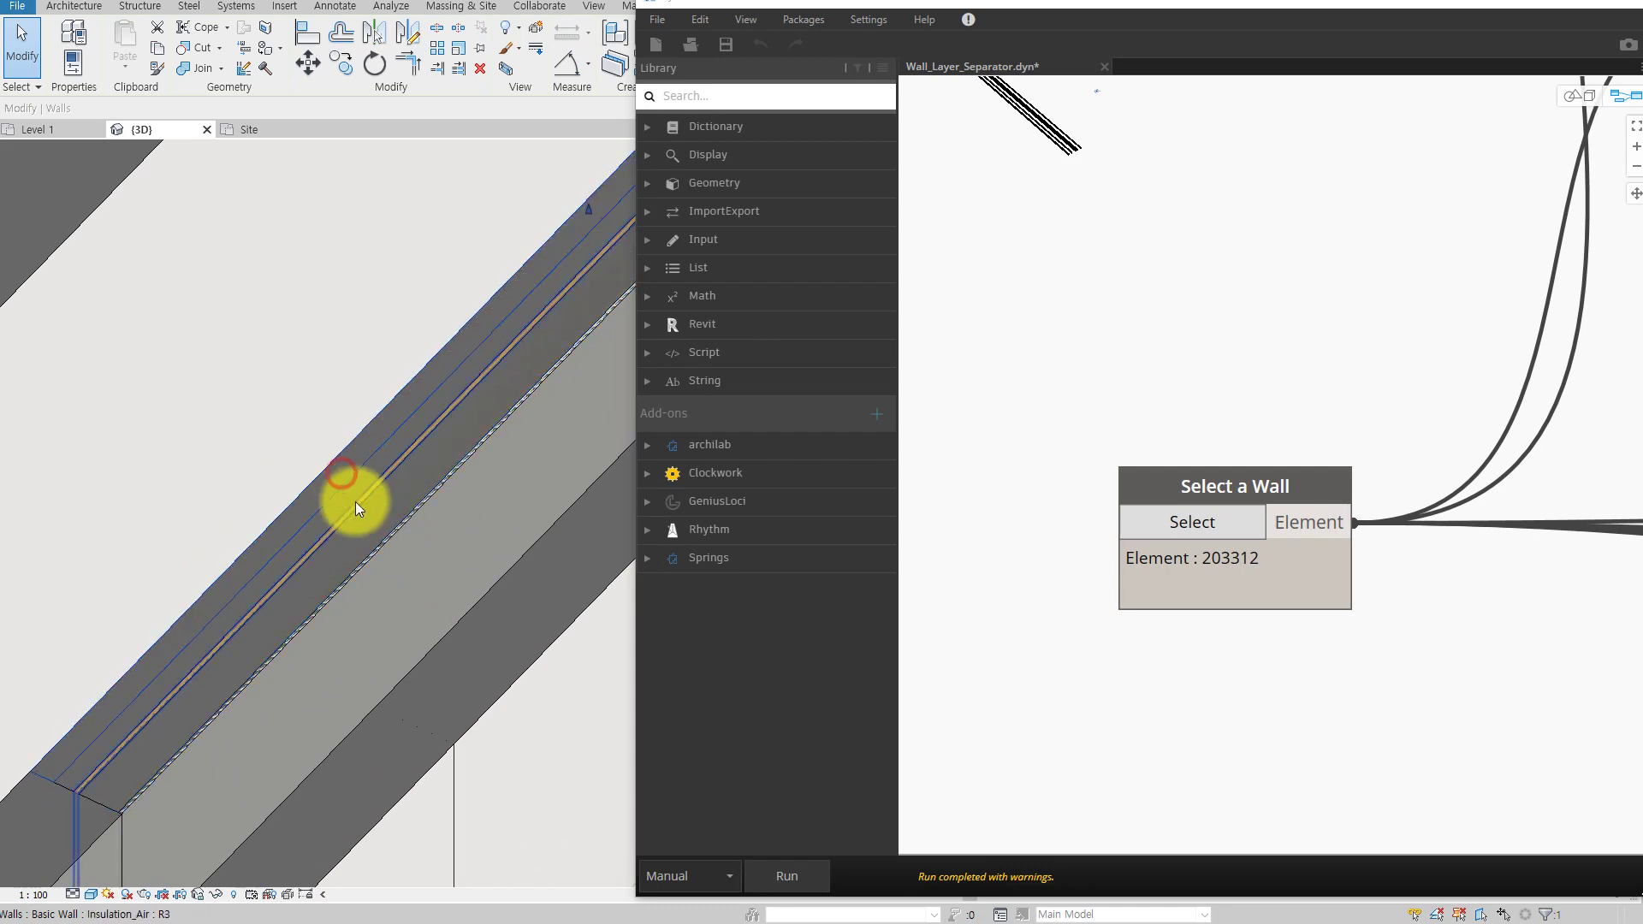
click(234, 350)
scroll(244, 360, up, 1)
key(Escape)
scroll(256, 376, down, 3)
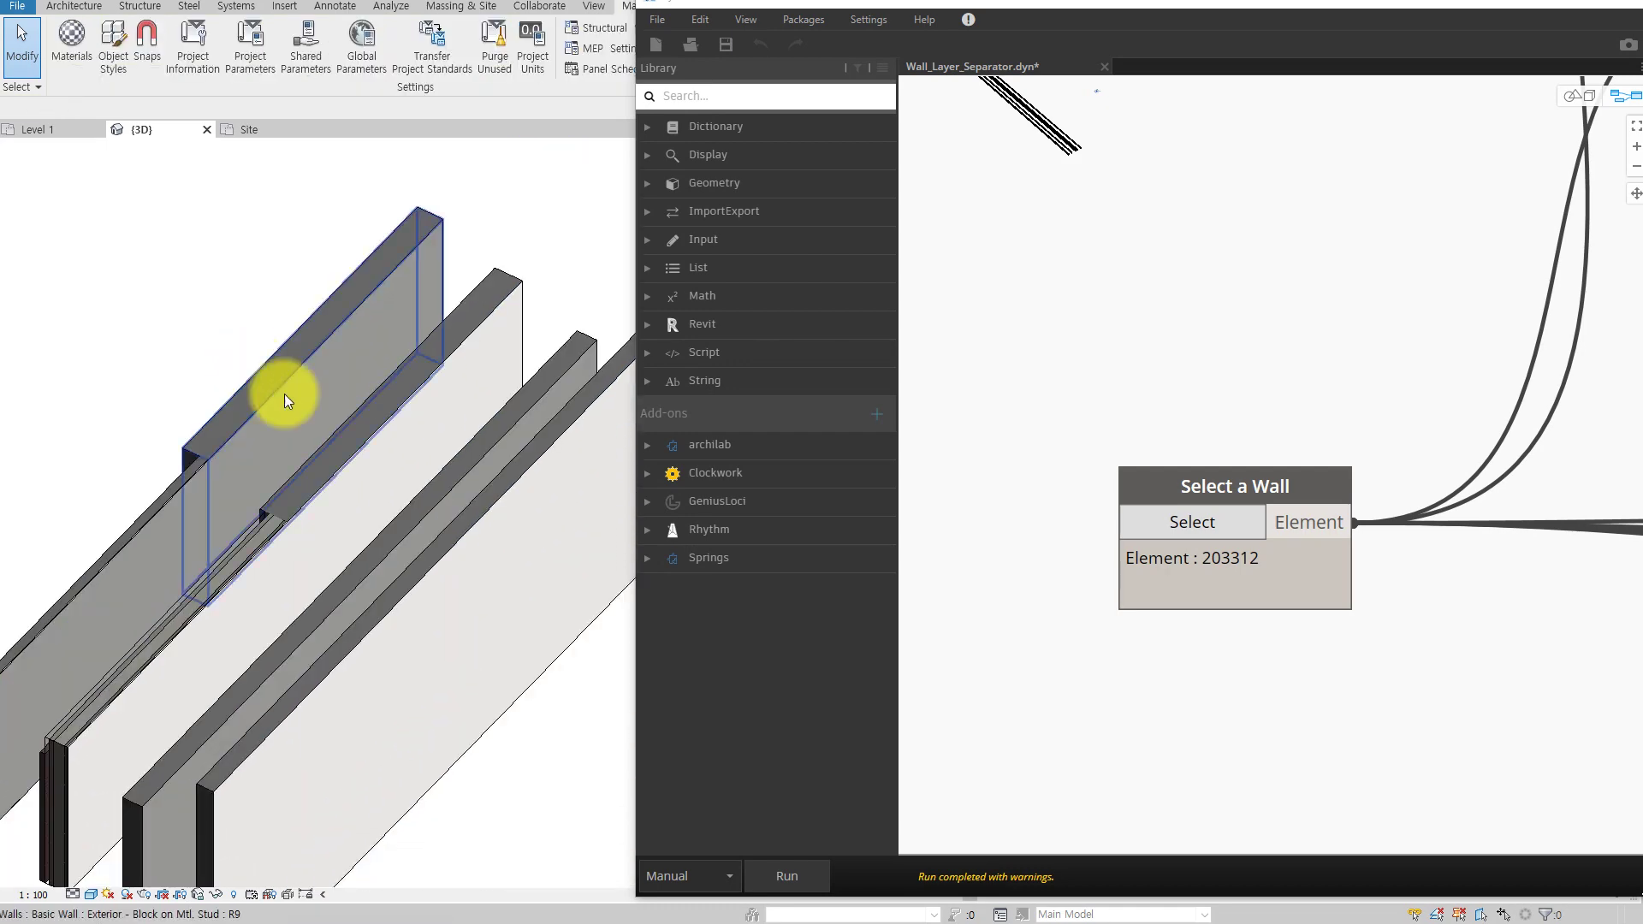
scroll(285, 394, down, 3)
Split the stud-backed compound wall into separate layer walls
click(1155, 517)
click(482, 416)
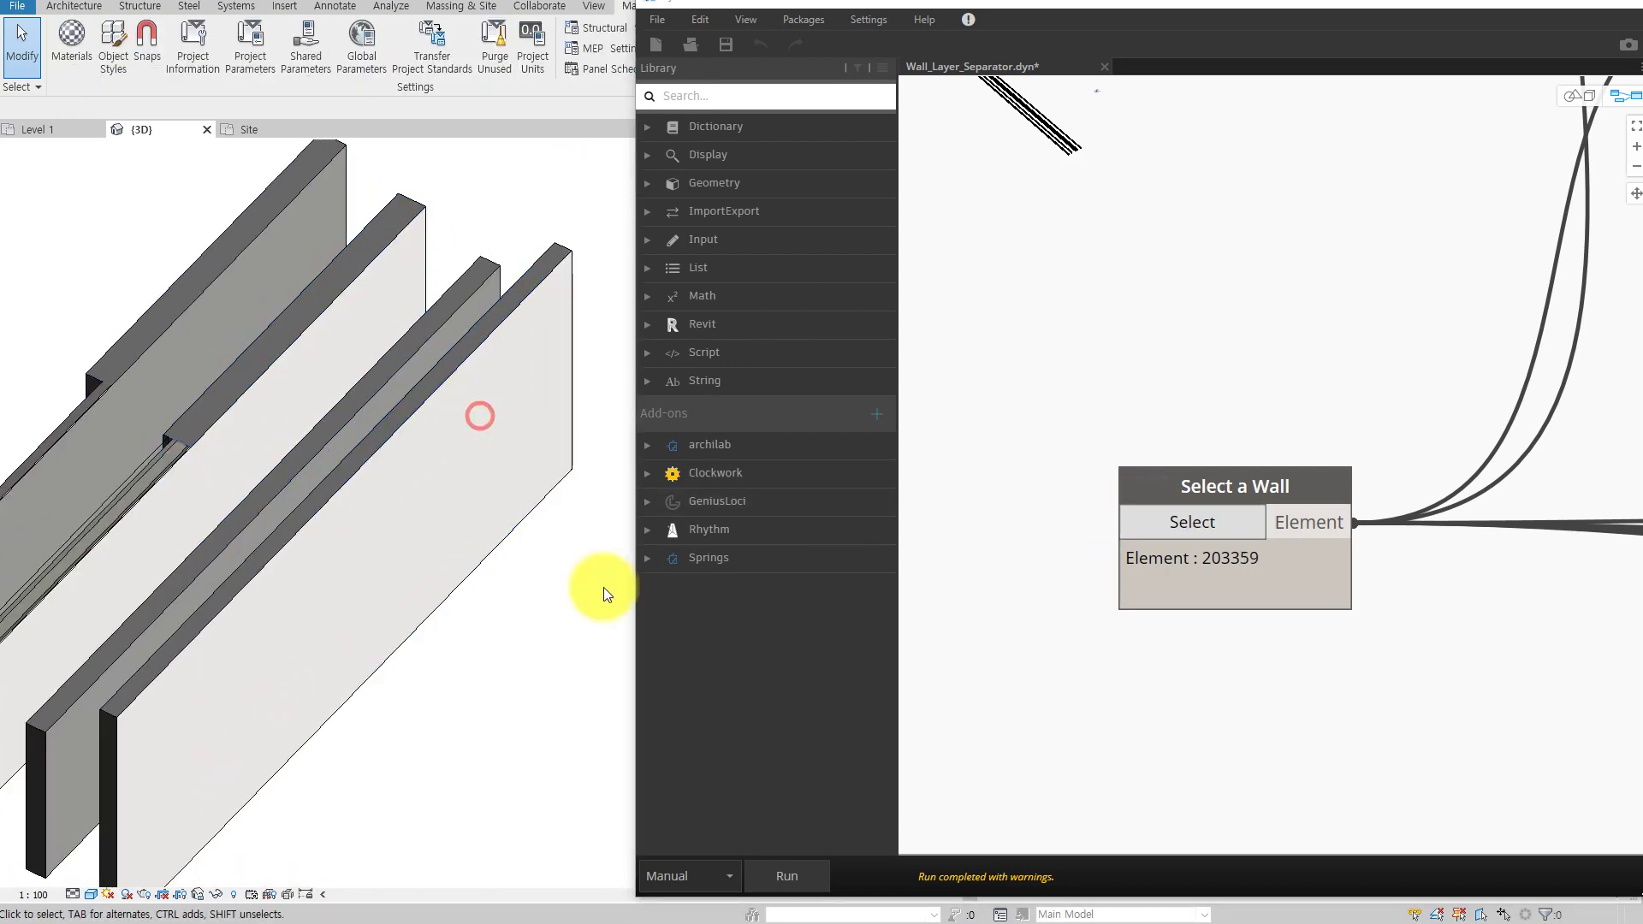
click(783, 873)
scroll(388, 473, up, 1)
scroll(389, 472, up, 2)
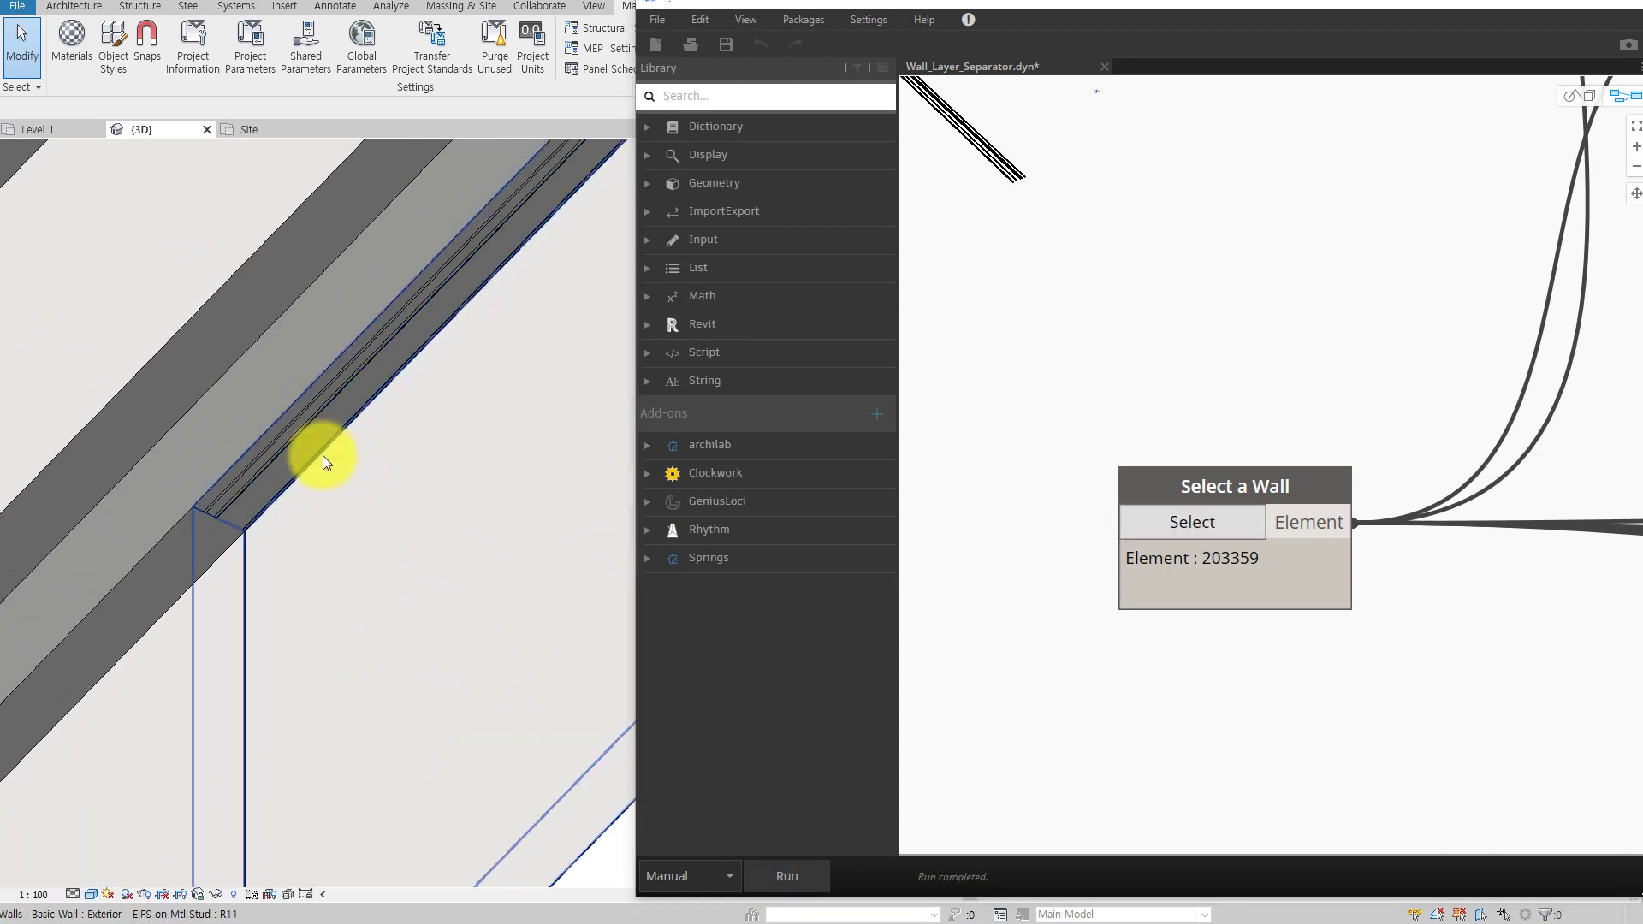
Delete the generated EIFS finish layer walls
click(322, 456)
key(Delete)
click(323, 455)
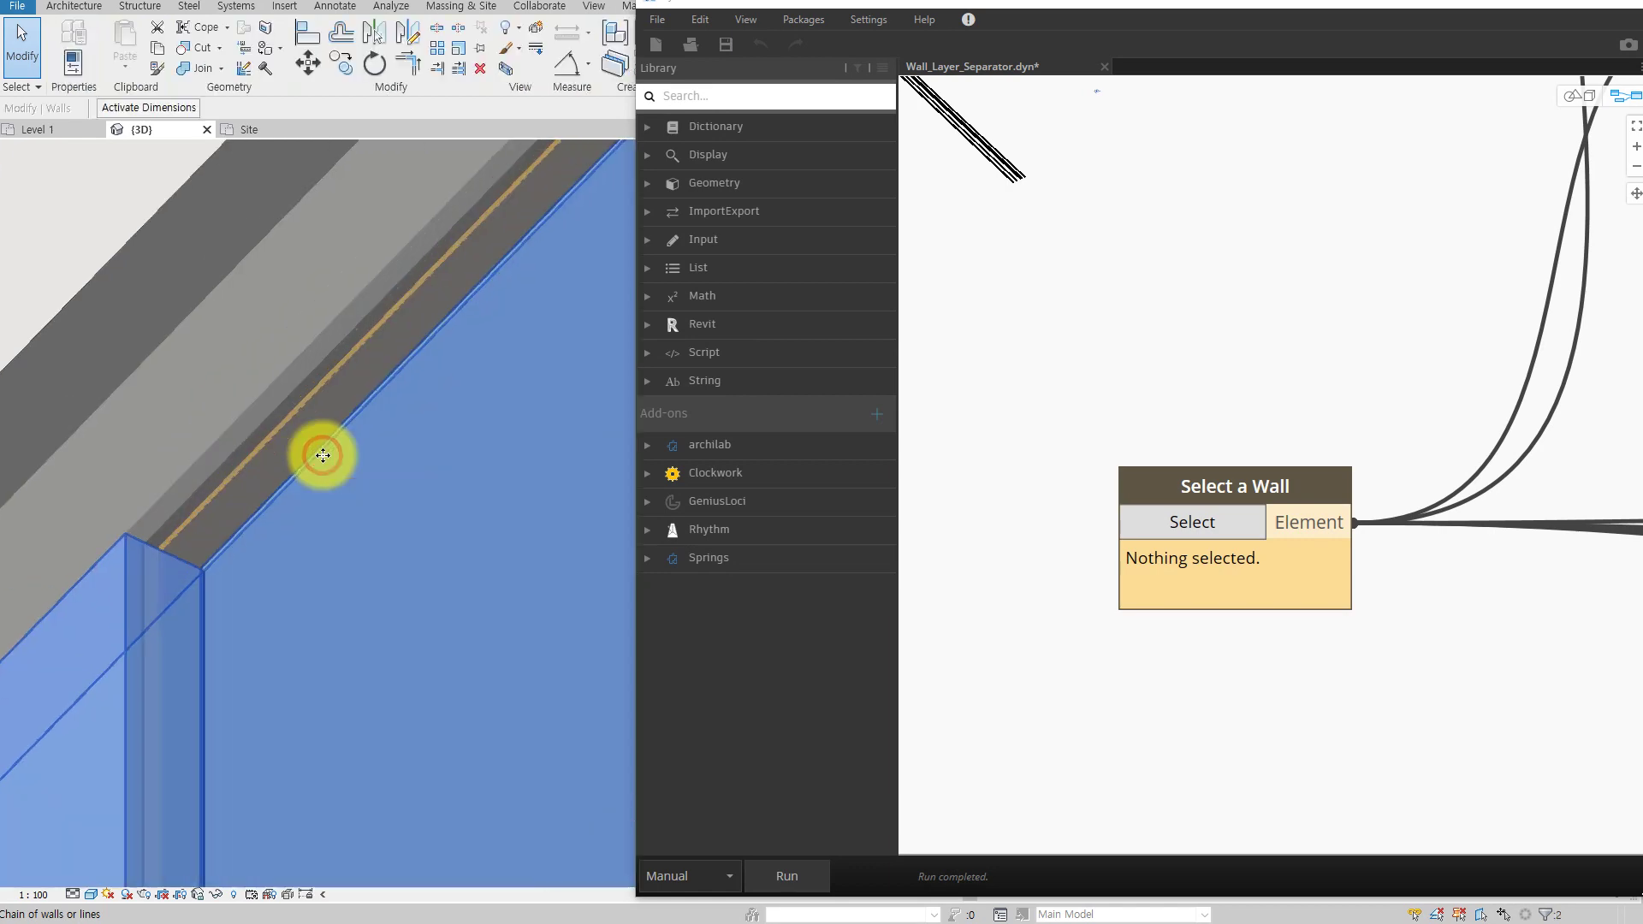
key(Delete)
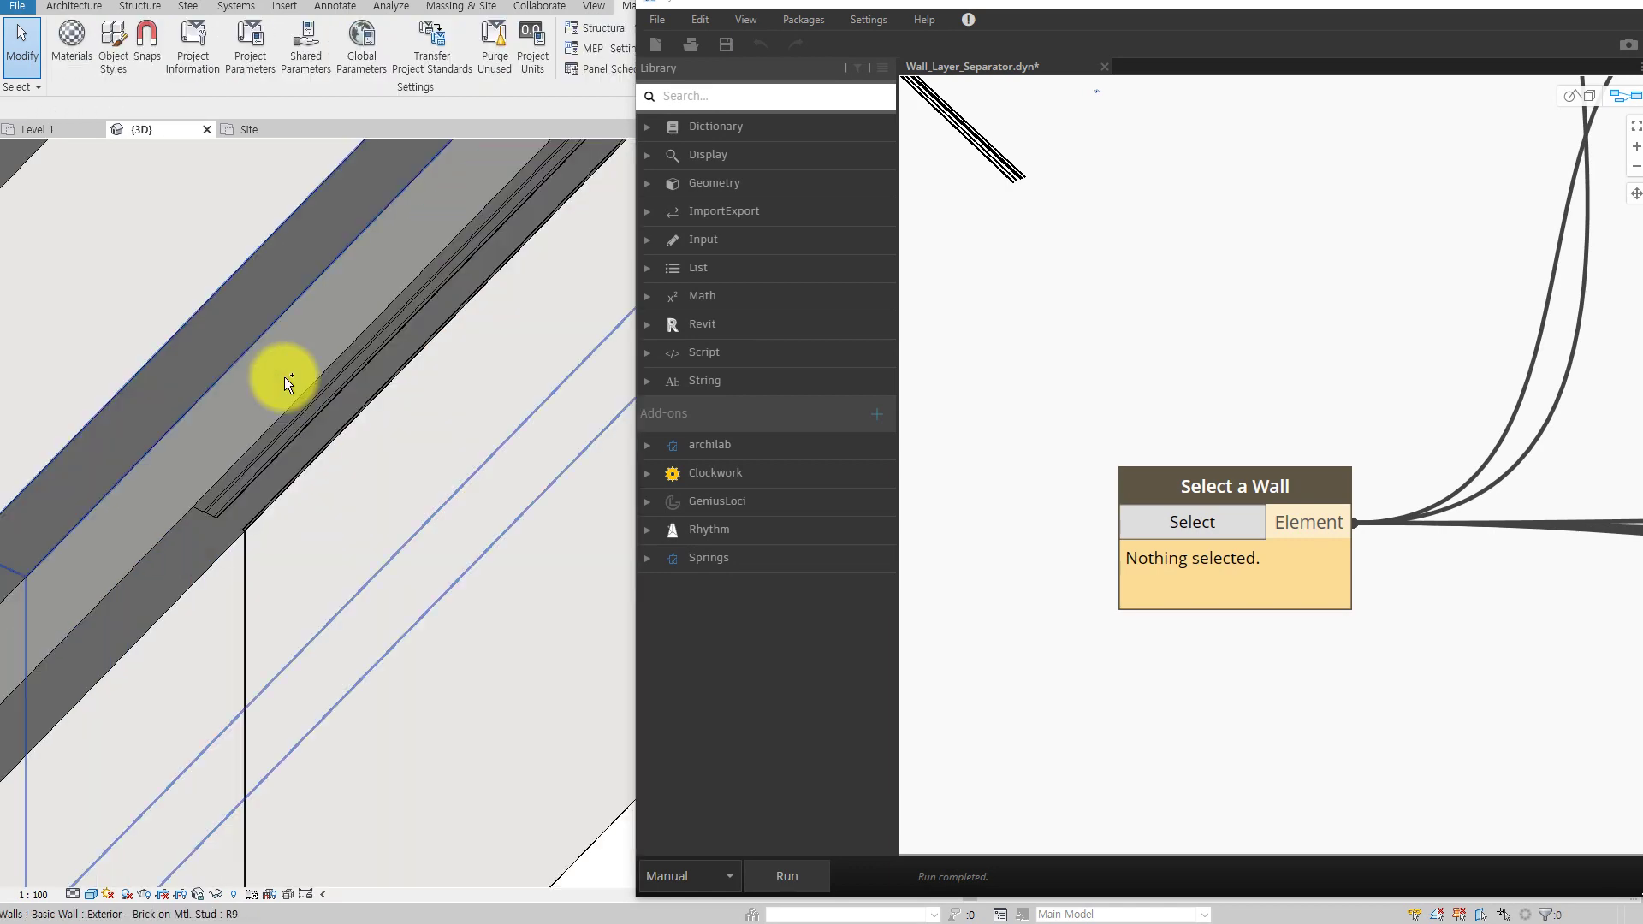
scroll(404, 500, down, 2)
scroll(477, 587, down, 2)
scroll(477, 587, down, 2)
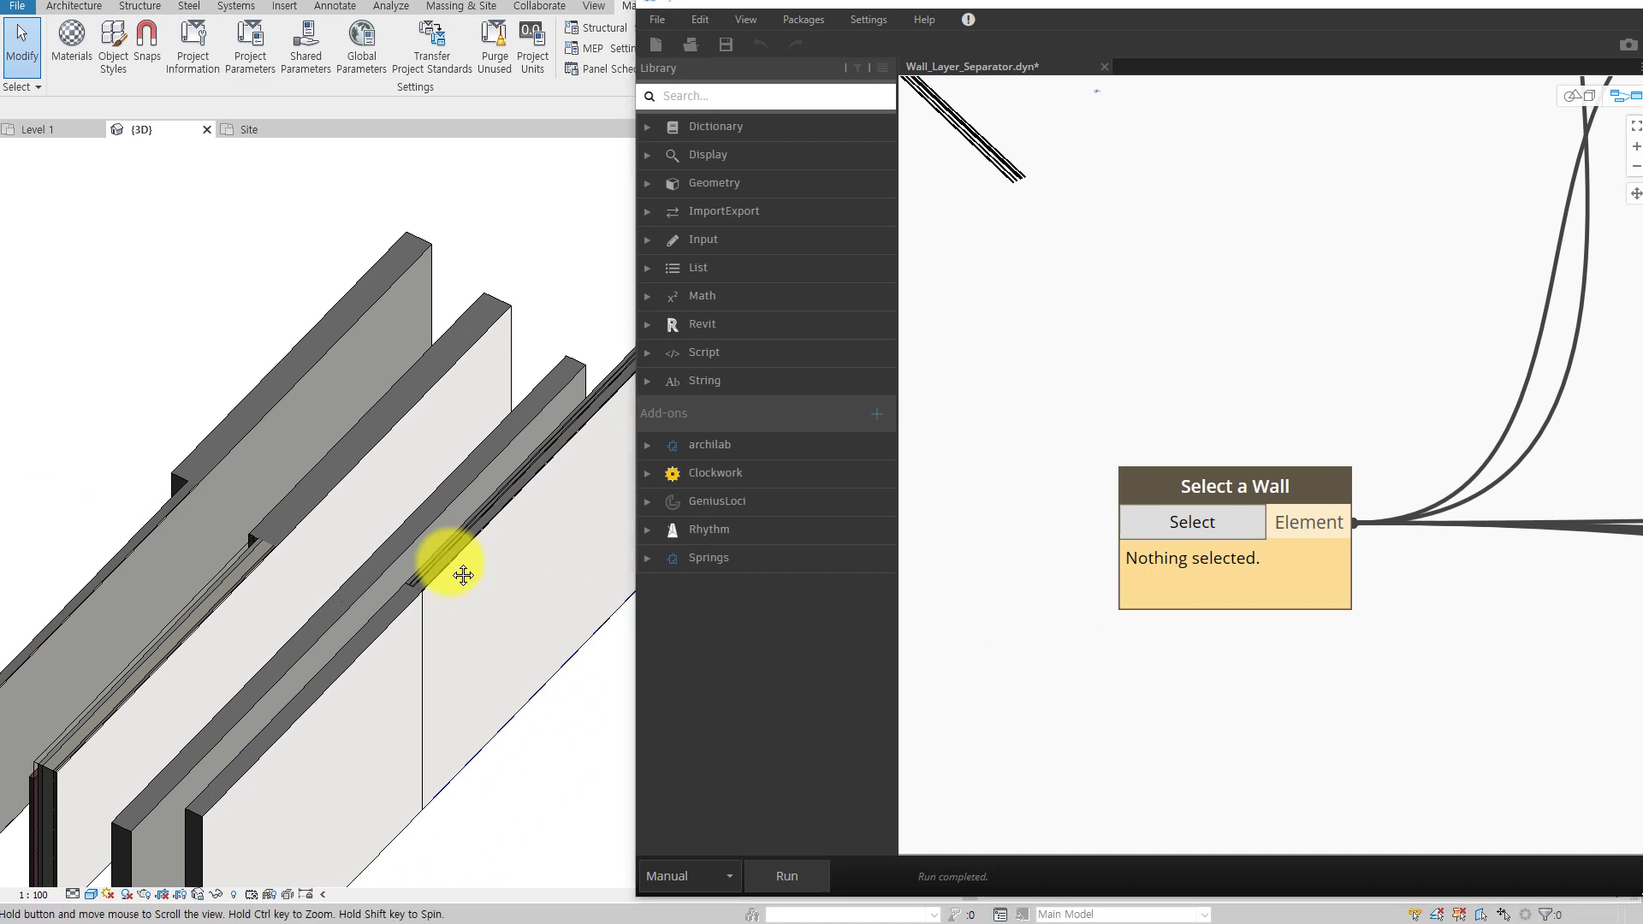
scroll(450, 563, down, 2)
scroll(514, 564, up, 2)
Split the brick-on-CMU wall (Element 203236) into per-layer walls
click(1140, 532)
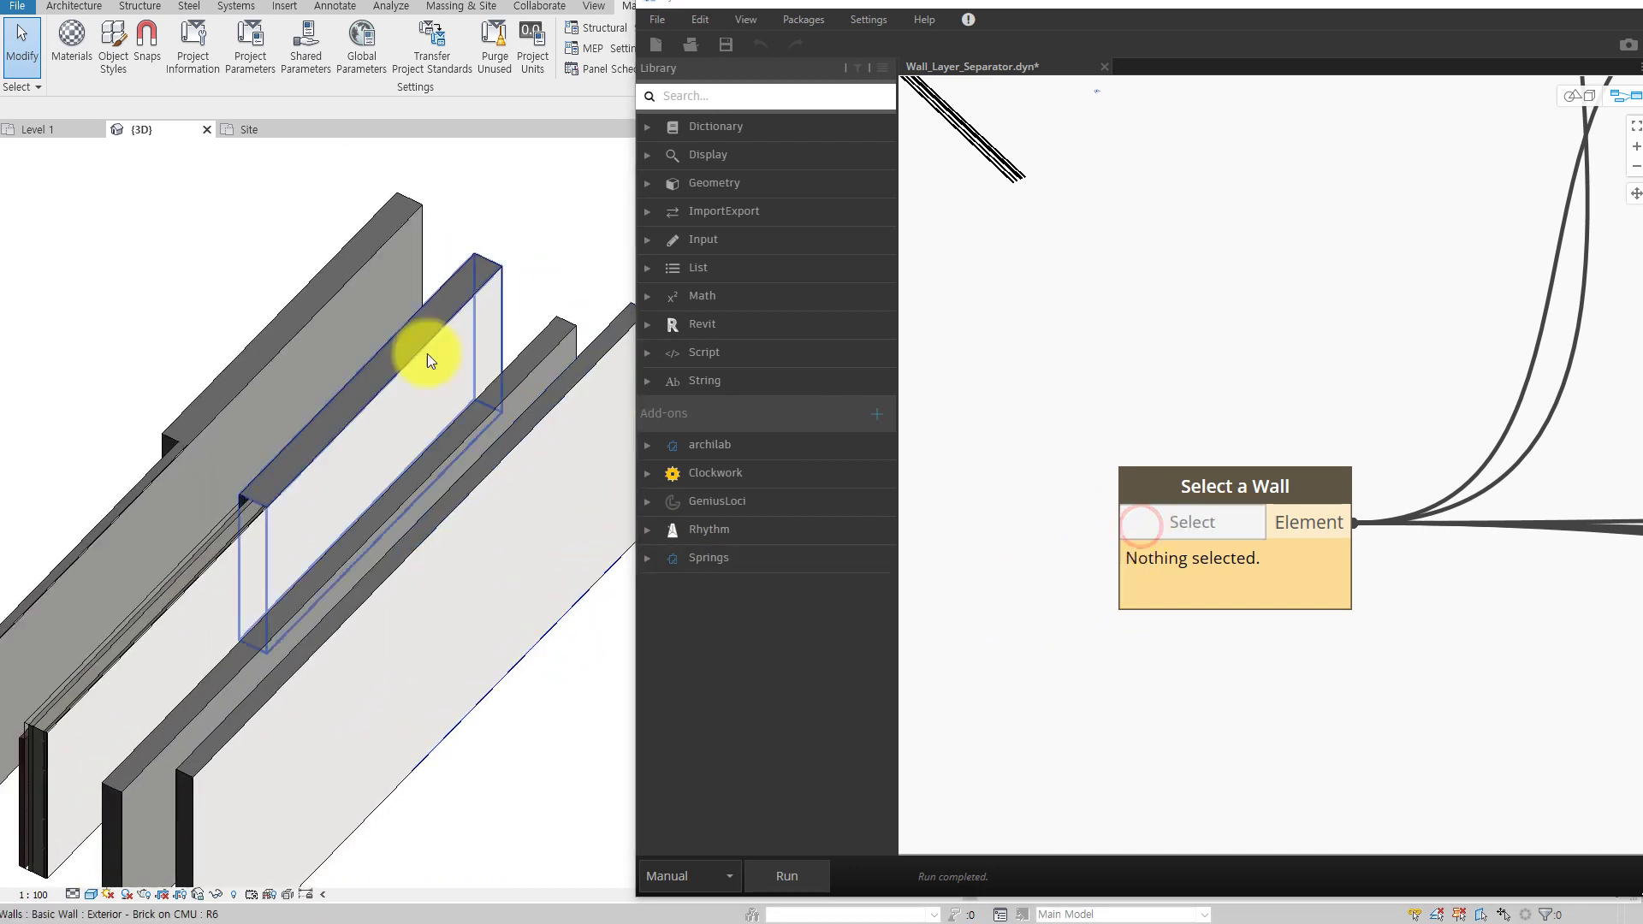
click(342, 329)
click(769, 877)
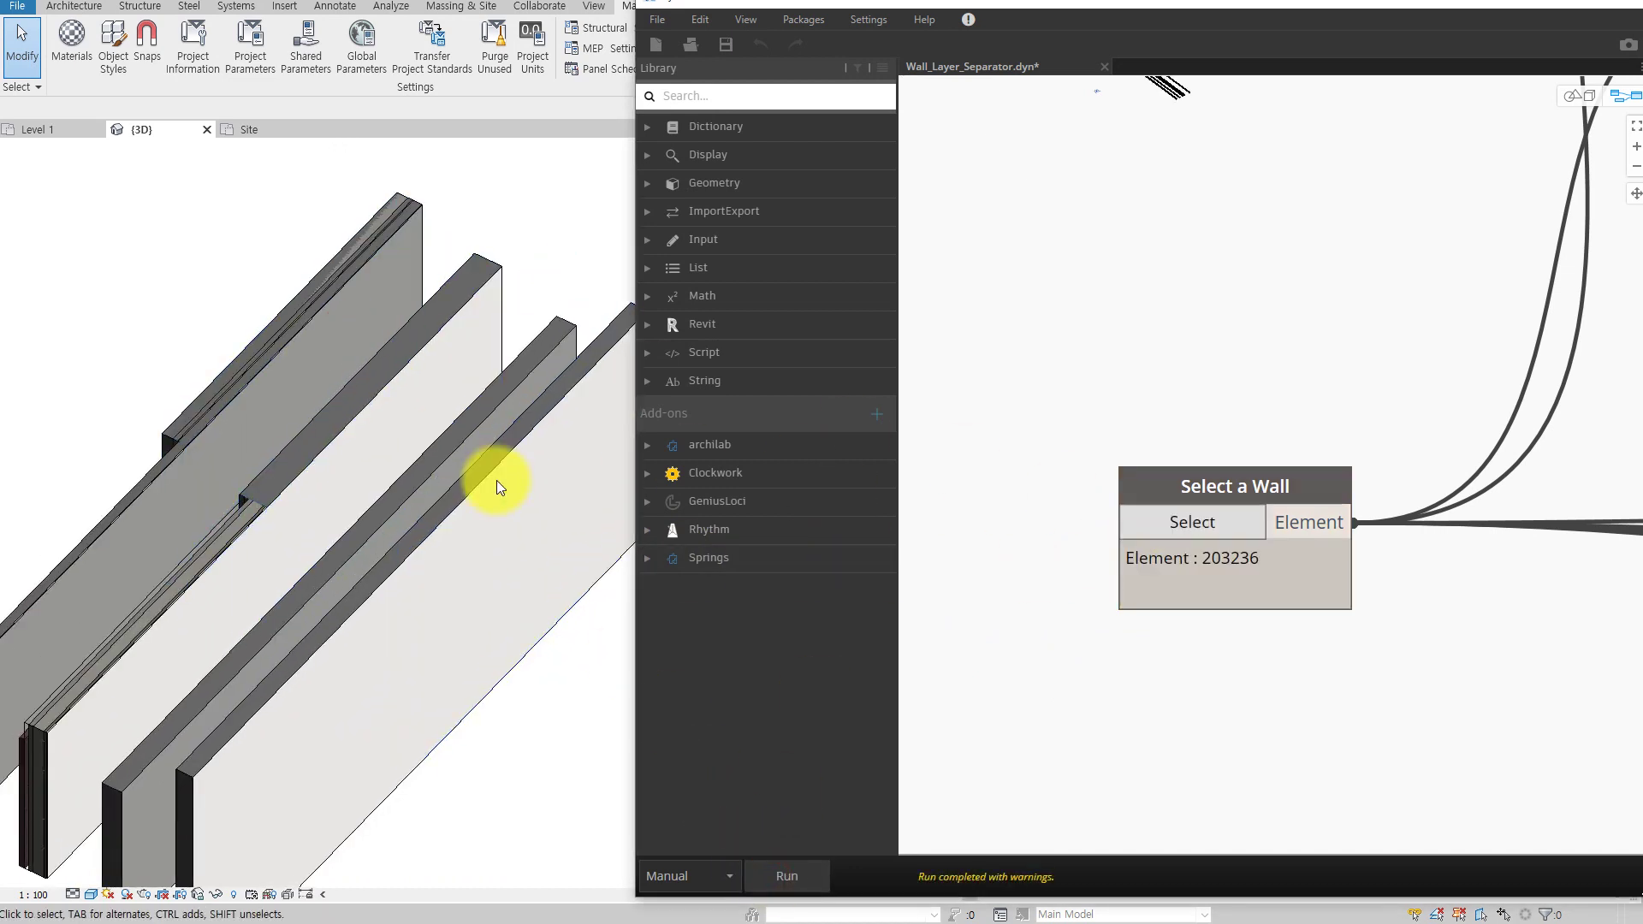
scroll(333, 504, up, 2)
scroll(351, 556, up, 3)
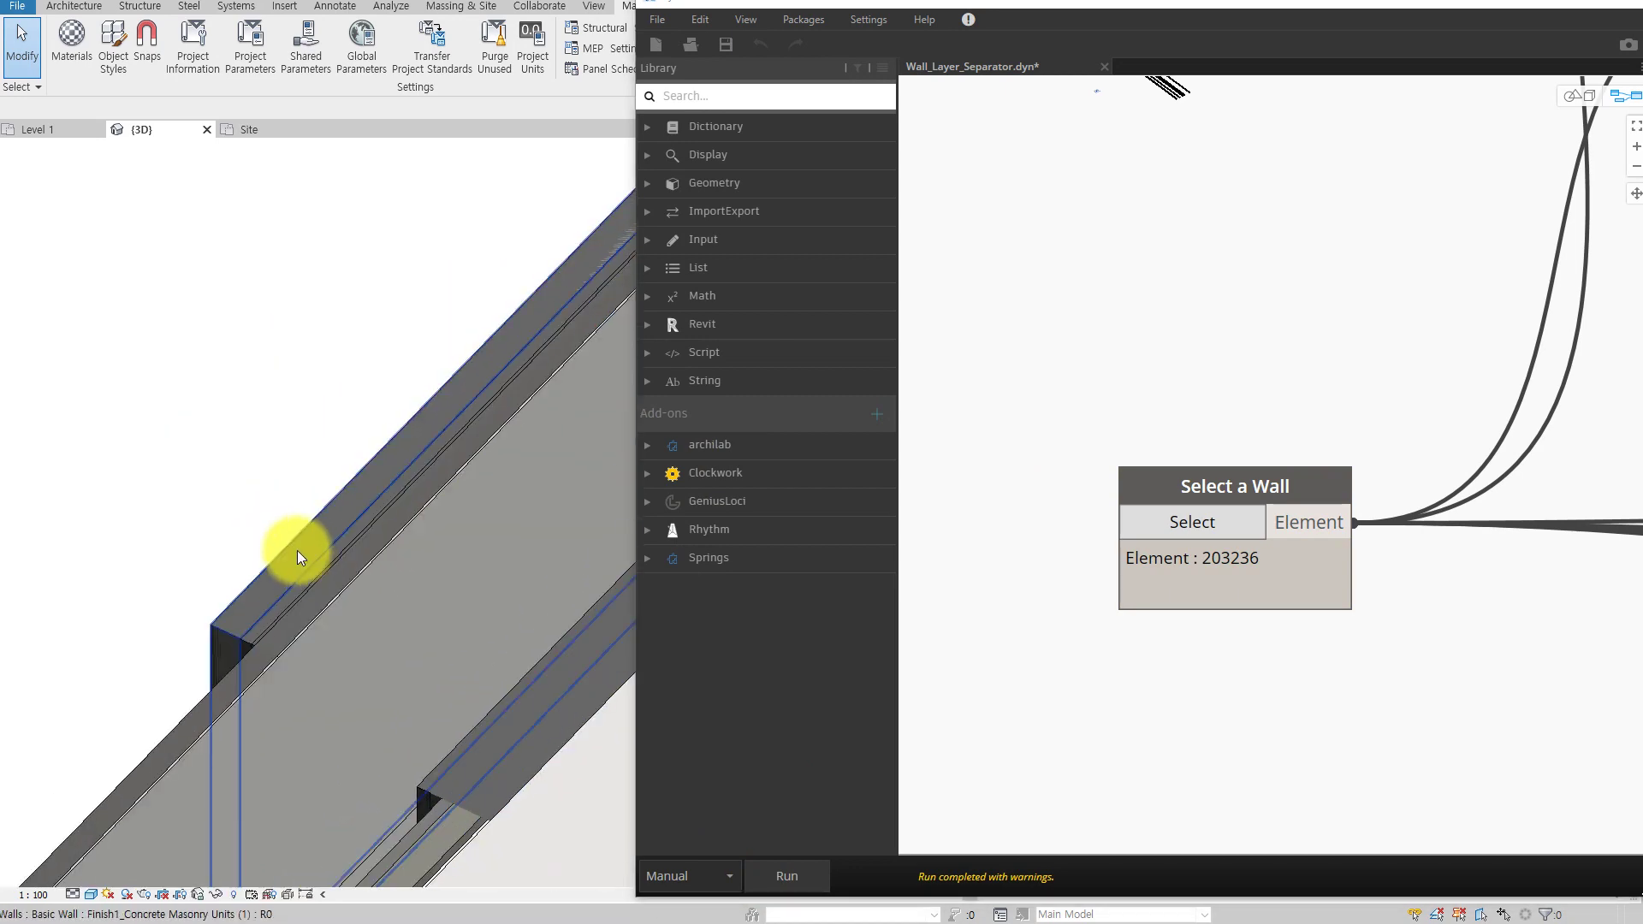
scroll(1246, 414, down, 5)
Expand the Get CompoundStructureLayers preview to view the wall's full layer dictionary
scroll(1270, 446, down, 2)
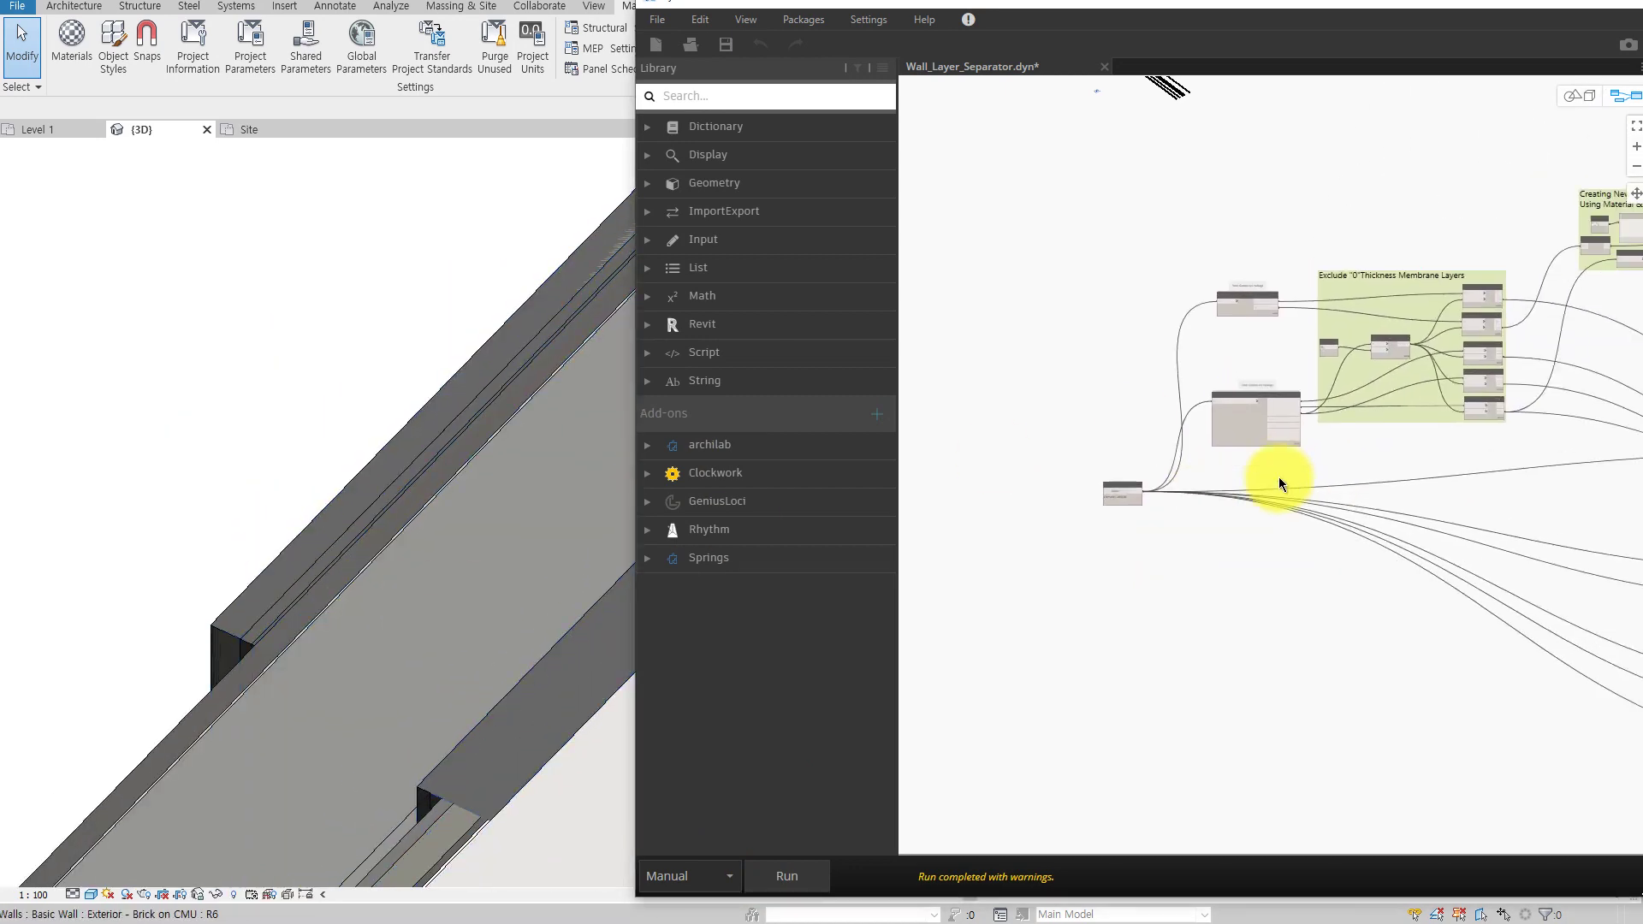
scroll(1287, 440, up, 3)
scroll(1280, 407, up, 3)
scroll(1249, 382, up, 1)
scroll(1241, 312, up, 2)
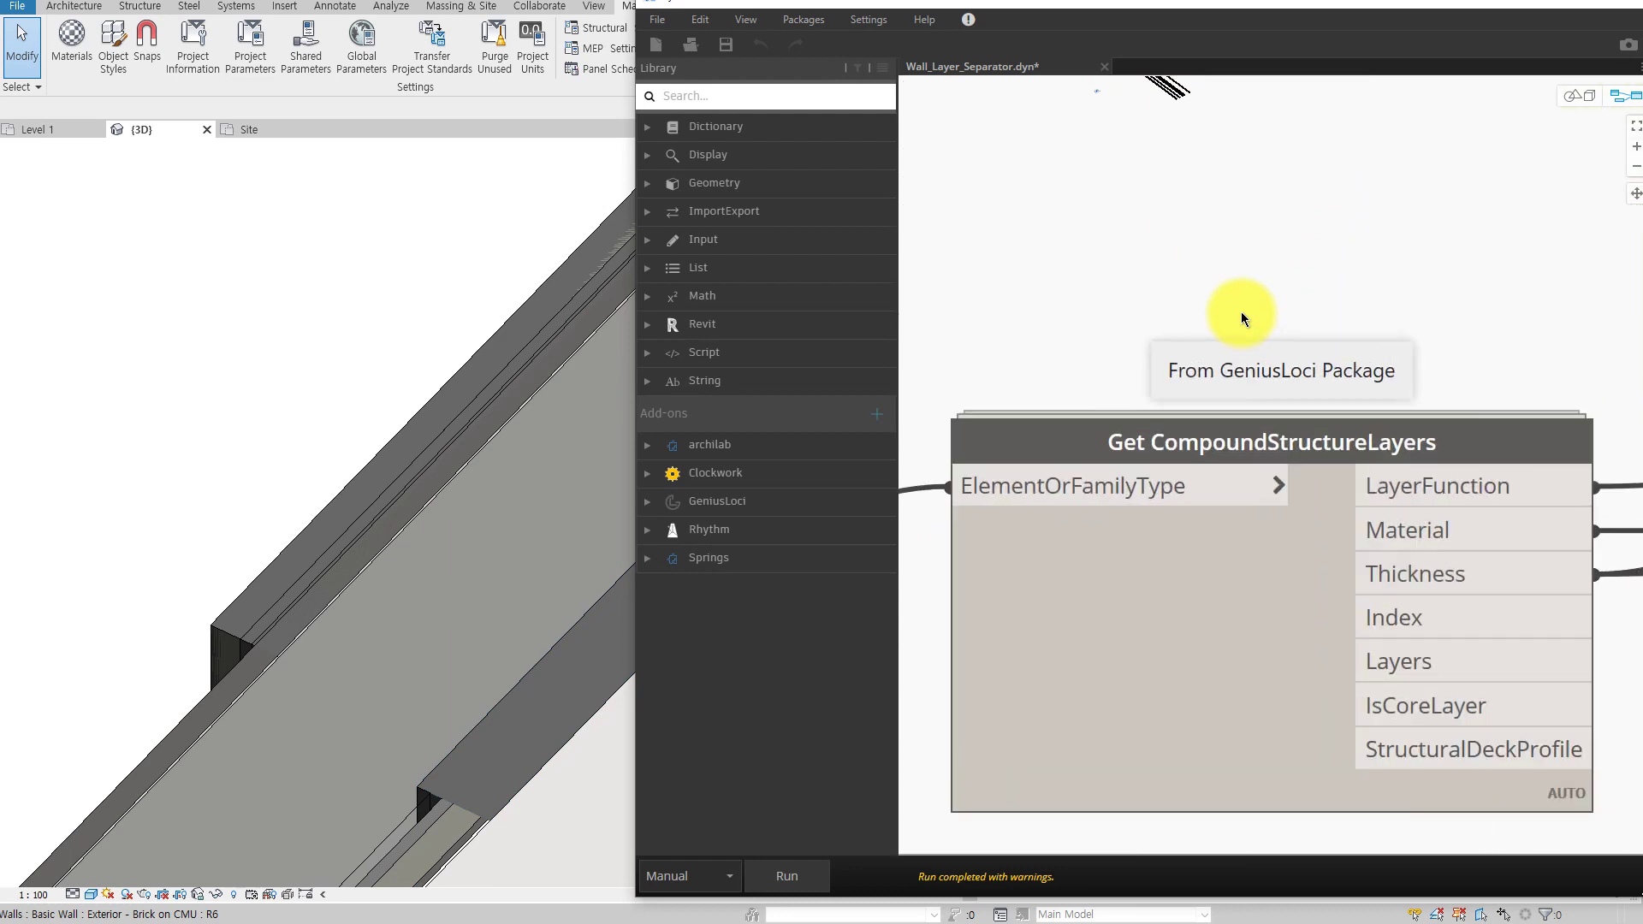
middle_drag(1241, 312, 1181, 231)
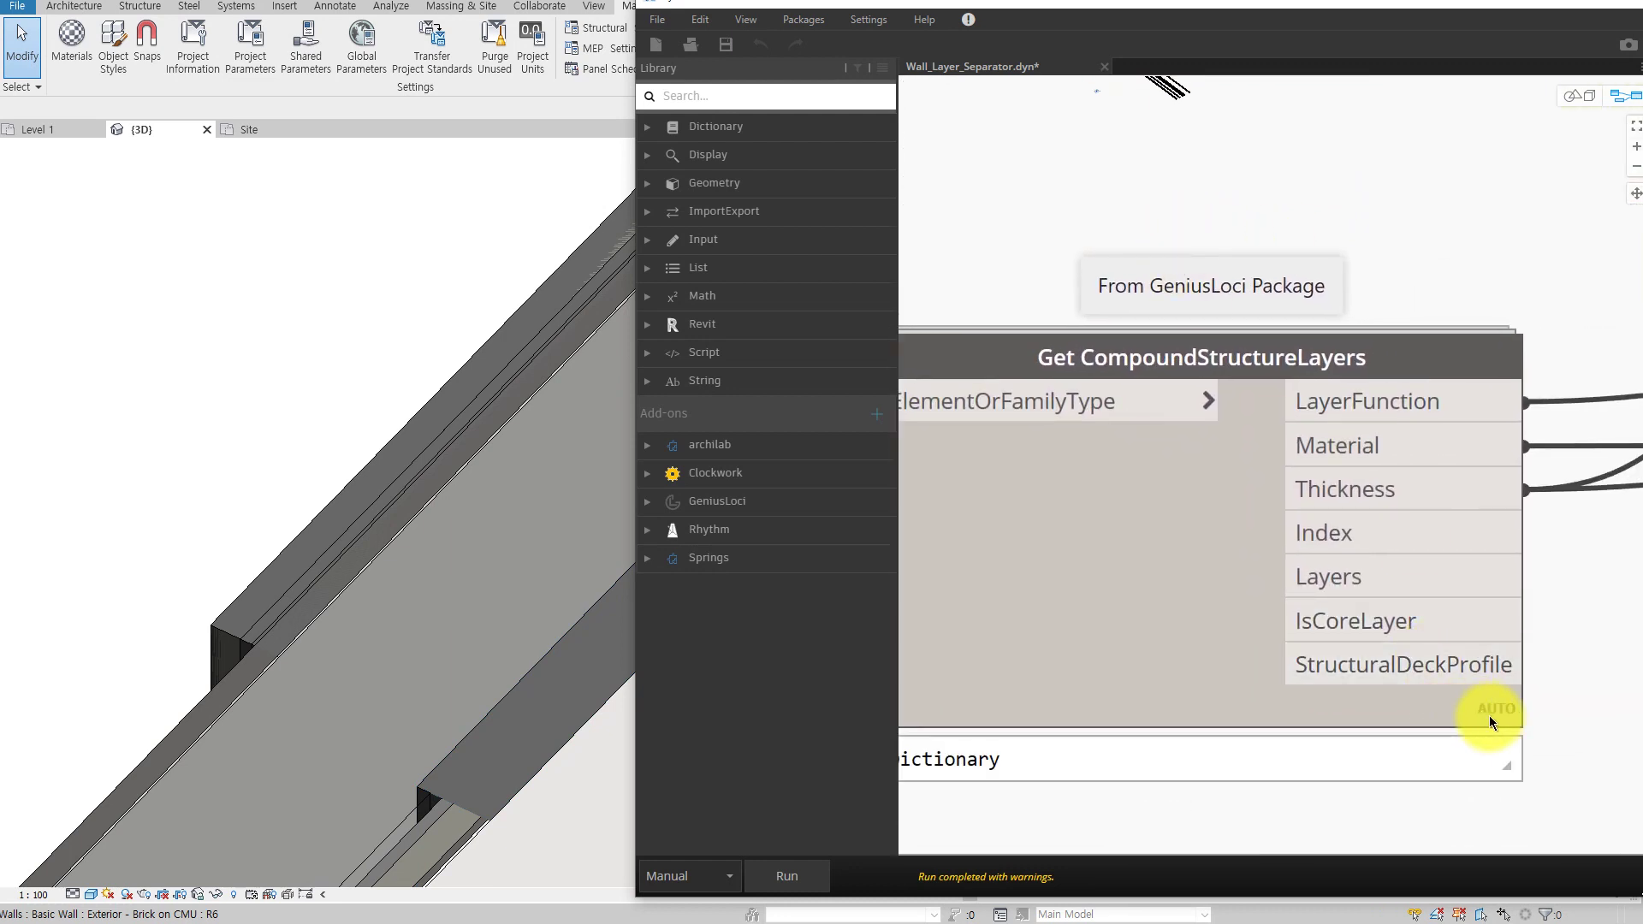
click(1491, 745)
scroll(1447, 530, down, 2)
middle_drag(1434, 472, 1433, 280)
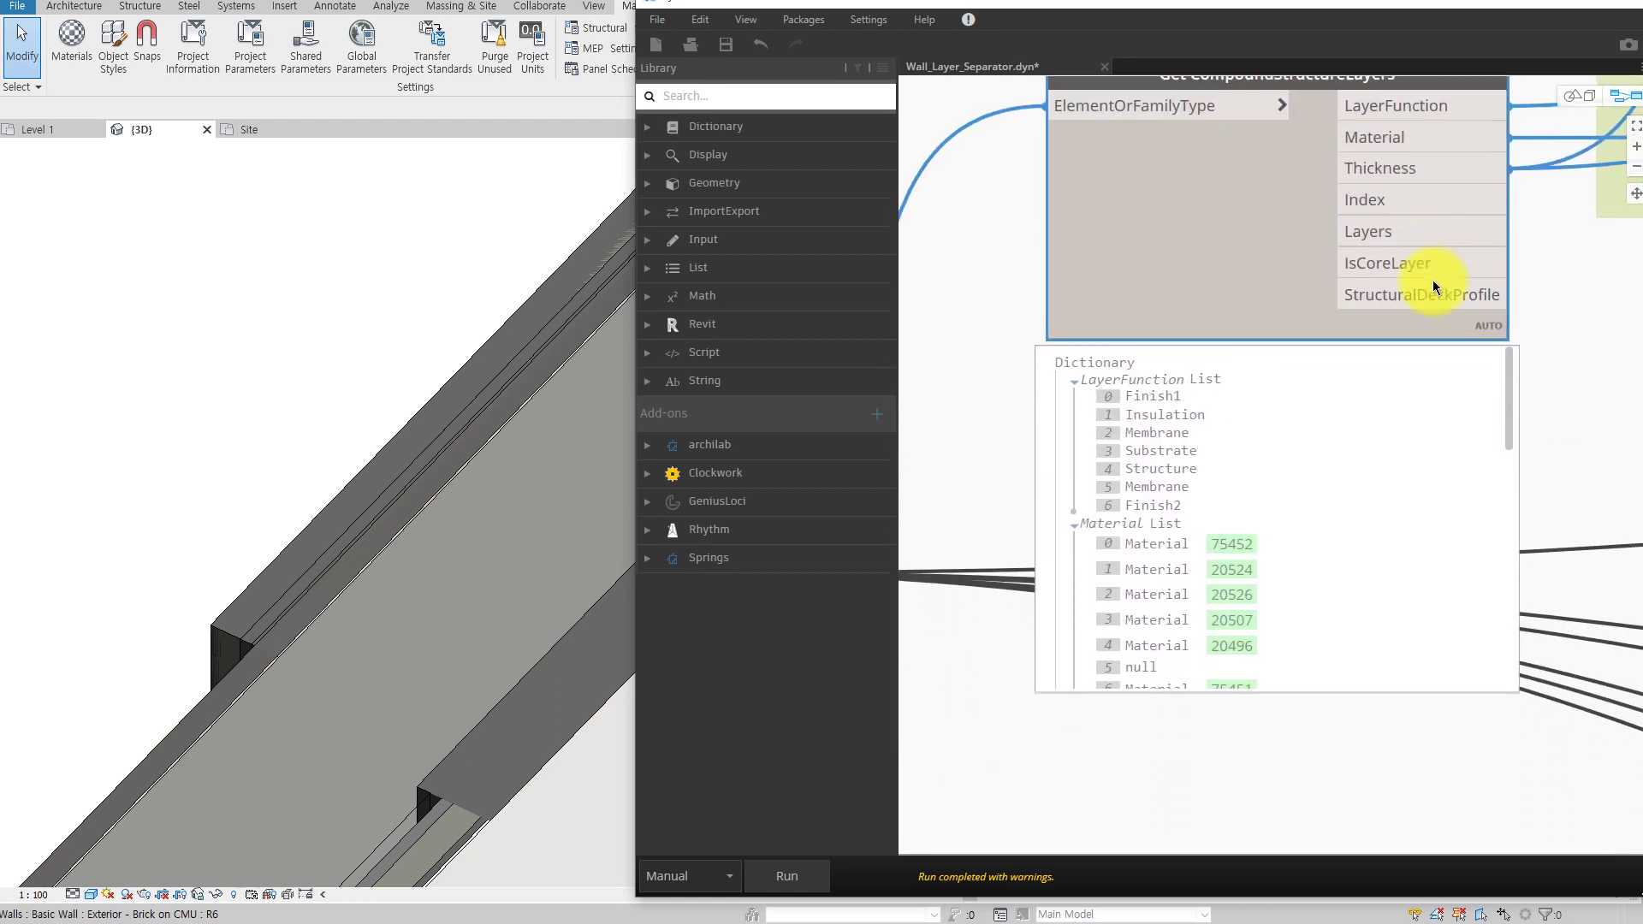
mouse_move(1509, 408)
mouse_down()
mouse_move(1504, 590)
mouse_move(1543, 321)
mouse_up()
mouse_move(1544, 320)
middle_down()
mouse_move(1322, 501)
mouse_move(1370, 417)
mouse_move(1326, 526)
middle_up()
scroll(1370, 416, down, 1)
scroll(1321, 515, up, 3)
Expand the Wall CompoundStructureLayersLocation LayerFunctions preview, then view the zero-thickness exclusion group
middle_drag(1342, 412, 1393, 390)
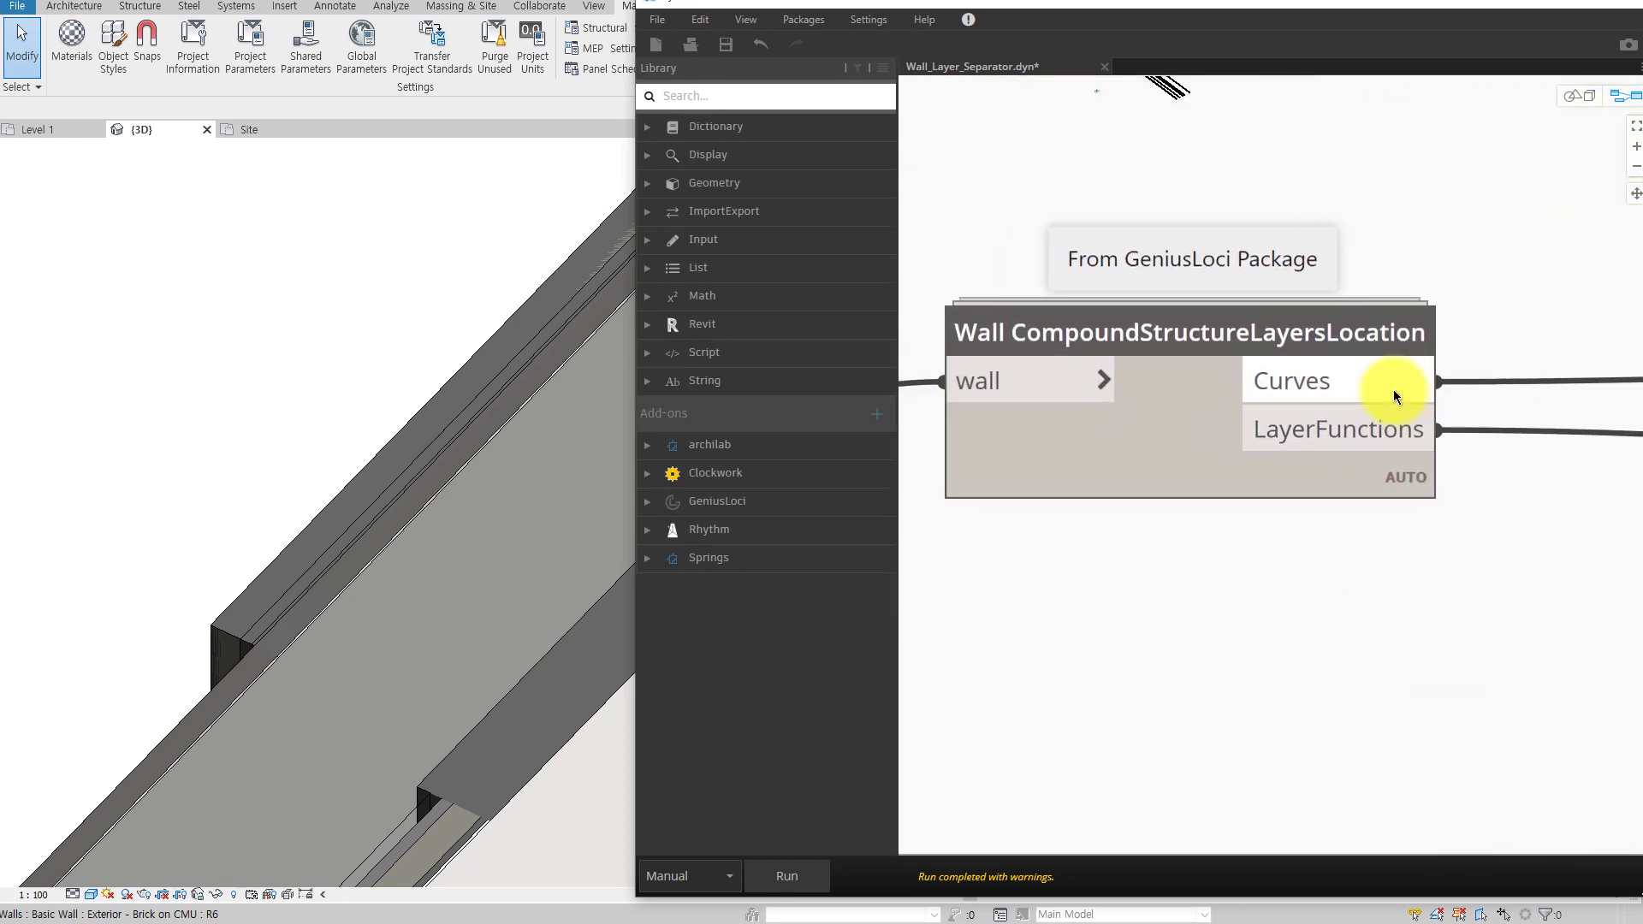
click(1418, 568)
middle_drag(1419, 572, 1388, 373)
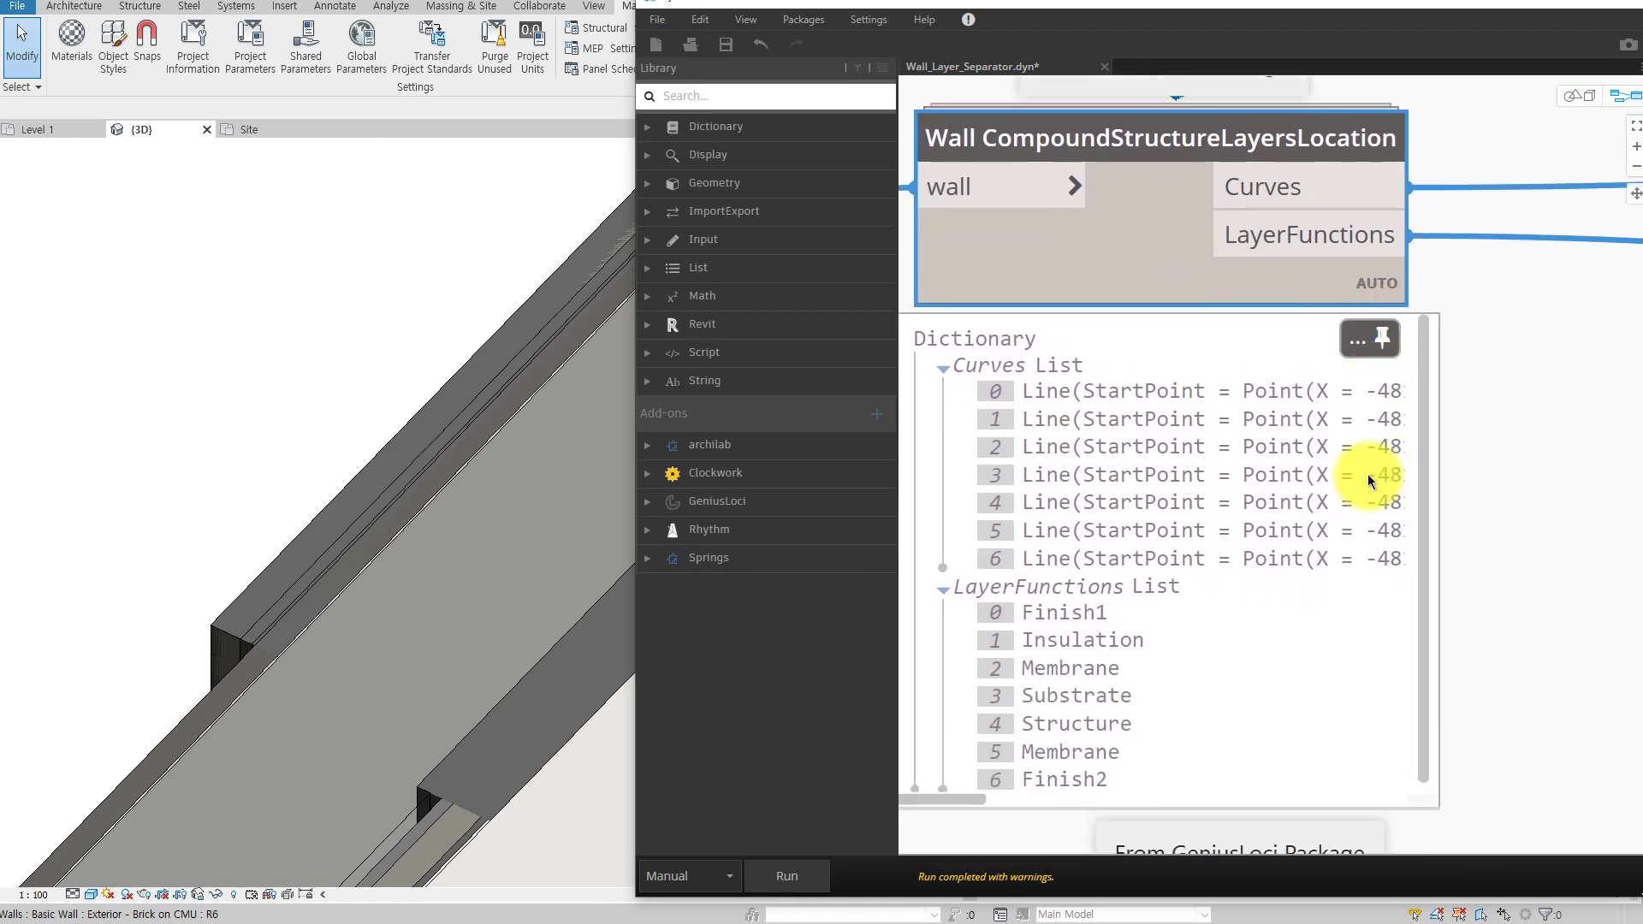
click(1546, 458)
scroll(1457, 515, down, 3)
scroll(1456, 499, up, 1)
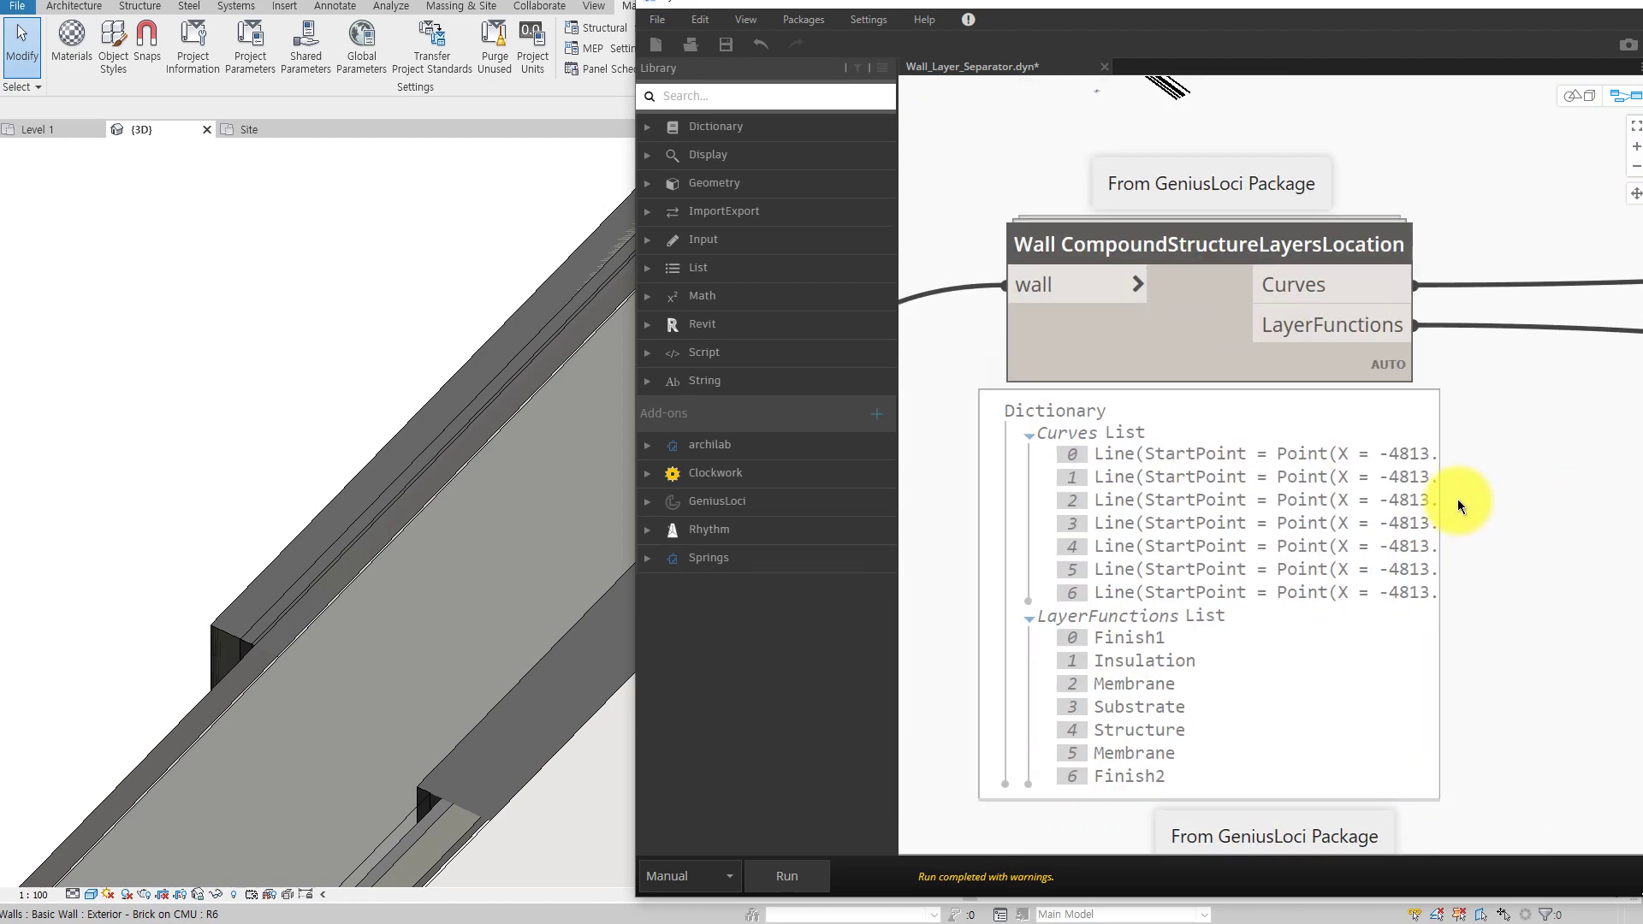
scroll(1457, 500, down, 2)
mouse_move(1470, 505)
middle_down()
mouse_move(1192, 489)
mouse_move(1144, 440)
middle_up()
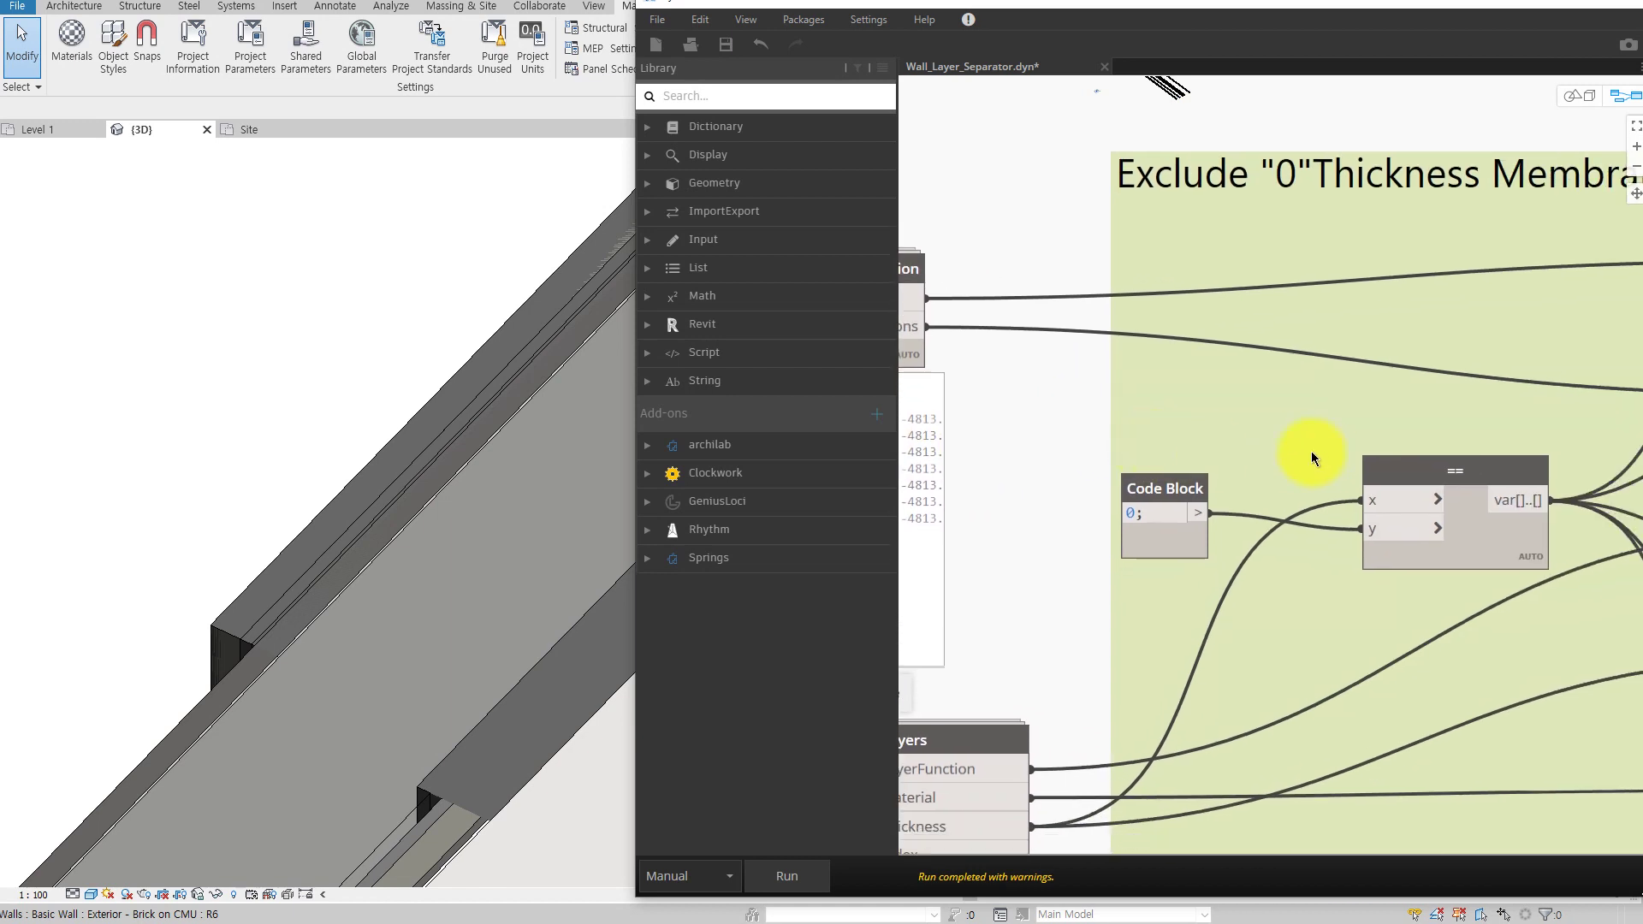
Survey the zero-thickness exclusion group and its List.FilterByBoolMask nodes
scroll(1305, 451, down, 1)
mouse_move(1305, 450)
middle_down()
mouse_move(1126, 456)
mouse_move(1344, 337)
mouse_move(1403, 327)
middle_up()
scroll(1186, 450, down, 1)
scroll(1224, 454, down, 1)
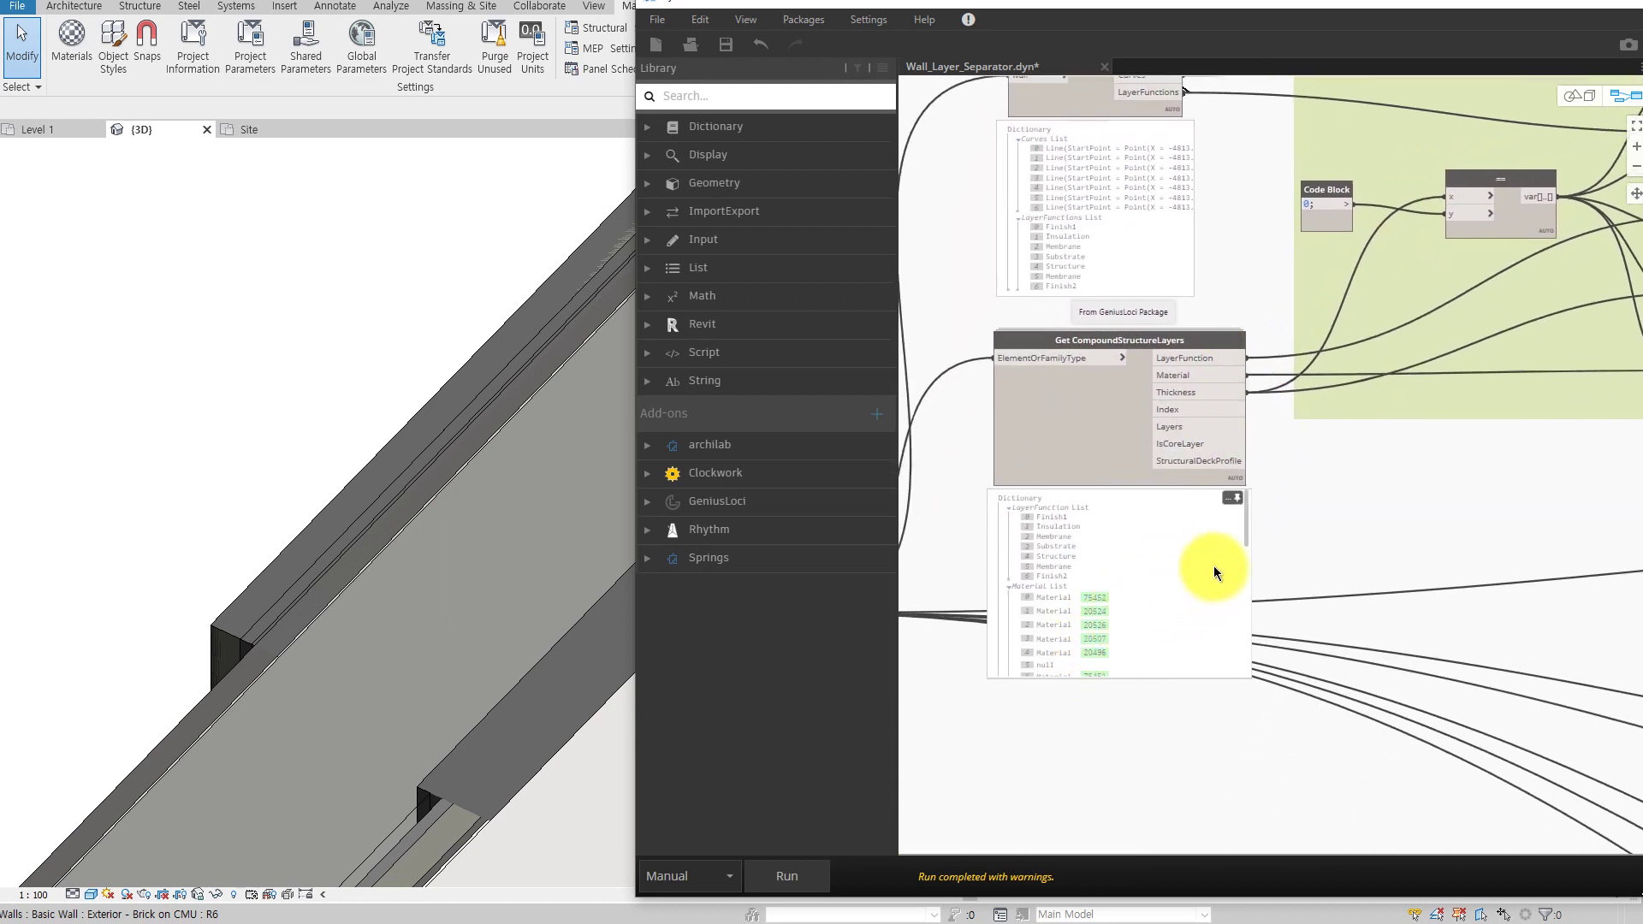
drag(1247, 526, 1244, 588)
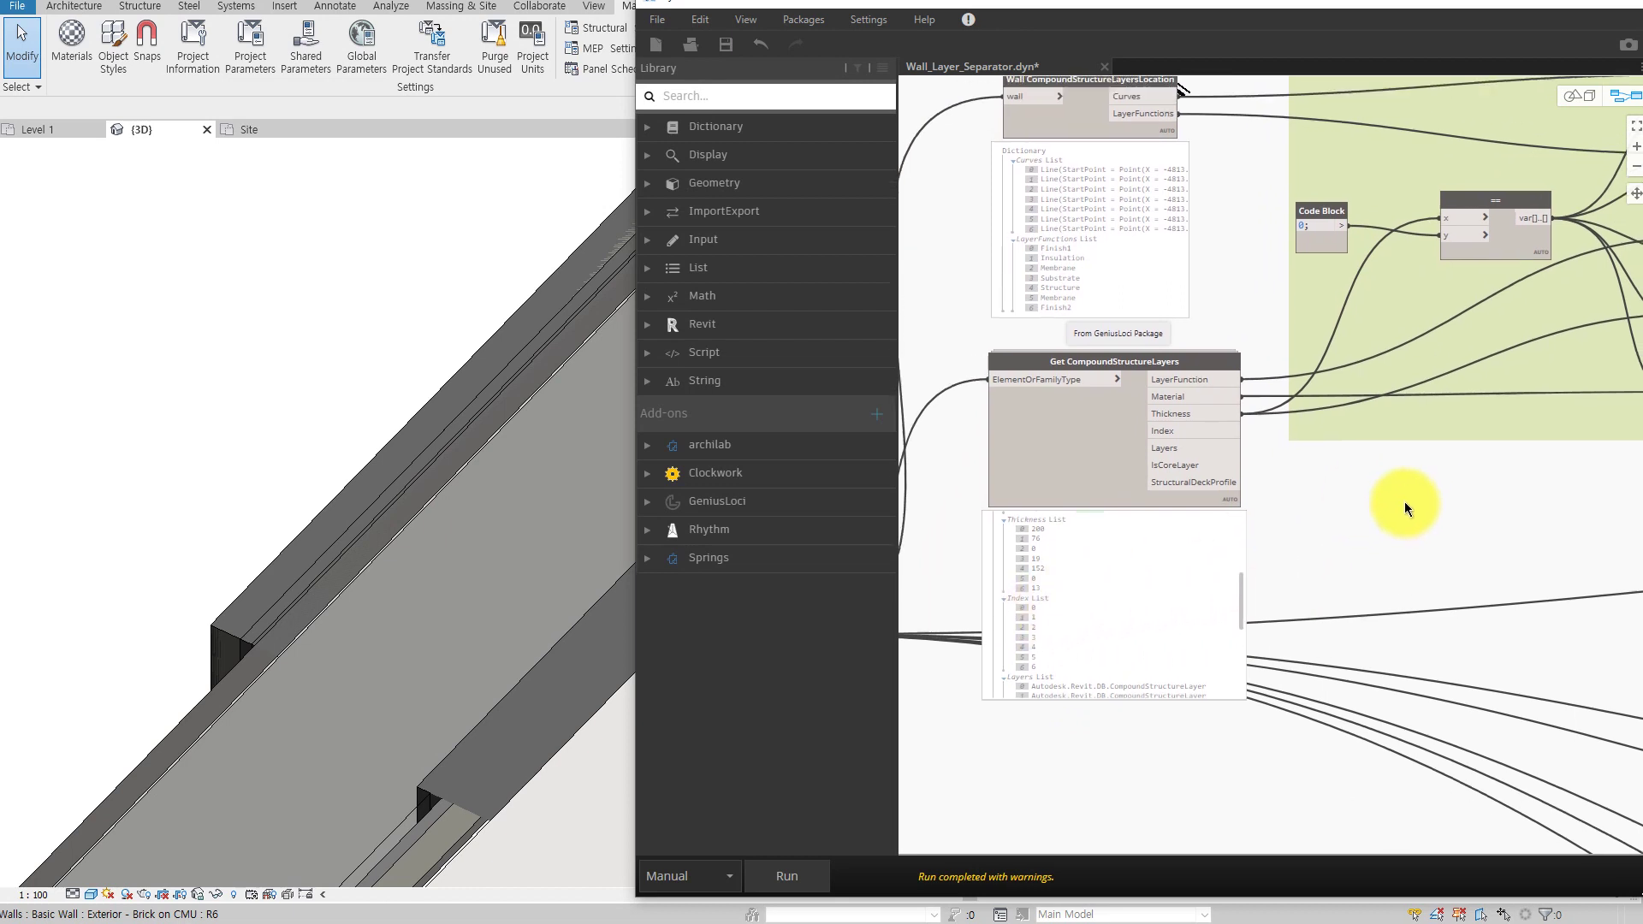
scroll(1405, 509, down, 2)
middle_drag(1350, 591, 1108, 743)
scroll(1315, 542, up, 4)
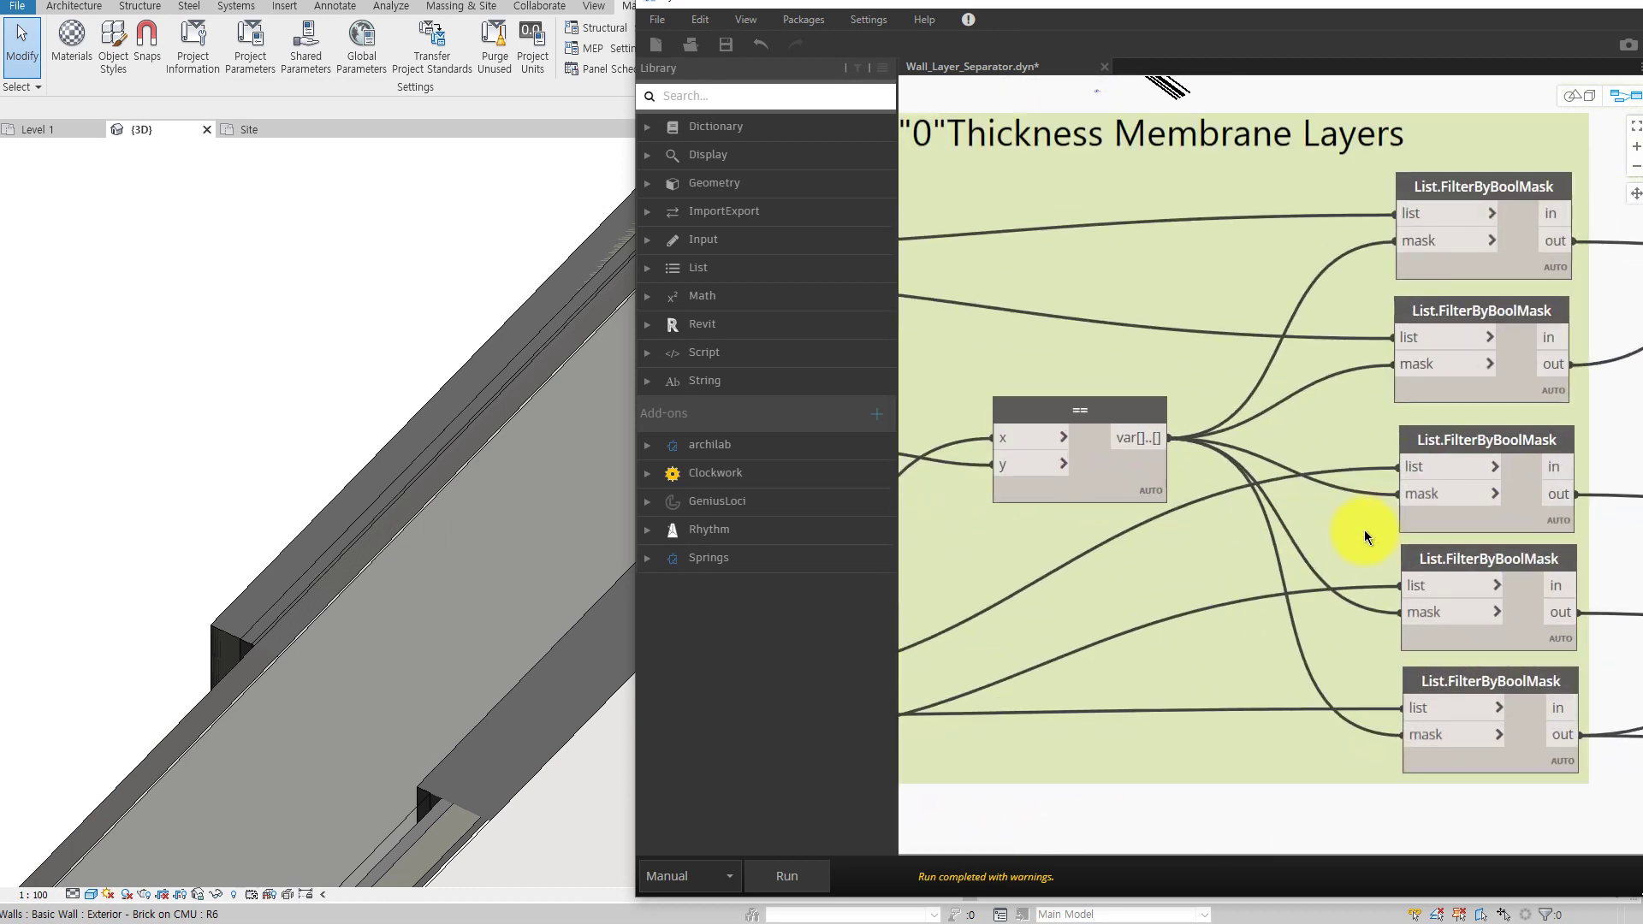
scroll(1215, 541, down, 1)
scroll(1226, 525, down, 2)
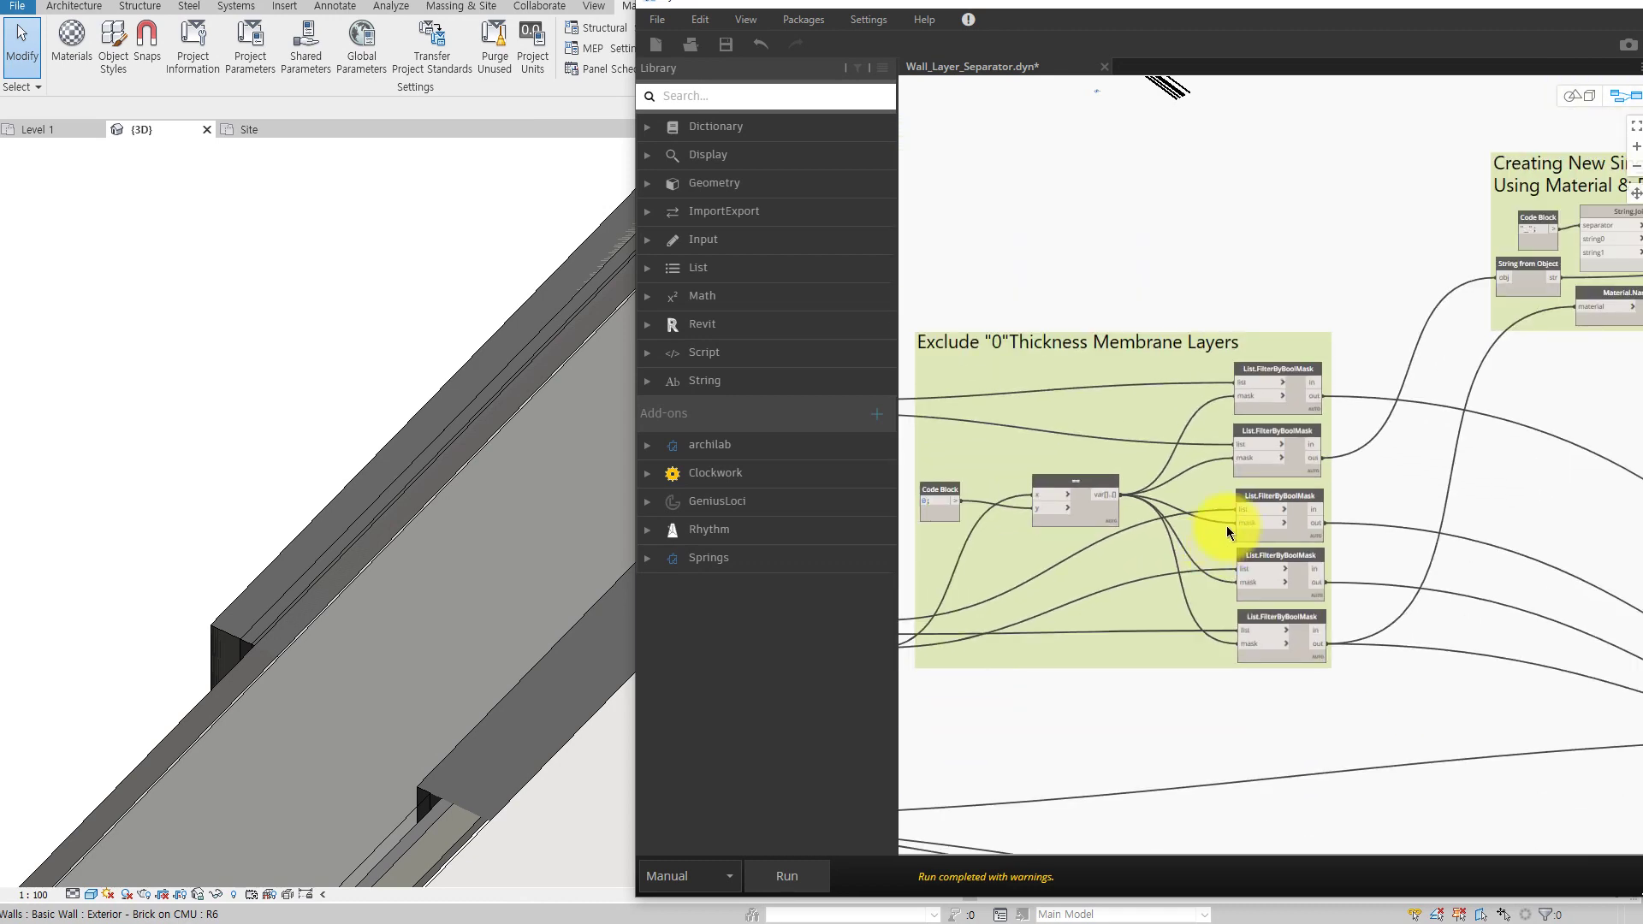
middle_drag(1225, 526, 1532, 463)
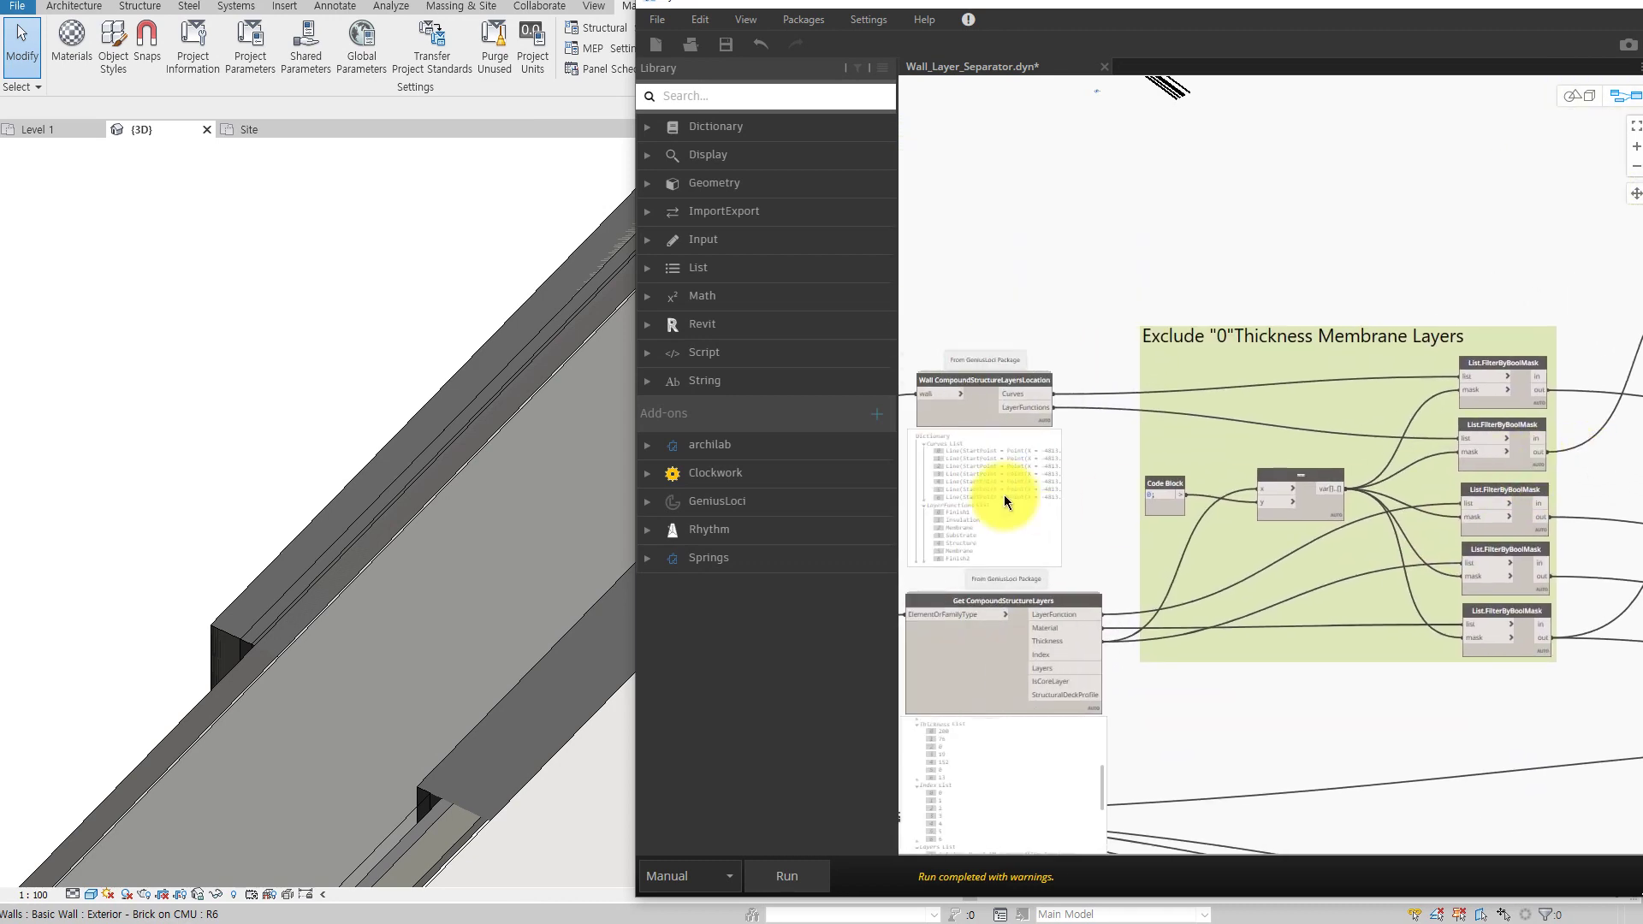
middle_drag(1181, 497, 1121, 453)
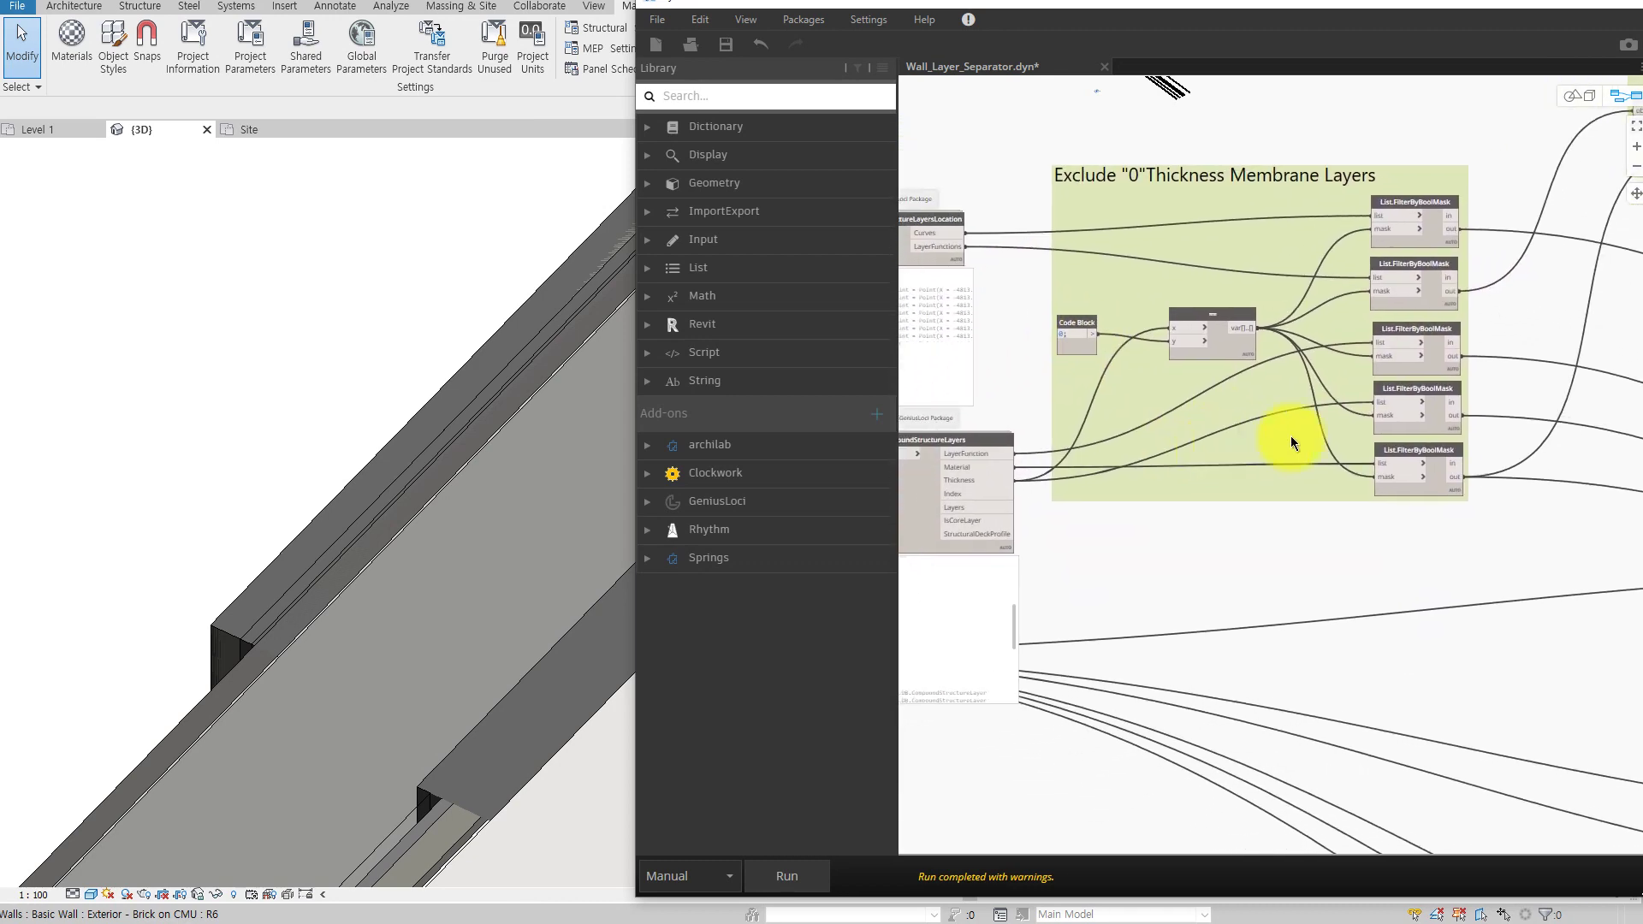
scroll(1437, 369, up, 1)
scroll(1437, 368, up, 1)
scroll(1255, 474, up, 2)
scroll(1237, 492, up, 1)
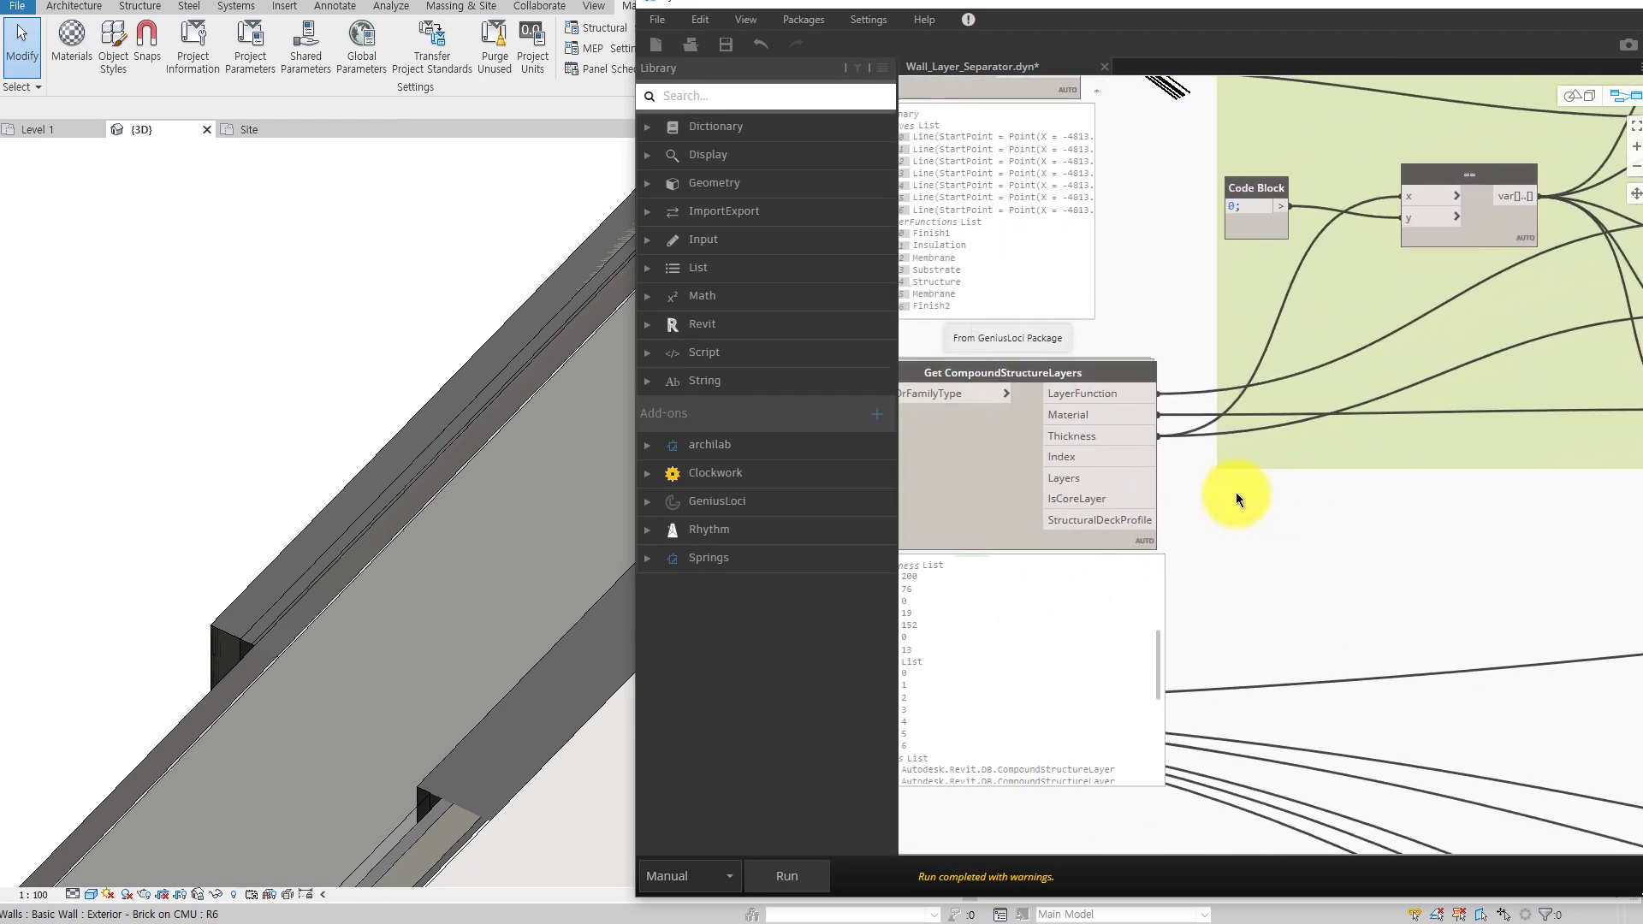
scroll(1191, 407, down, 1)
scroll(1248, 350, up, 1)
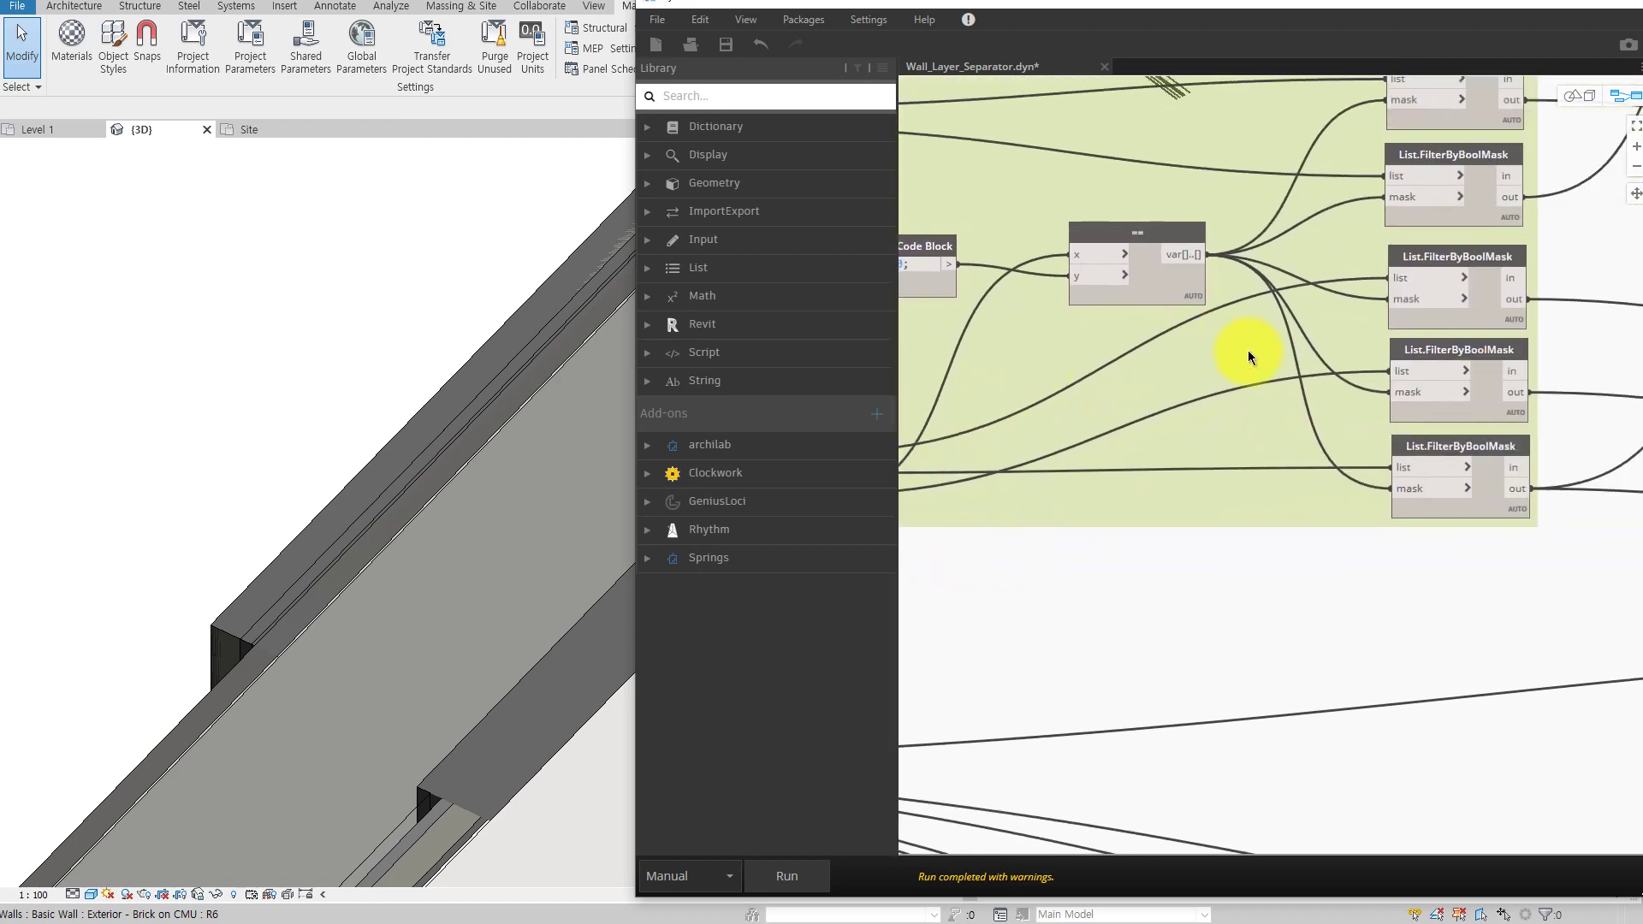
Pin the List.FilterByBoolMask preview showing five remaining thicknesses: 200, 76, 19, 152, 13
click(1517, 528)
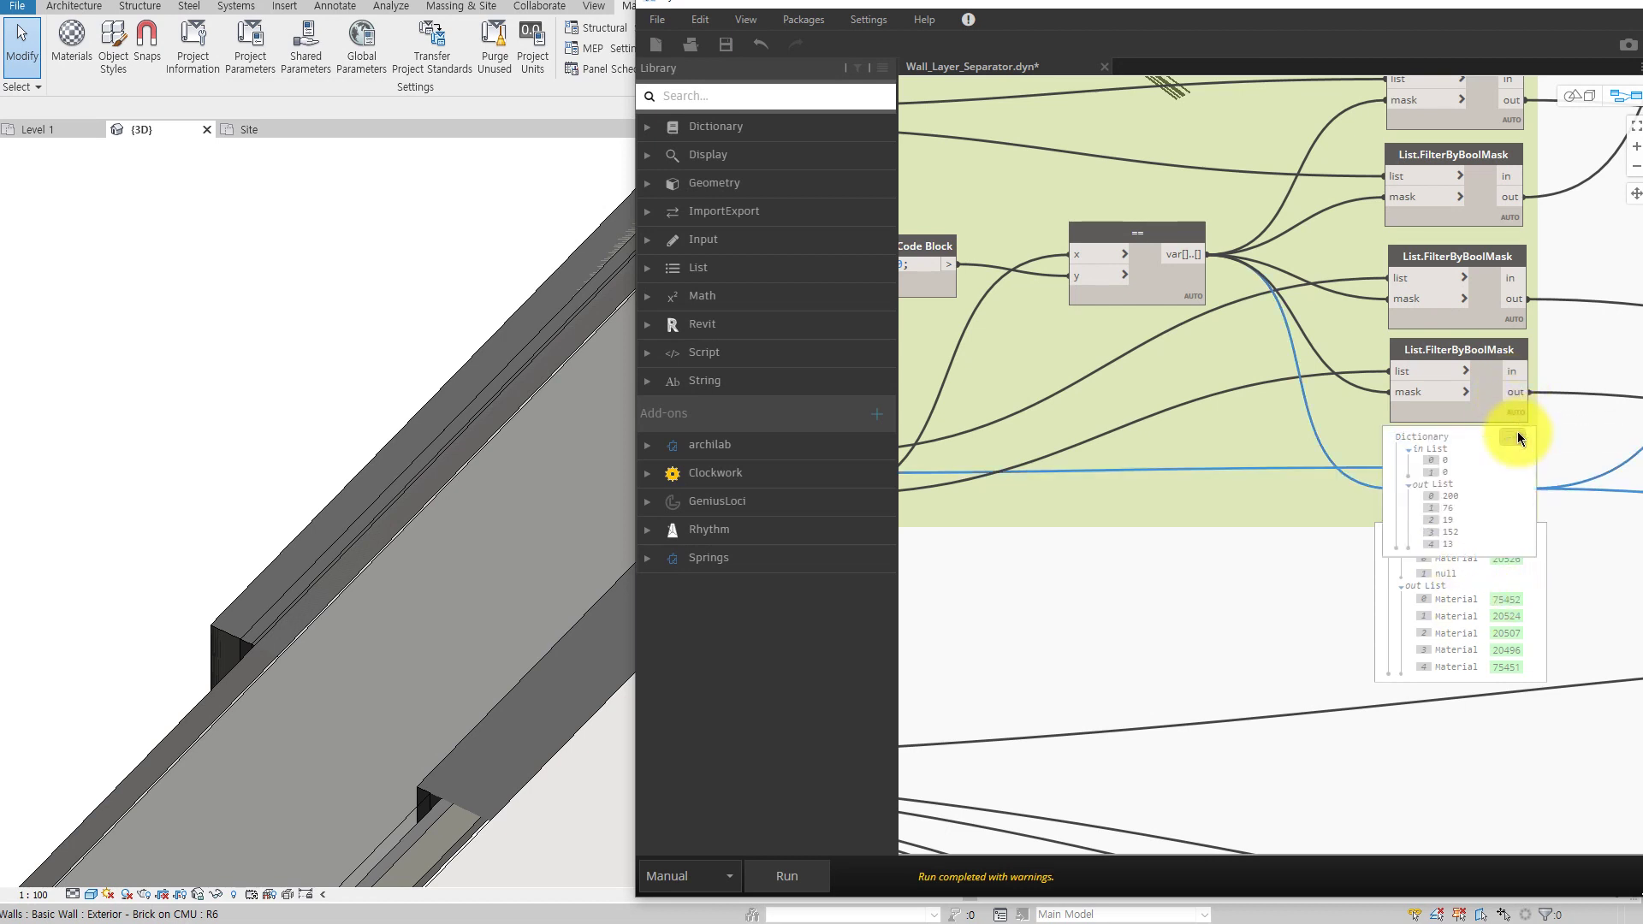
click(1517, 434)
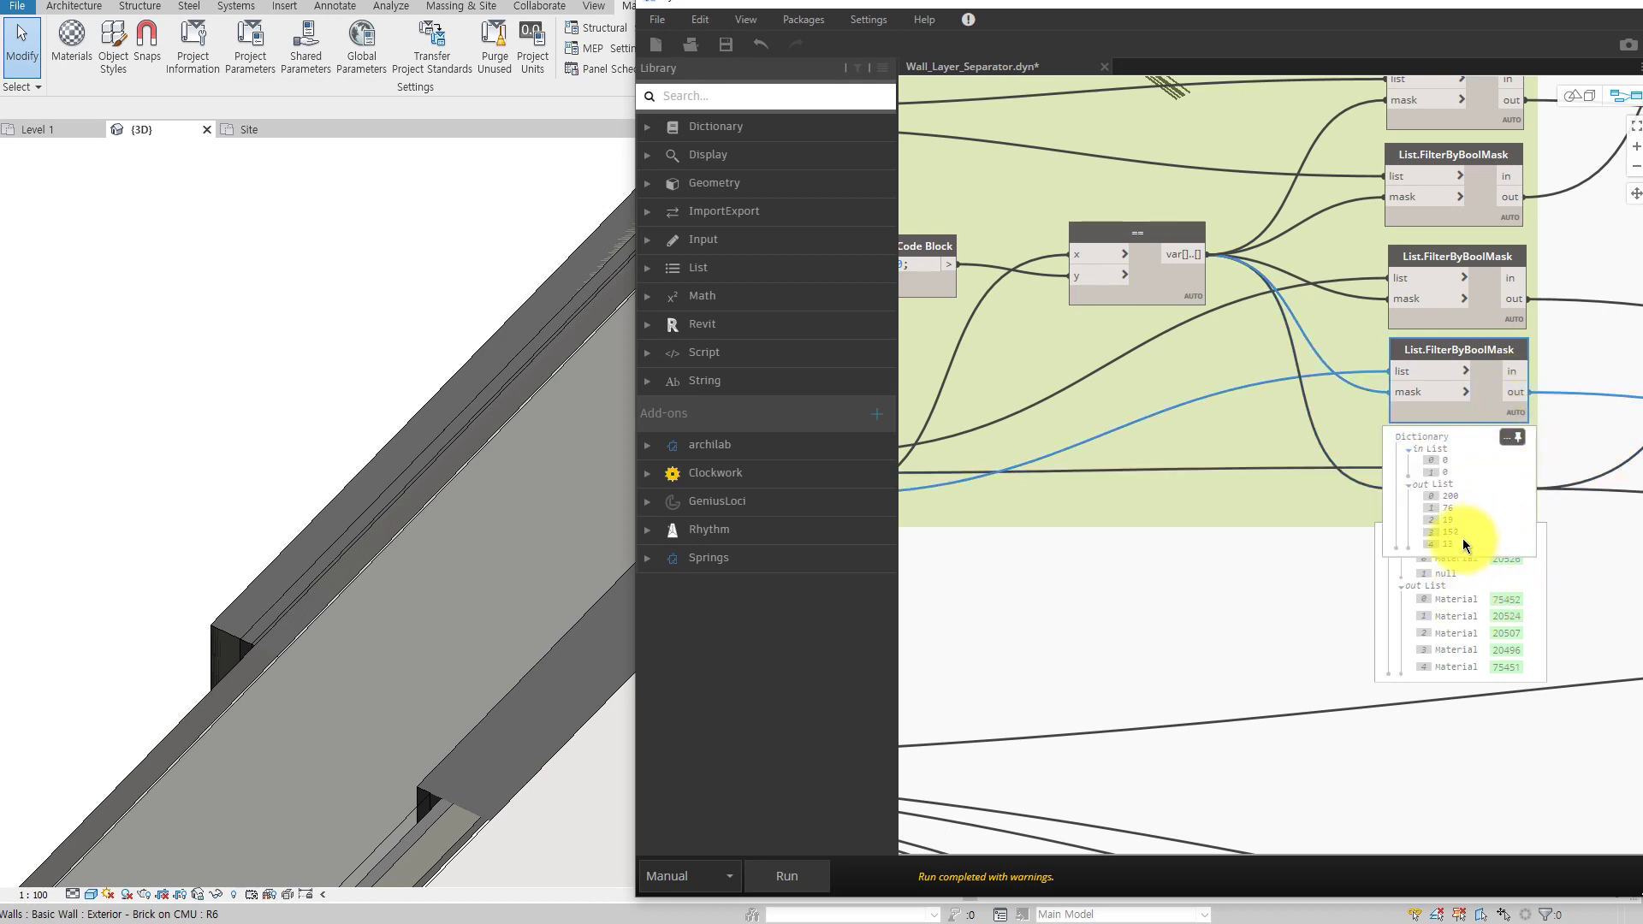
scroll(1268, 506, down, 2)
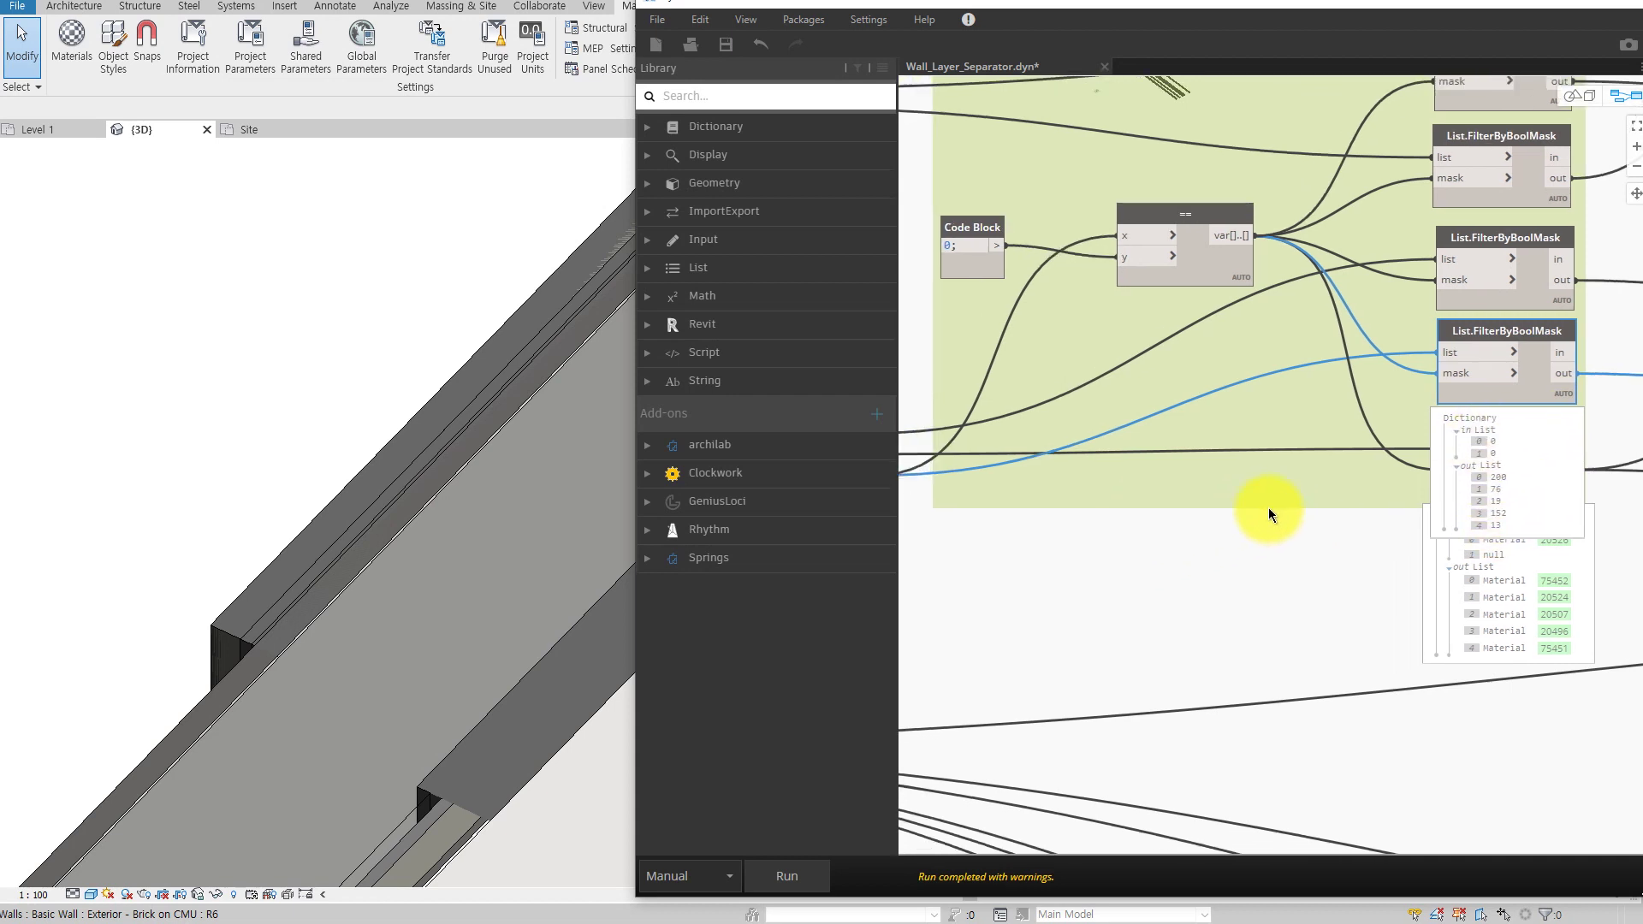
scroll(1272, 507, down, 2)
scroll(1285, 435, down, 2)
middle_drag(1038, 552, 1141, 542)
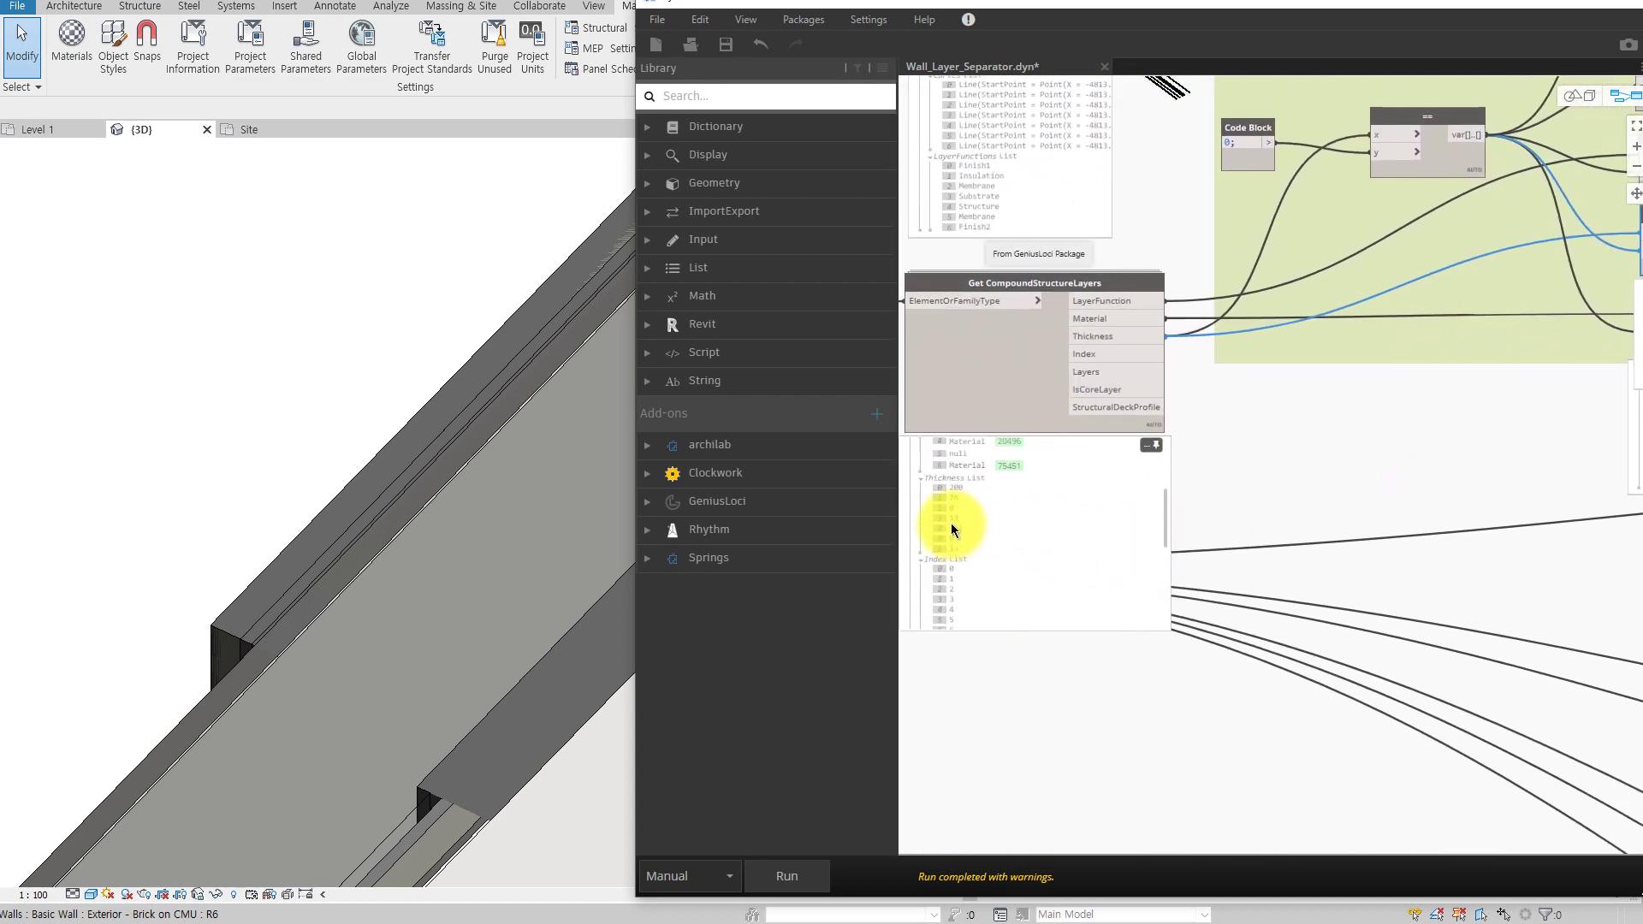
middle_drag(951, 522, 1134, 558)
scroll(1273, 553, up, 3)
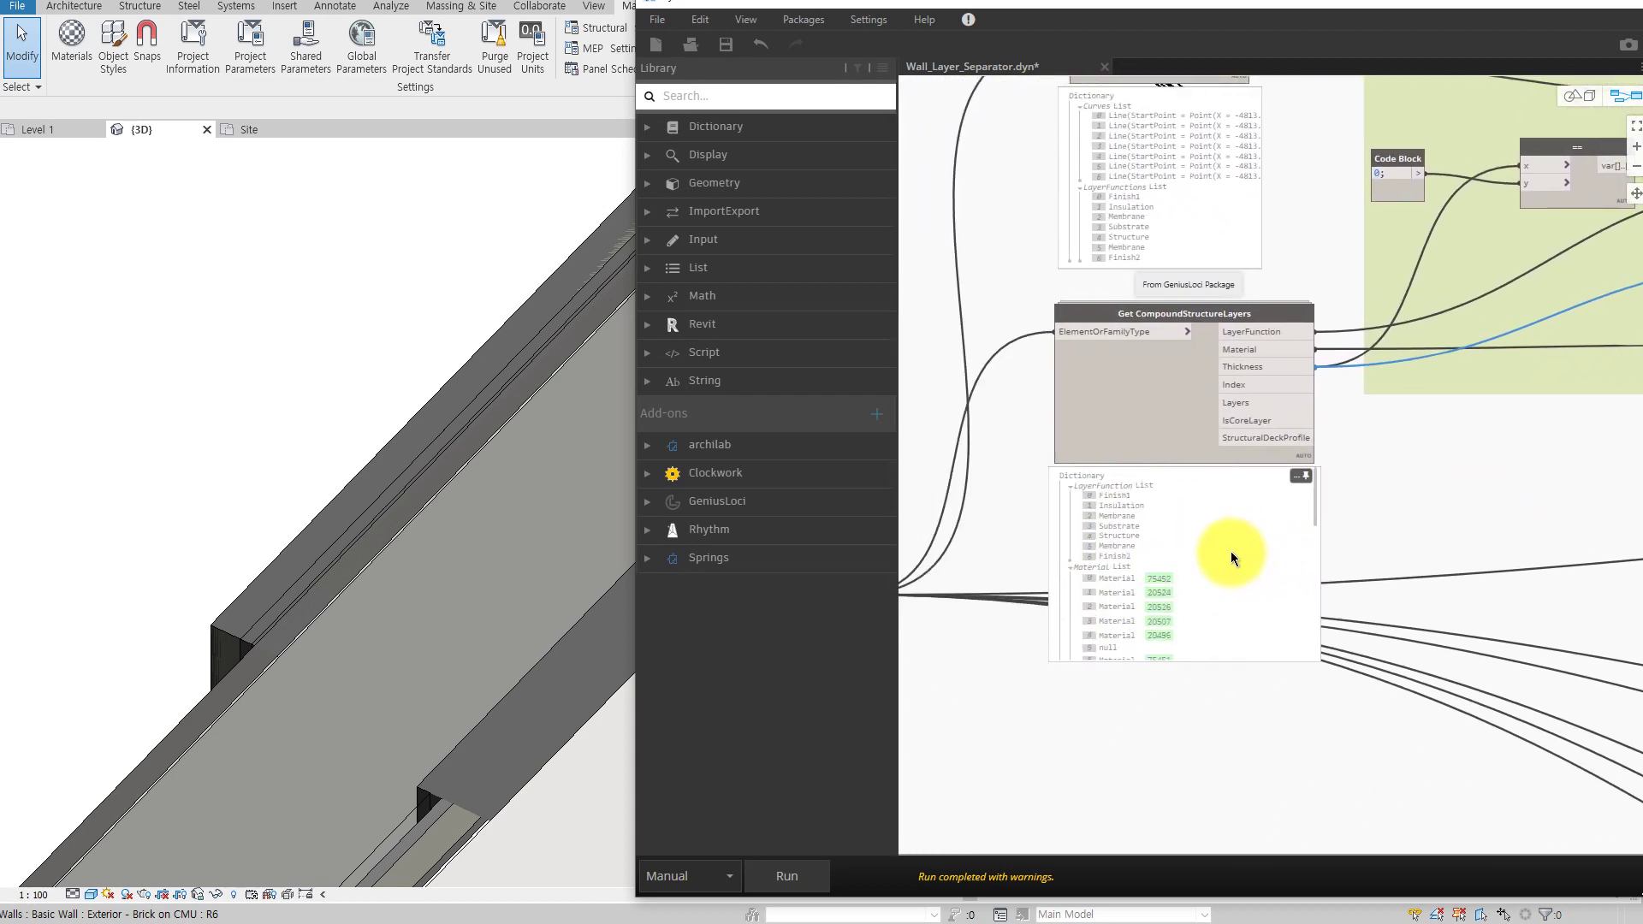
scroll(1242, 559, down, 2)
scroll(1235, 565, down, 2)
scroll(1198, 561, down, 1)
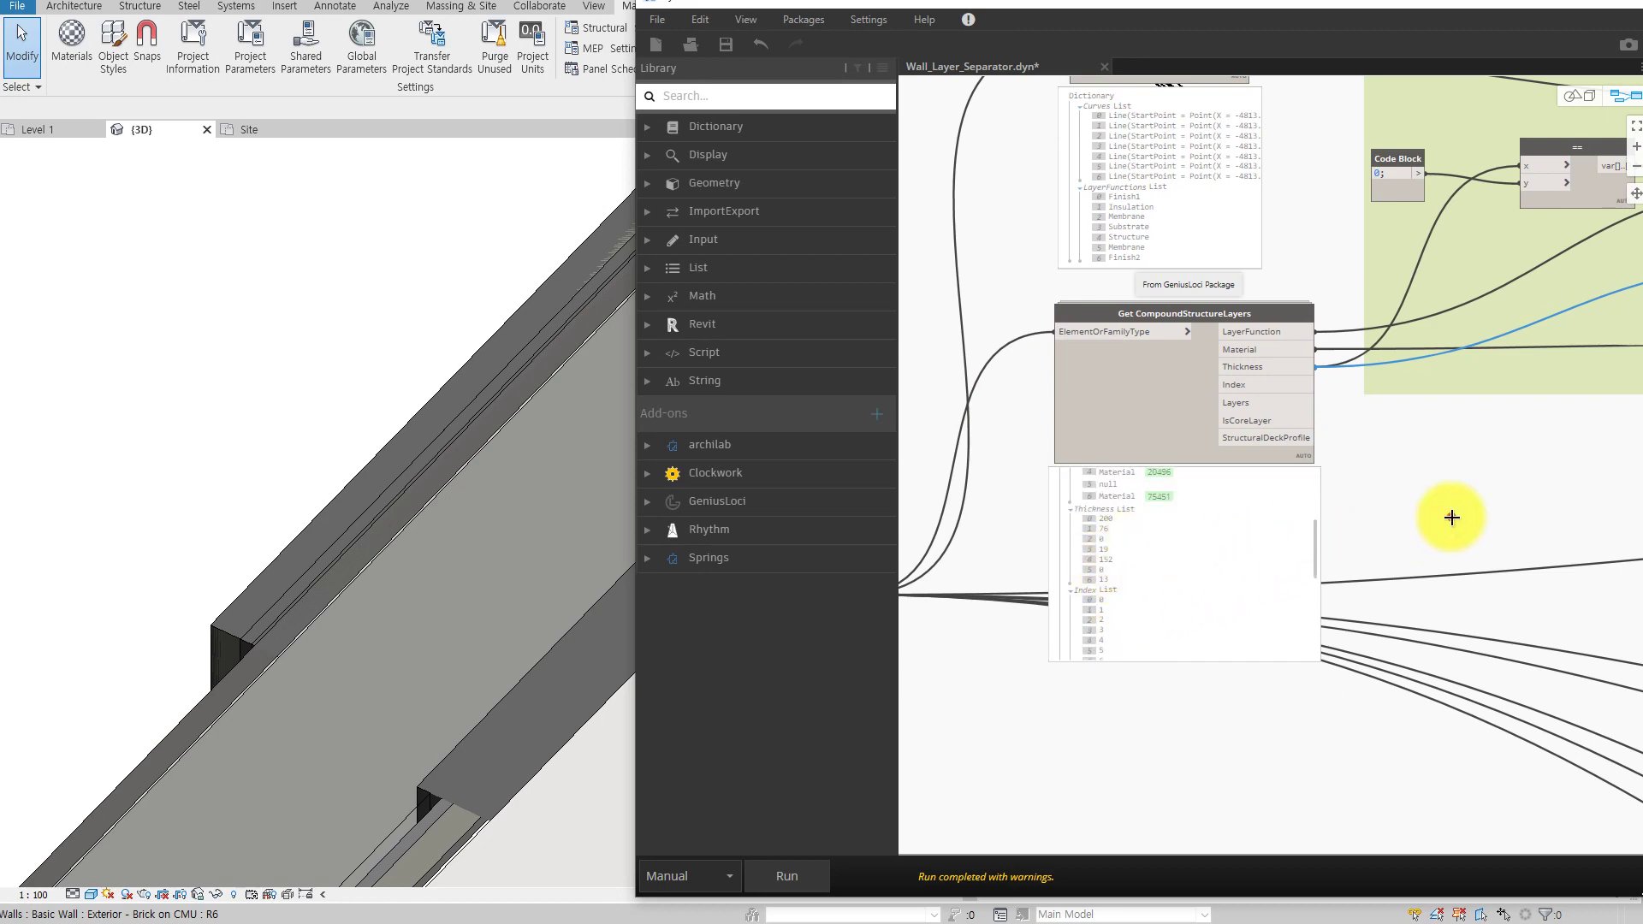
scroll(1473, 510, up, 1)
scroll(1089, 569, up, 2)
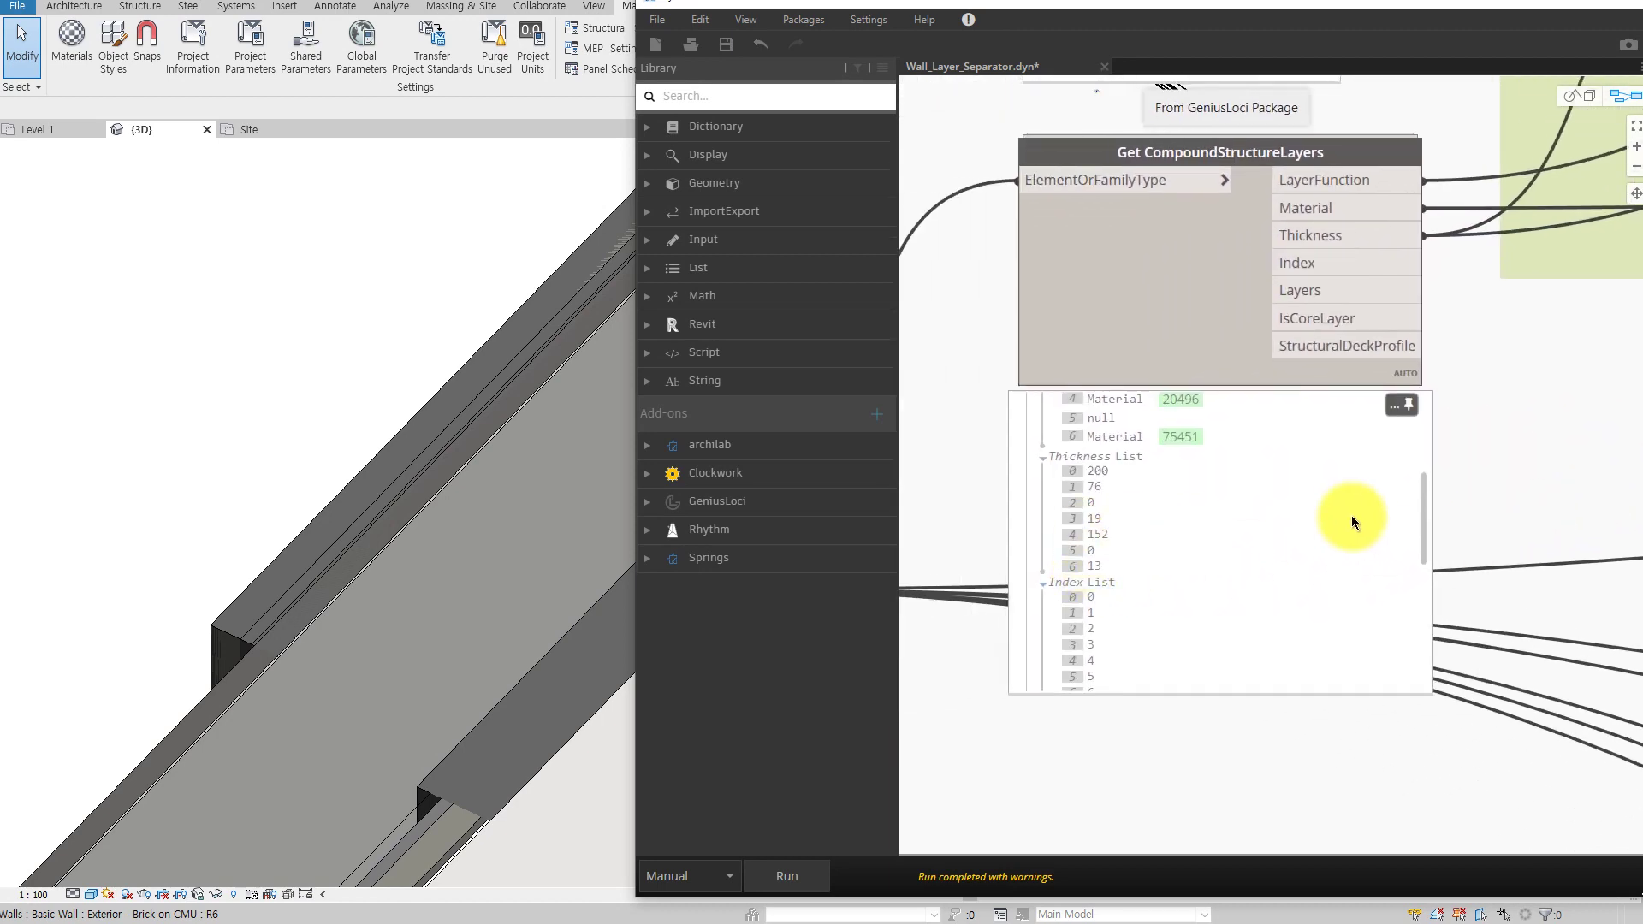
scroll(1275, 531, down, 2)
scroll(1299, 568, up, 1)
scroll(1366, 586, up, 1)
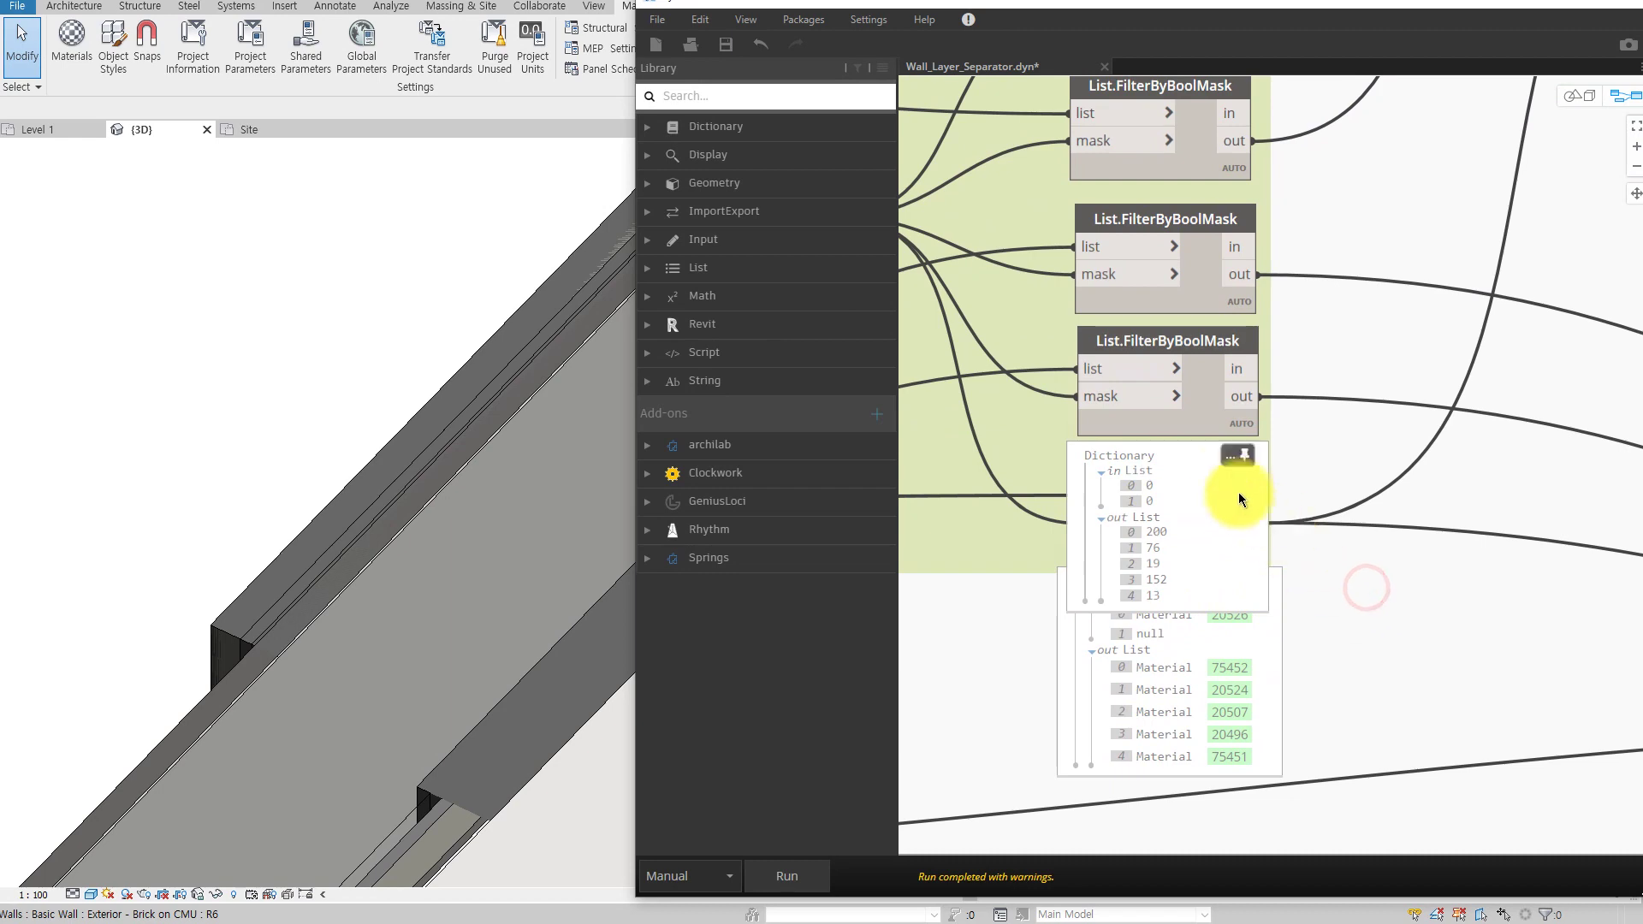
Collapse the third filter preview and bring the WallType Name group into view
click(1233, 453)
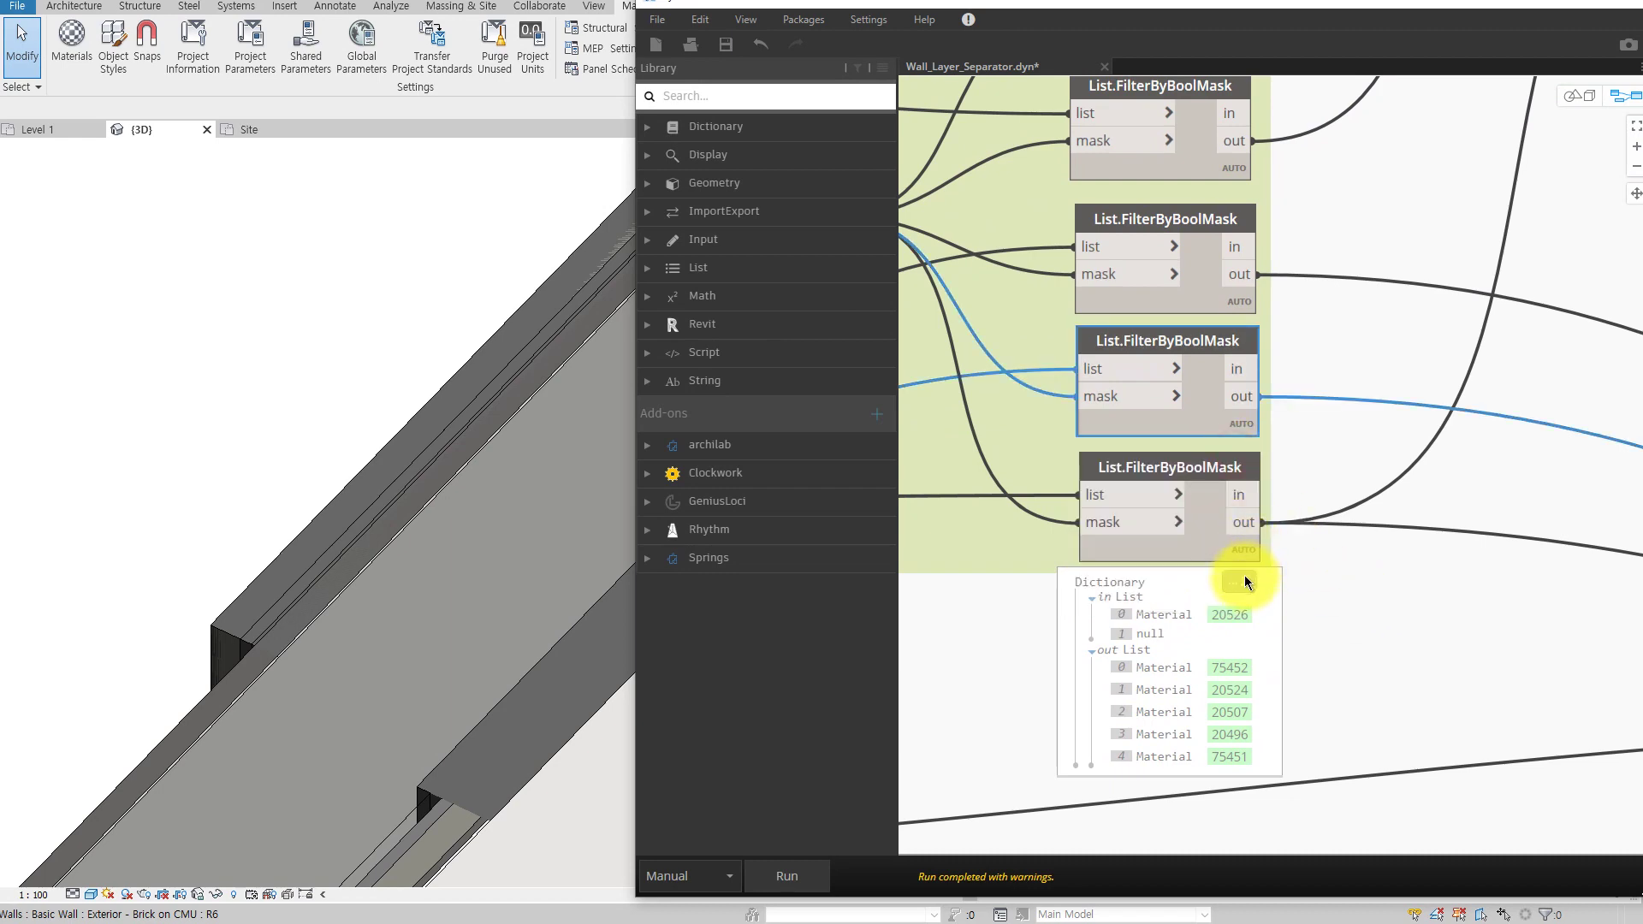
scroll(1262, 581, down, 3)
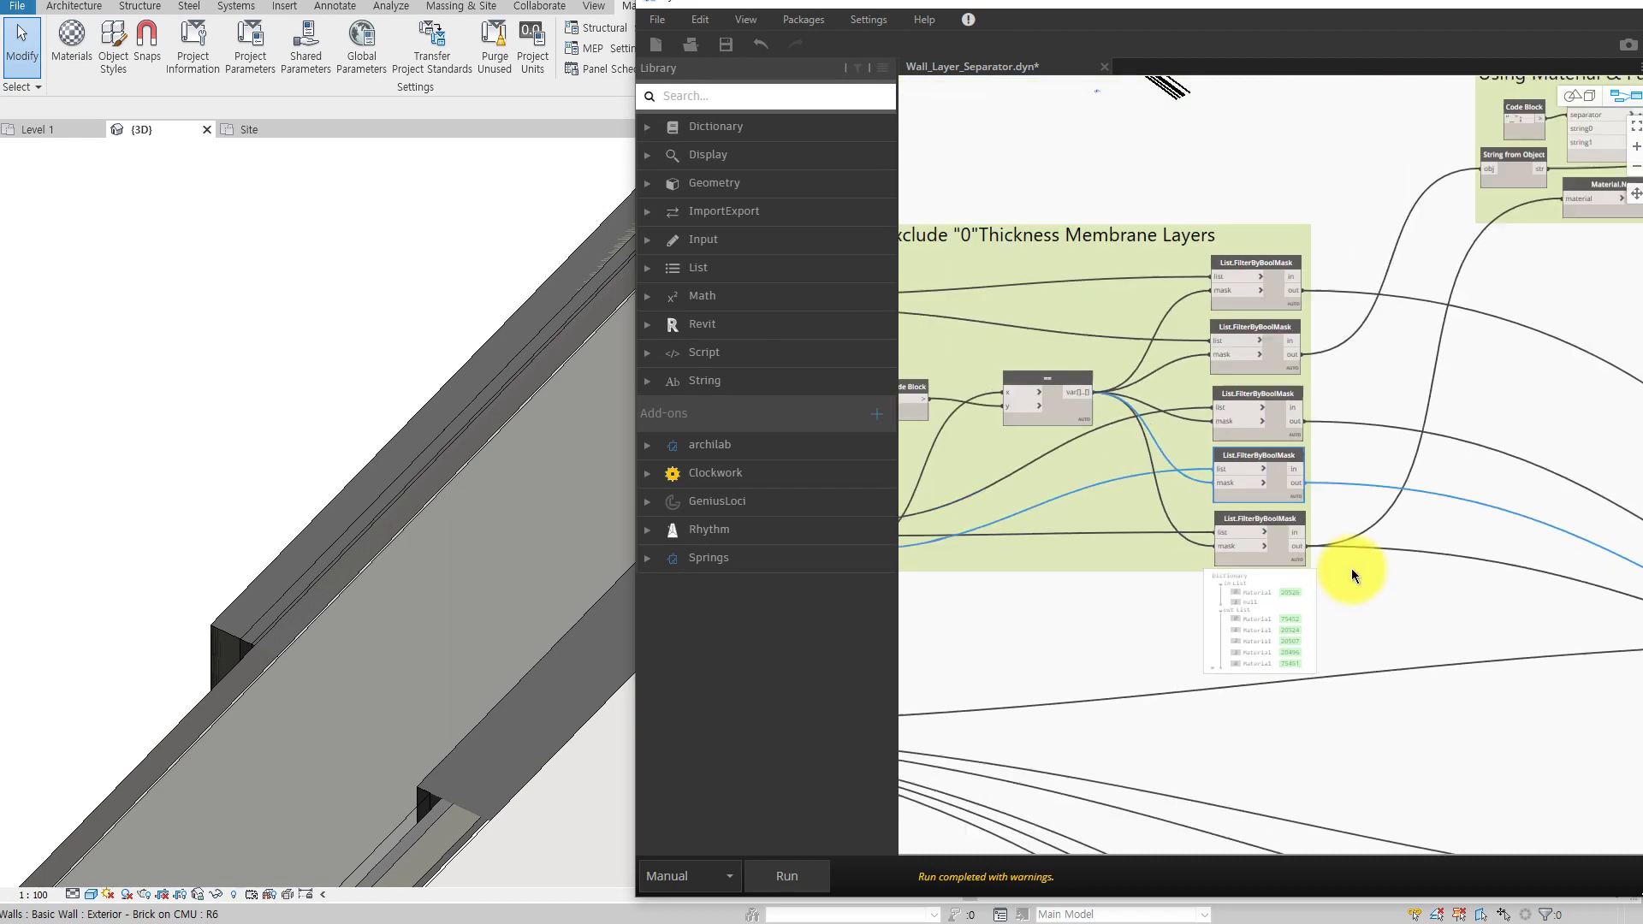
middle_drag(1352, 569, 1209, 750)
scroll(1228, 690, up, 1)
scroll(1258, 658, up, 1)
scroll(1291, 626, up, 2)
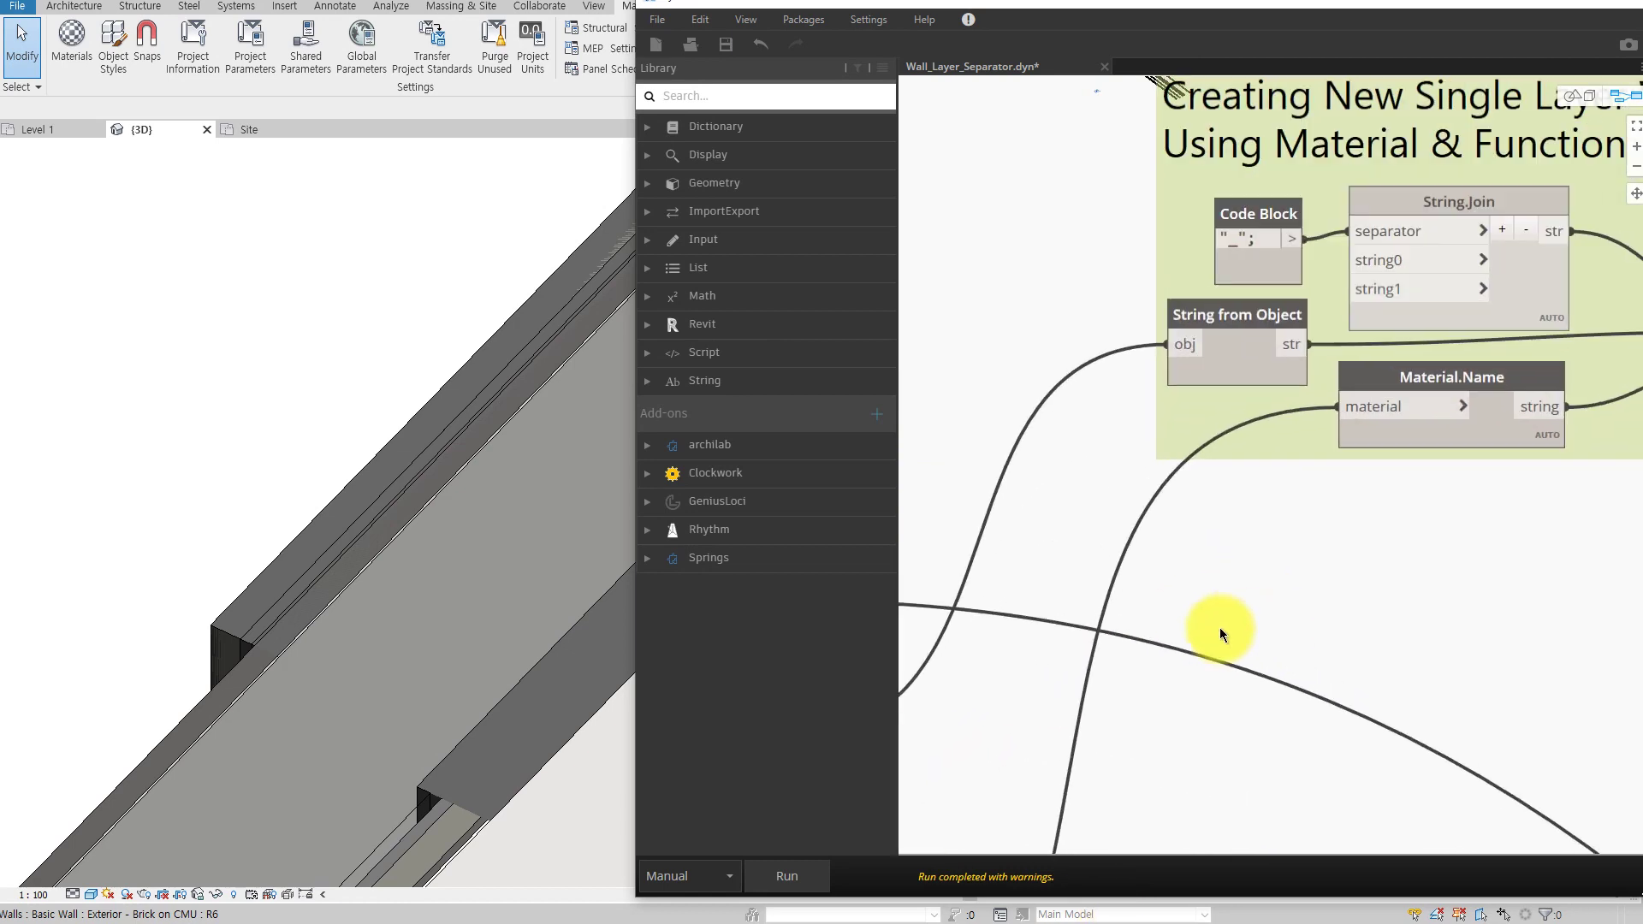
scroll(1257, 479, up, 1)
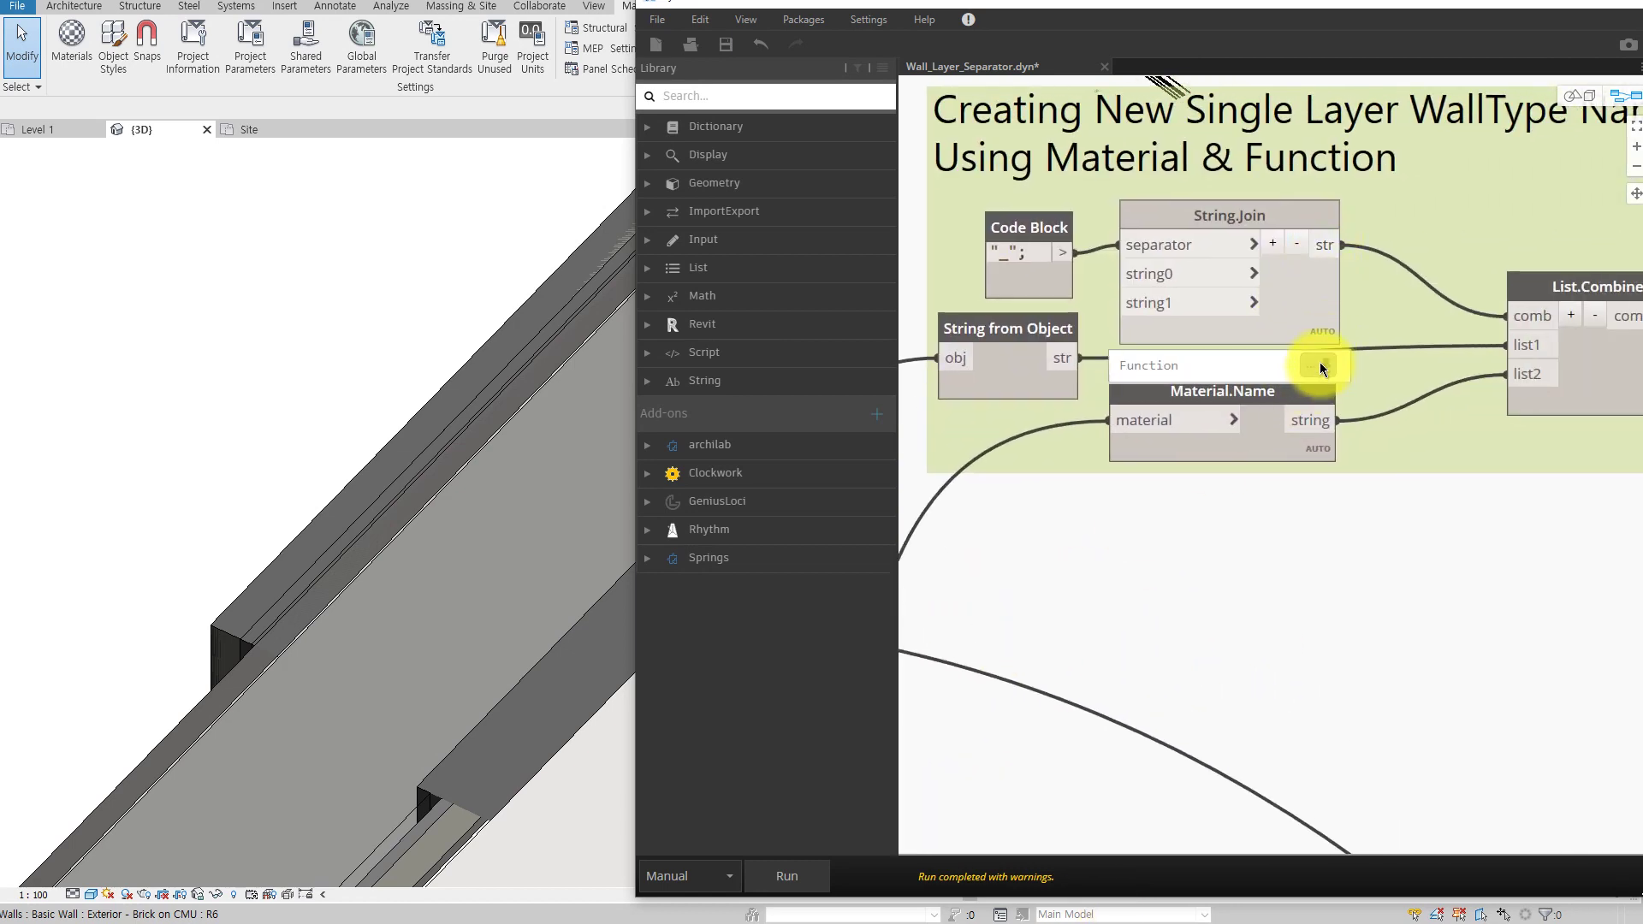
Pin the String.Join preview and expand the Material.Name list of materials
click(1320, 362)
click(1382, 522)
click(1326, 428)
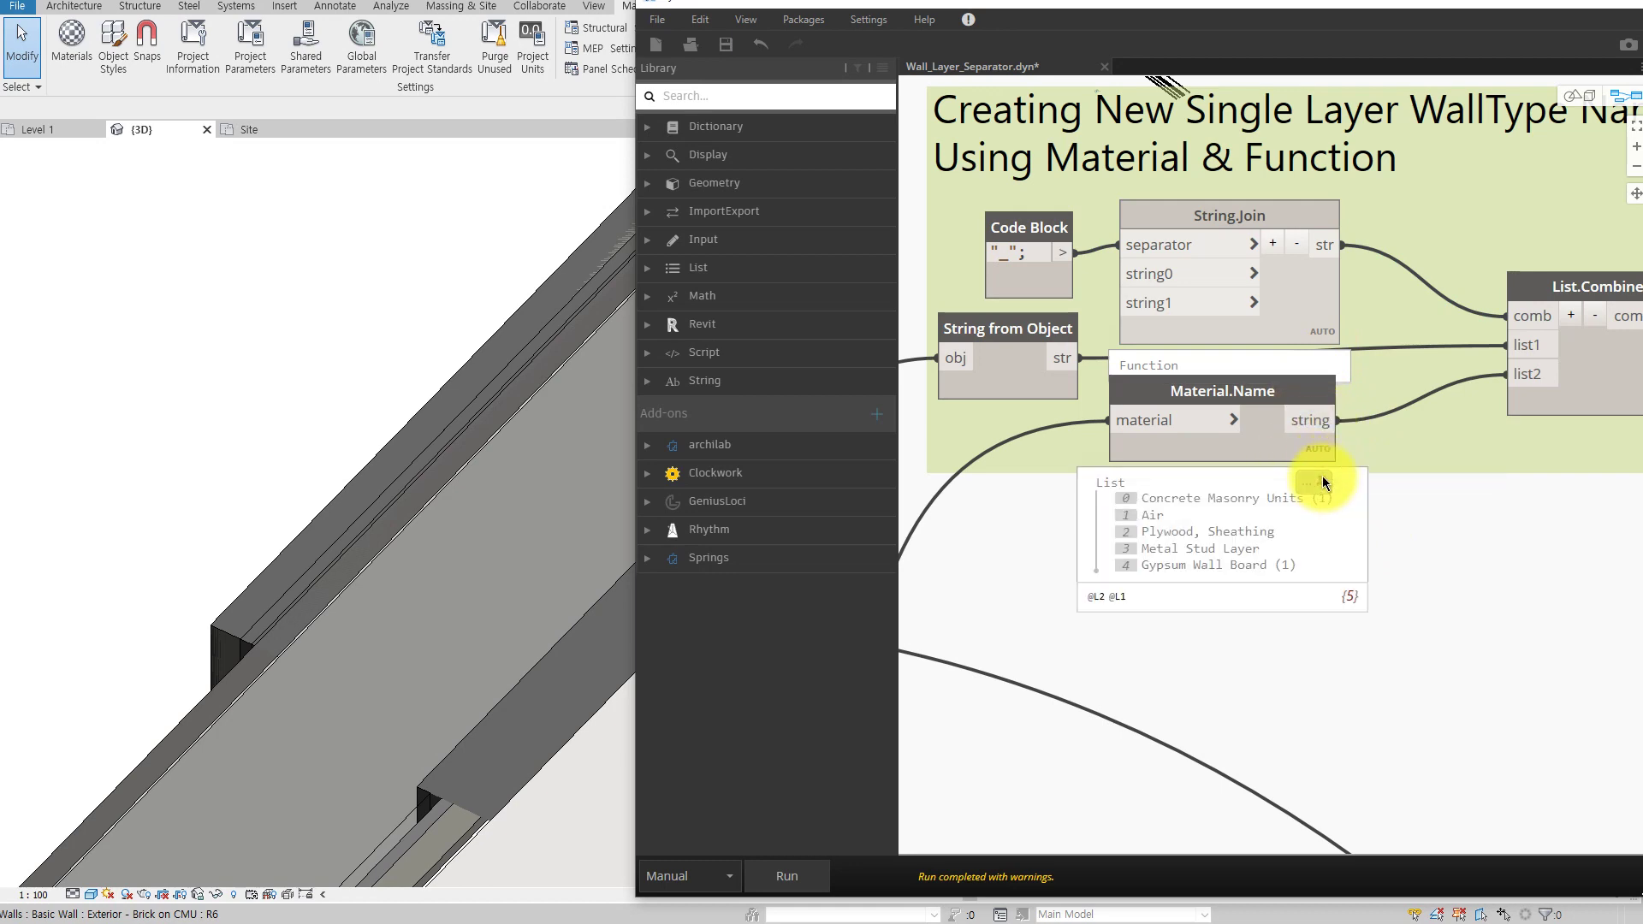
scroll(1278, 537, down, 1)
scroll(1291, 532, down, 4)
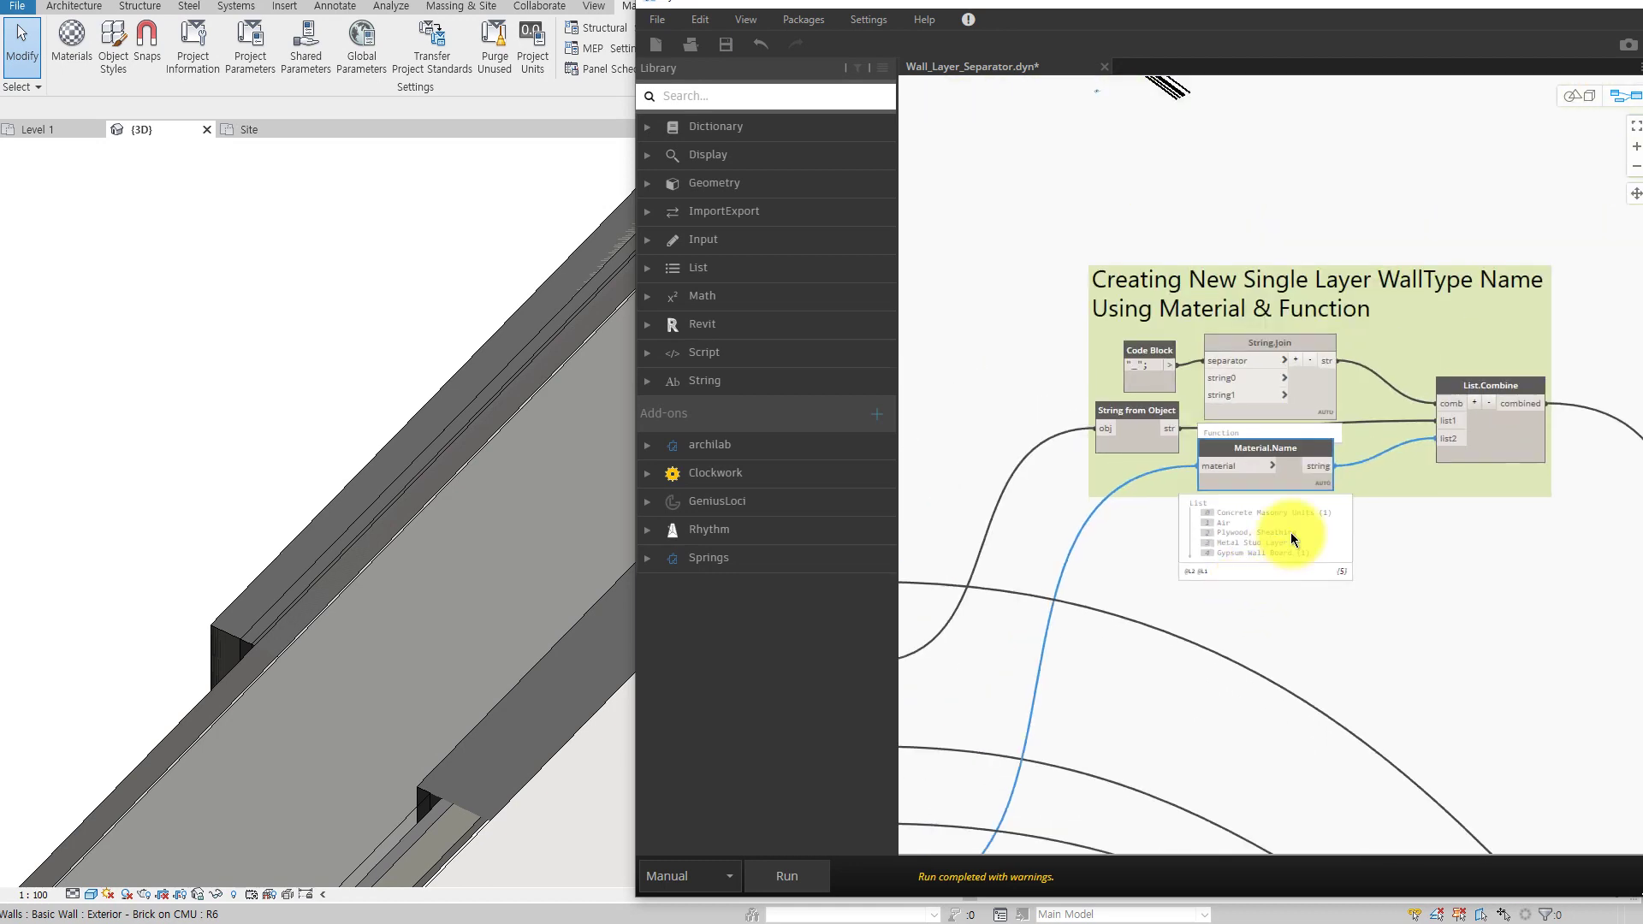
scroll(1197, 460, up, 4)
scroll(1347, 335, up, 2)
mouse_move(1522, 127)
middle_down()
mouse_move(1303, 240)
mouse_move(998, 351)
middle_up()
Show the layer functions and List.Combine names like Structure_Metal Stud Layer
click(1283, 241)
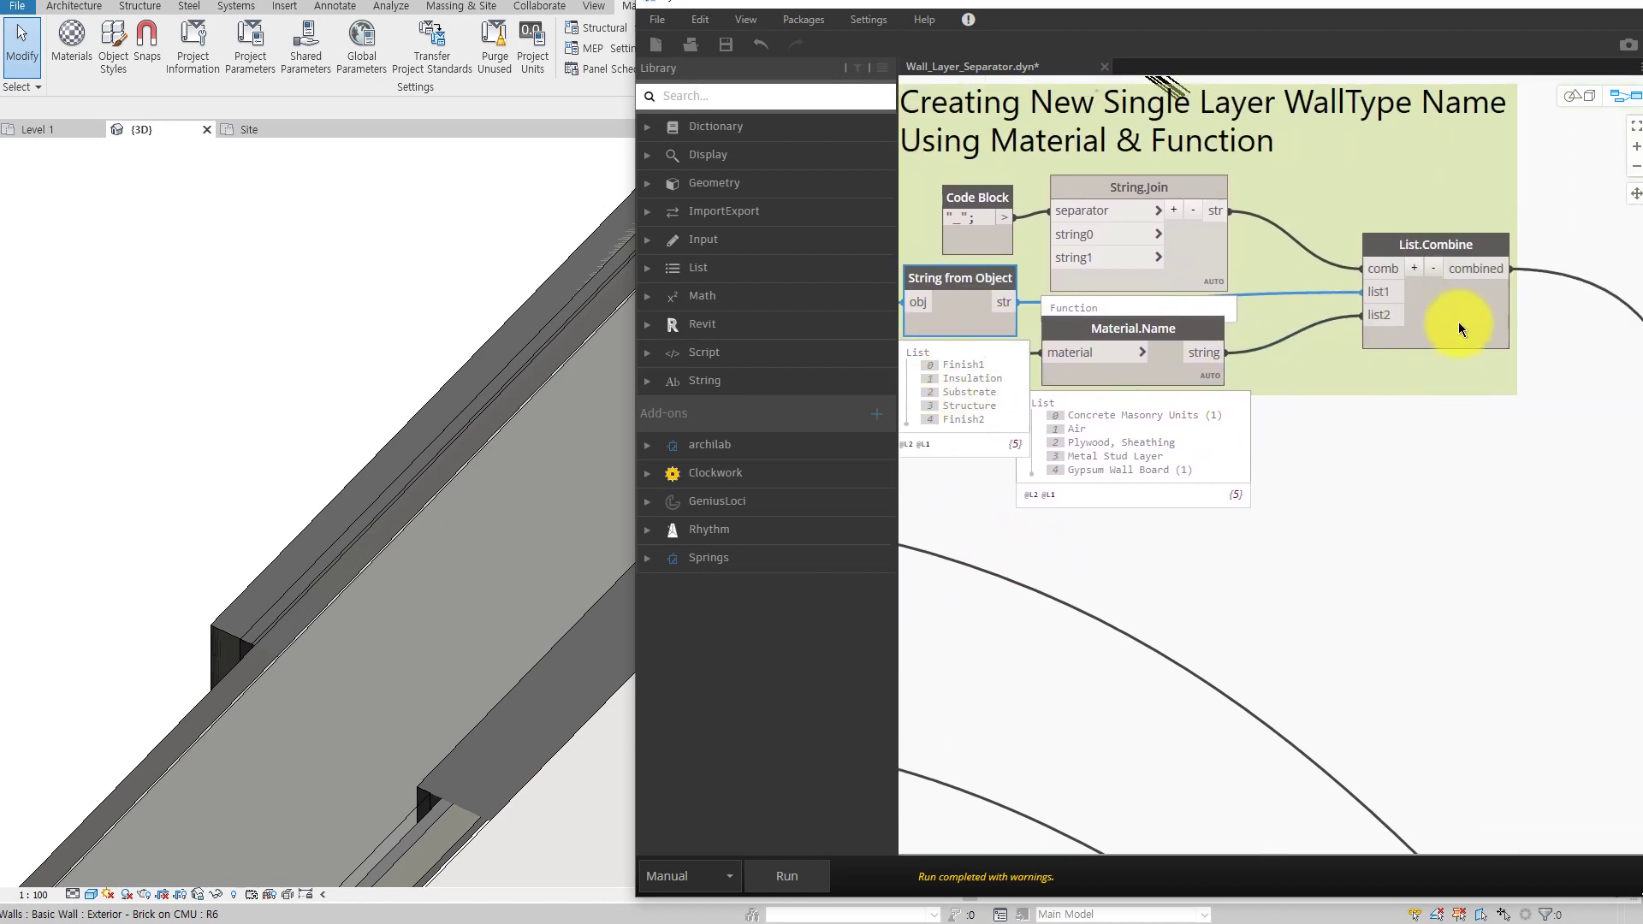
click(1489, 347)
middle_drag(1339, 492, 1360, 510)
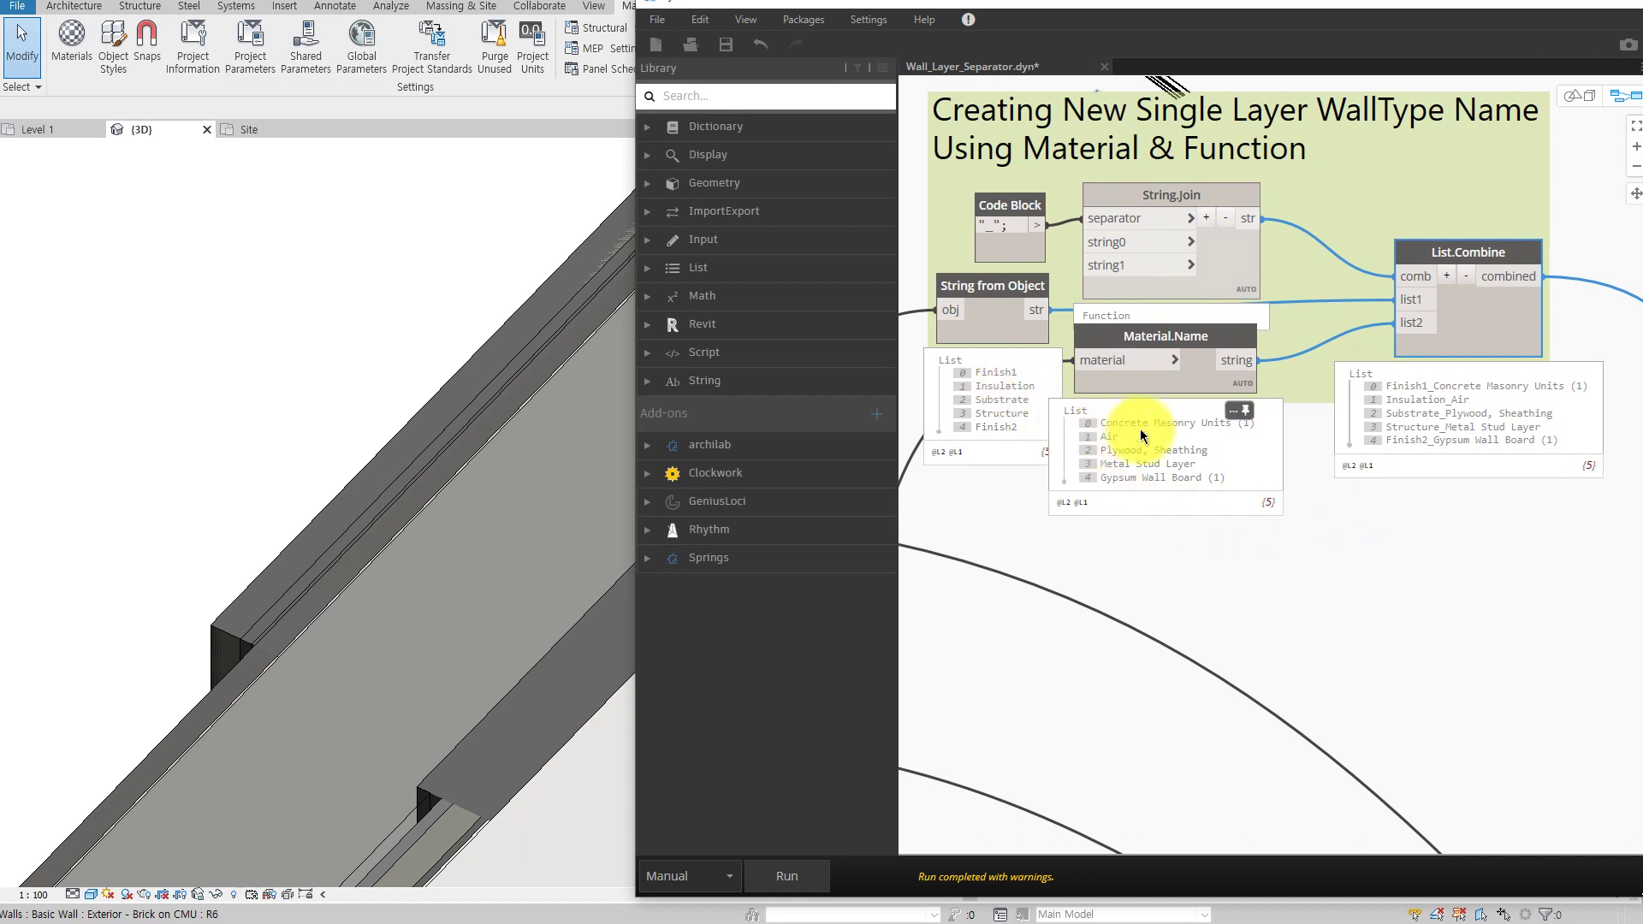
mouse_move(1469, 411)
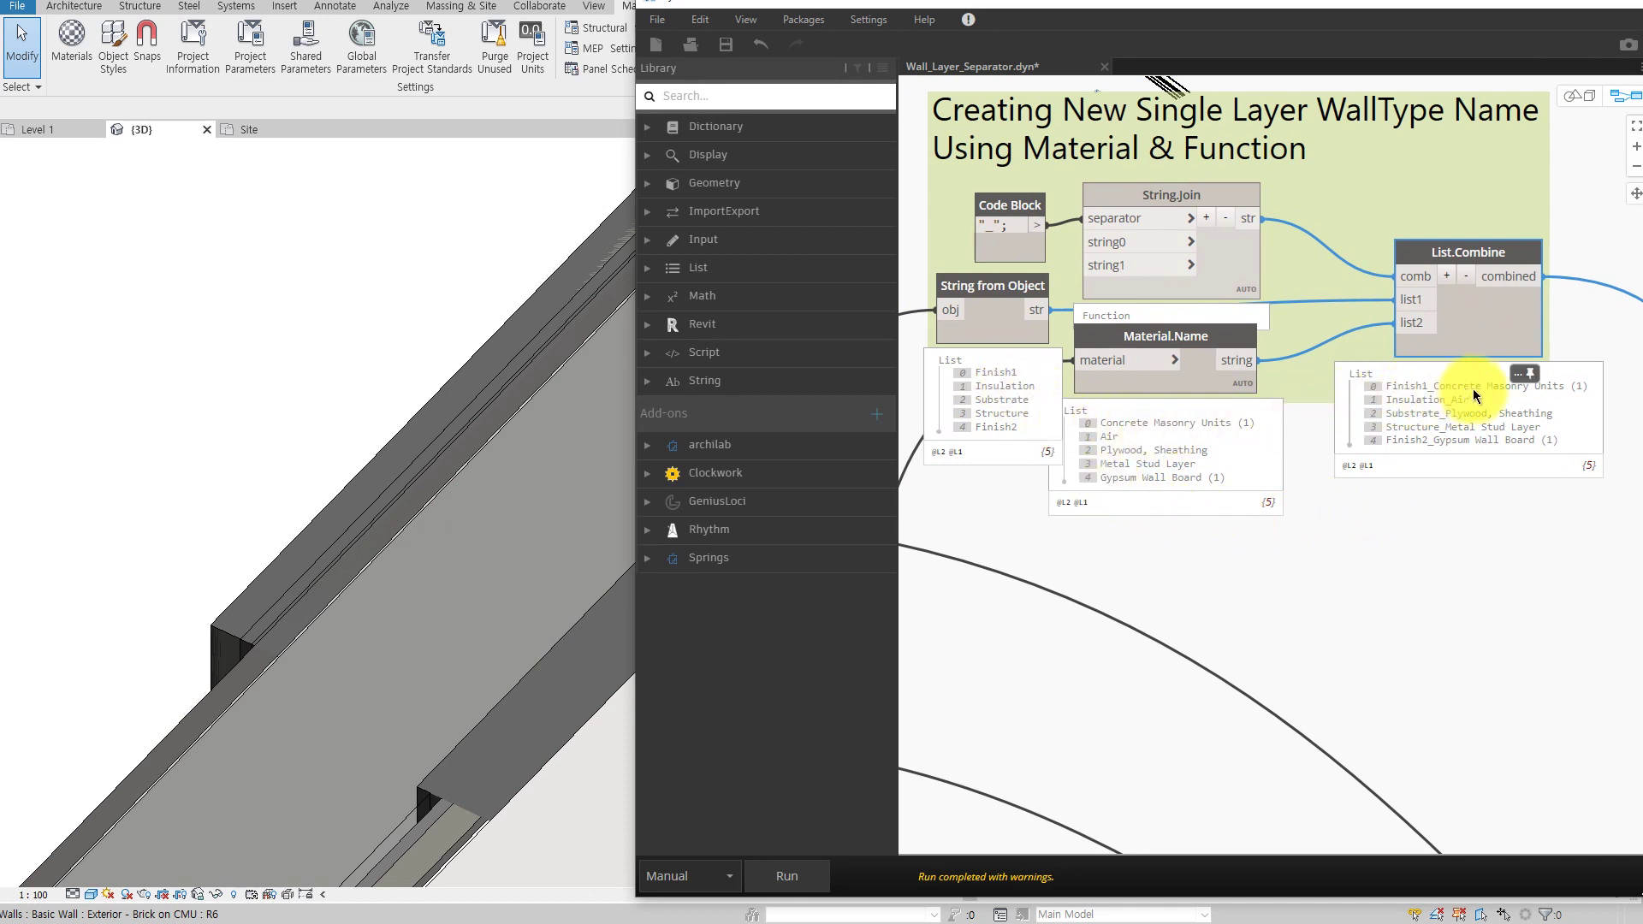
mouse_move(1475, 395)
middle_down()
mouse_move(1475, 448)
mouse_move(1285, 412)
mouse_move(1341, 461)
middle_up()
scroll(1352, 462, down, 2)
scroll(1378, 549, down, 3)
scroll(1403, 411, up, 3)
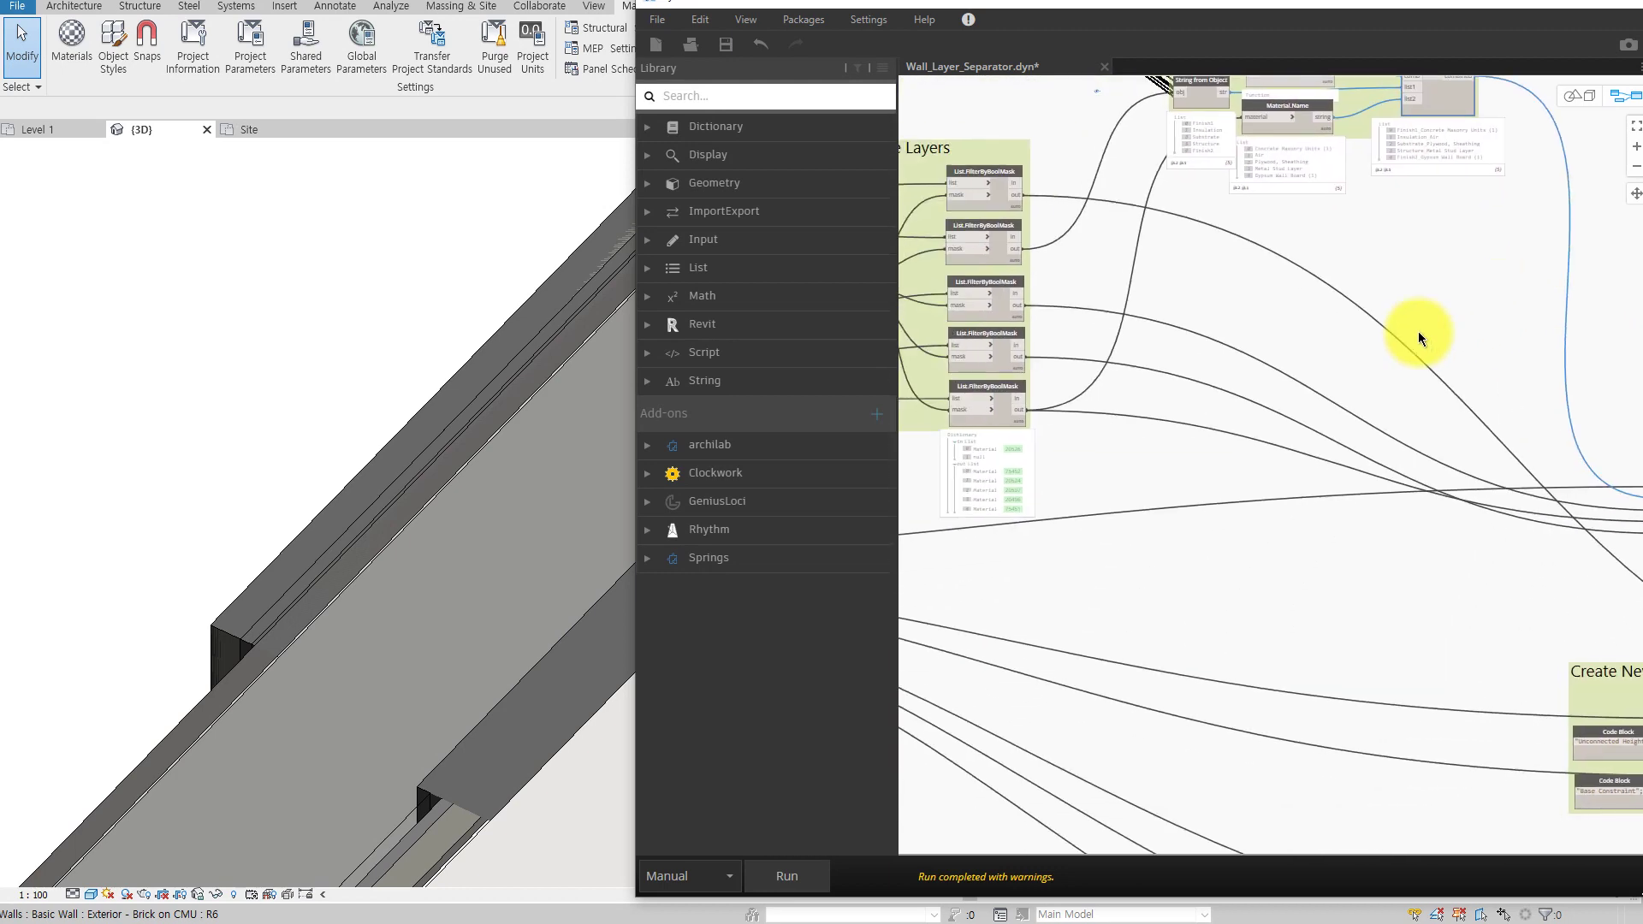
middle_drag(1419, 332, 1531, 416)
scroll(1369, 274, up, 3)
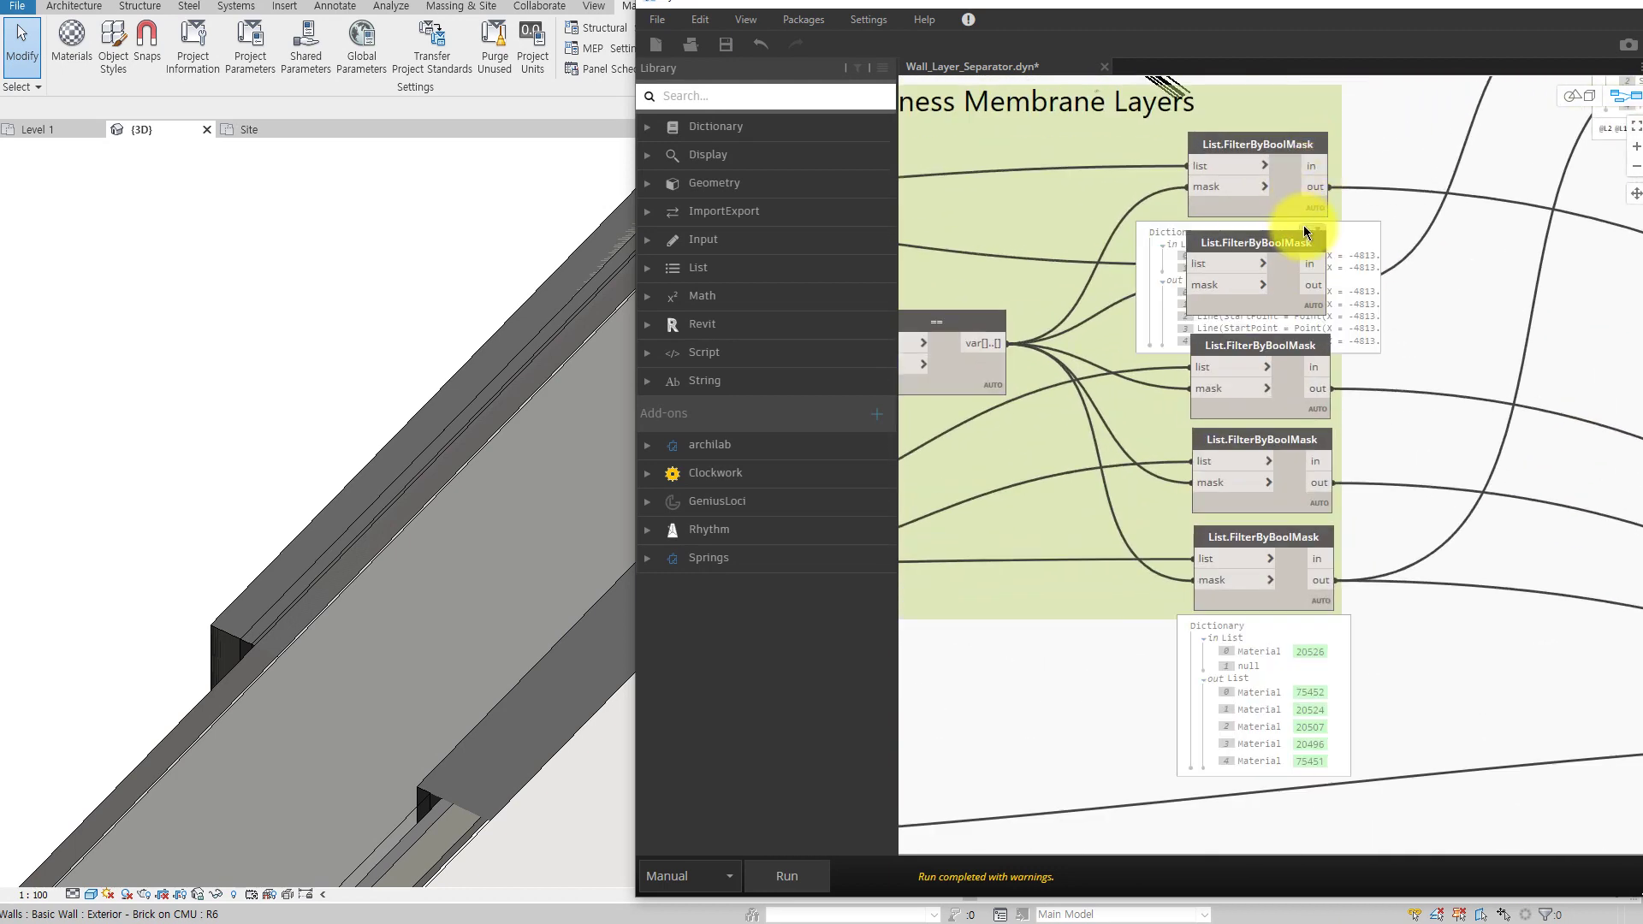
click(1312, 227)
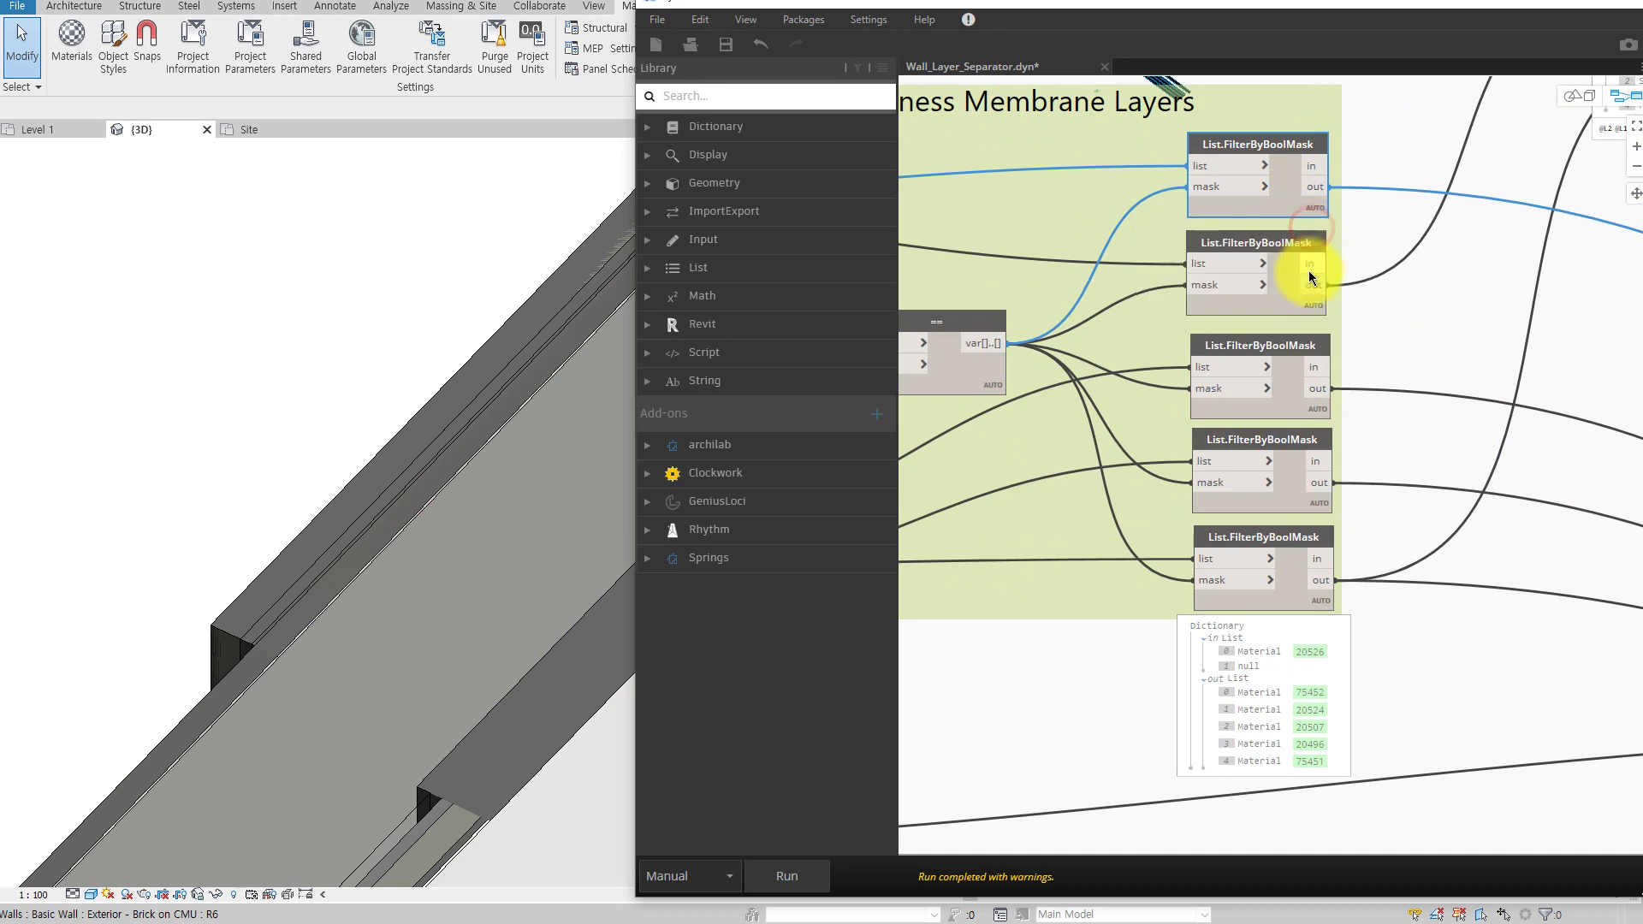
click(1318, 328)
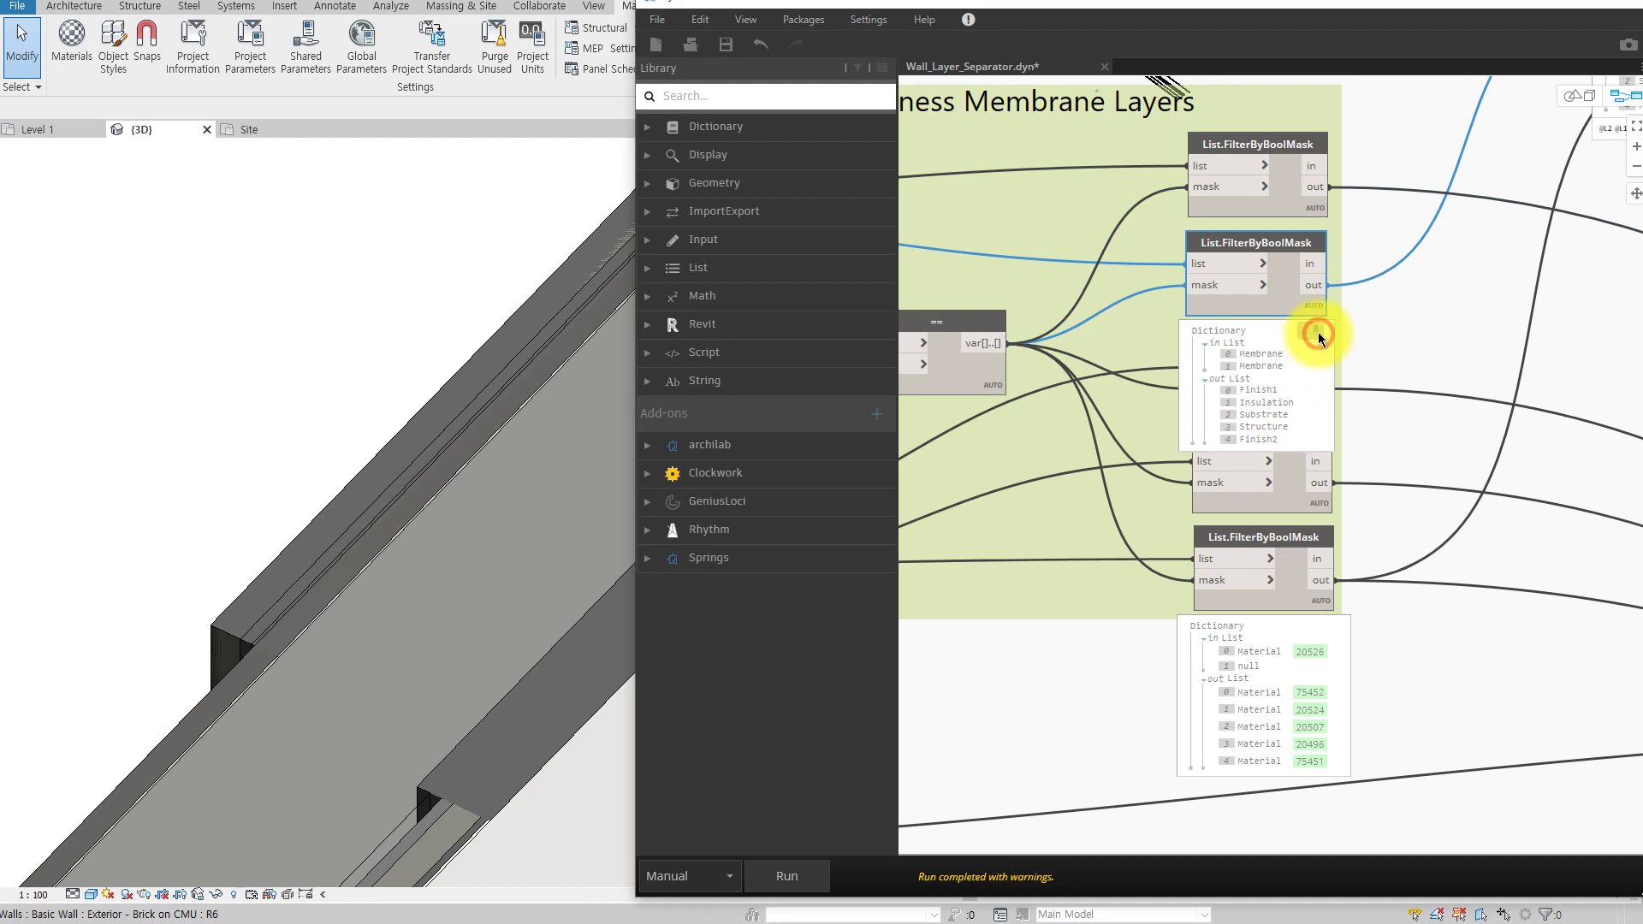
click(1318, 333)
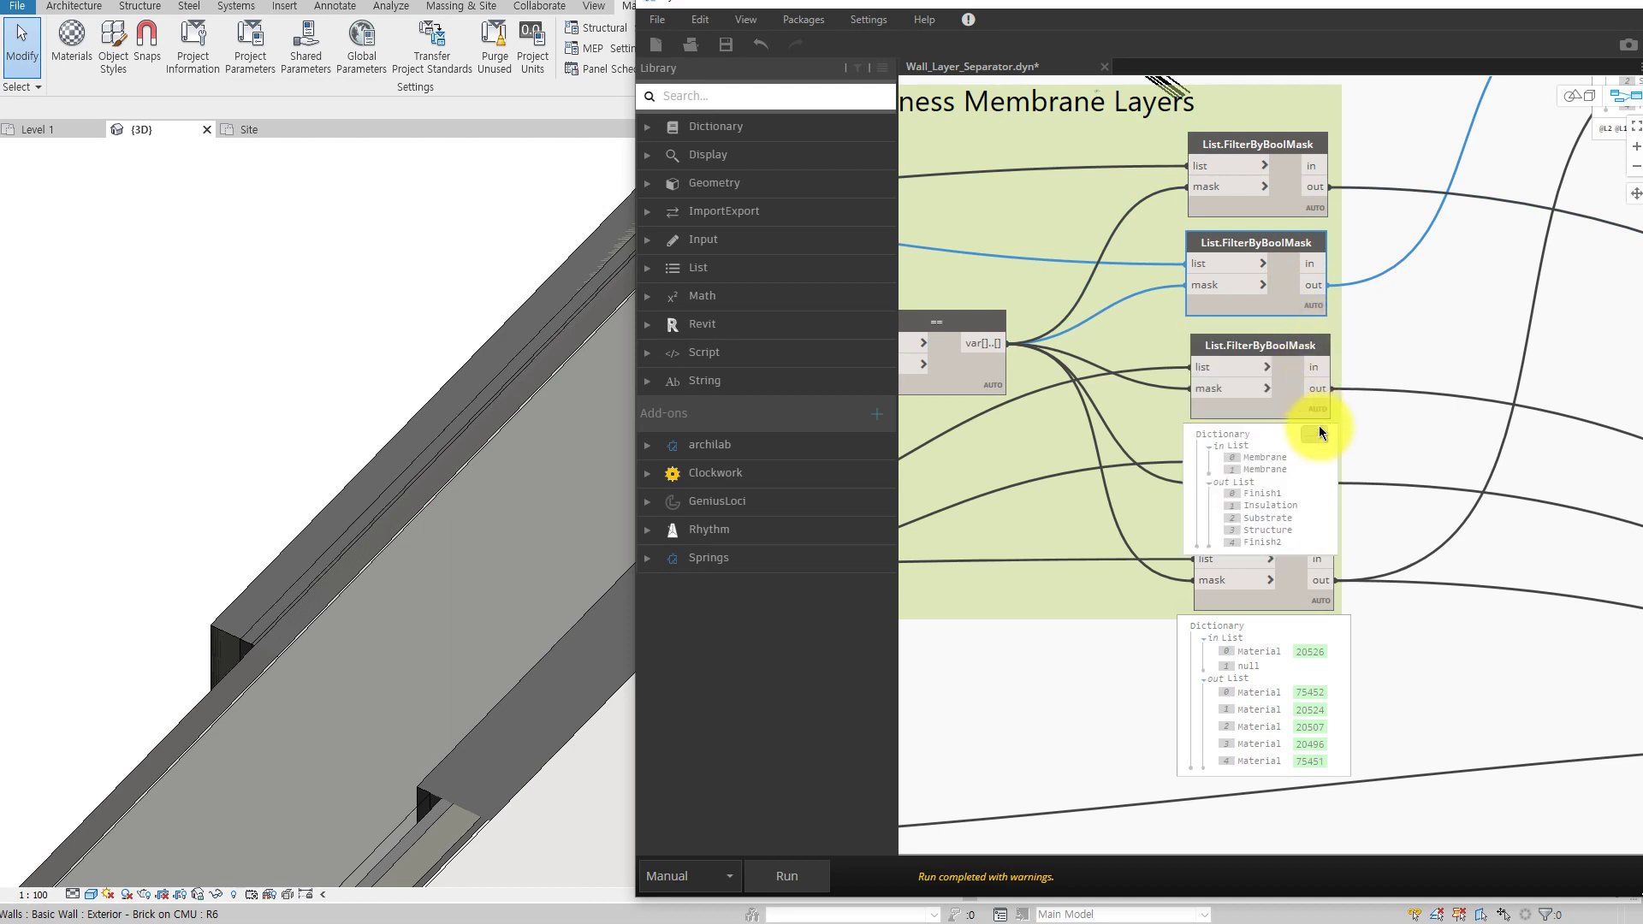
click(1318, 427)
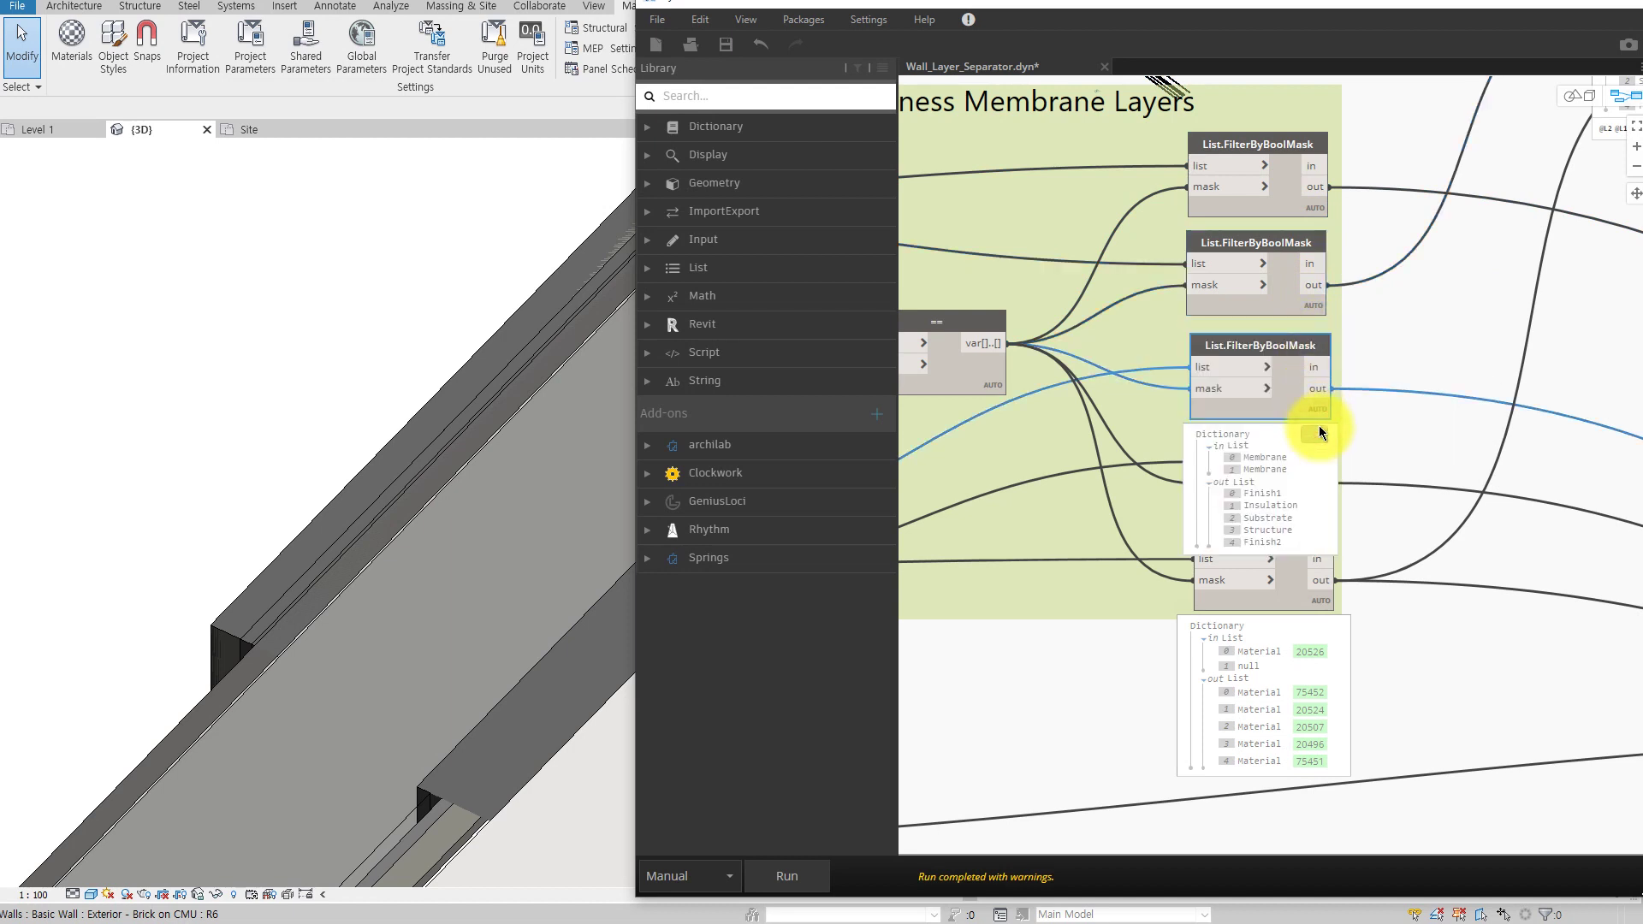
click(1319, 433)
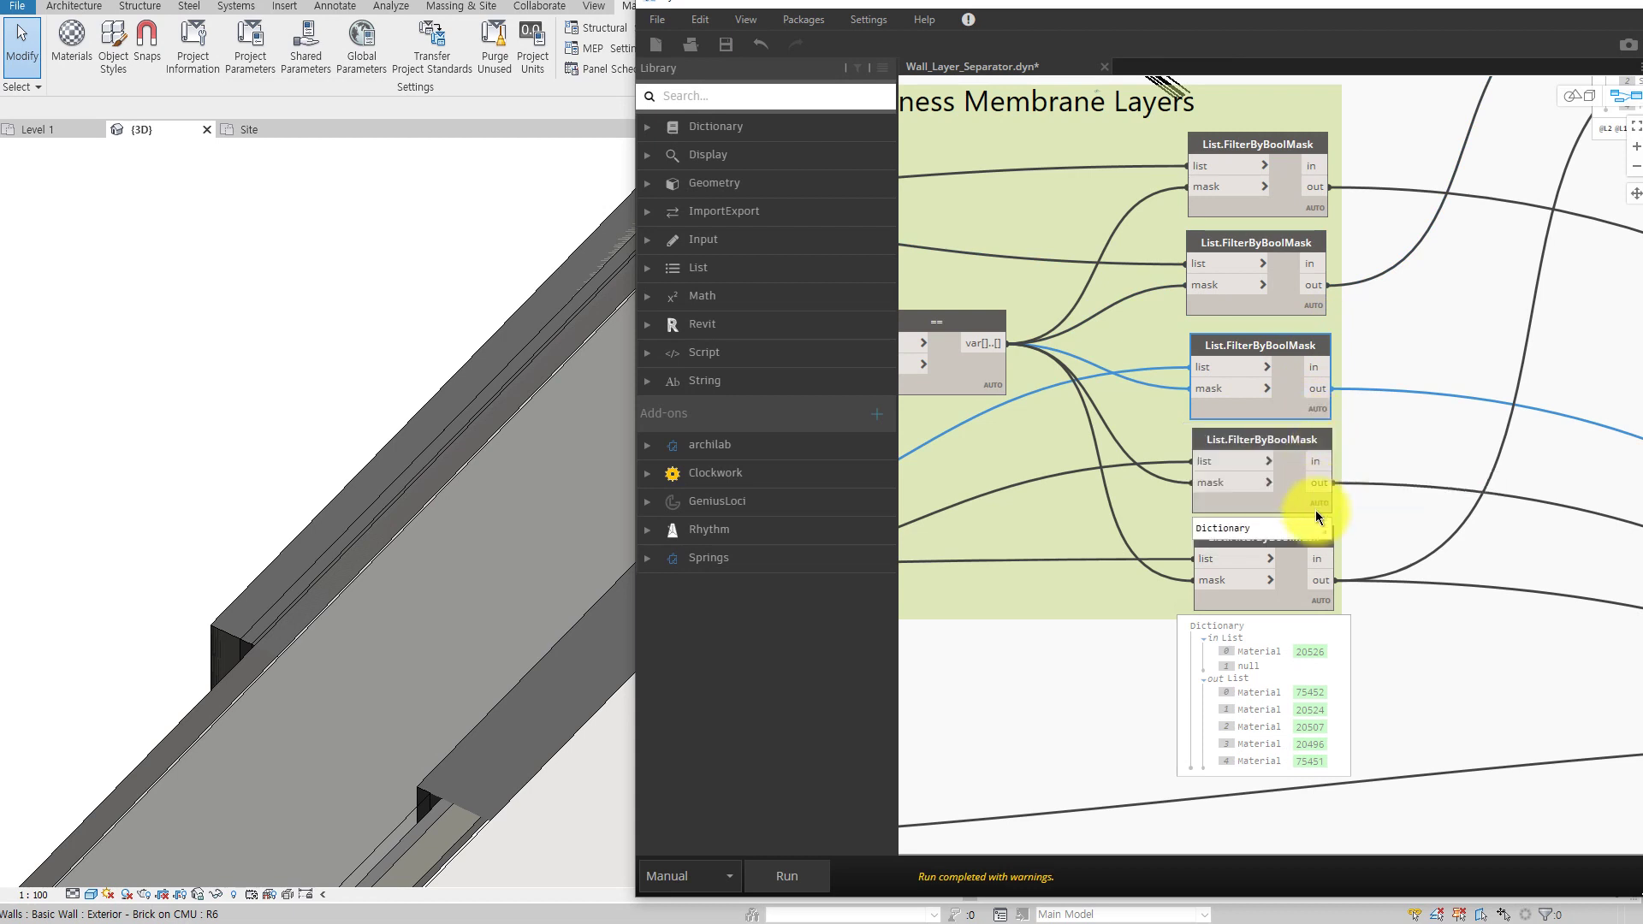
click(1316, 528)
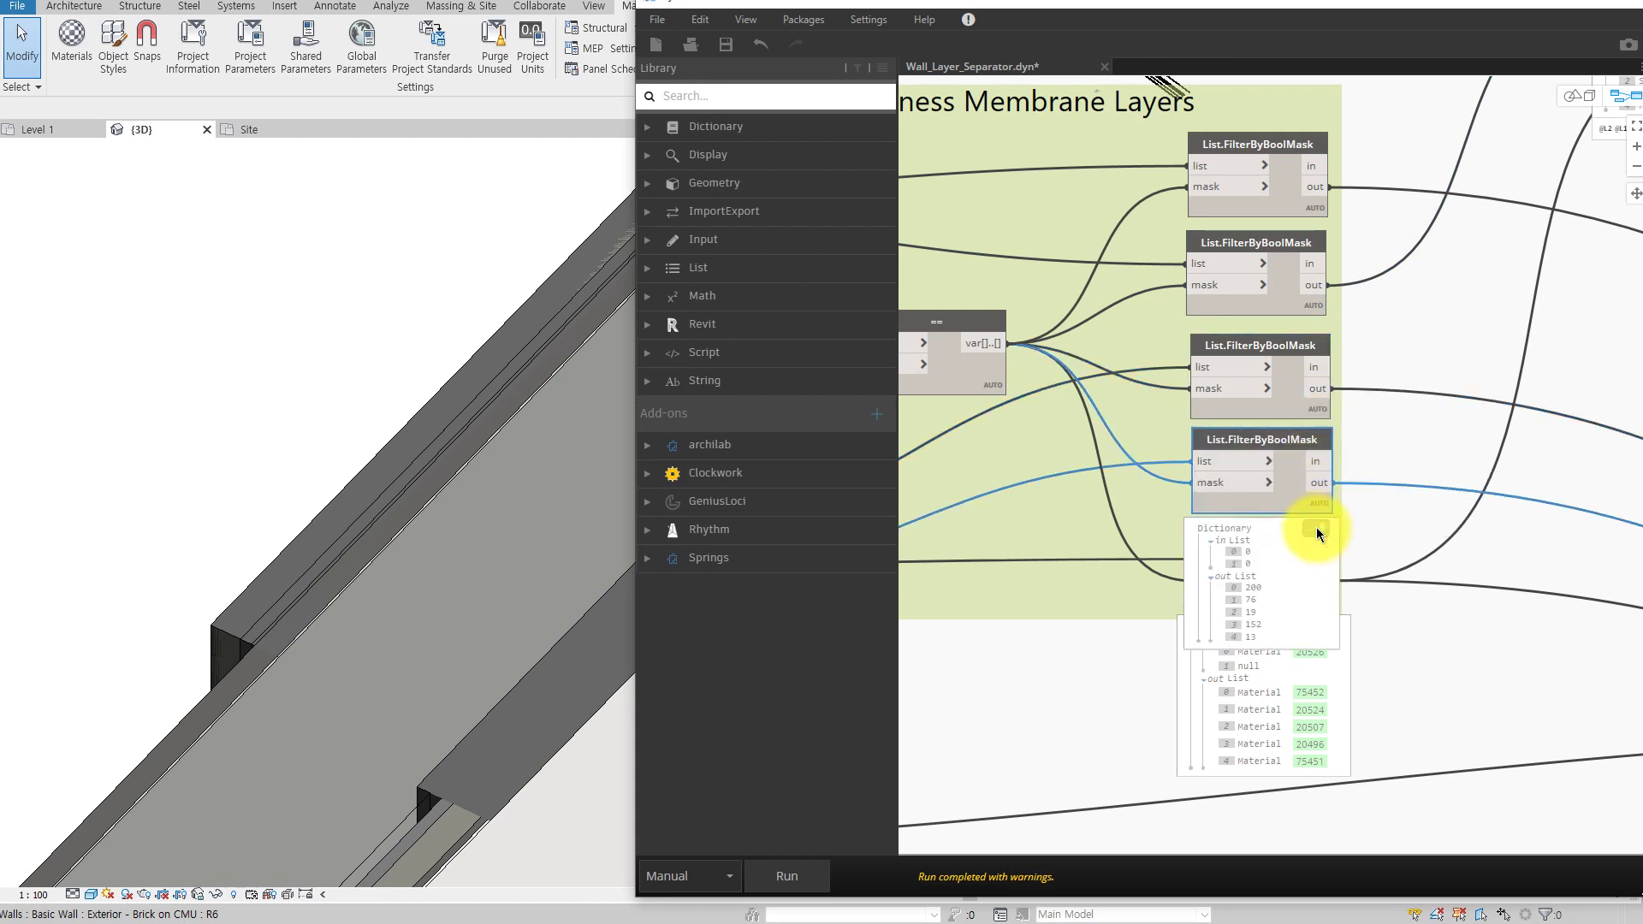
mouse_move(1350, 522)
middle_down()
mouse_move(1359, 391)
mouse_move(759, 433)
middle_up()
scroll(1334, 506, down, 3)
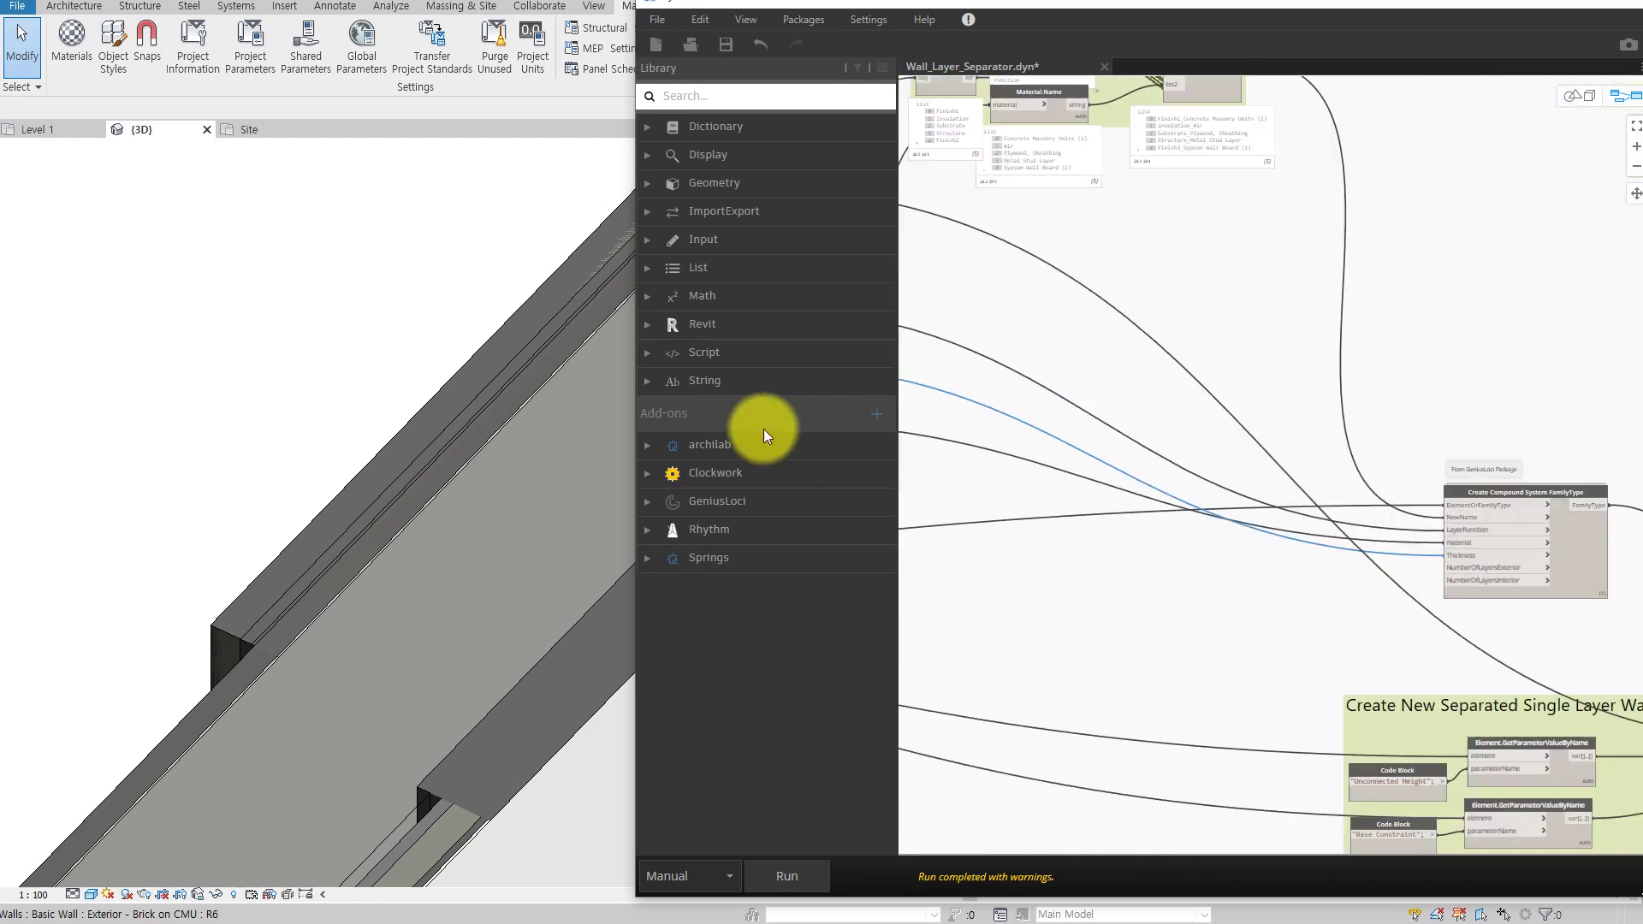
Pin the Create Compound System FamilyType preview listing five wall types like Insulation_Air
scroll(1276, 343, up, 3)
scroll(1277, 341, up, 3)
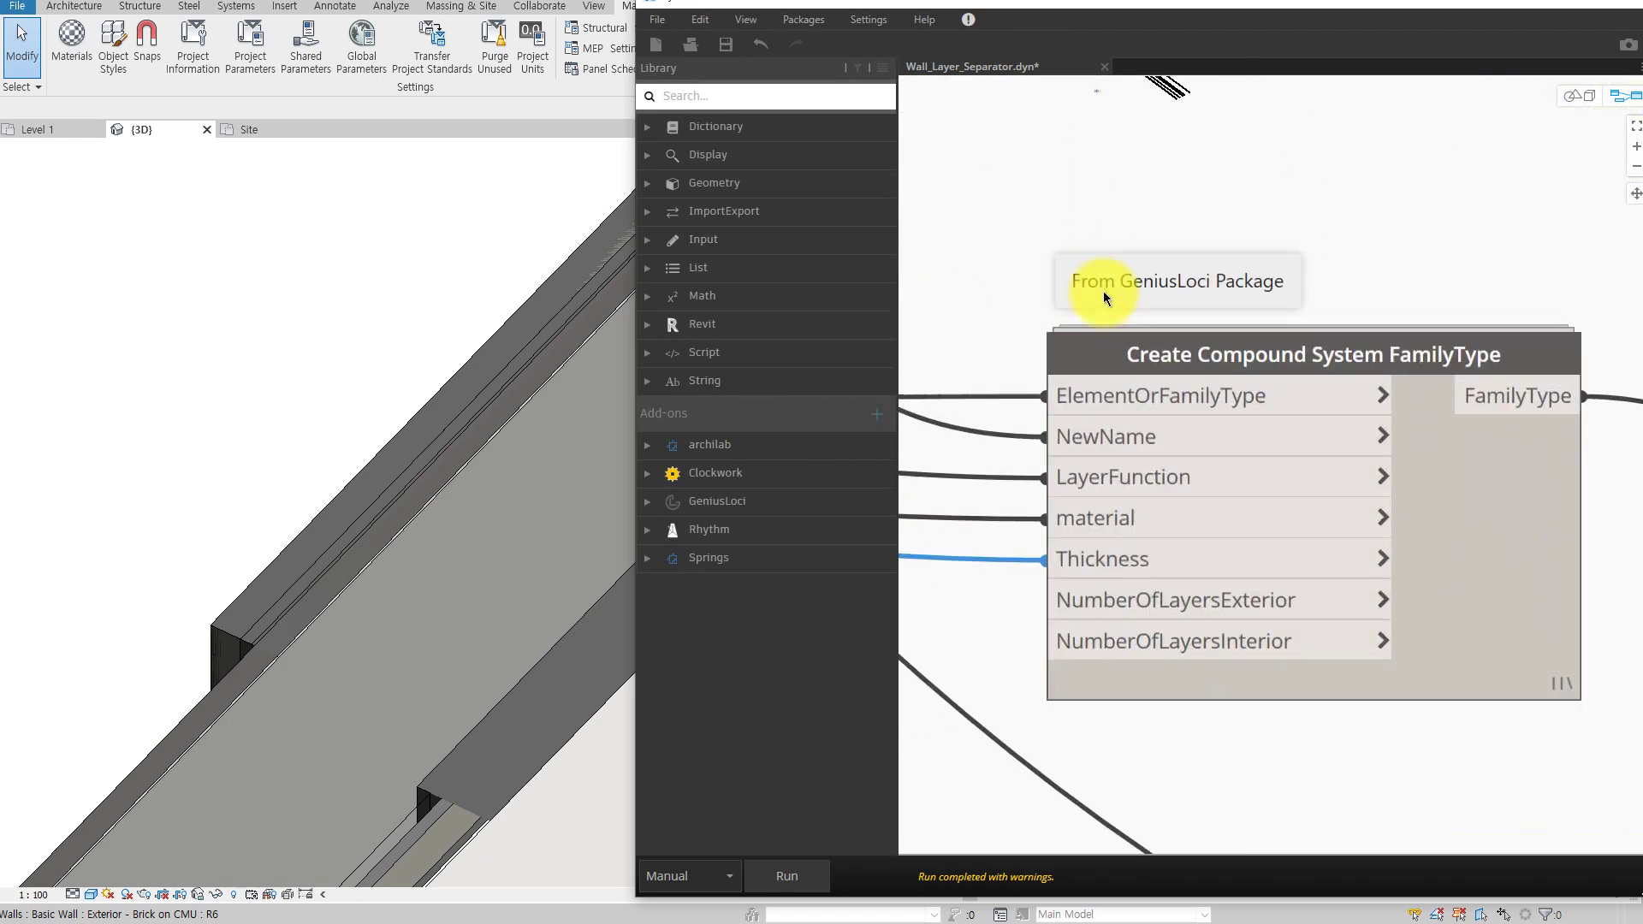
click(1103, 291)
scroll(1266, 264, up, 2)
scroll(1247, 241, down, 3)
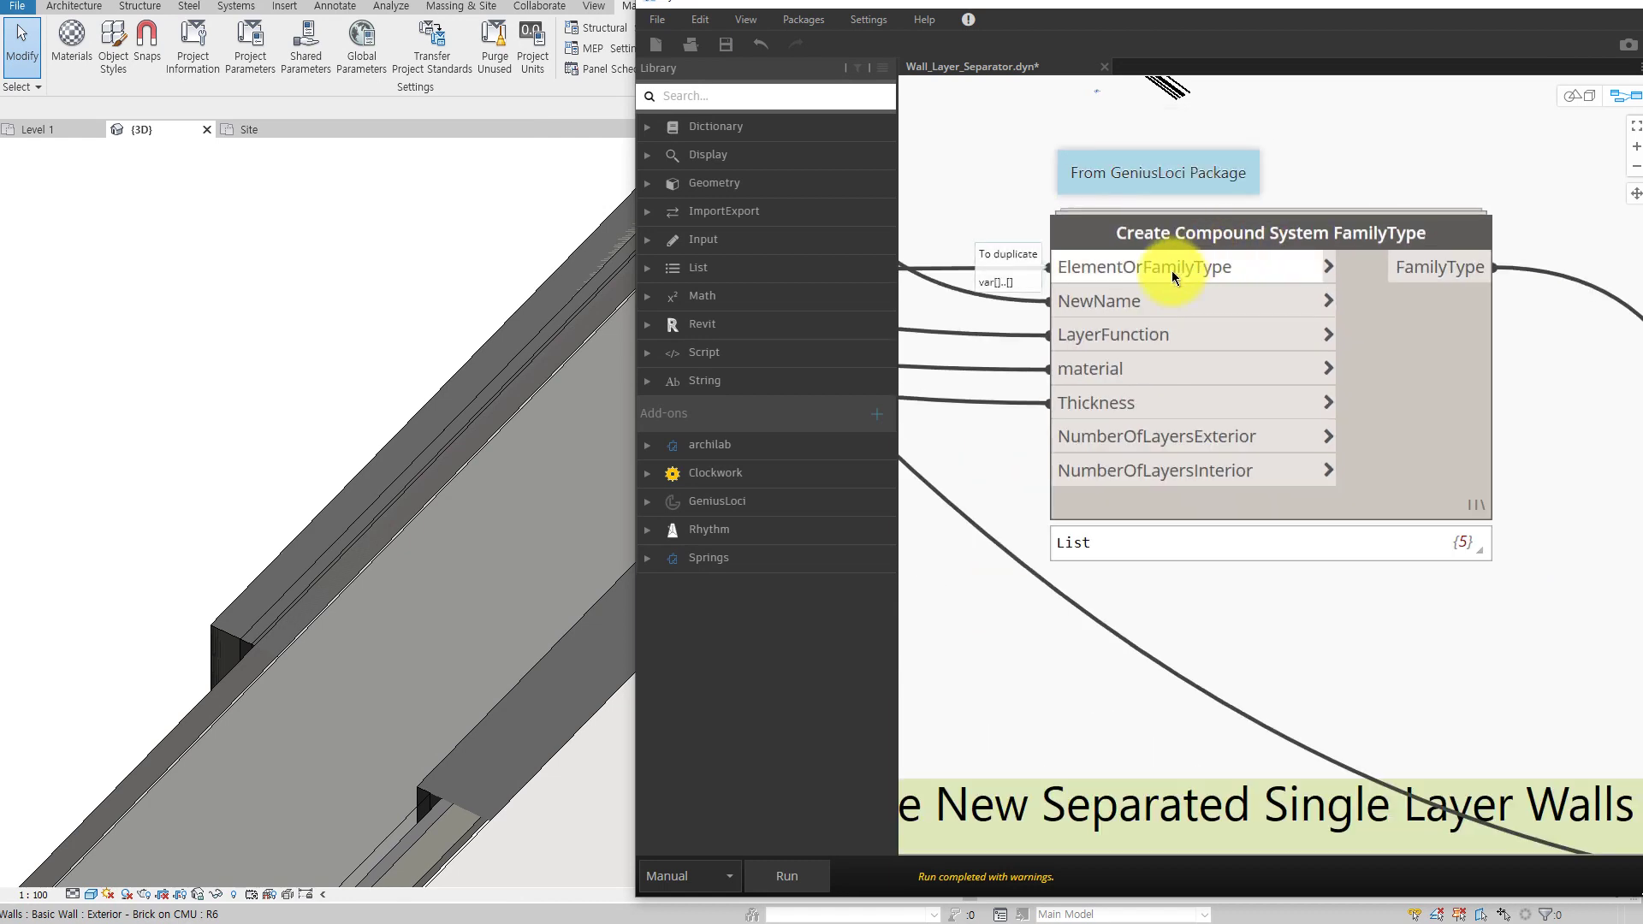
scroll(1080, 404, down, 1)
scroll(1465, 386, down, 2)
scroll(1414, 402, down, 2)
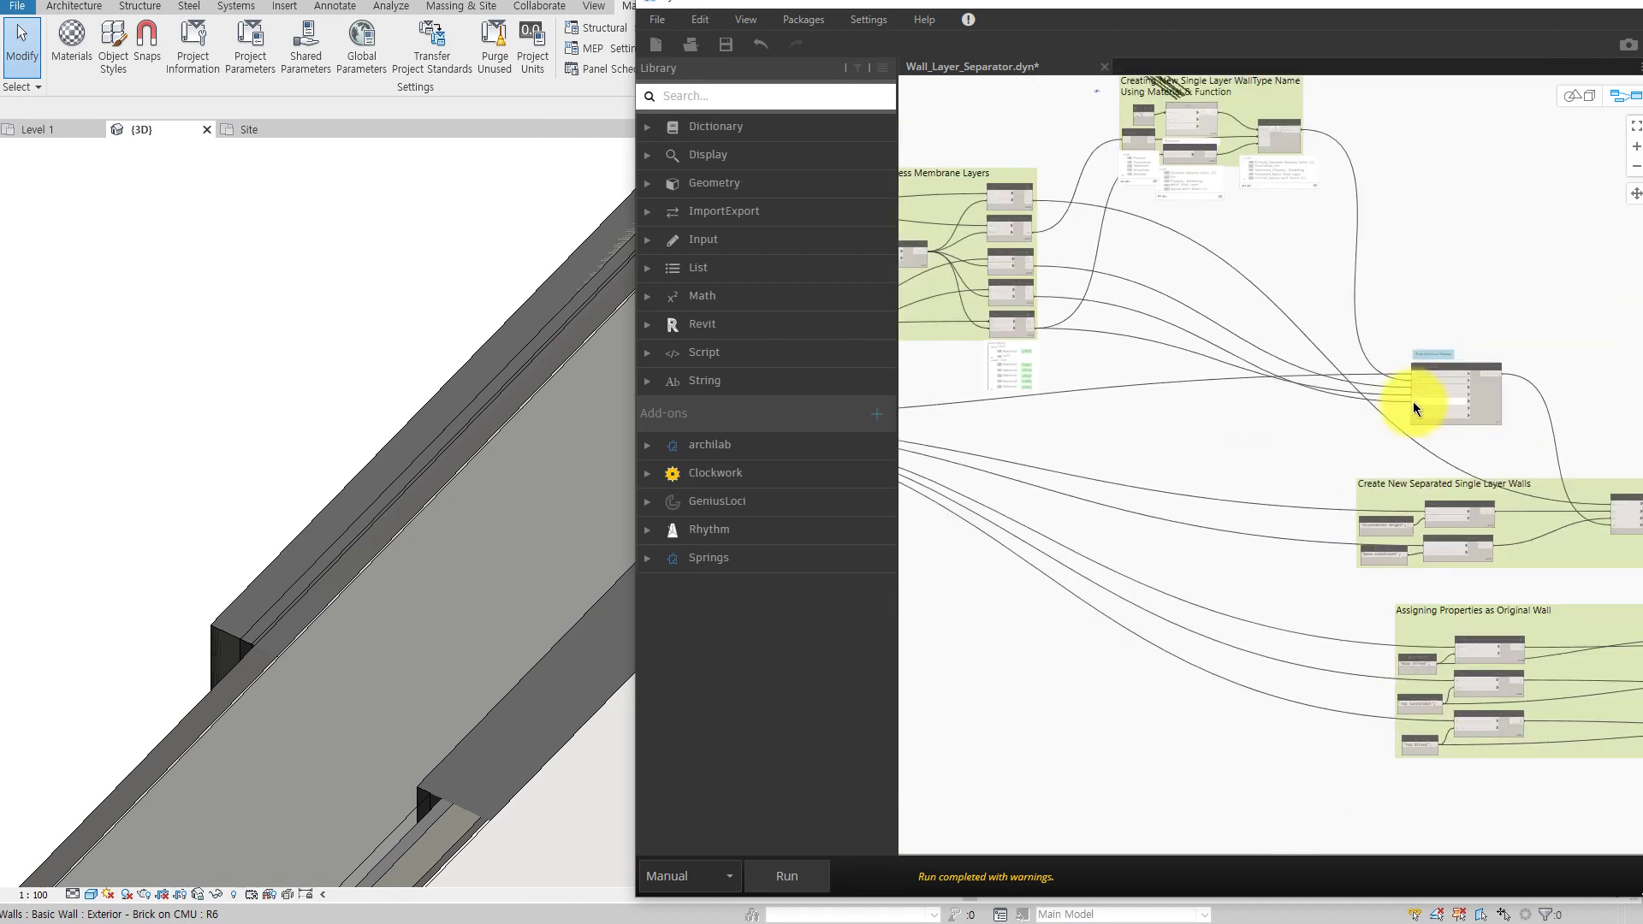
scroll(1467, 402, down, 1)
scroll(1411, 406, down, 1)
scroll(1174, 410, up, 1)
scroll(1431, 403, up, 2)
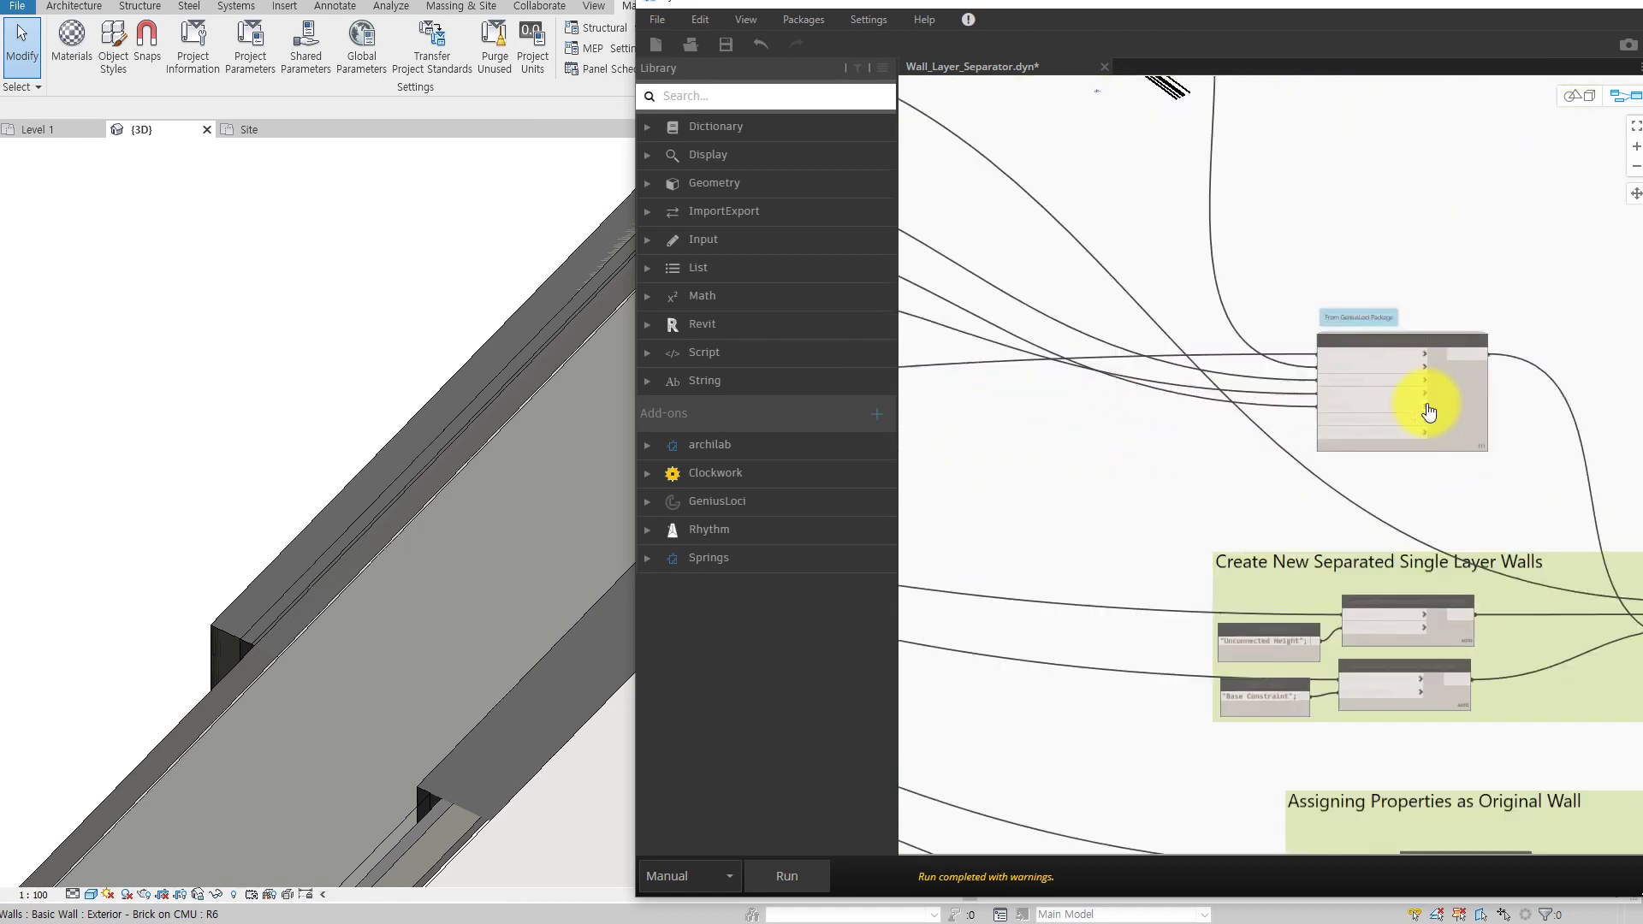
scroll(1369, 412, up, 2)
scroll(1322, 423, up, 1)
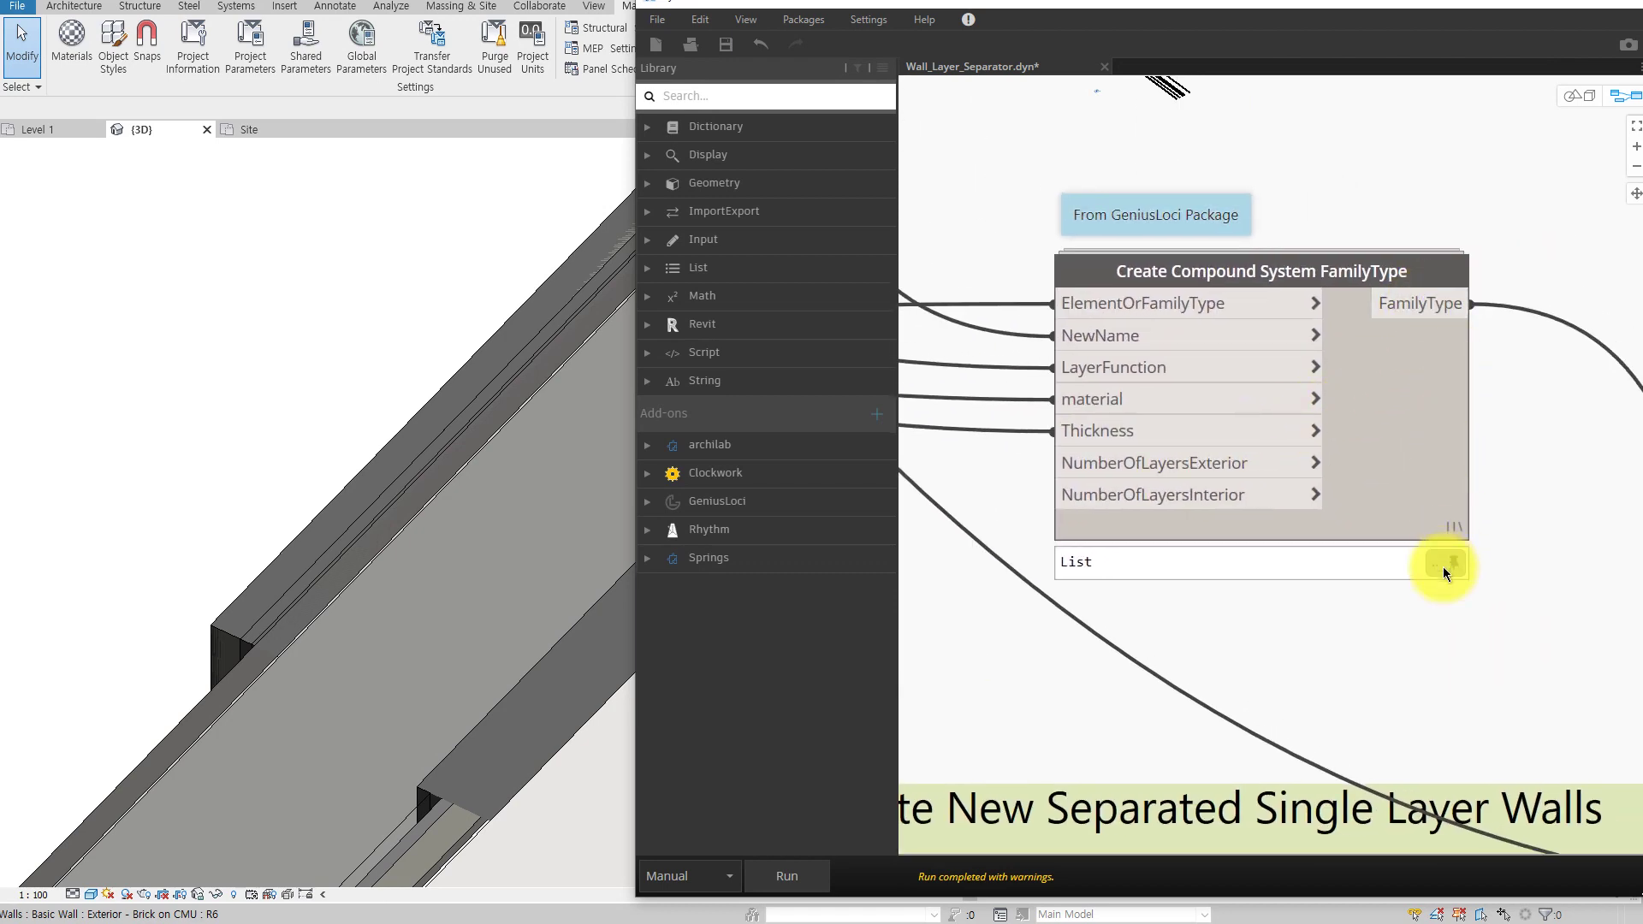
click(1445, 565)
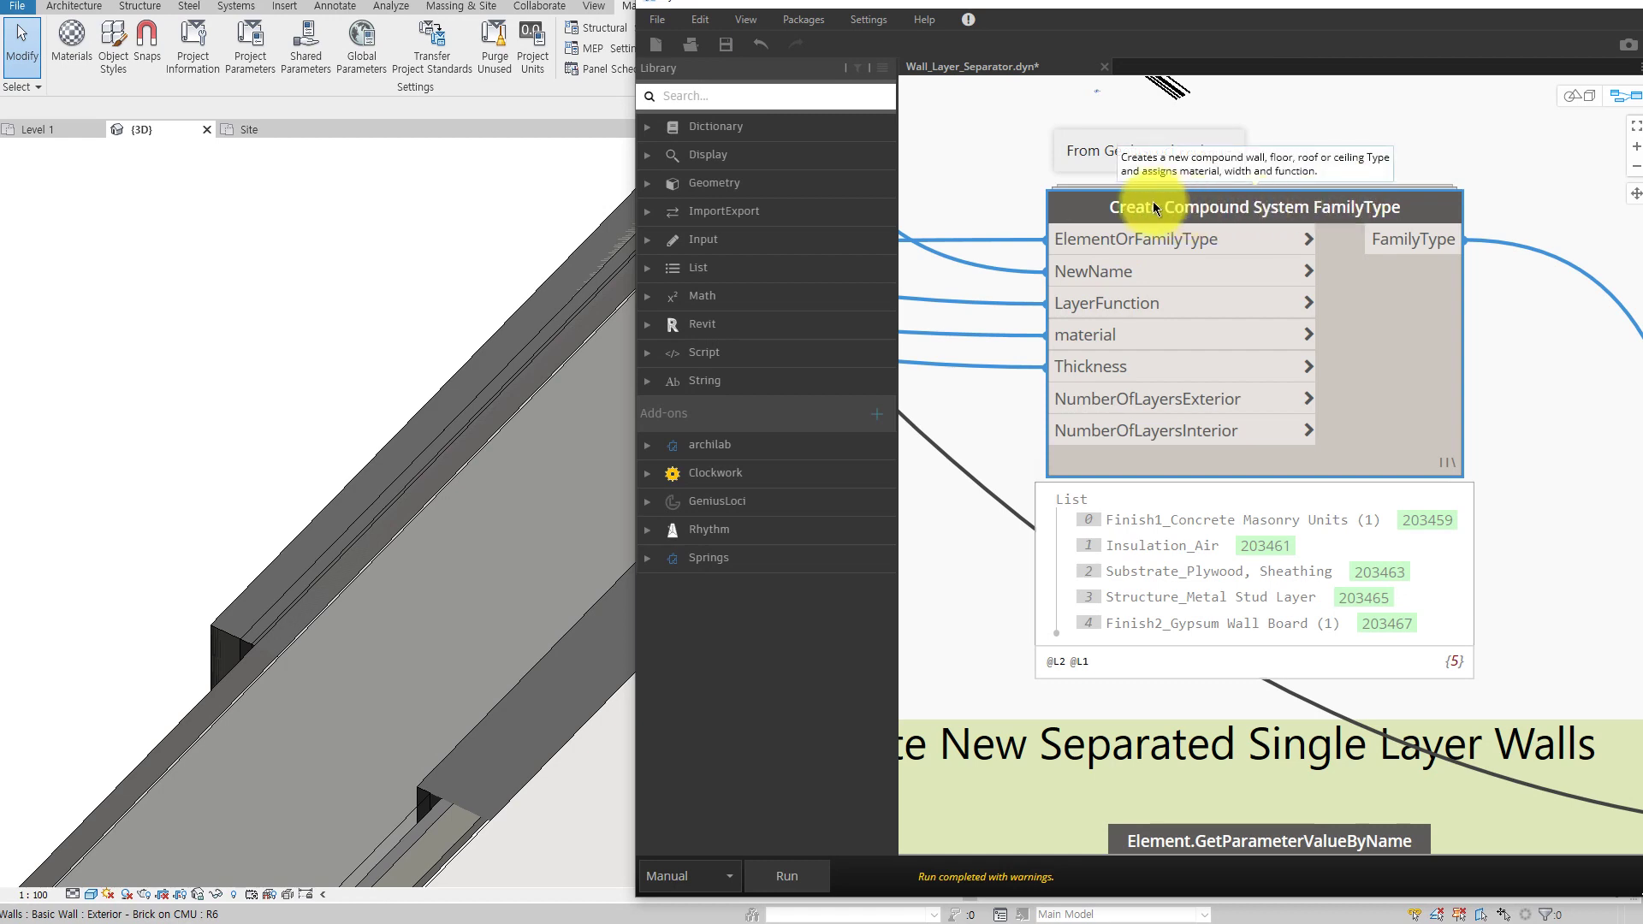
scroll(1444, 204, down, 5)
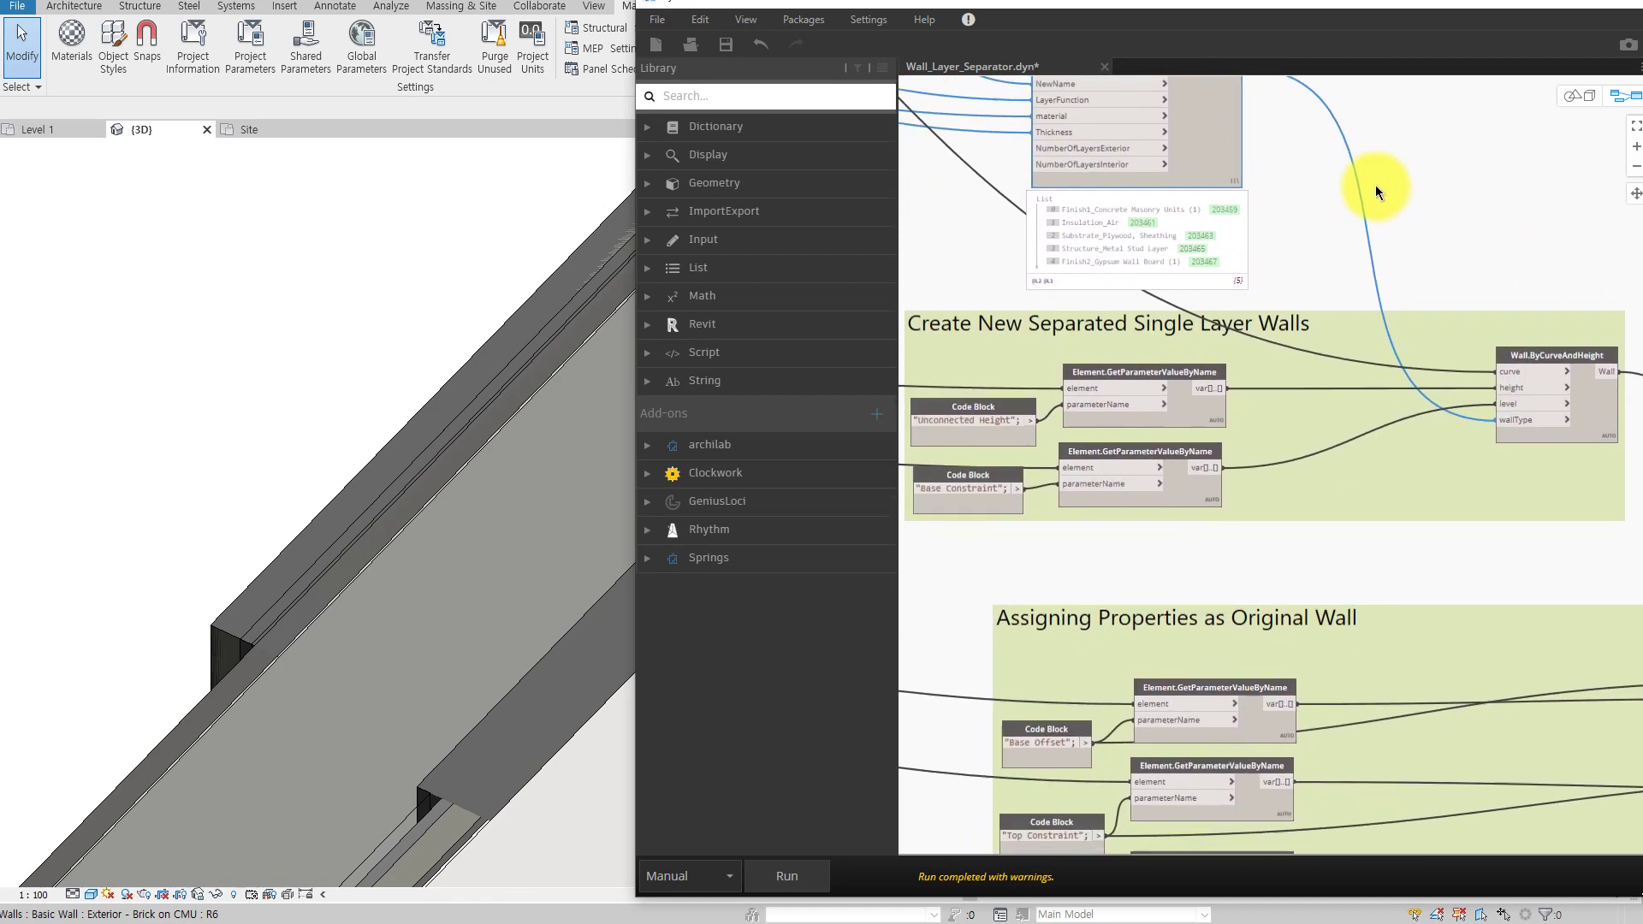
Inspect the Unconnected Height and Base Constraint reader nodes, then locate Wall.ByCurveAndHeight
scroll(1177, 328, up, 2)
scroll(1352, 288, up, 2)
scroll(1284, 318, up, 2)
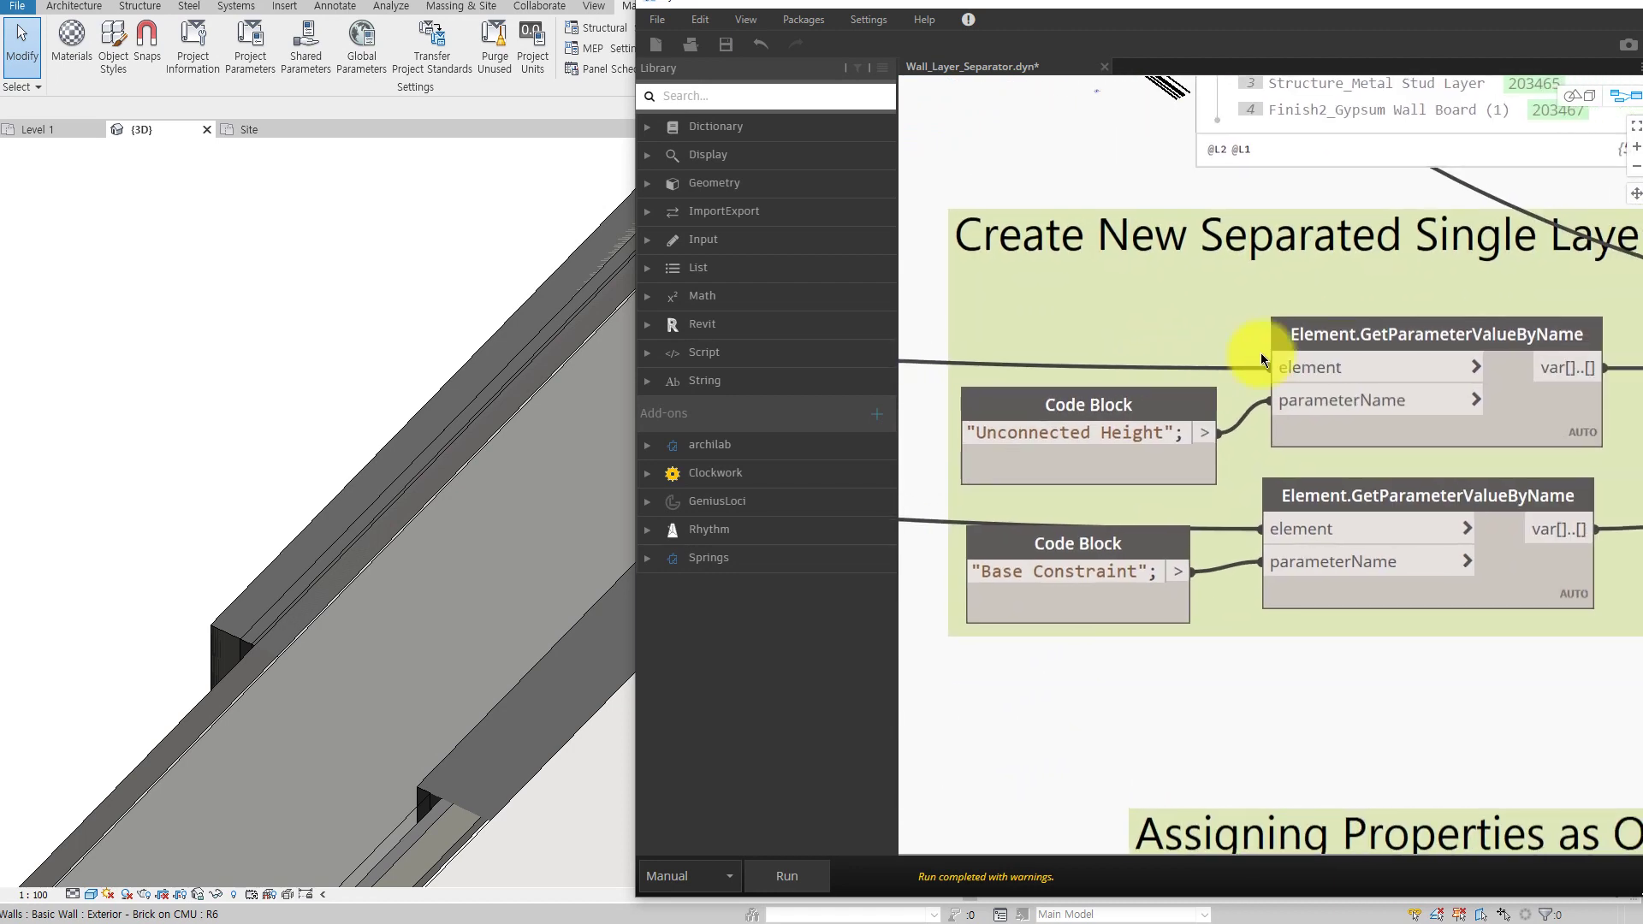
click(1370, 335)
click(1411, 493)
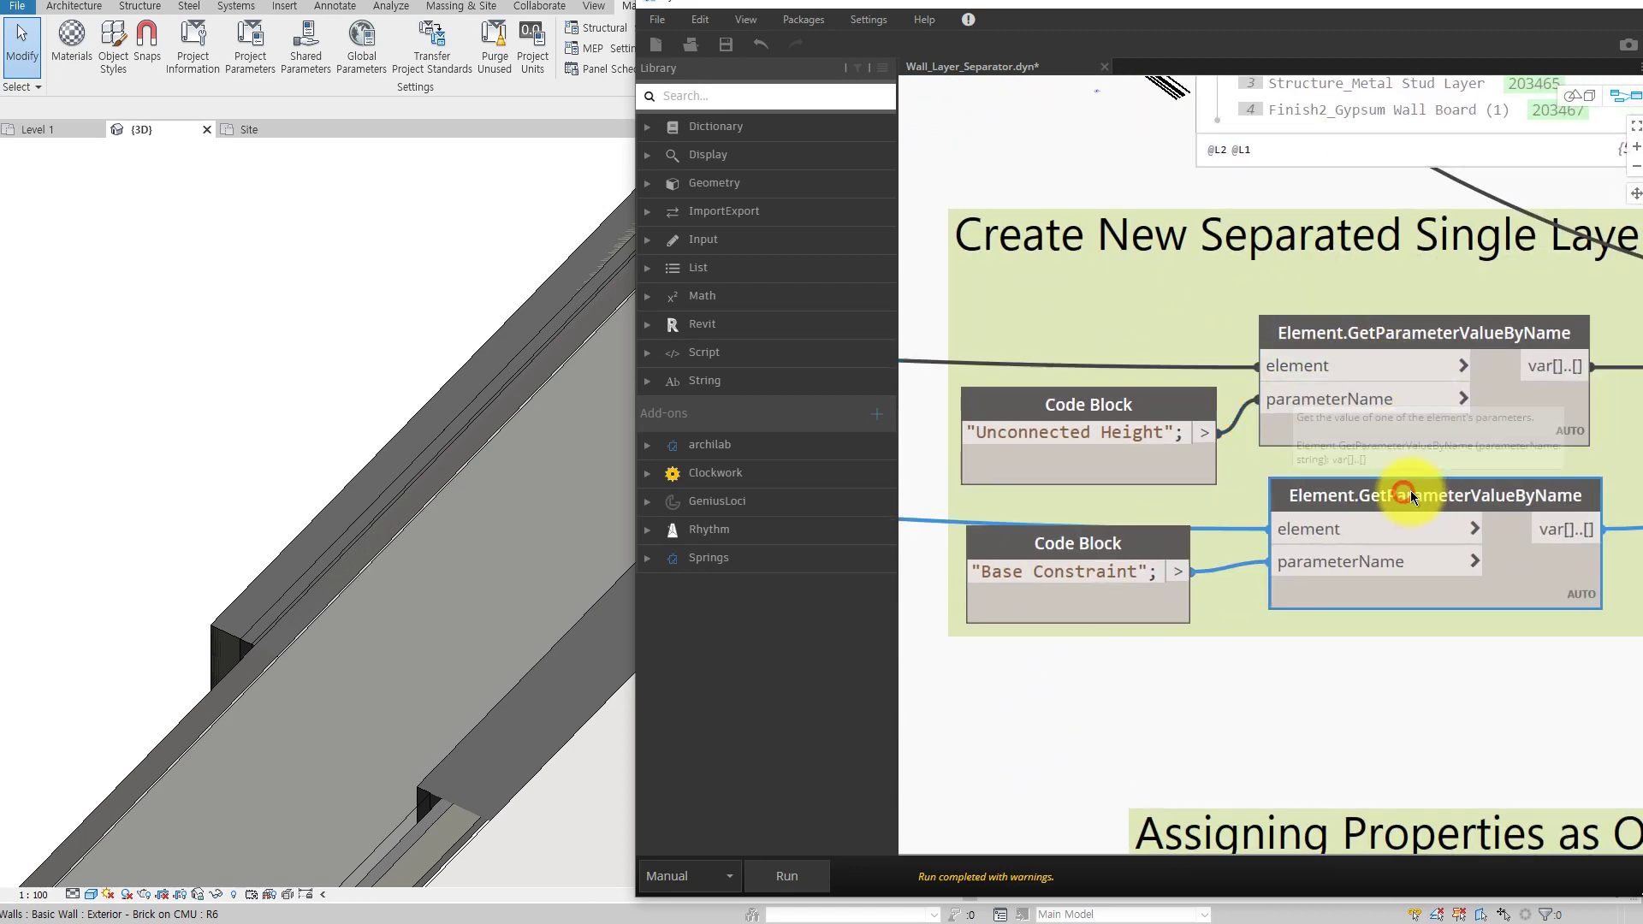
scroll(1411, 491, down, 2)
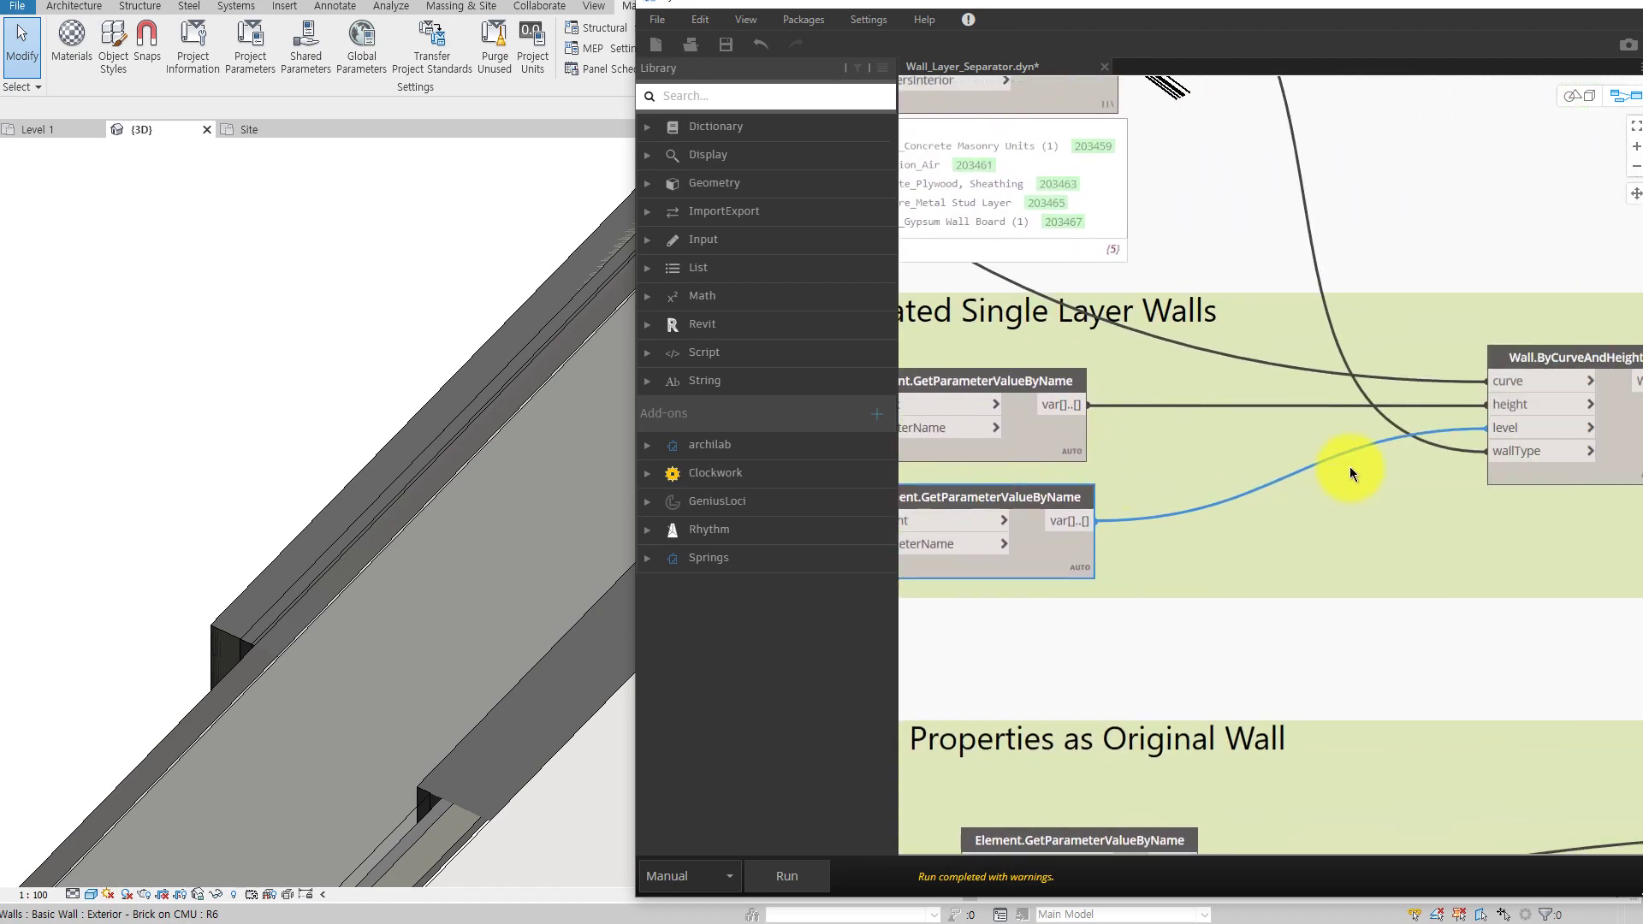
mouse_move(1280, 491)
middle_down()
mouse_move(1221, 398)
mouse_move(1599, 376)
mouse_move(1390, 395)
middle_up()
scroll(1512, 381, down, 1)
scroll(1511, 381, down, 1)
scroll(1593, 382, up, 1)
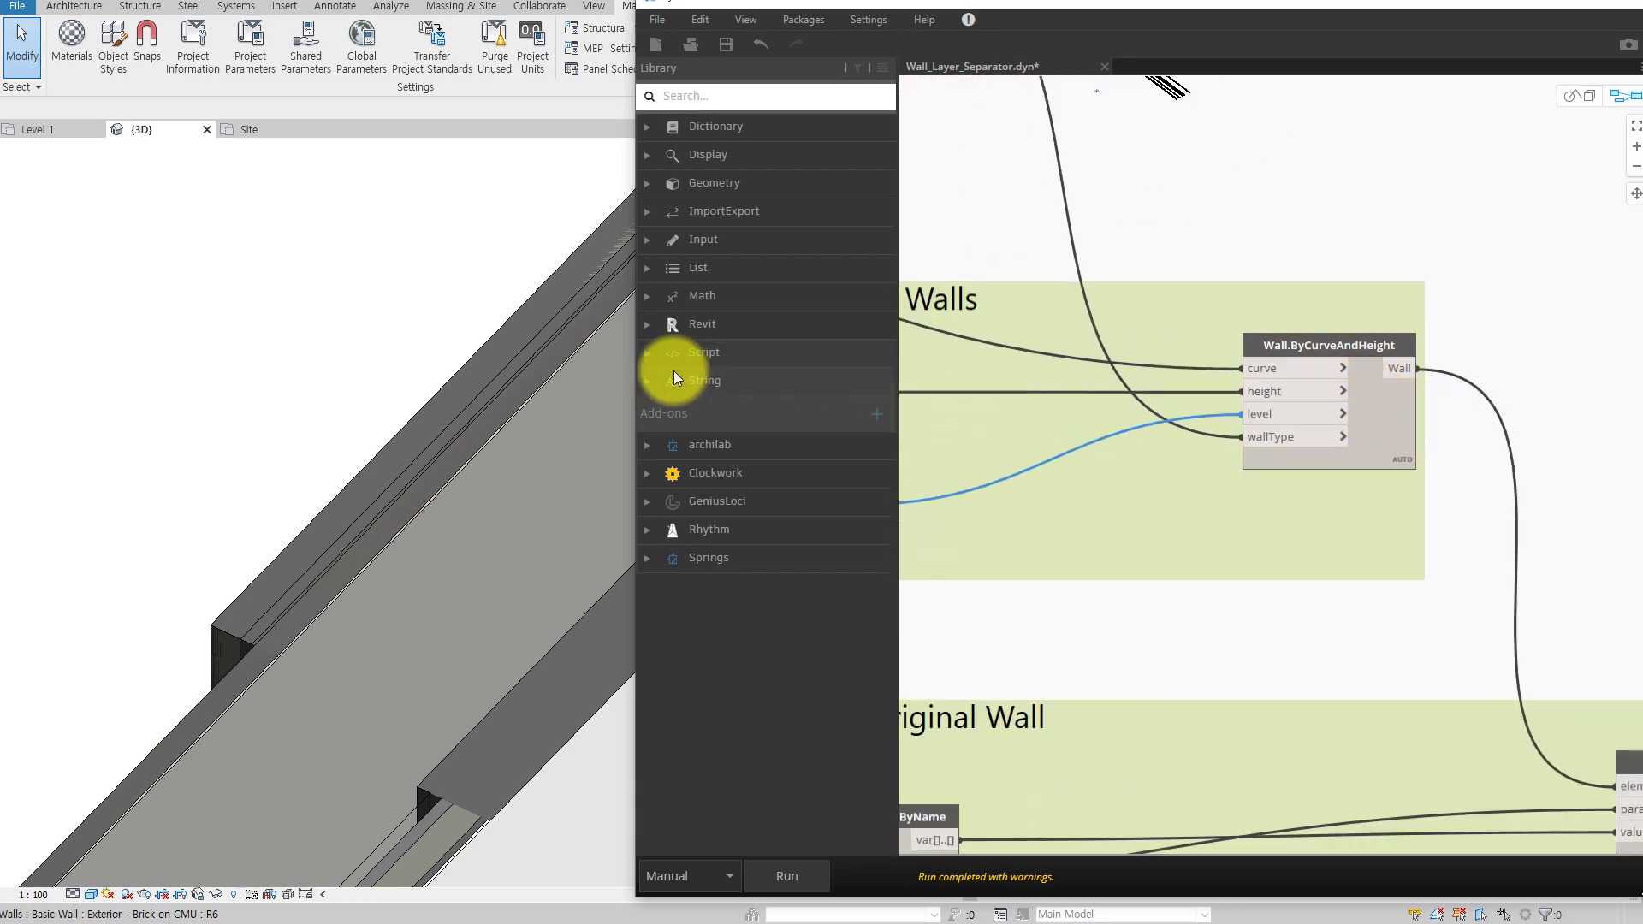
Stretch the Dynamo window across the screen and frame the Assigning Properties as Original Wall group
drag(635, 369, 81, 368)
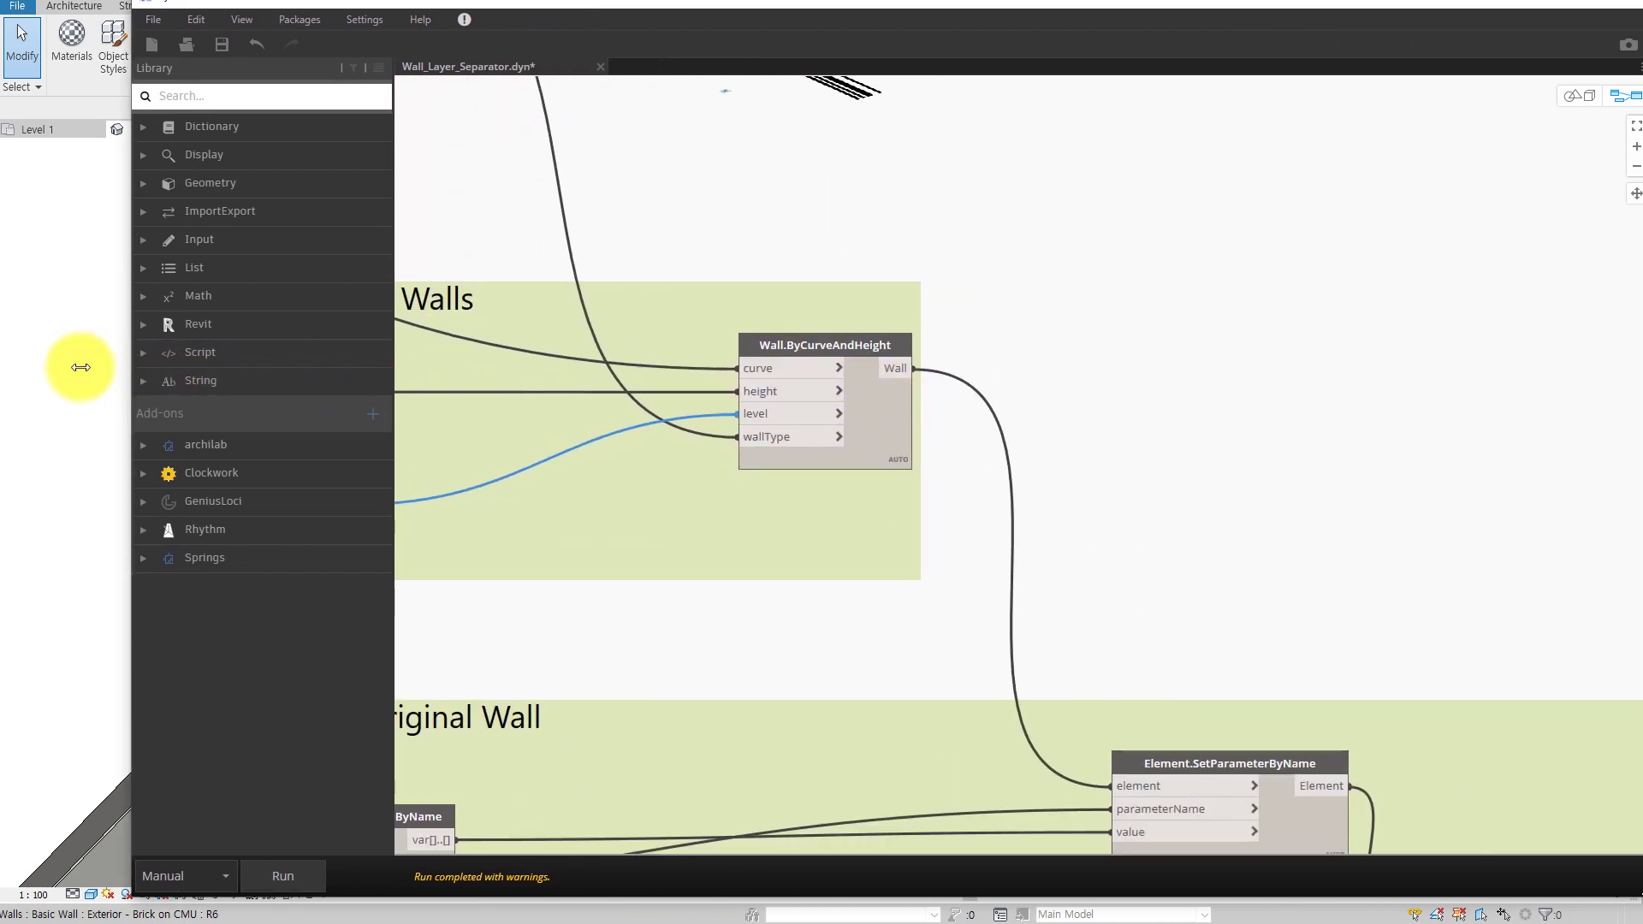
scroll(618, 392, up, 1)
middle_drag(617, 391, 1280, 367)
scroll(1190, 373, down, 1)
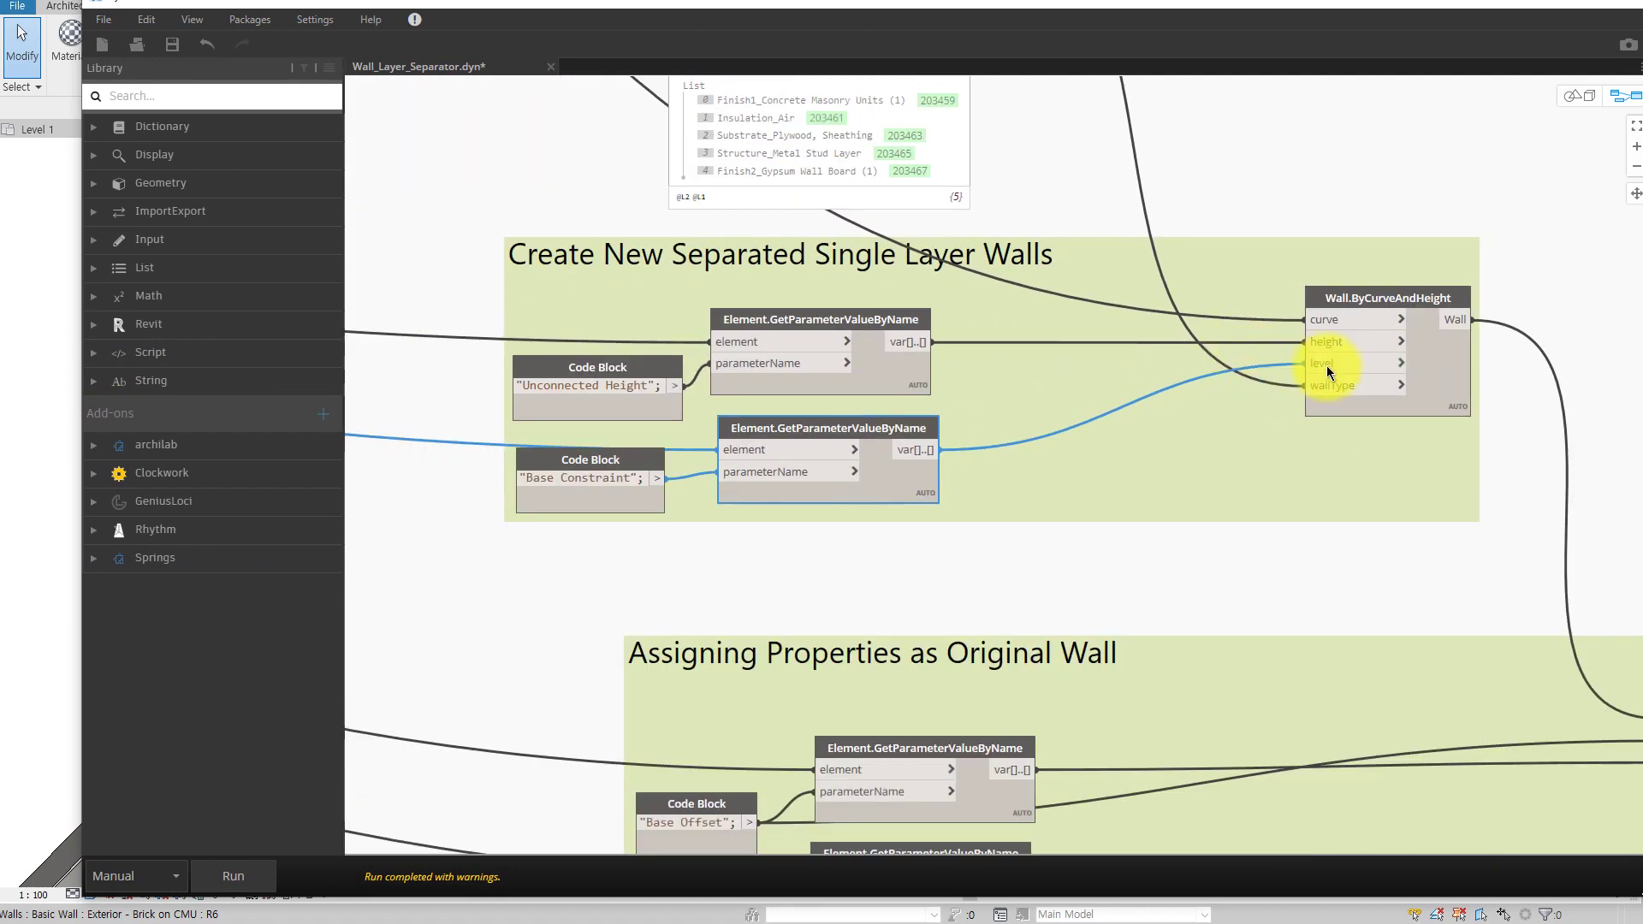
scroll(1319, 365, down, 2)
middle_drag(1319, 365, 1158, 236)
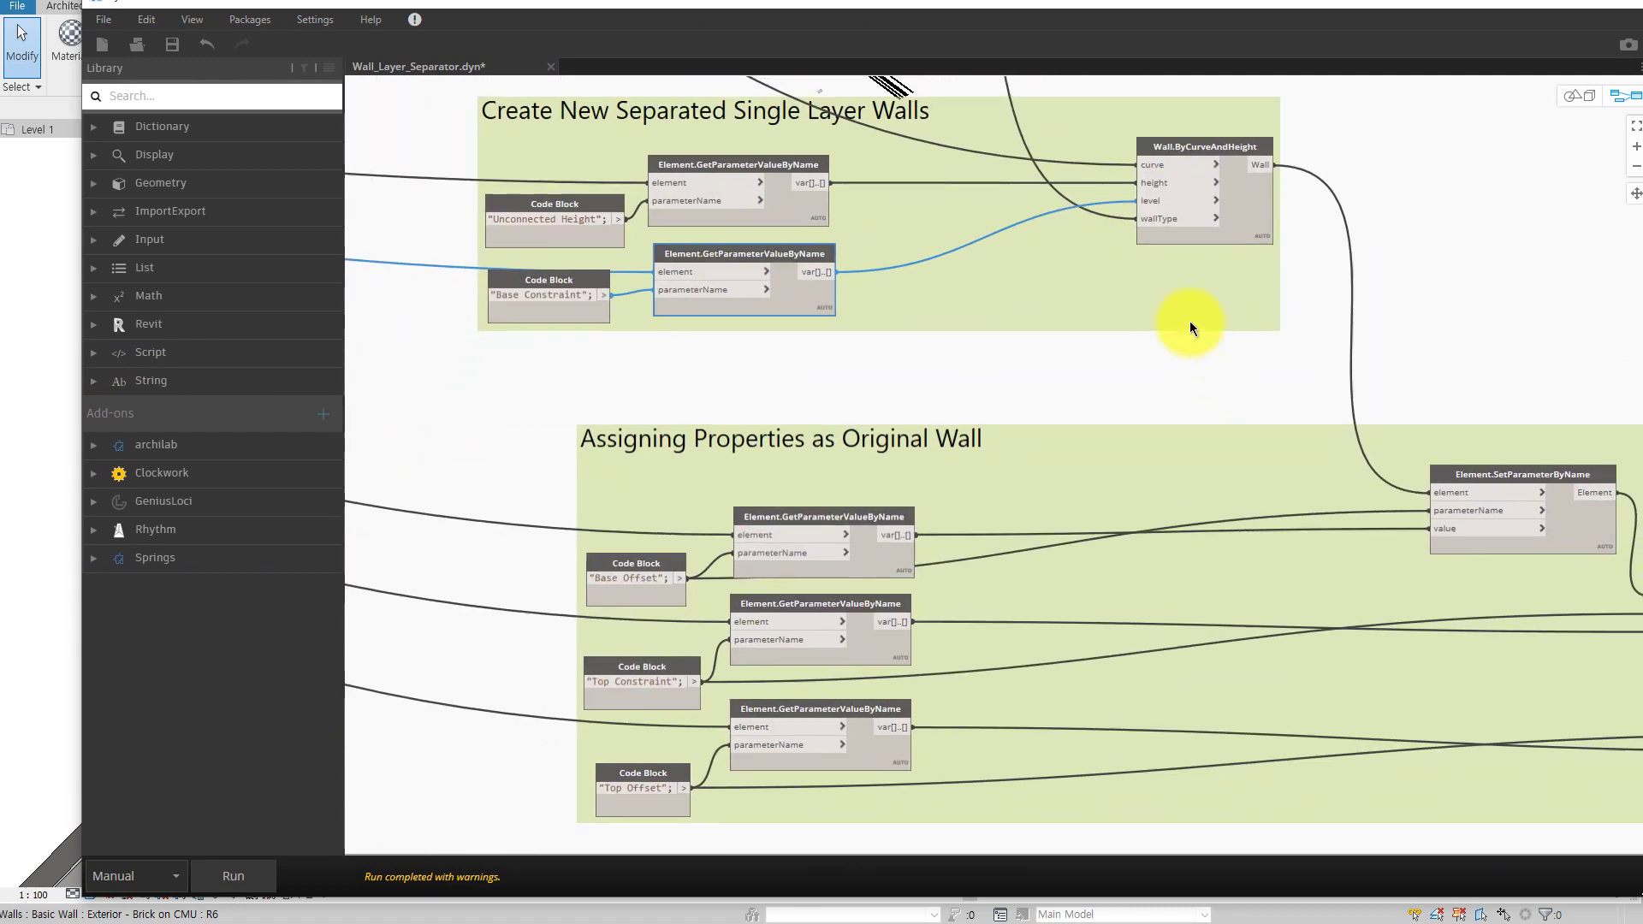
mouse_move(1124, 455)
middle_down()
mouse_move(1124, 371)
mouse_move(1299, 293)
middle_up()
scroll(1123, 372, up, 2)
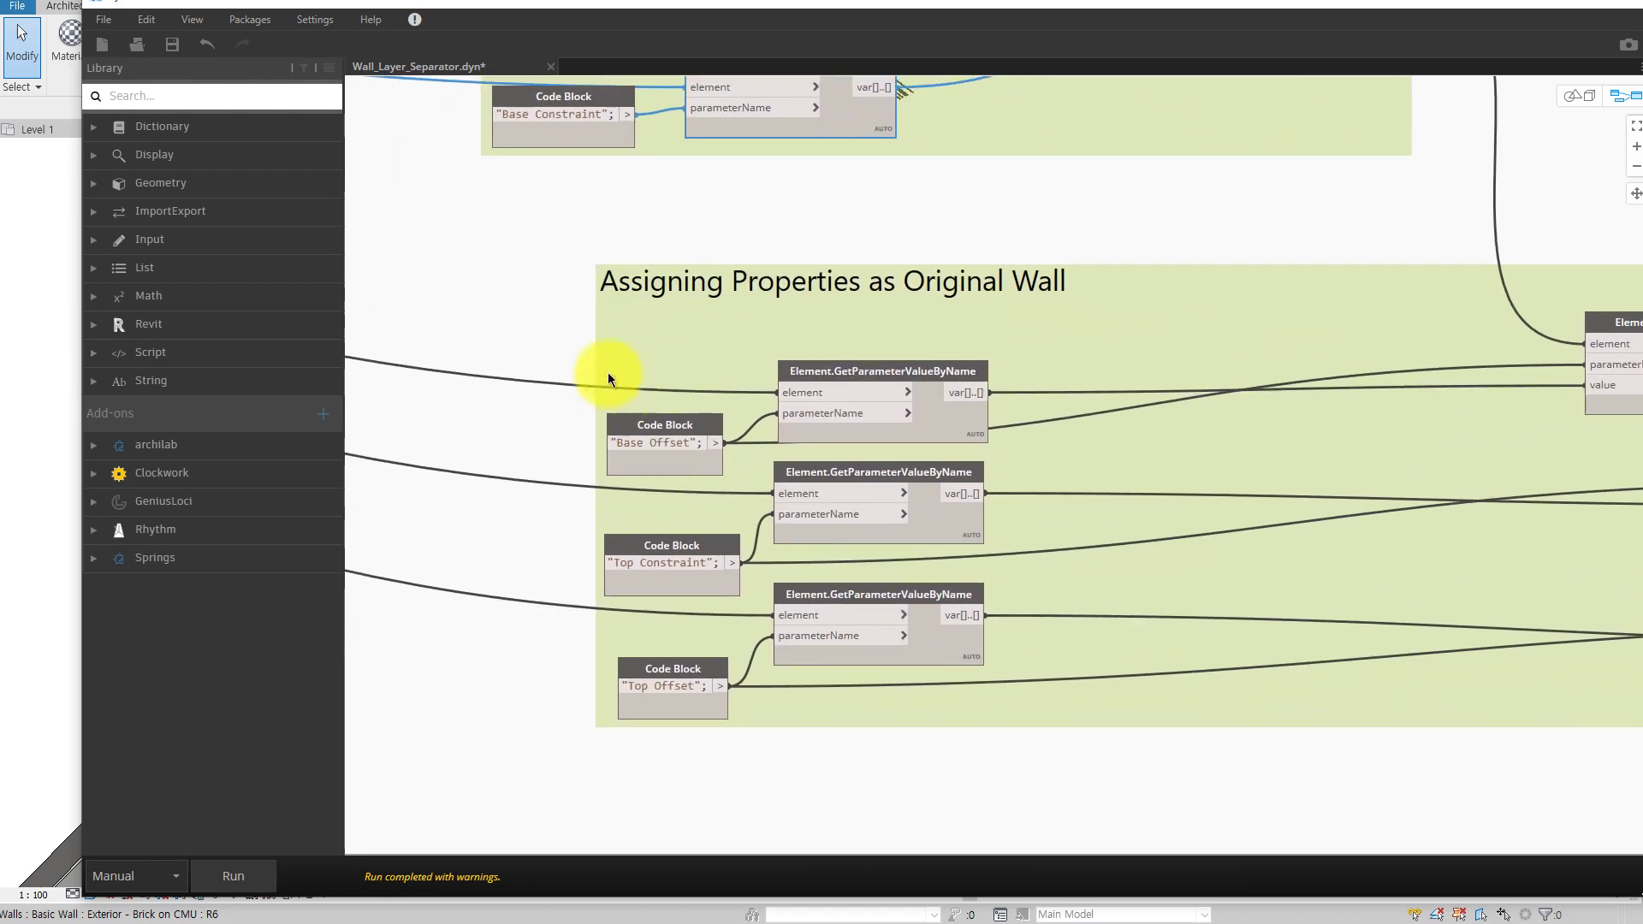
Move the three GetParameterValueByName nodes and their Code Blocks right, beside the setter nodes
drag(515, 323, 997, 732)
drag(885, 377, 1403, 355)
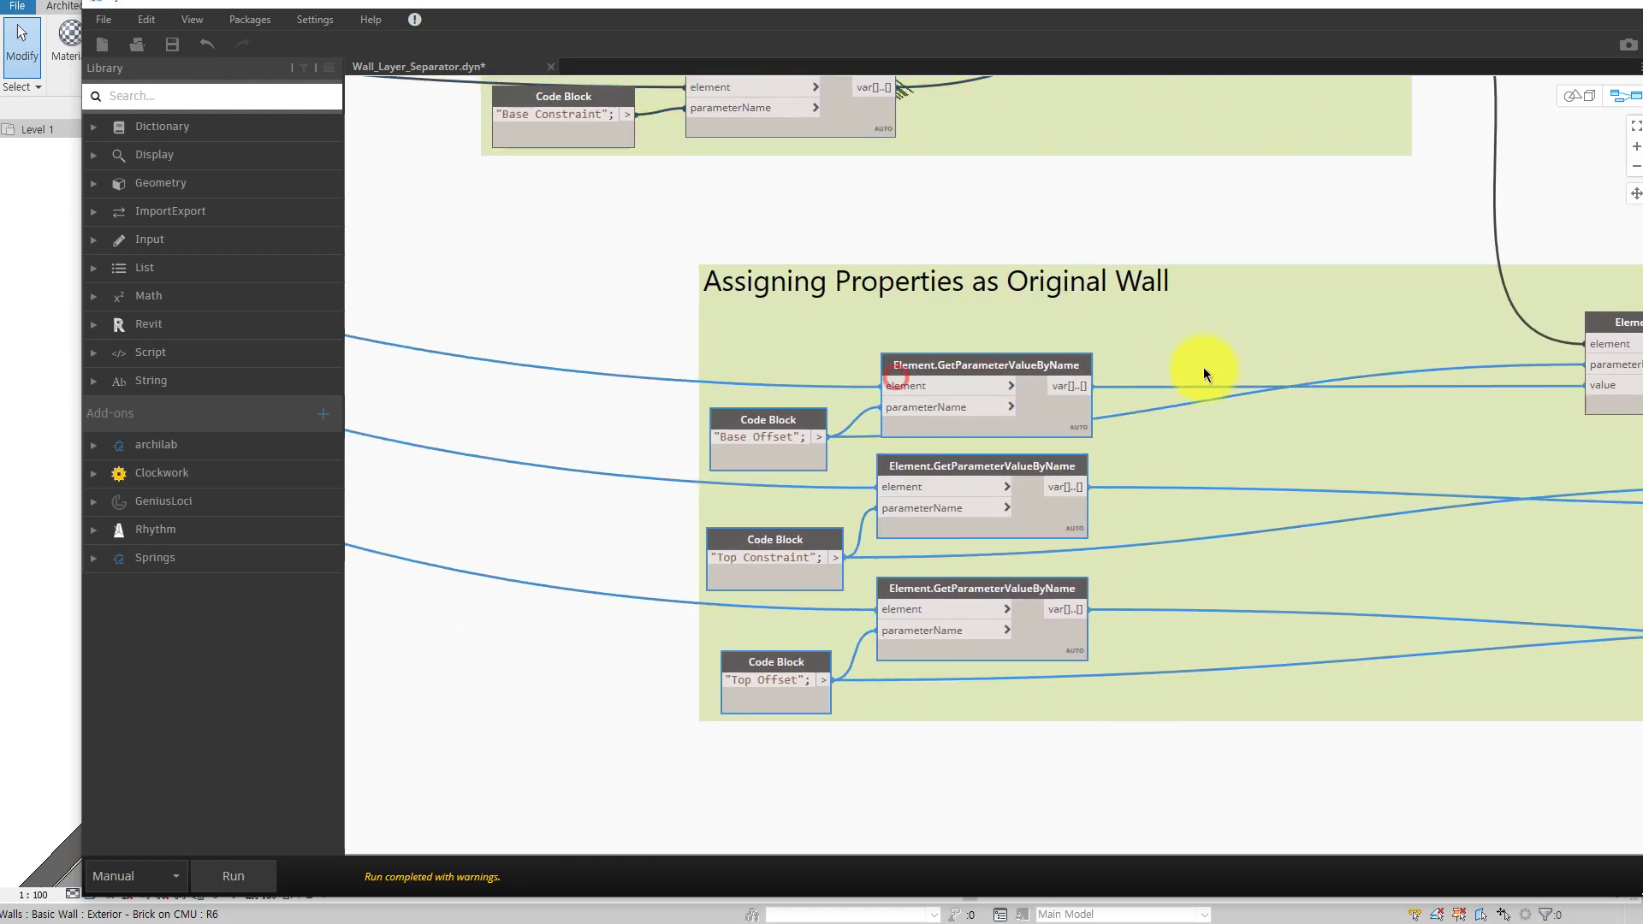
middle_drag(1403, 355, 983, 322)
click(1156, 221)
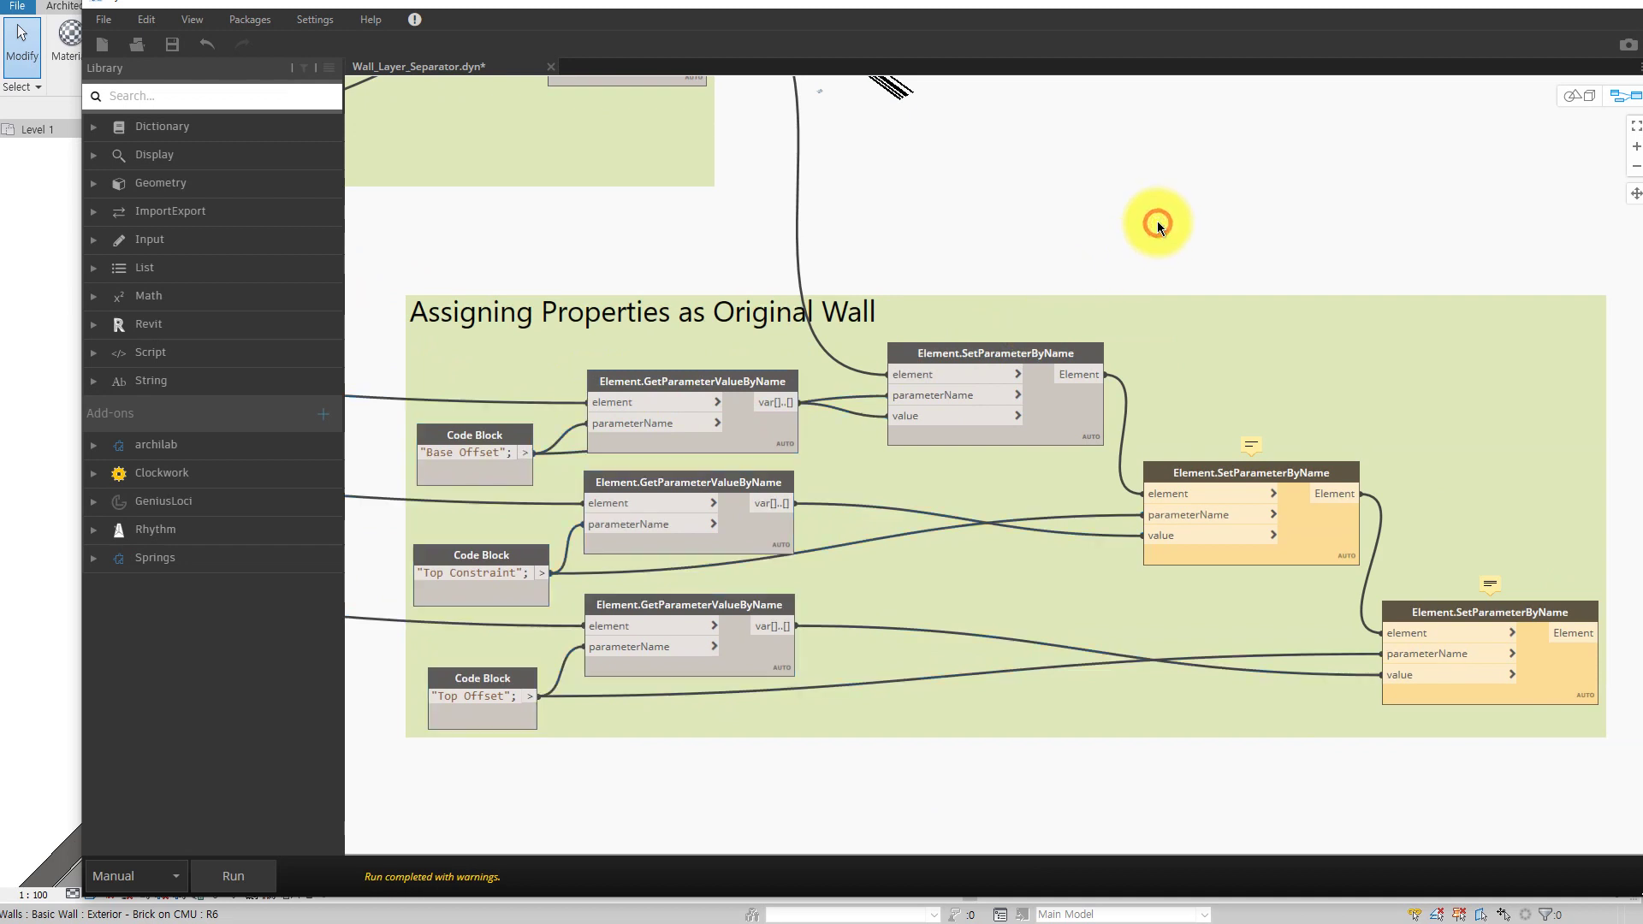
mouse_move(1157, 221)
middle_down()
mouse_move(1290, 176)
mouse_move(1285, 112)
middle_up()
scroll(1280, 168, up, 1)
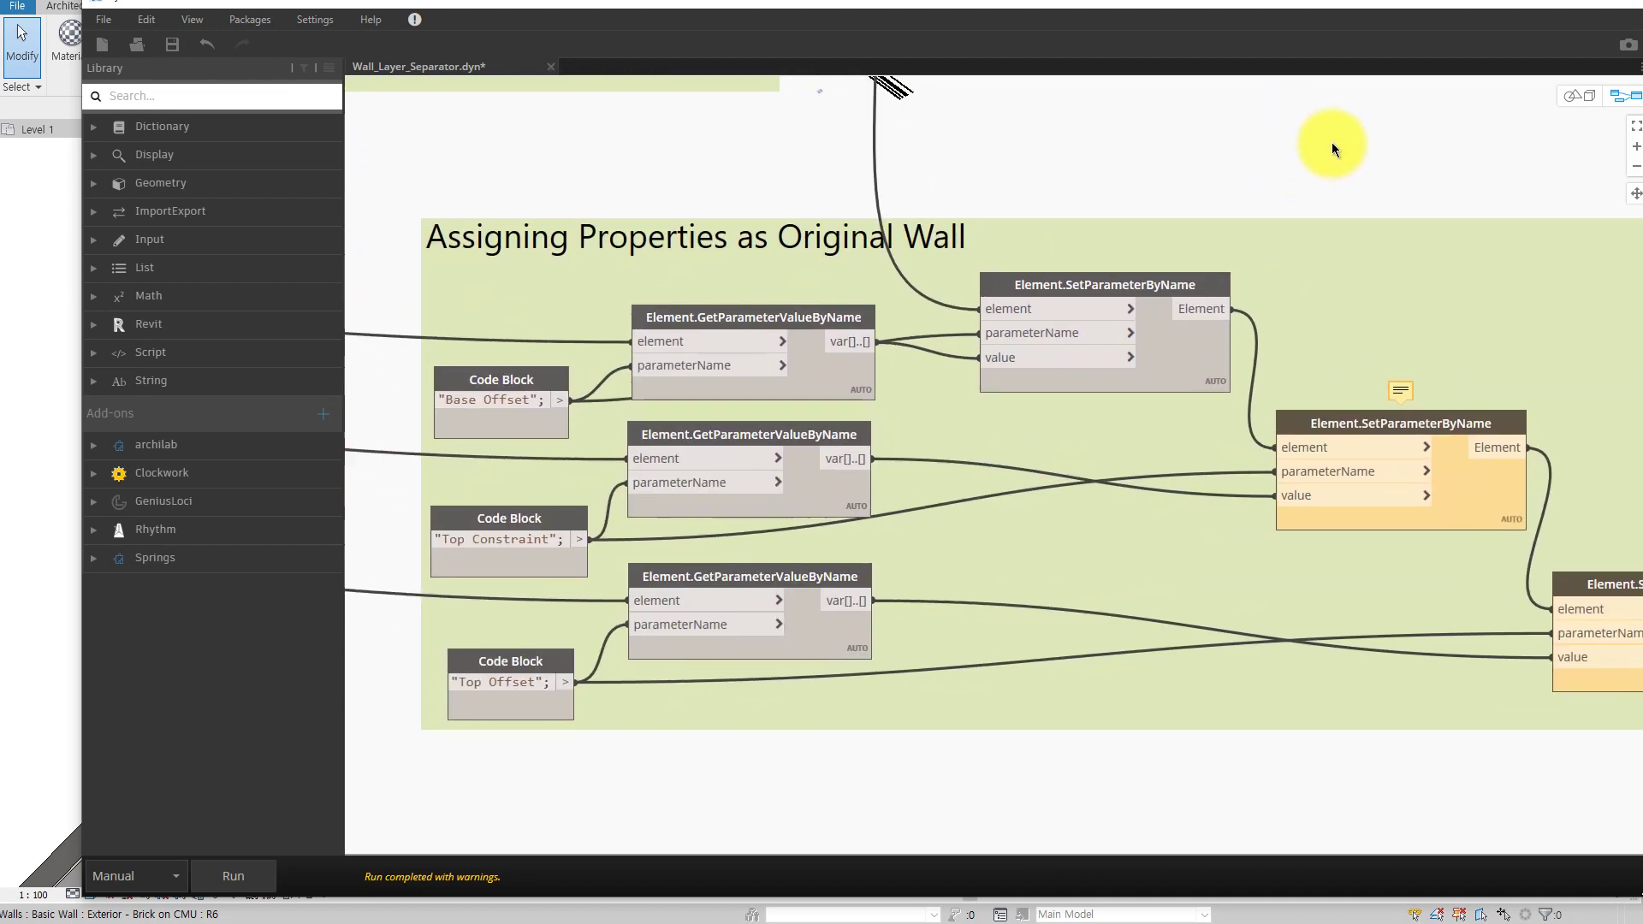
Select the first SetParameterByName node to preview the five new walls, framing the wall-creation chain
mouse_move(1380, 142)
middle_down()
mouse_move(1344, 140)
mouse_move(1375, 141)
middle_up()
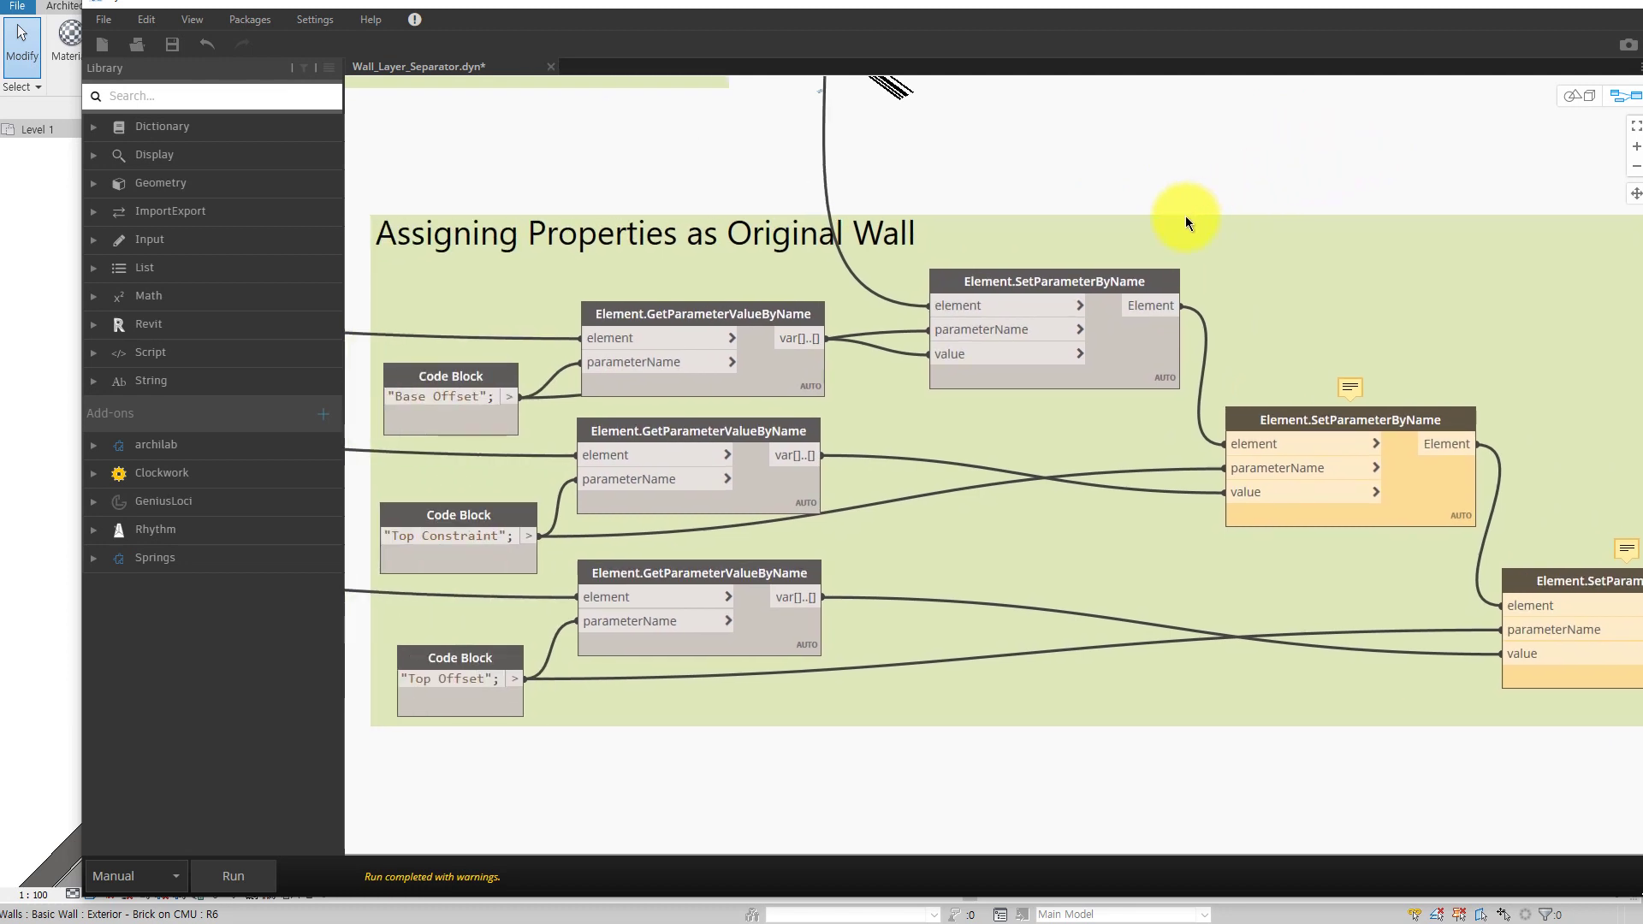
middle_drag(1185, 217, 1224, 209)
mouse_move(1201, 401)
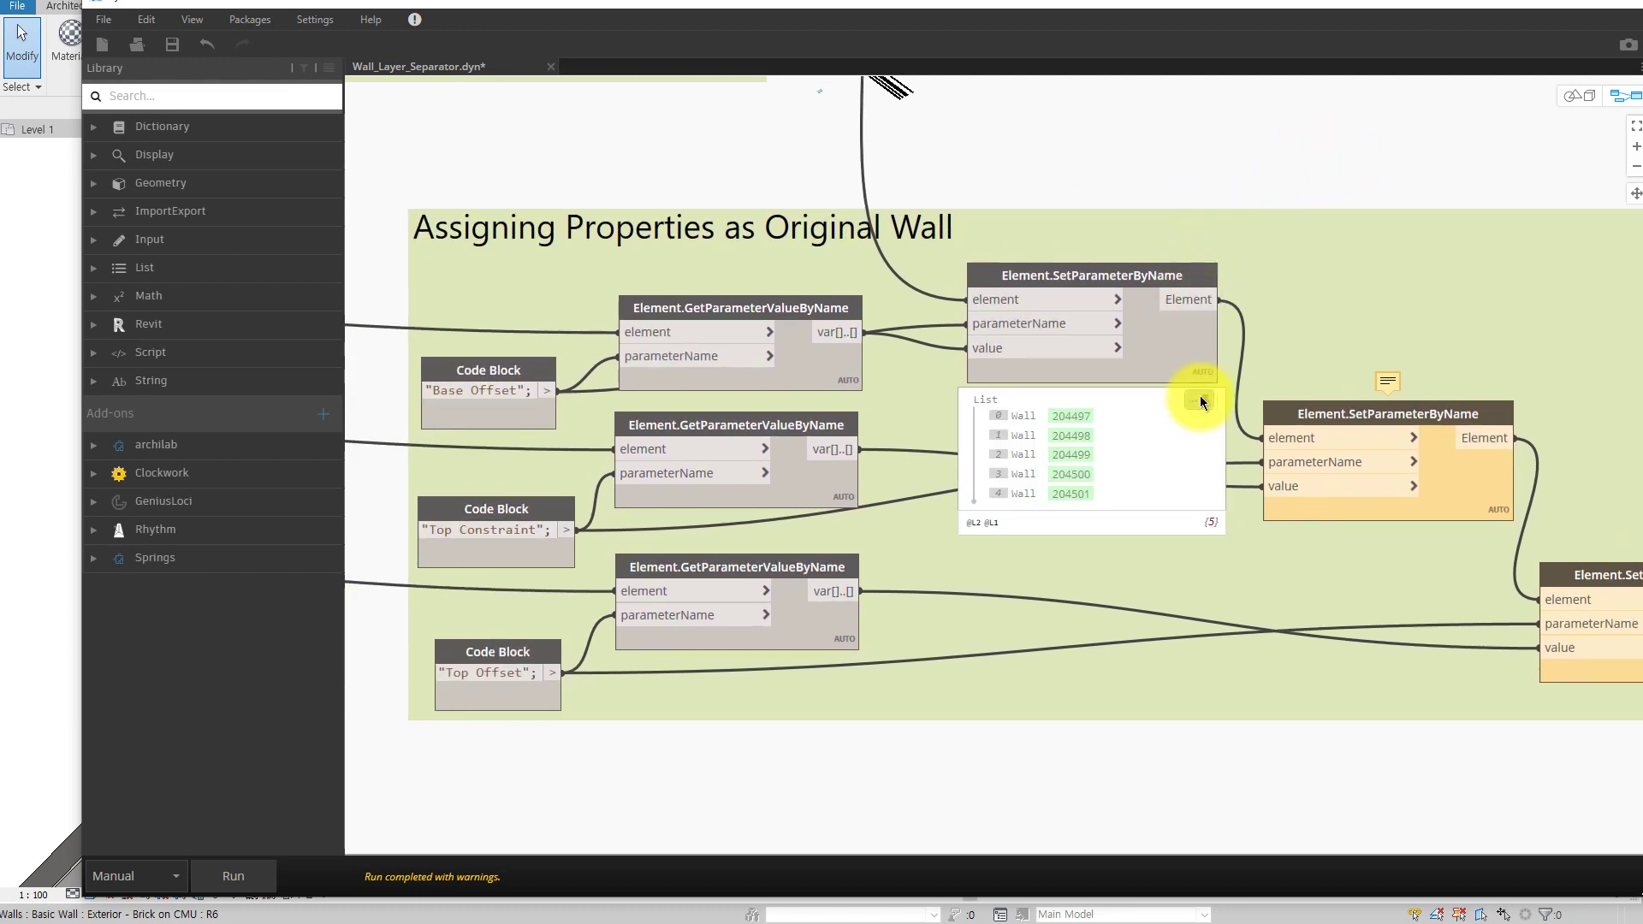
click(1201, 395)
mouse_move(1388, 382)
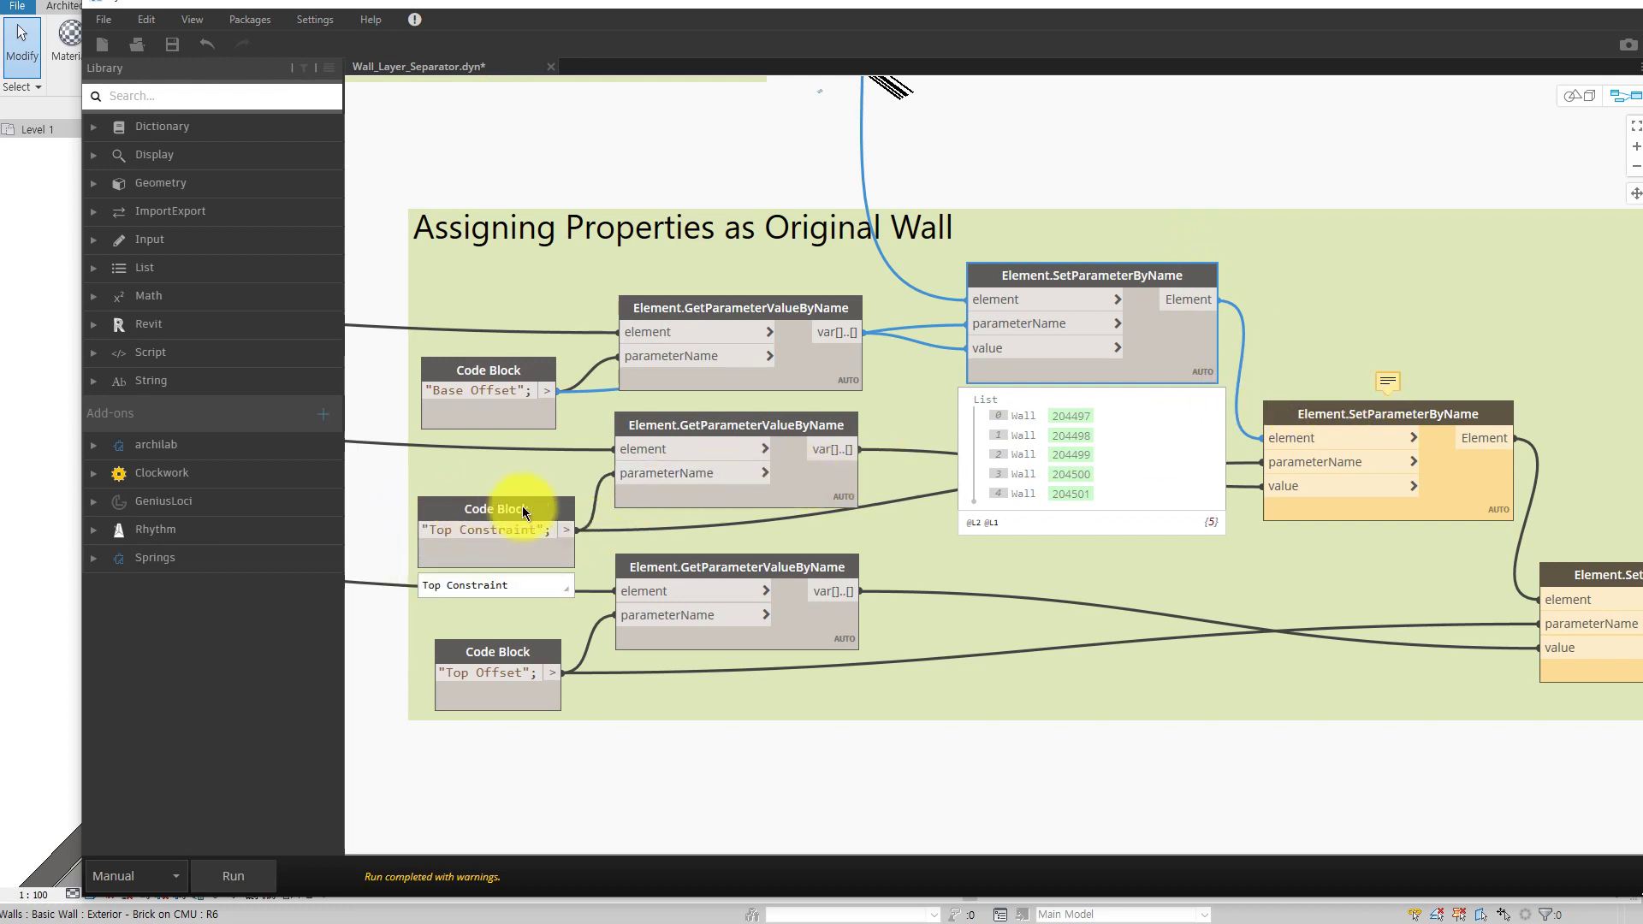
scroll(697, 506, down, 3)
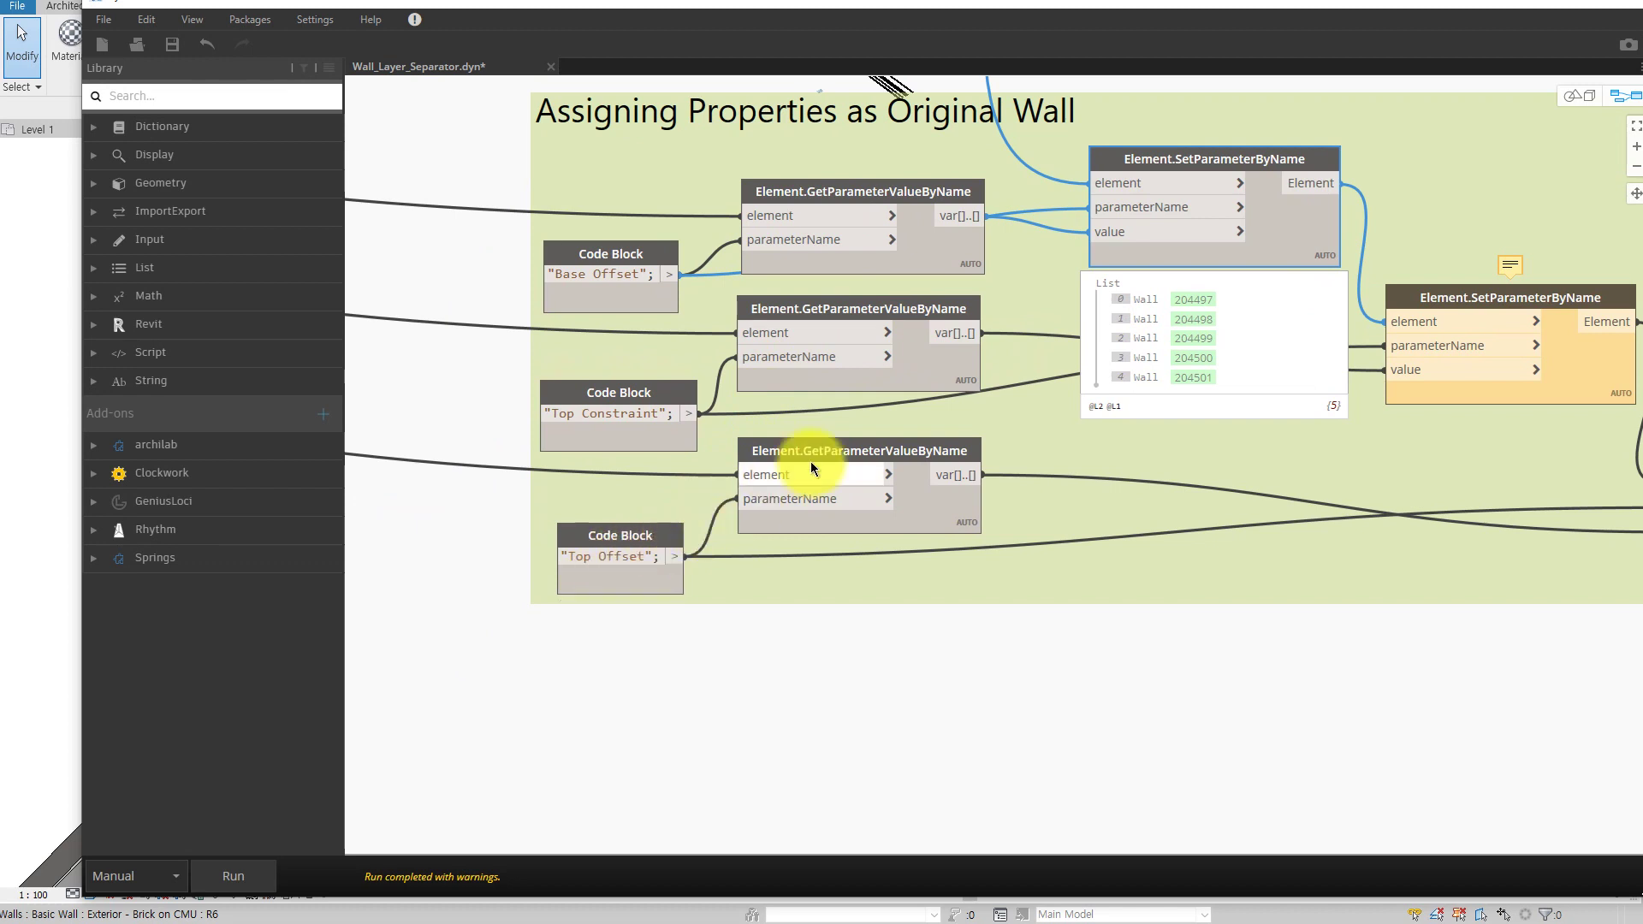
middle_drag(810, 461, 903, 461)
middle_drag(1121, 446, 827, 474)
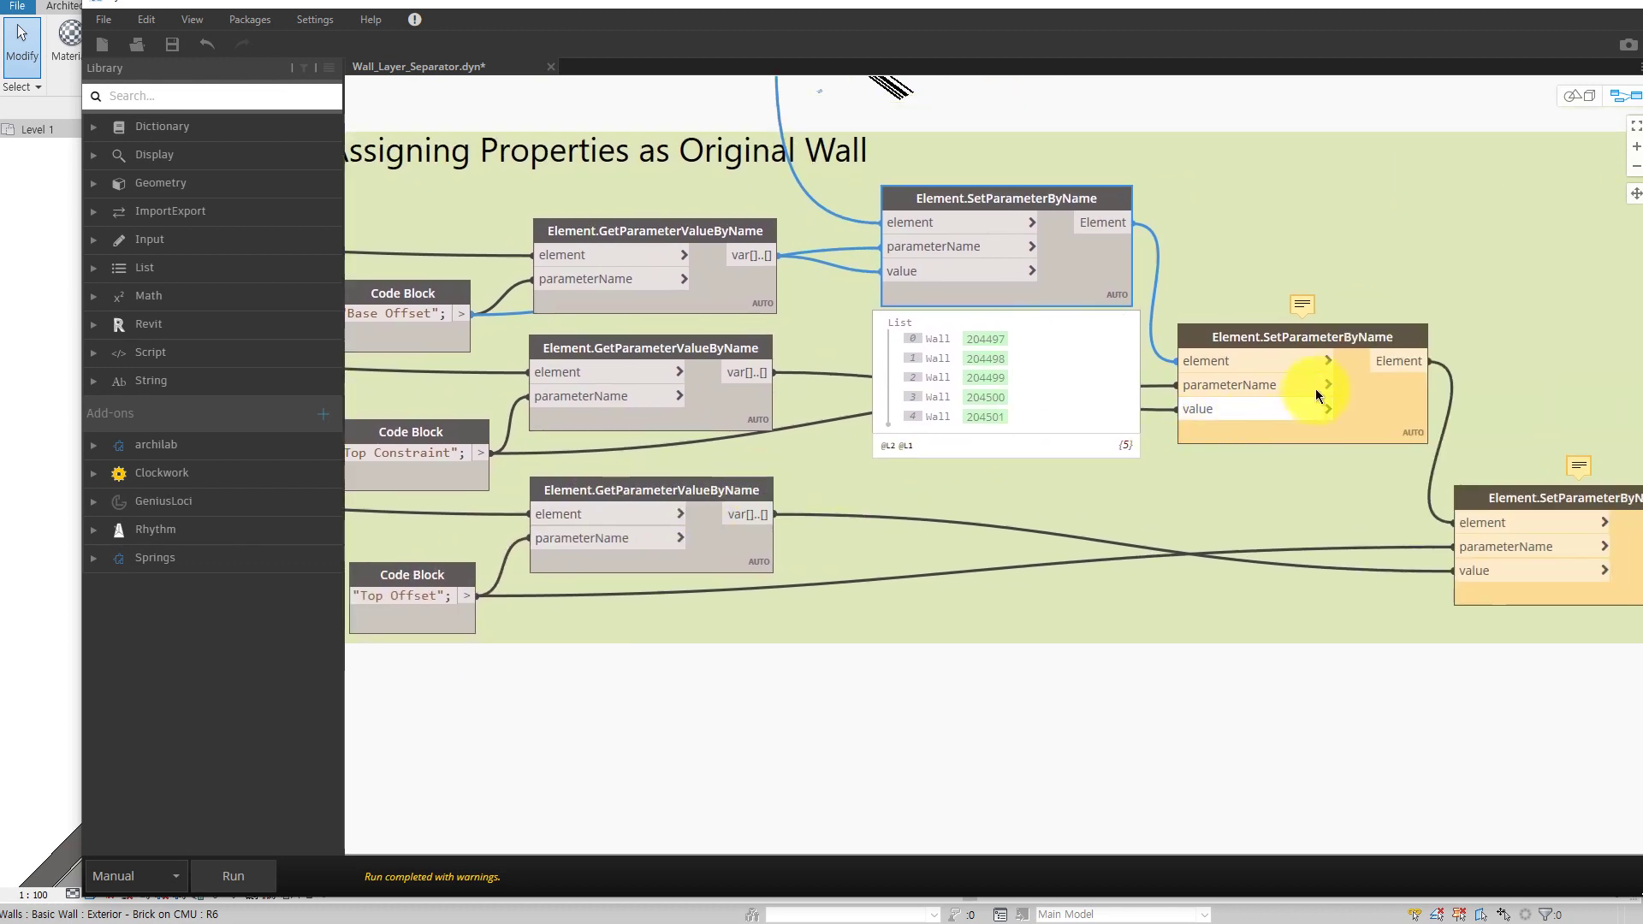
mouse_move(1510, 353)
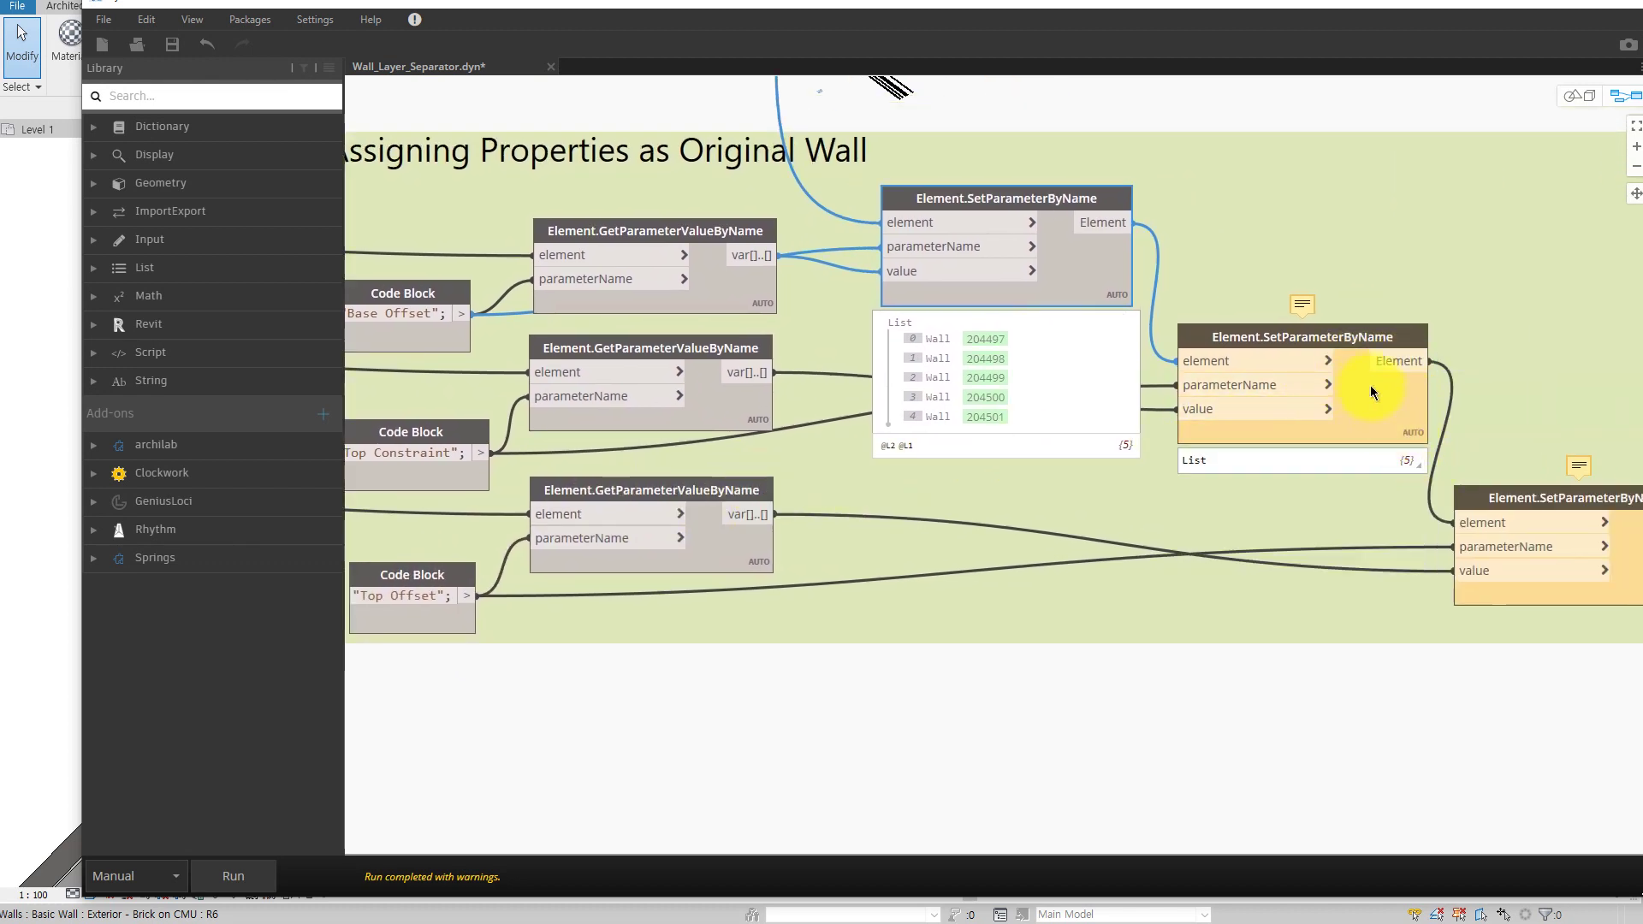
mouse_move(1257, 495)
middle_down()
mouse_move(874, 594)
mouse_move(1251, 693)
middle_up()
scroll(1198, 642, down, 4)
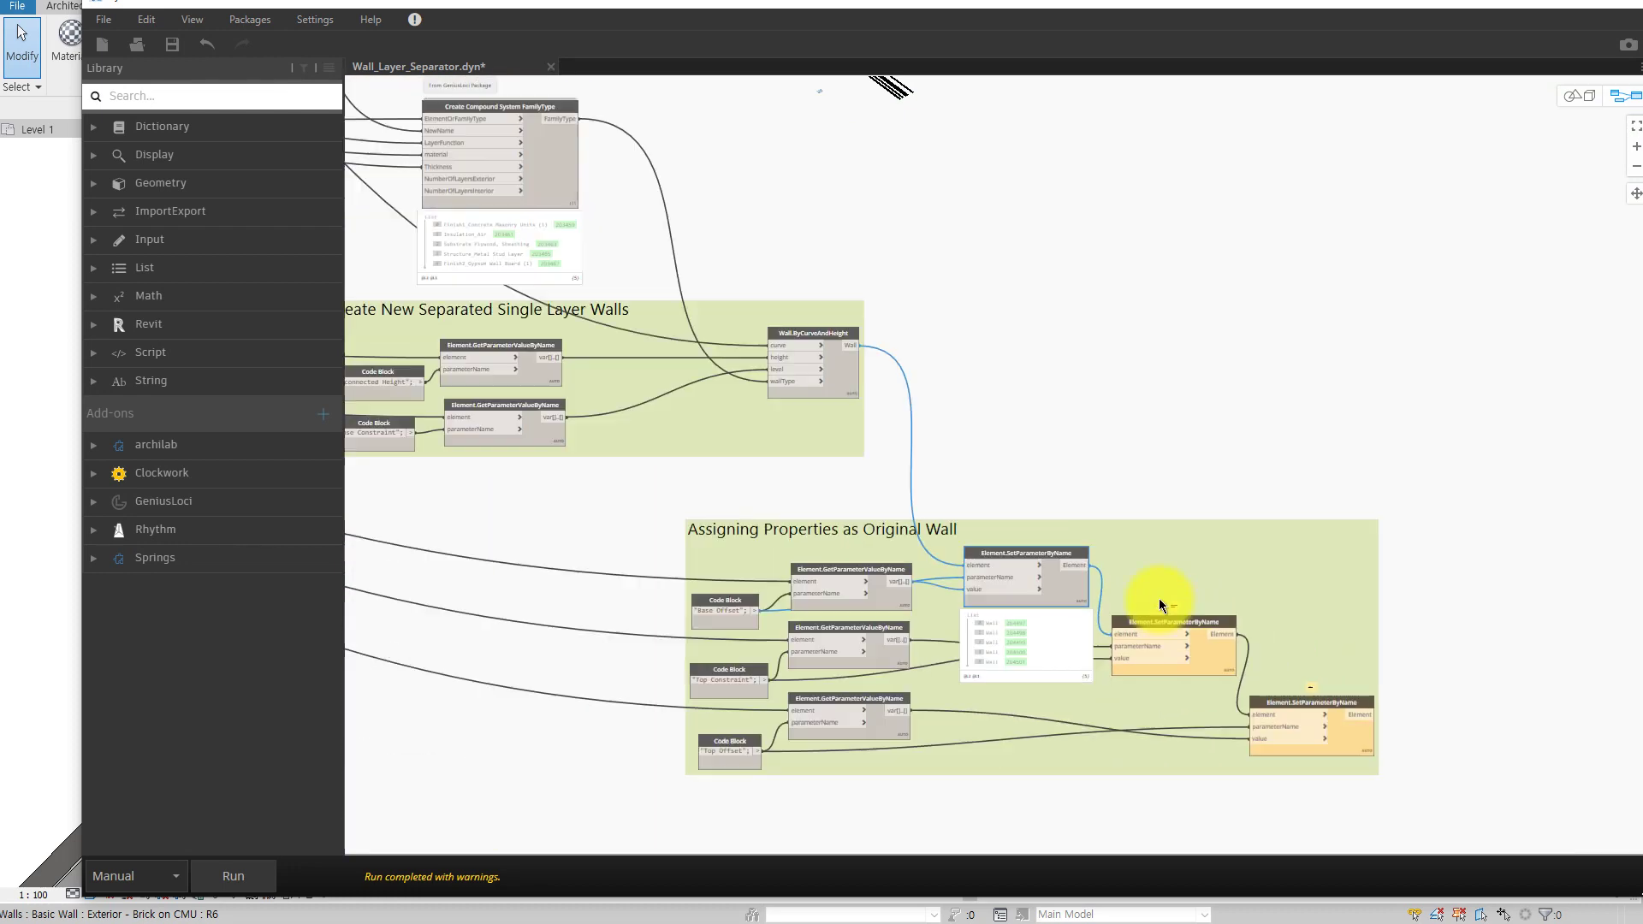
scroll(1159, 599, down, 2)
scroll(1343, 483, down, 2)
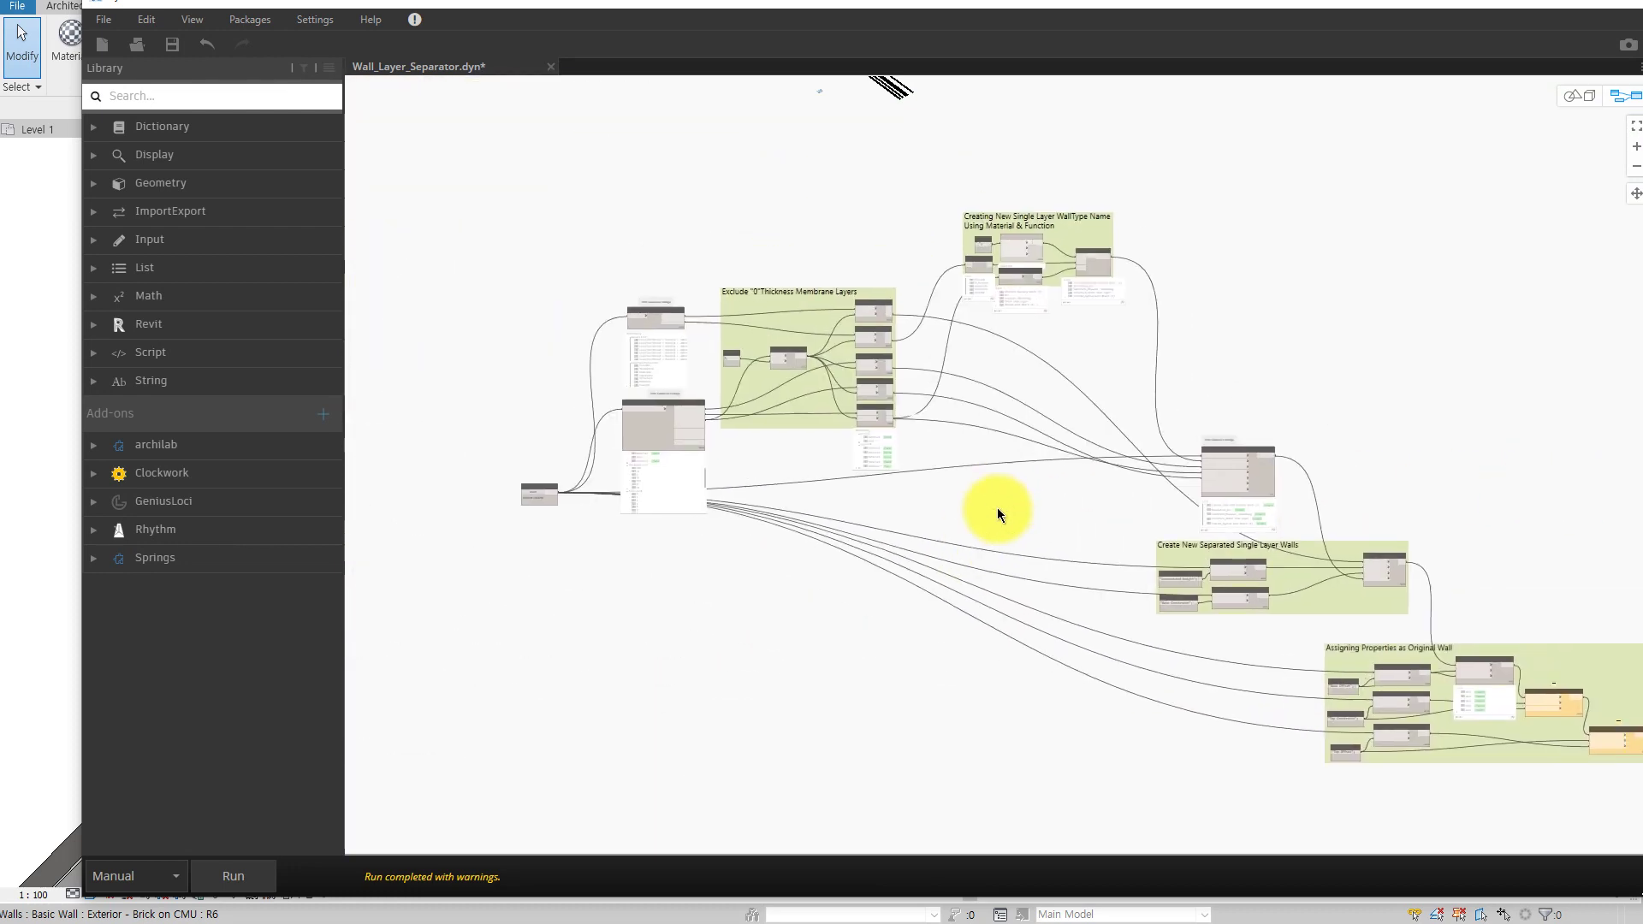
scroll(890, 311, up, 3)
scroll(984, 319, down, 2)
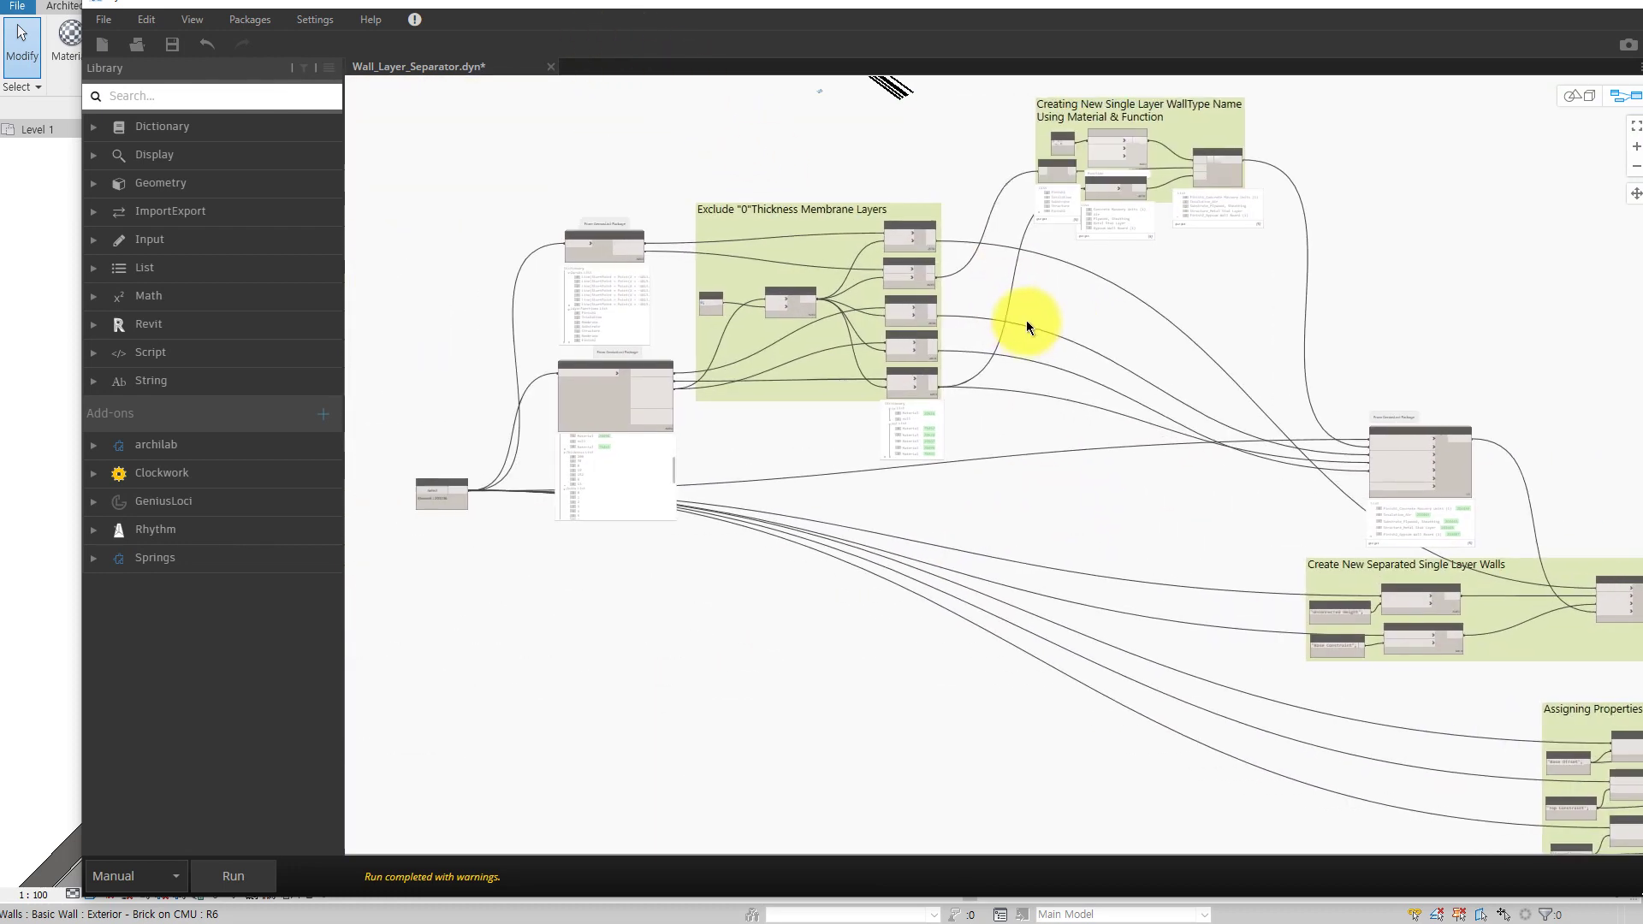
scroll(1020, 340, down, 2)
scroll(1001, 395, down, 2)
key(ctrl+b)
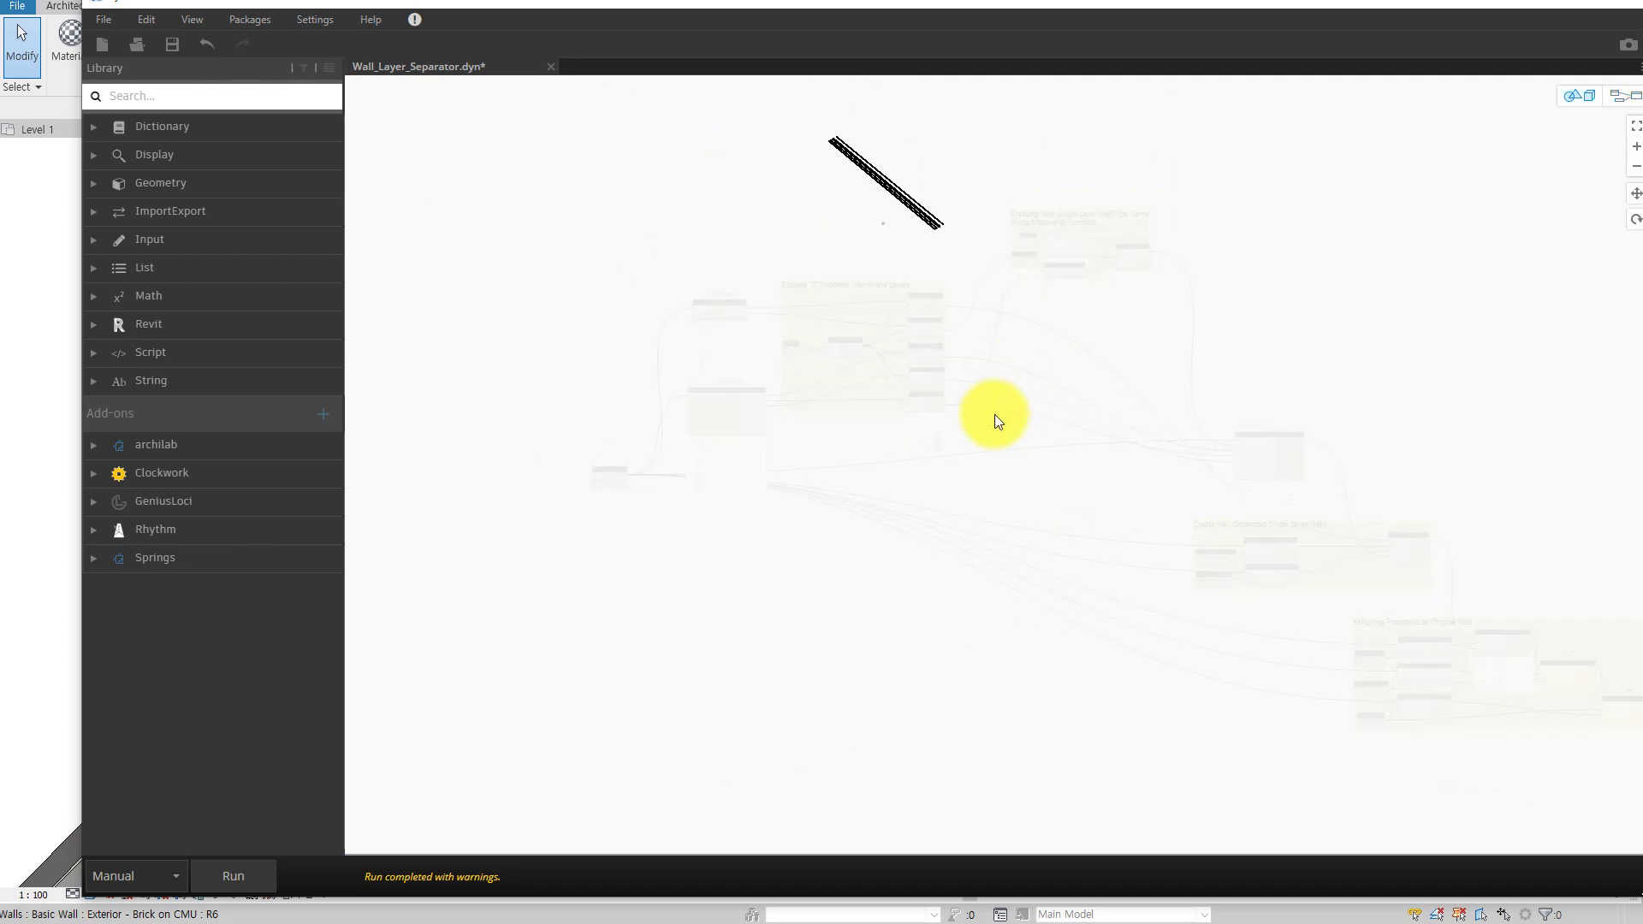
mouse_move(990, 415)
right_down()
mouse_move(1108, 532)
mouse_move(984, 448)
mouse_move(1072, 394)
mouse_move(1173, 381)
mouse_move(1143, 630)
mouse_move(1173, 505)
right_up()
key(ctrl+b)
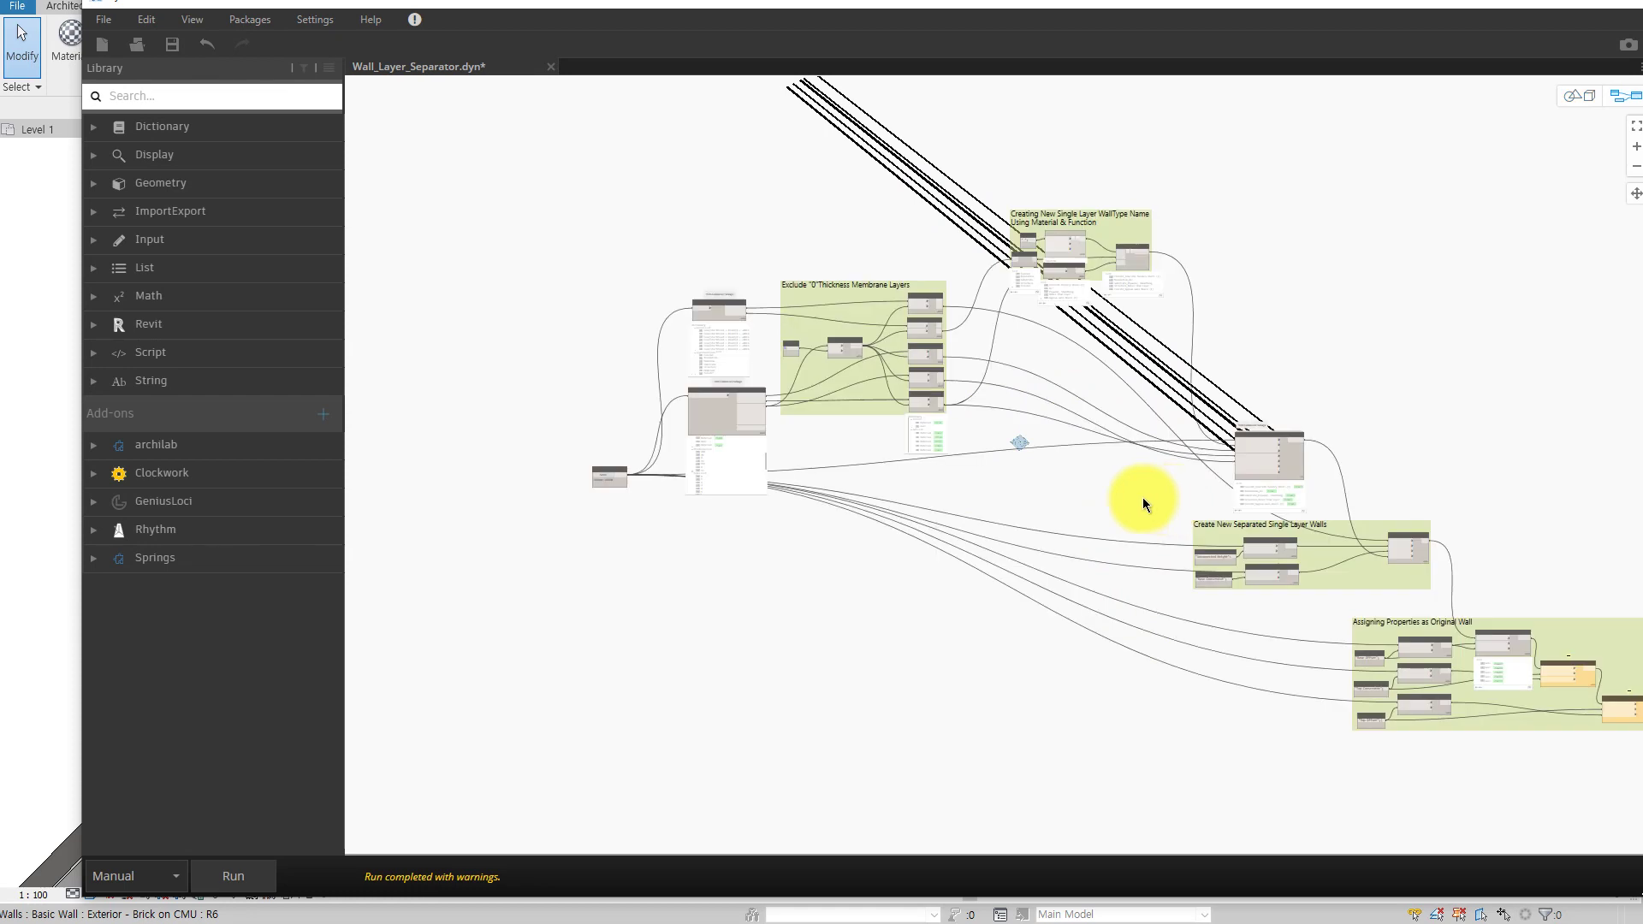
middle_drag(1143, 496, 919, 503)
scroll(919, 504, down, 2)
scroll(928, 508, up, 2)
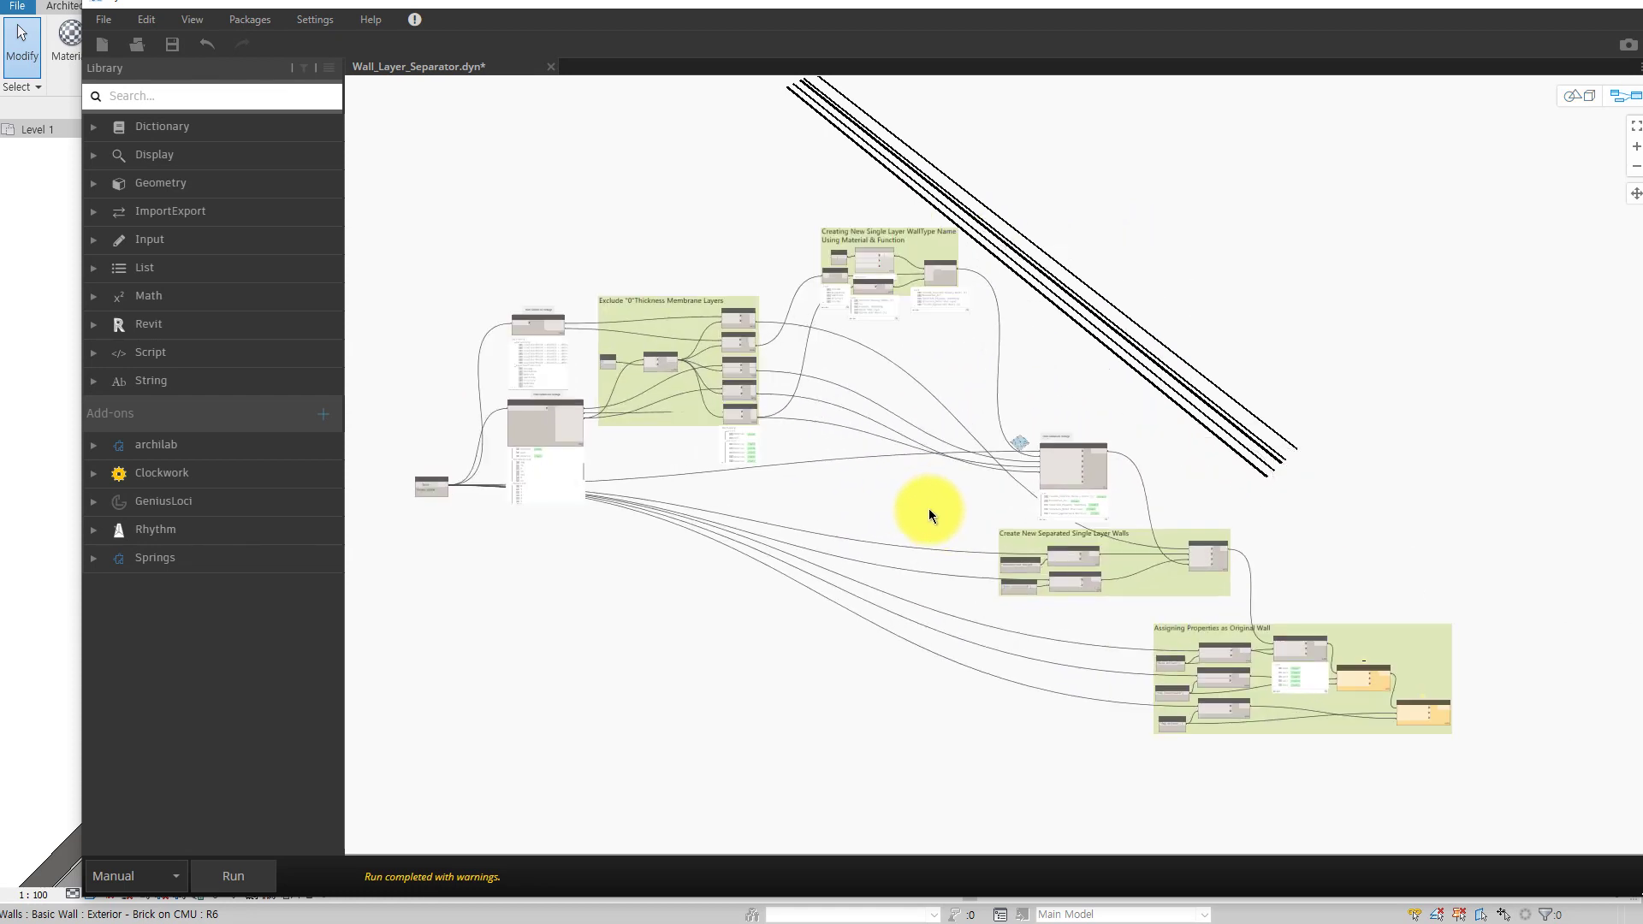
scroll(927, 508, up, 1)
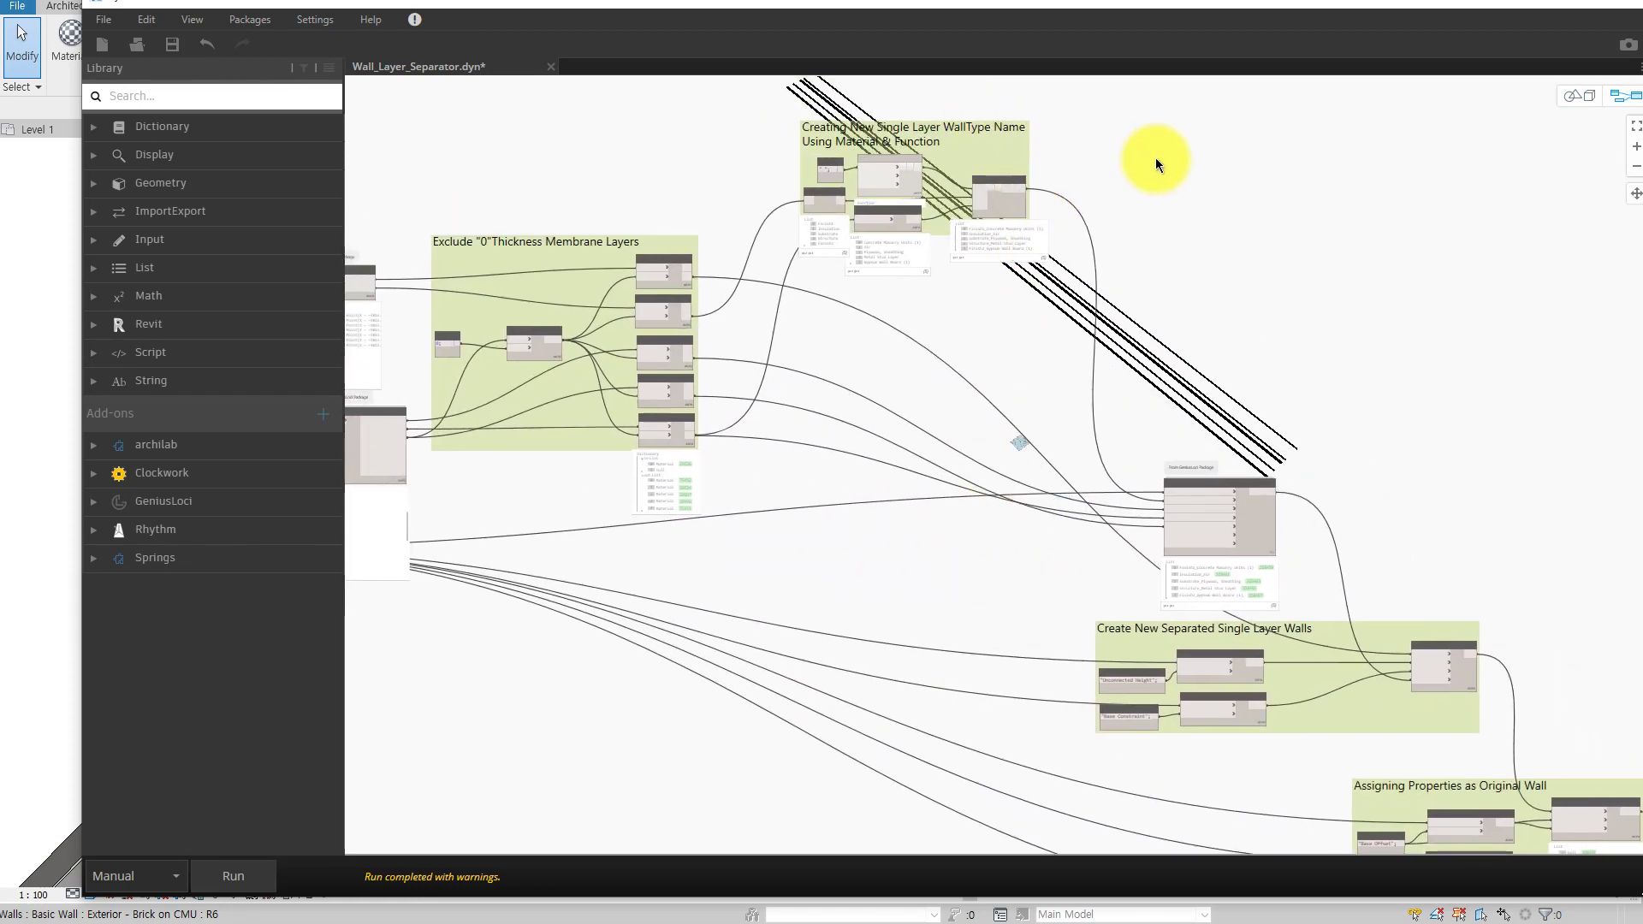